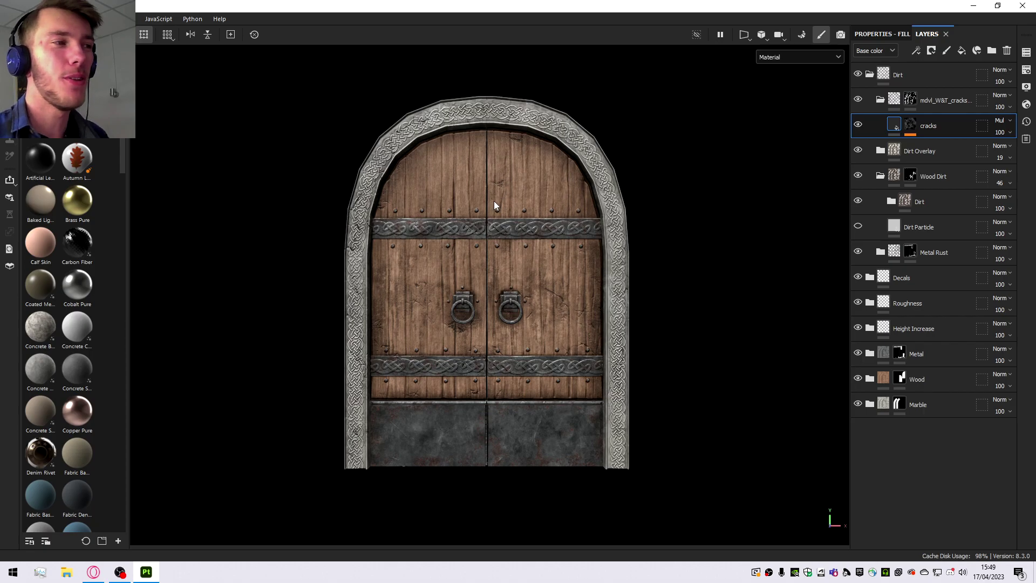
Inspect the textured door's carved stone arch, wooden planks, rivets and engraved metal bands up close and from an angle.
scroll(496, 147, "up", 5)
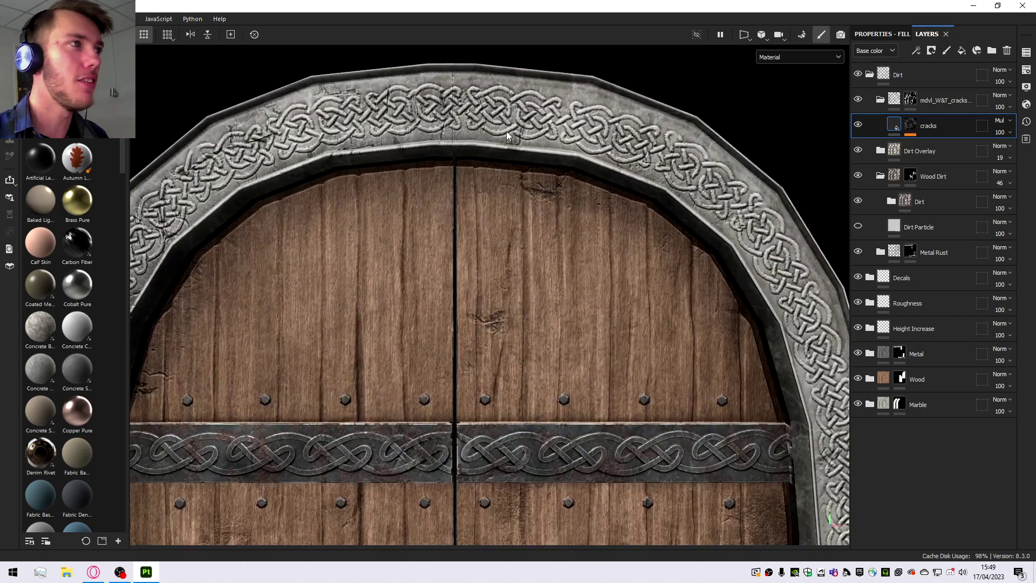
scroll(484, 225, "down", 5)
scroll(471, 274, "up", 6)
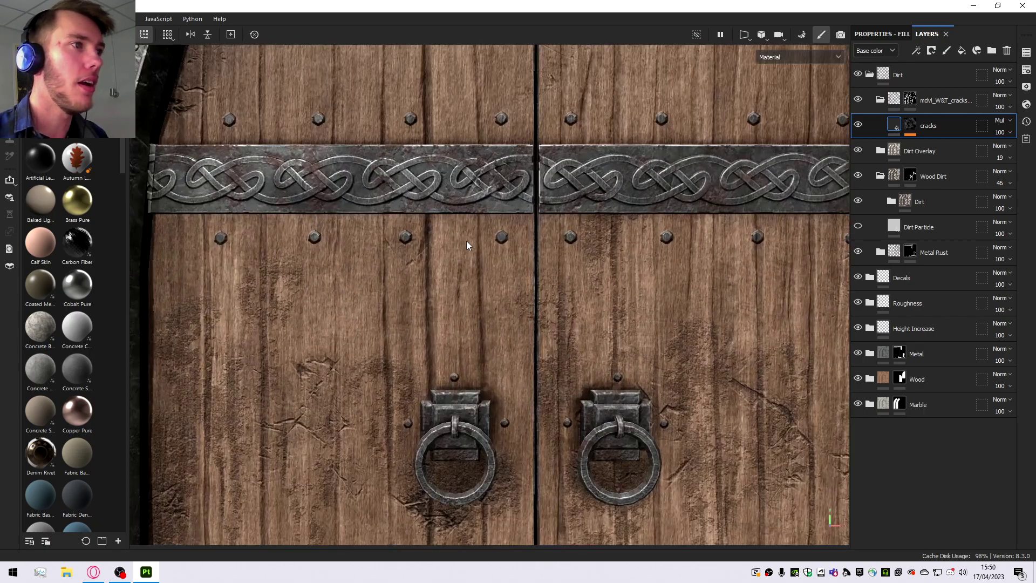
scroll(475, 216, "down", 2)
scroll(557, 257, "down", 2)
left_click_drag(614, 230, 409, 308, "alt")
scroll(526, 278, "up", 3)
scroll(609, 346, "down", 4)
scroll(618, 255, "up", 2)
scroll(615, 256, "up", 2)
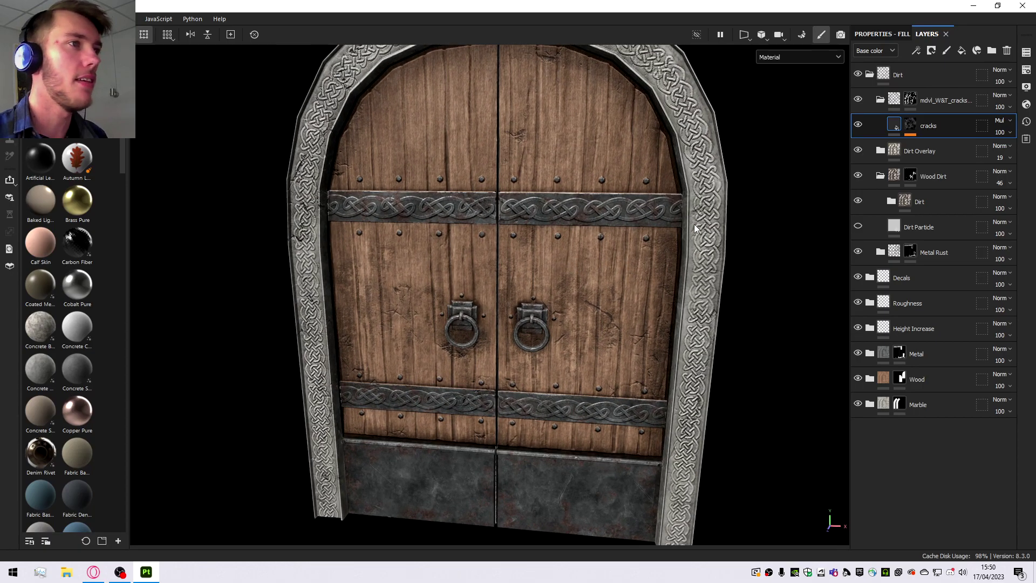
scroll(561, 180, "up", 4)
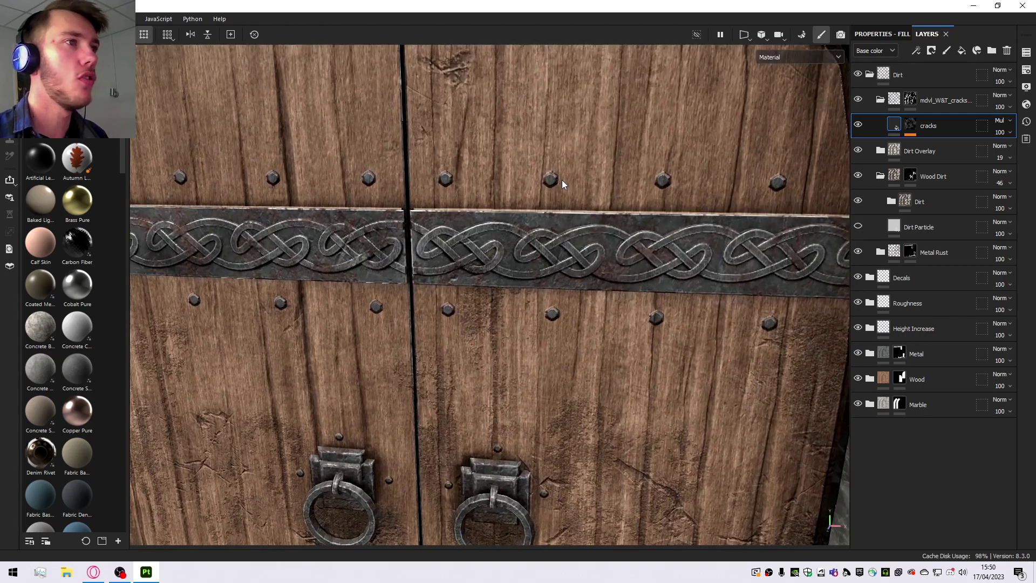
scroll(542, 178, "up", 2)
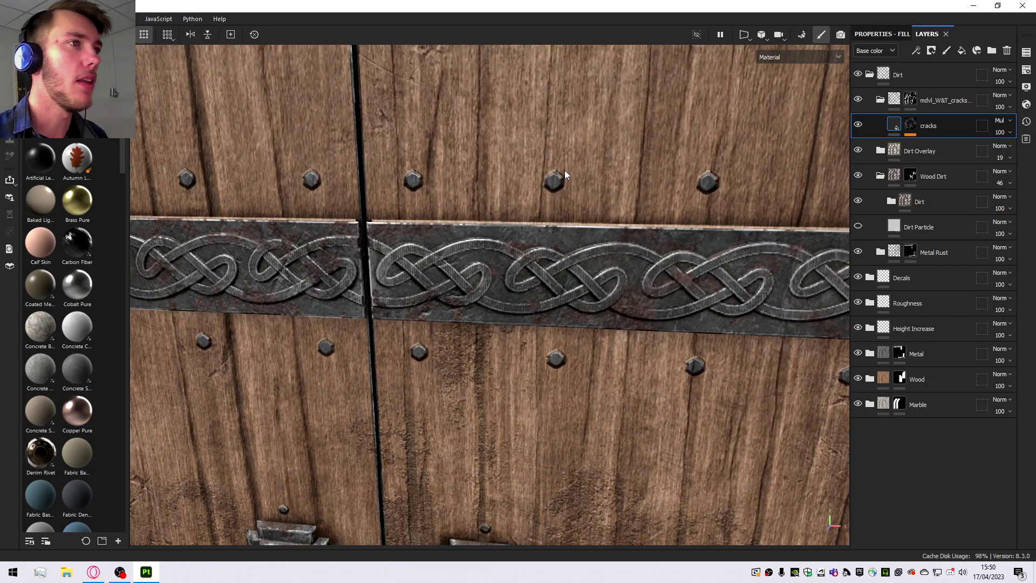
scroll(558, 179, "up", 3)
mouse_move(567, 190)
left_mouse_down("alt")
mouse_move(456, 77)
mouse_move(576, 195)
left_mouse_up("alt")
scroll(577, 197, "down", 9)
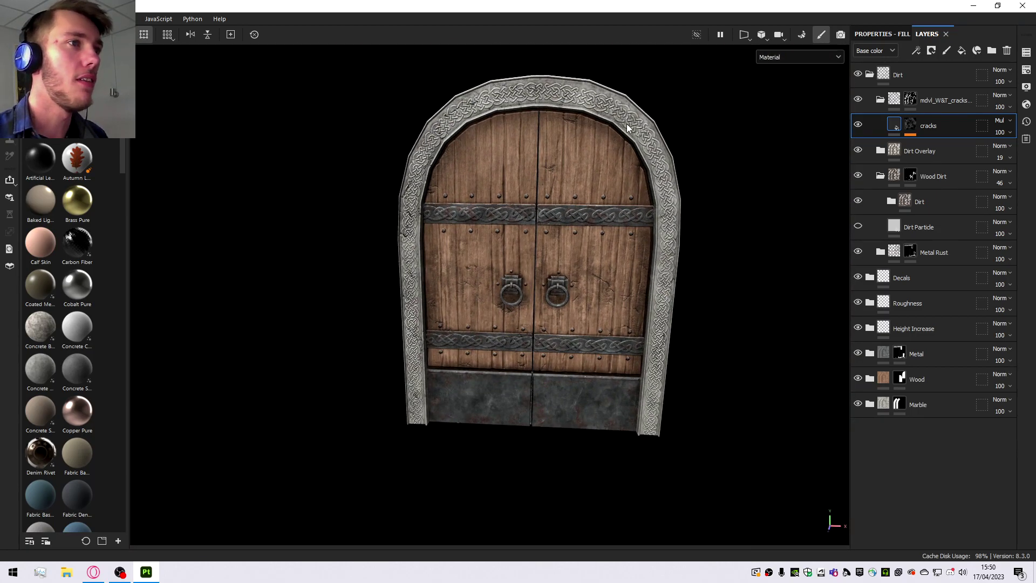
Examine the ring handles and the dirt and cracks in the surrounding wood on the textured door.
scroll(563, 256, "up", 3)
scroll(558, 278, "up", 4)
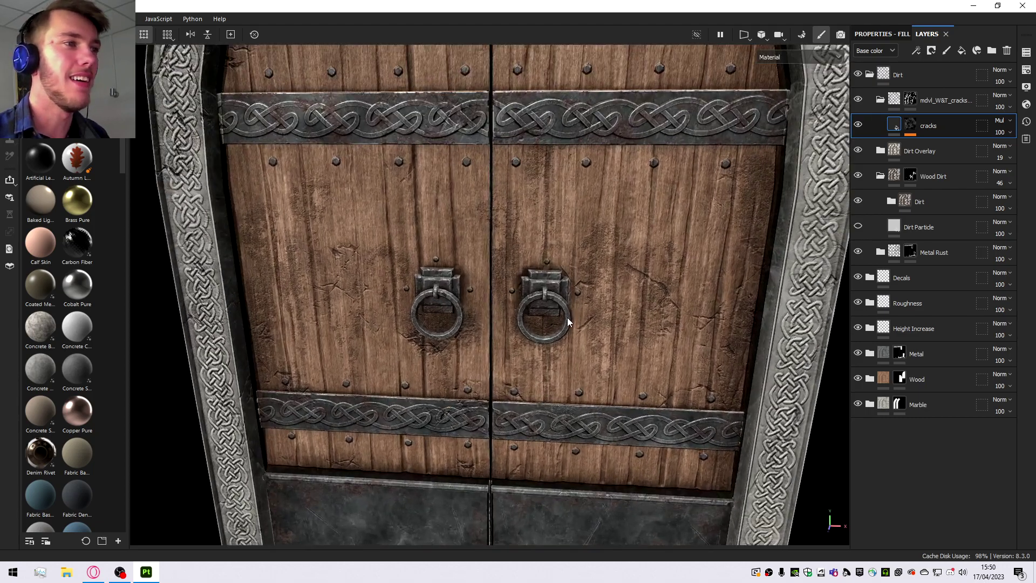
left_click_drag(568, 317, 558, 281, "alt")
scroll(577, 290, "down", 5)
scroll(588, 267, "up", 3)
scroll(558, 281, "down", 3)
scroll(557, 276, "up", 3)
scroll(558, 271, "up", 2)
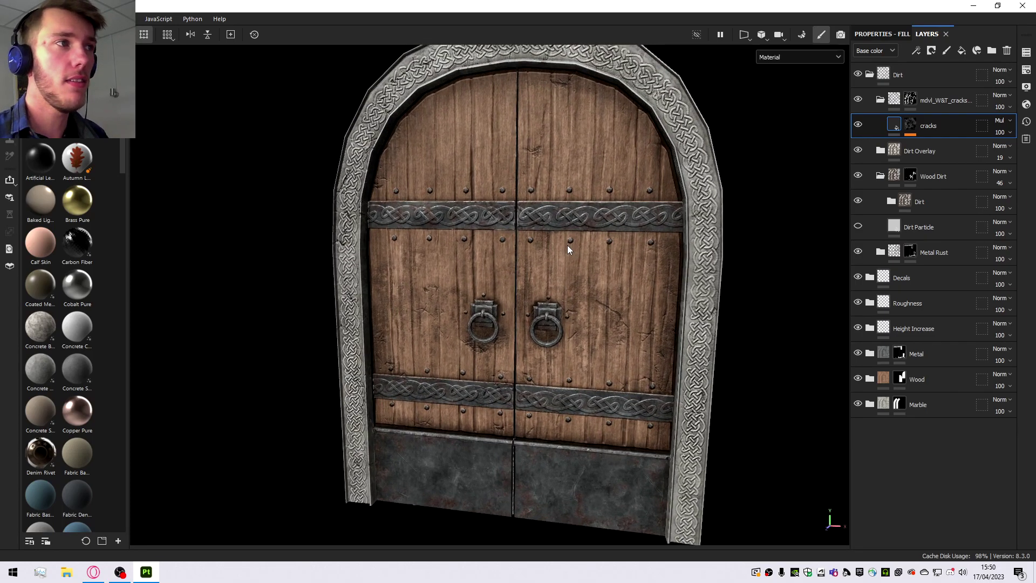
scroll(568, 250, "up", 1)
scroll(567, 286, "down", 4)
scroll(566, 294, "up", 4)
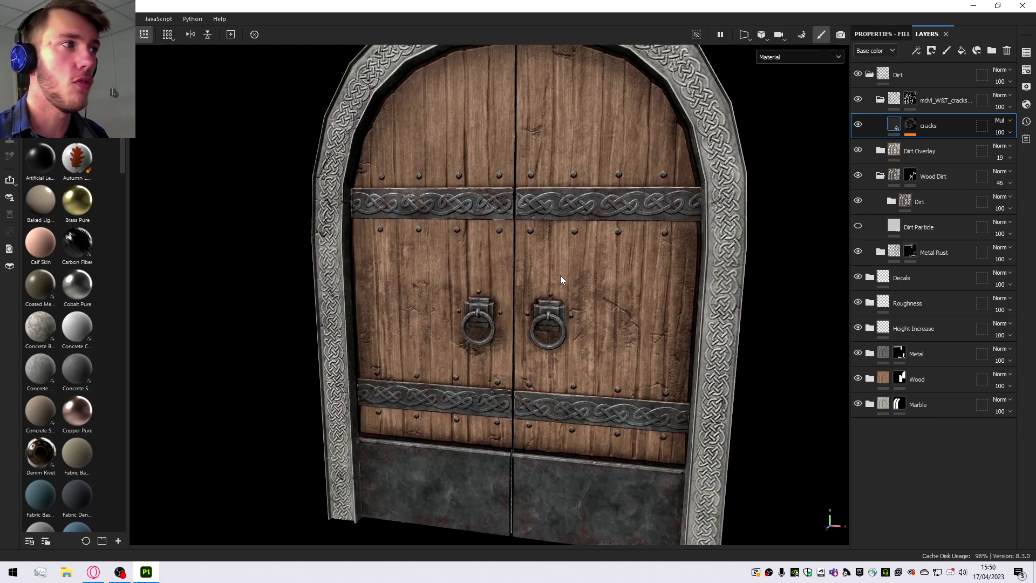
scroll(559, 268, "down", 3)
scroll(559, 269, "up", 2)
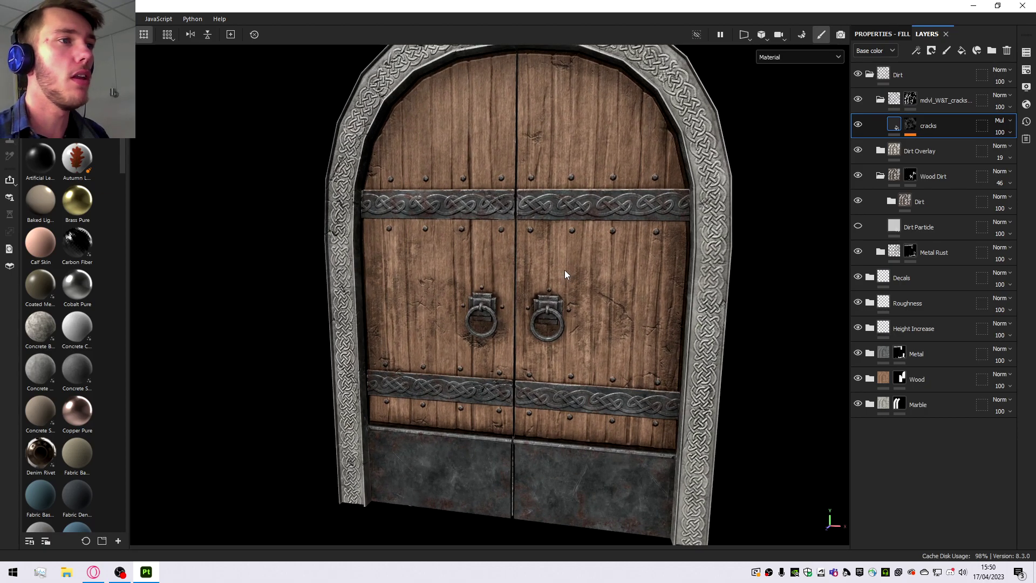
scroll(567, 270, "down", 2)
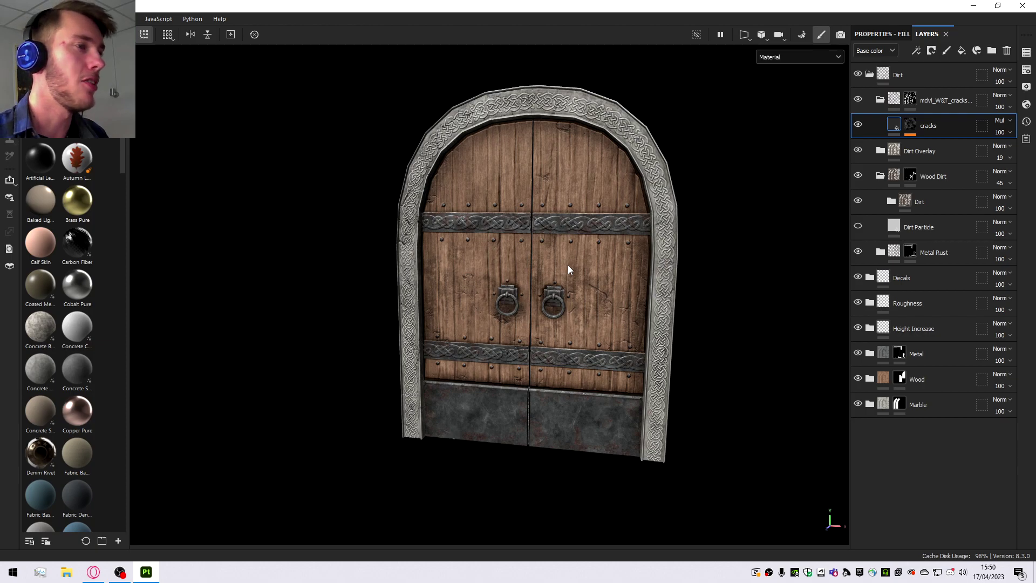
scroll(568, 266, "up", 2)
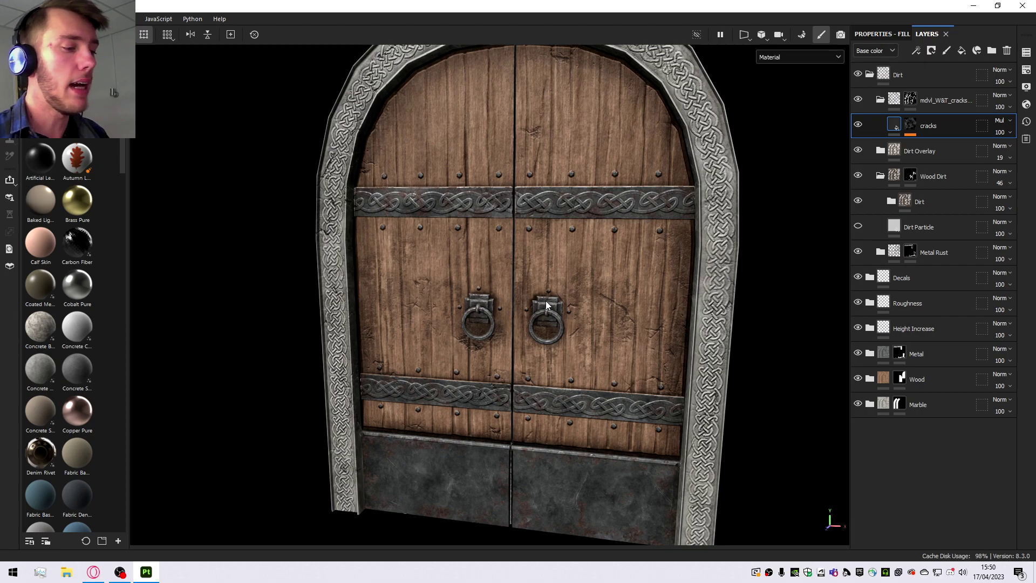
key("f")
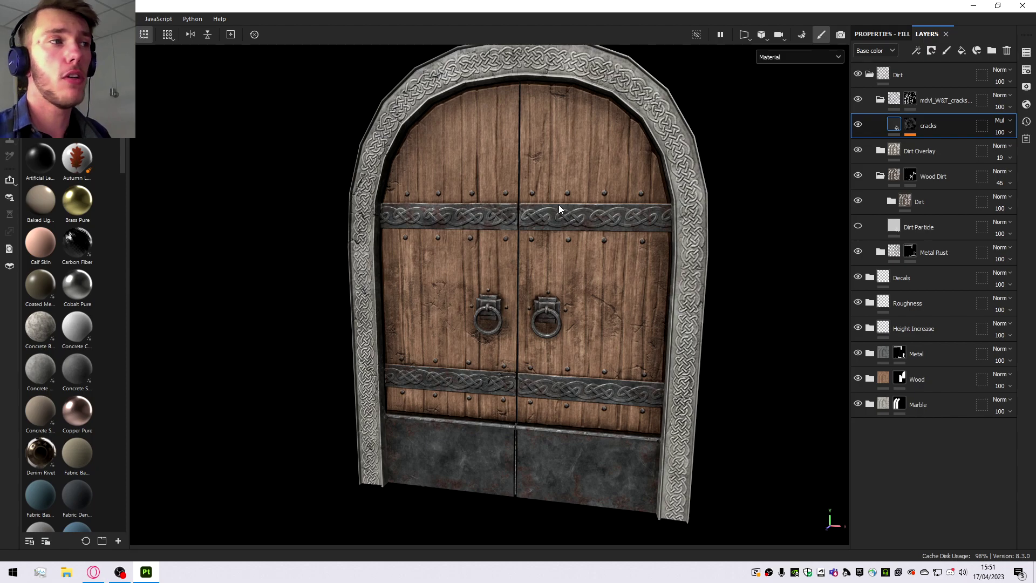
scroll(536, 301, "down", 3)
scroll(537, 300, "up", 4)
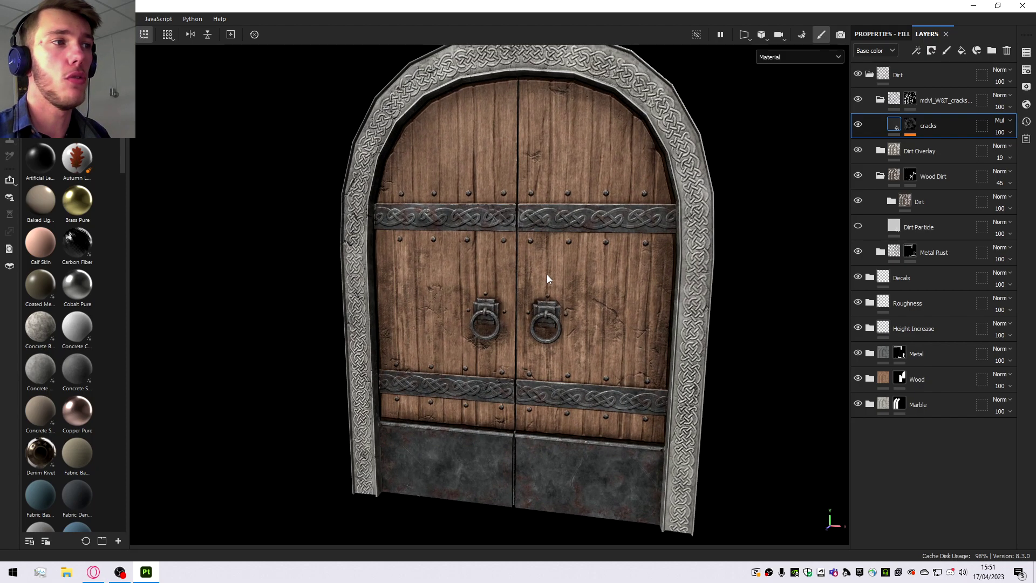
scroll(542, 274, "up", 4)
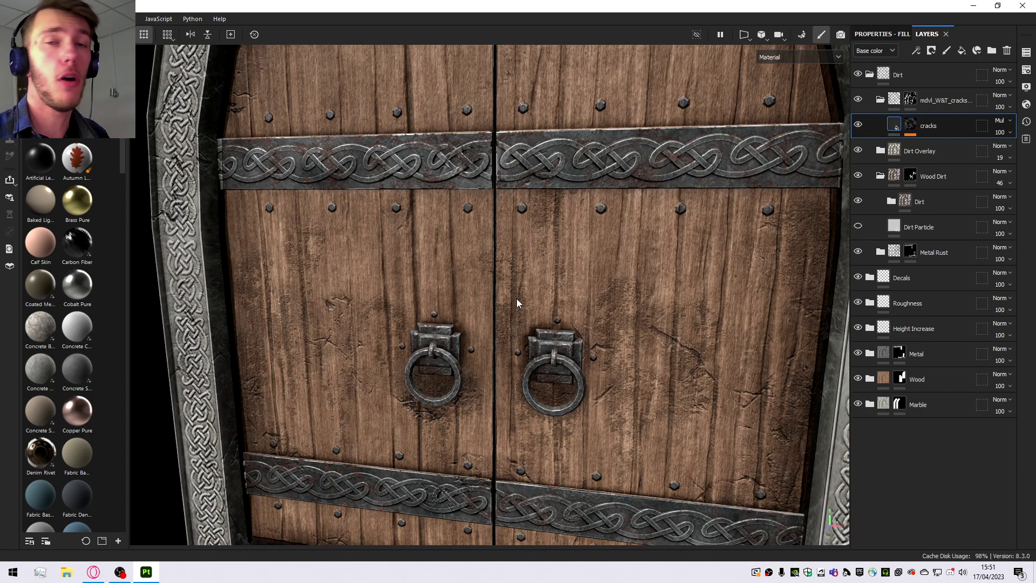
scroll(516, 298, "down", 5)
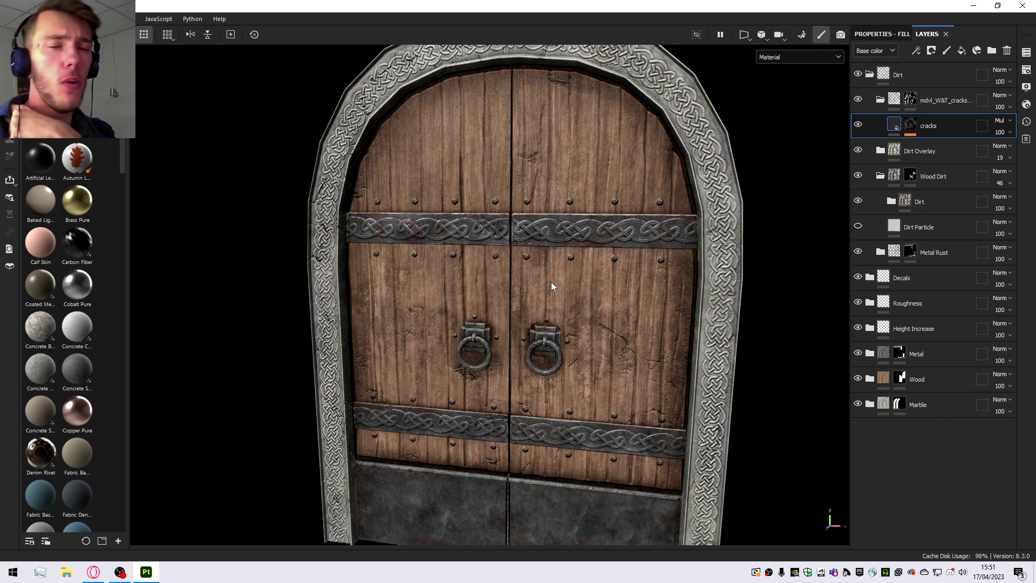
scroll(561, 296, "up", 2)
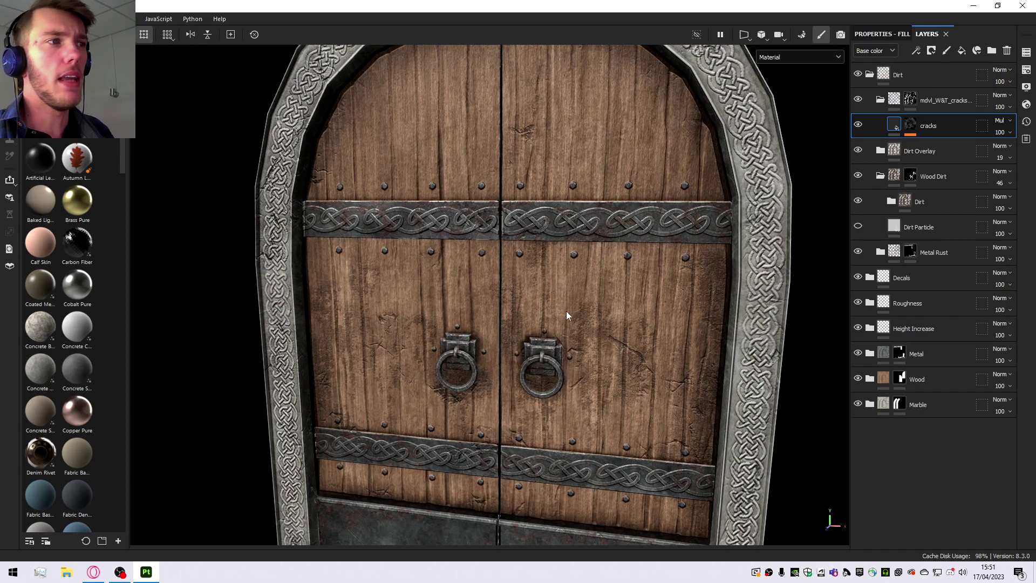
scroll(594, 257, "down", 3)
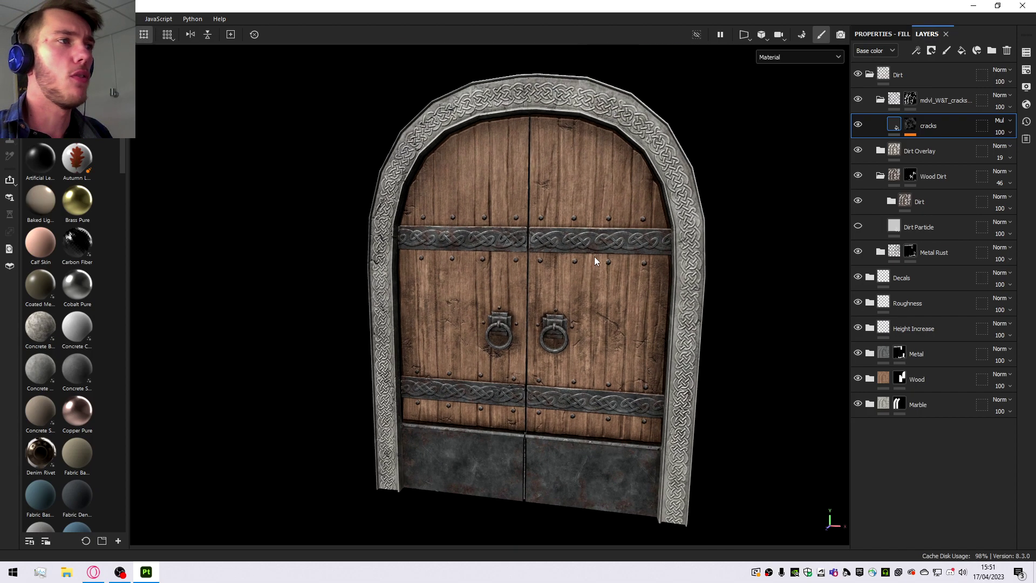
scroll(562, 276, "up", 2)
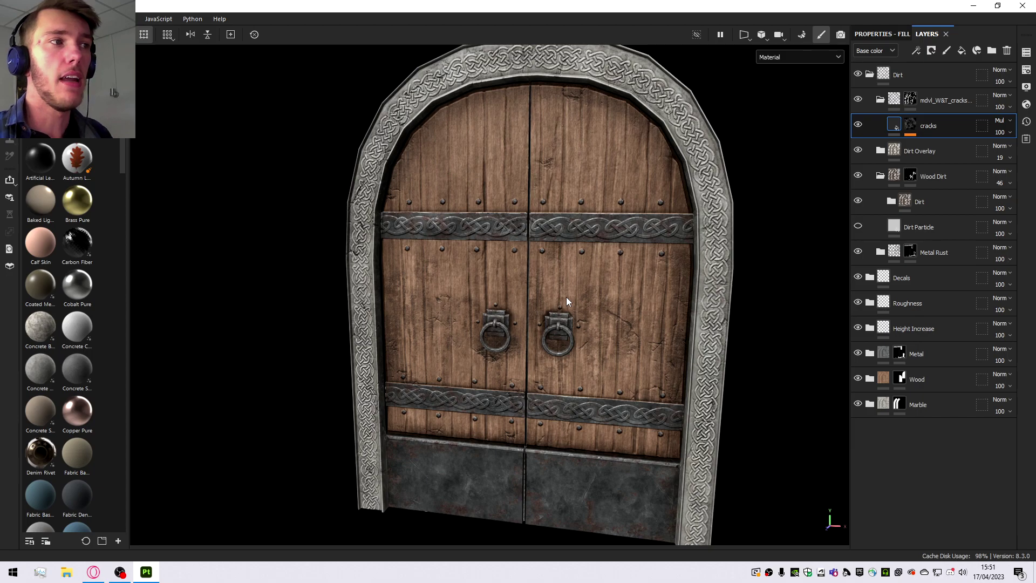
scroll(560, 258, "down", 3)
scroll(558, 251, "up", 4)
scroll(564, 249, "down", 3)
scroll(570, 247, "up", 4)
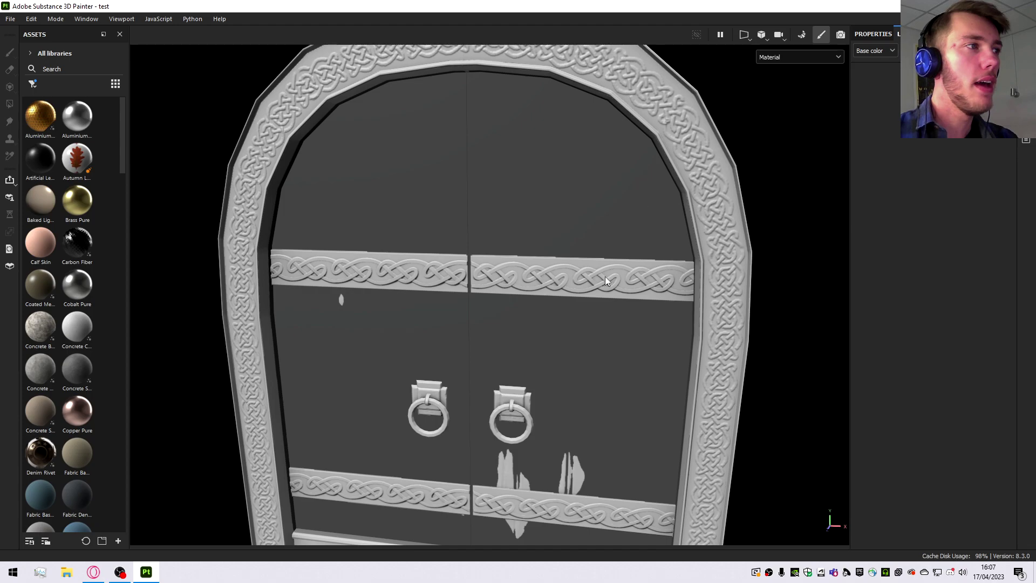
Inspect the untextured door's engraved bands, ring handles and the stray light patches on the panels near the lower band.
scroll(603, 261, "down", 5)
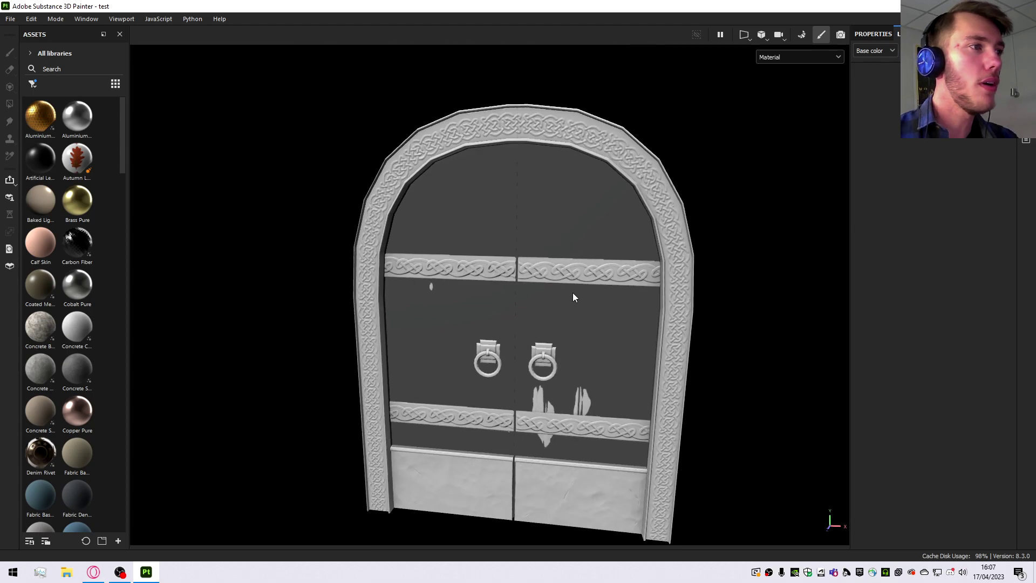
scroll(574, 290, "up", 5)
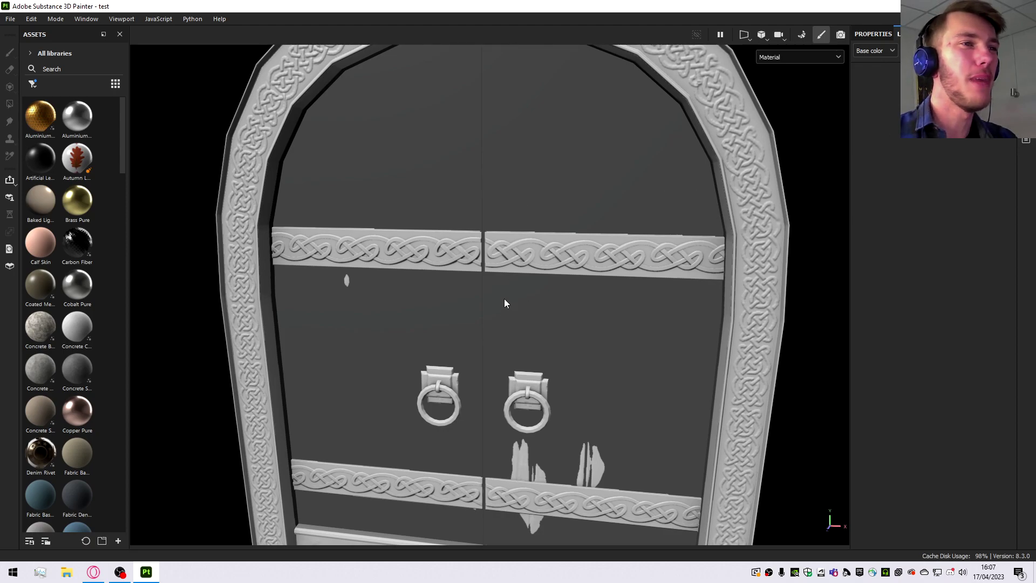
scroll(379, 227, "up", 6)
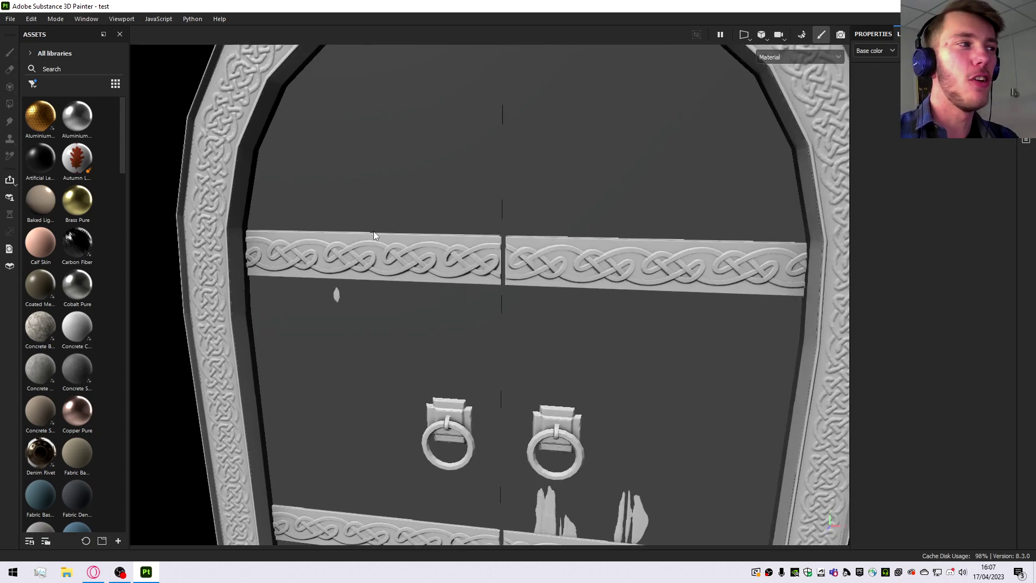
scroll(320, 315, "down", 8)
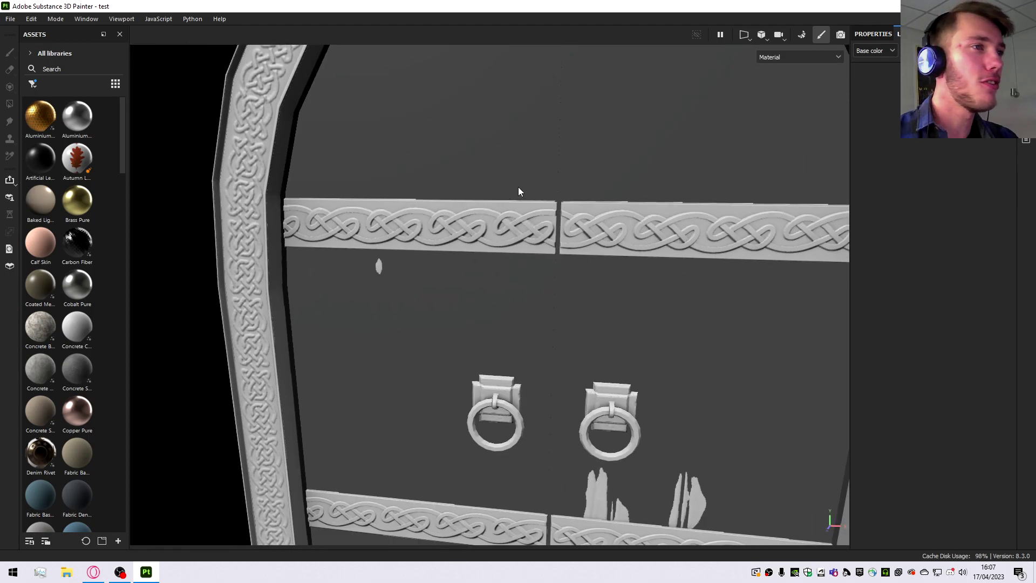
scroll(566, 340, "up", 4)
scroll(581, 402, "up", 2)
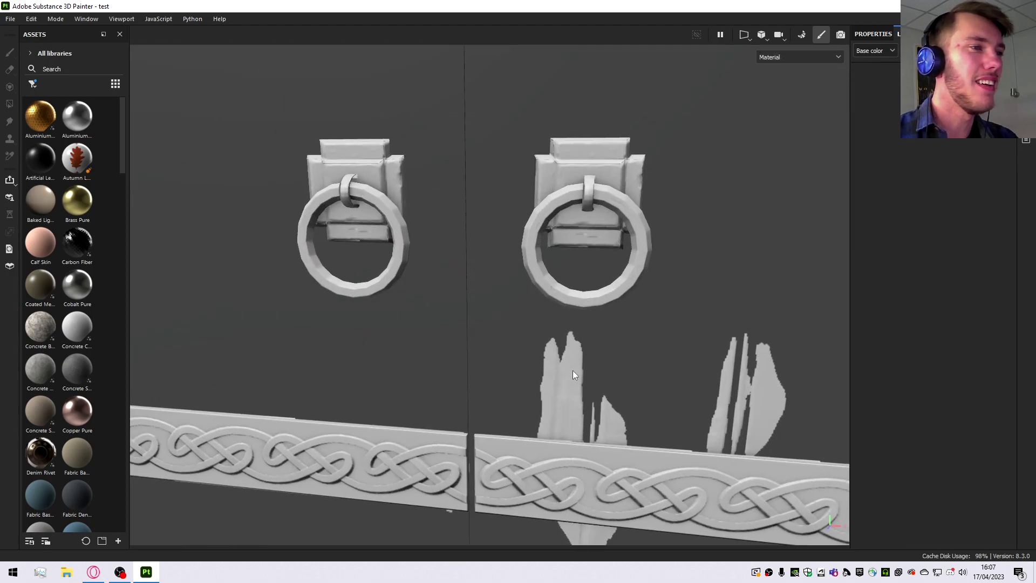
scroll(573, 375, "up", 2)
scroll(559, 416, "down", 5)
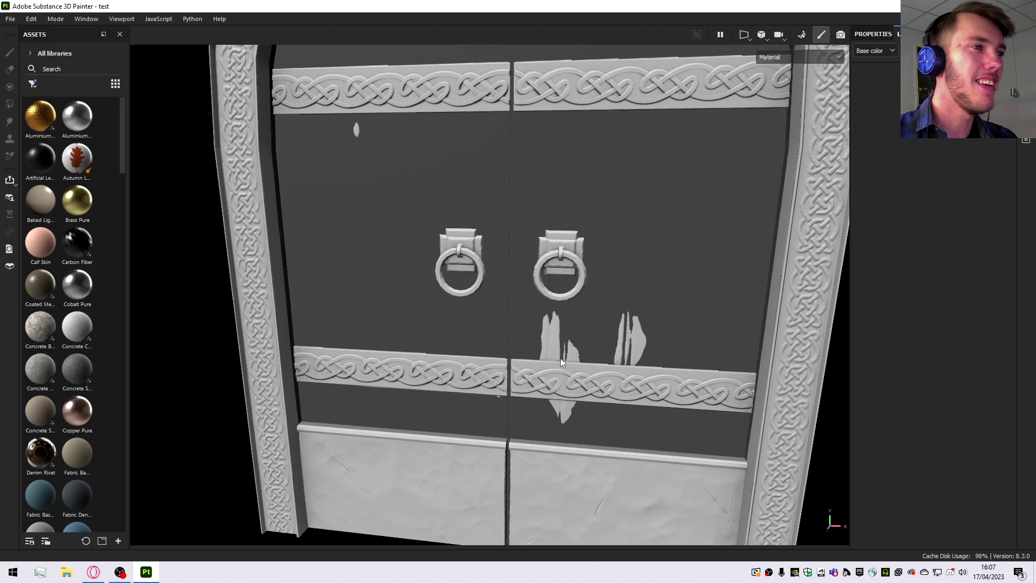
scroll(559, 357, "down", 5)
scroll(614, 264, "up", 3)
scroll(609, 266, "down", 4)
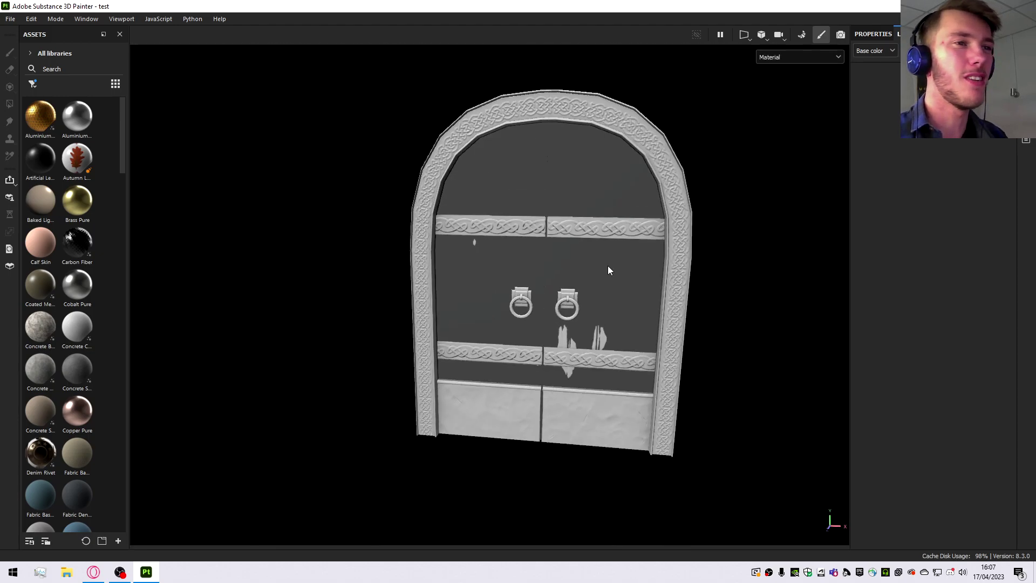
scroll(610, 268, "up", 4)
scroll(566, 399, "down", 4)
left_click_drag(620, 313, 482, 322, "alt")
scroll(544, 270, "up", 3)
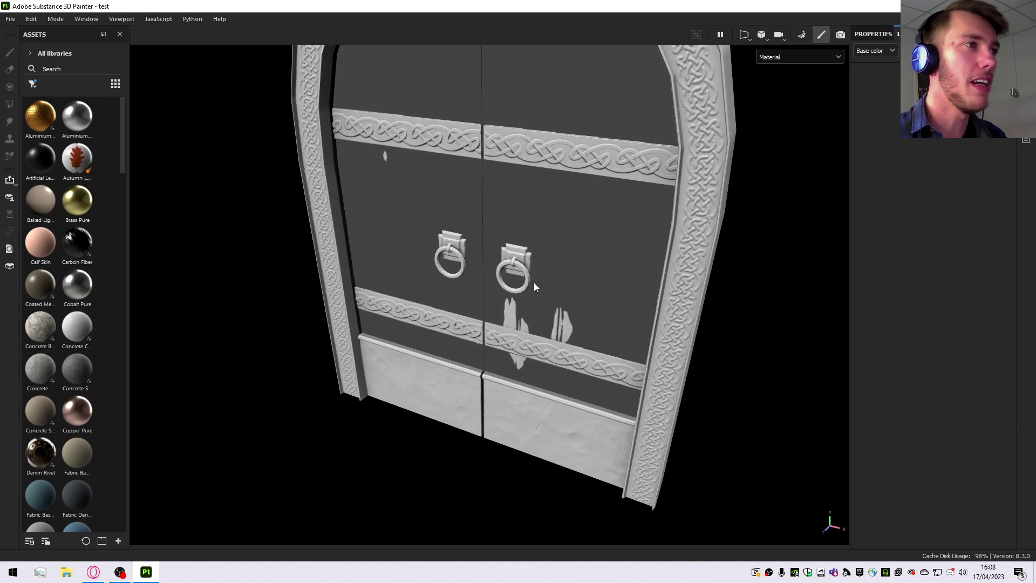
Switch from painting to the Bake Mesh Maps mode for the untextured door.
scroll(534, 291, "down", 2)
left_click(50, 20)
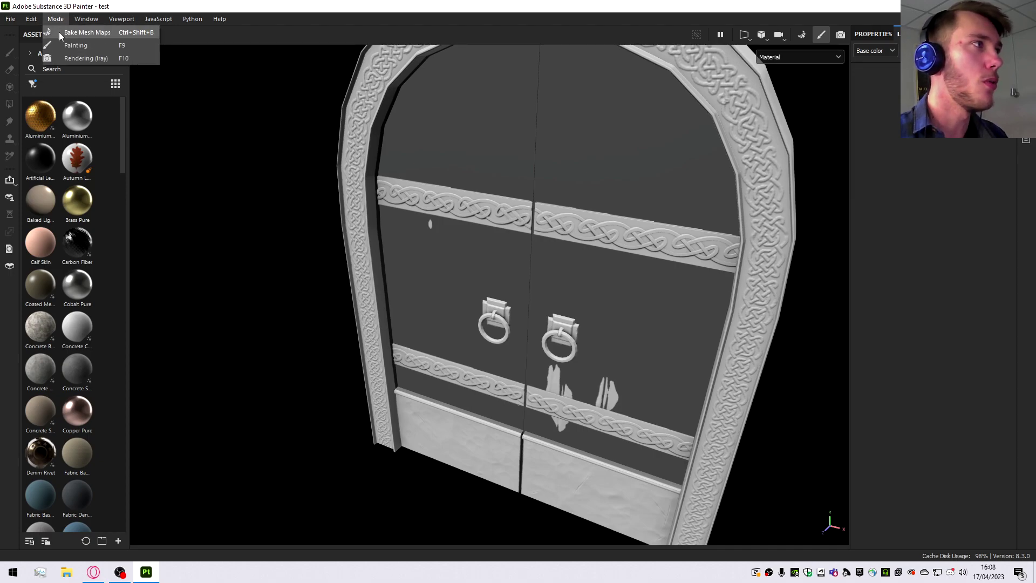
left_click(54, 21)
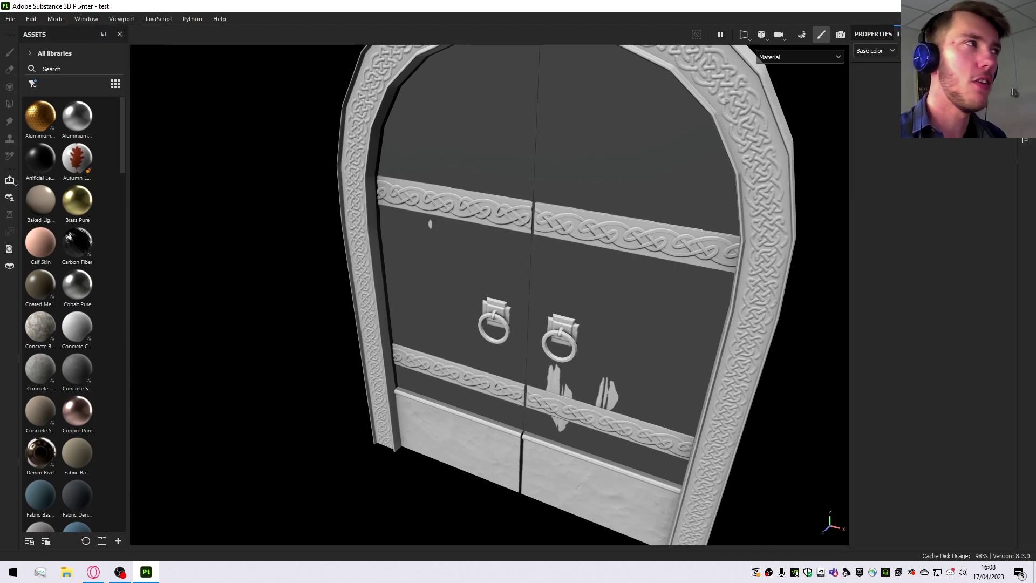
left_click(11, 19)
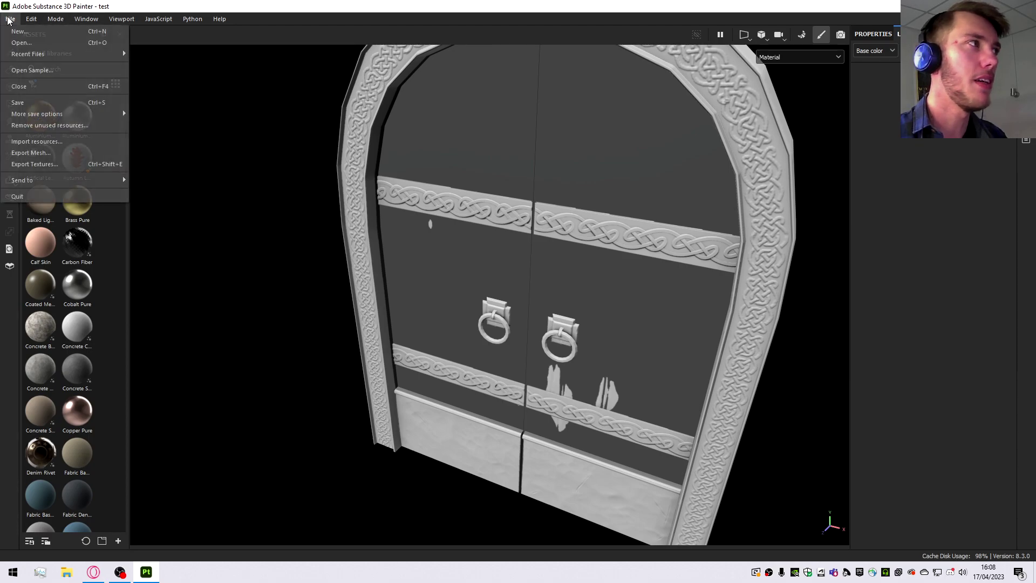
mouse_move(56, 19)
left_click(81, 32)
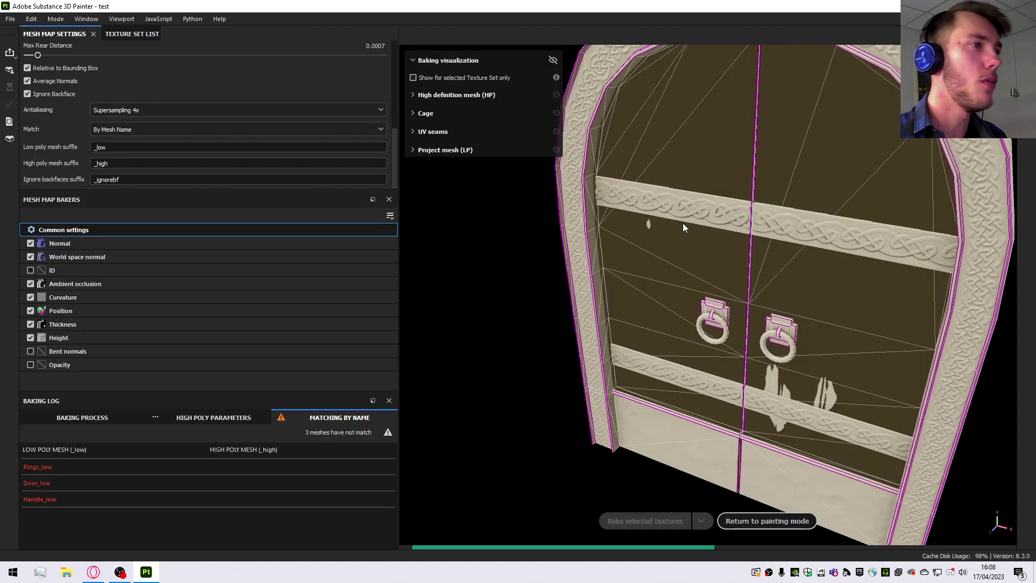
Examine the baking cage and high-poly overlap around the ring handles and lower band, and bring up the frontal and rear distance settings.
scroll(852, 261, "up", 3)
scroll(763, 302, "up", 5)
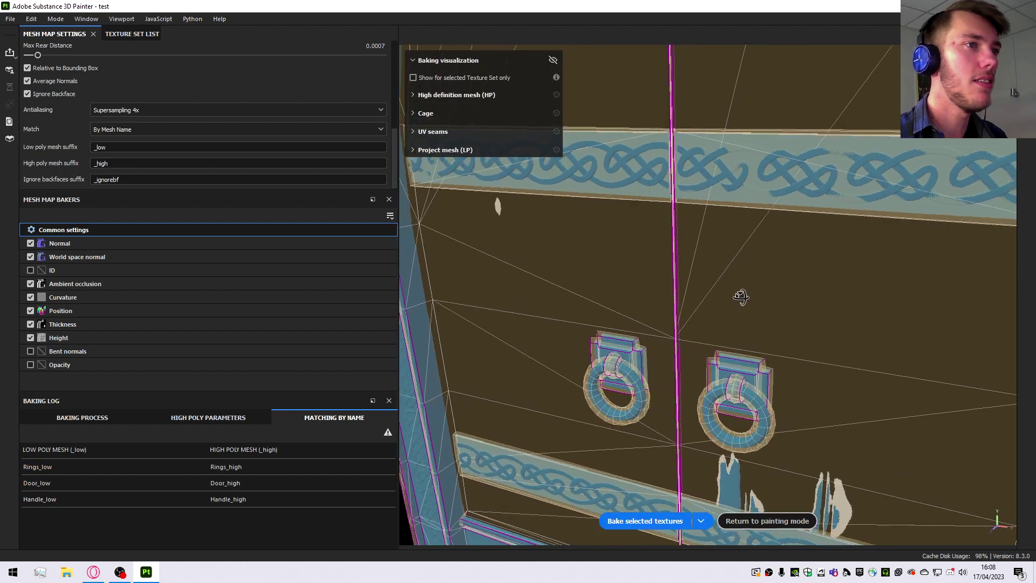
scroll(742, 297, "down", 3)
left_click_drag(827, 303, 758, 229, "alt")
left_click_drag(808, 418, 766, 378, "alt")
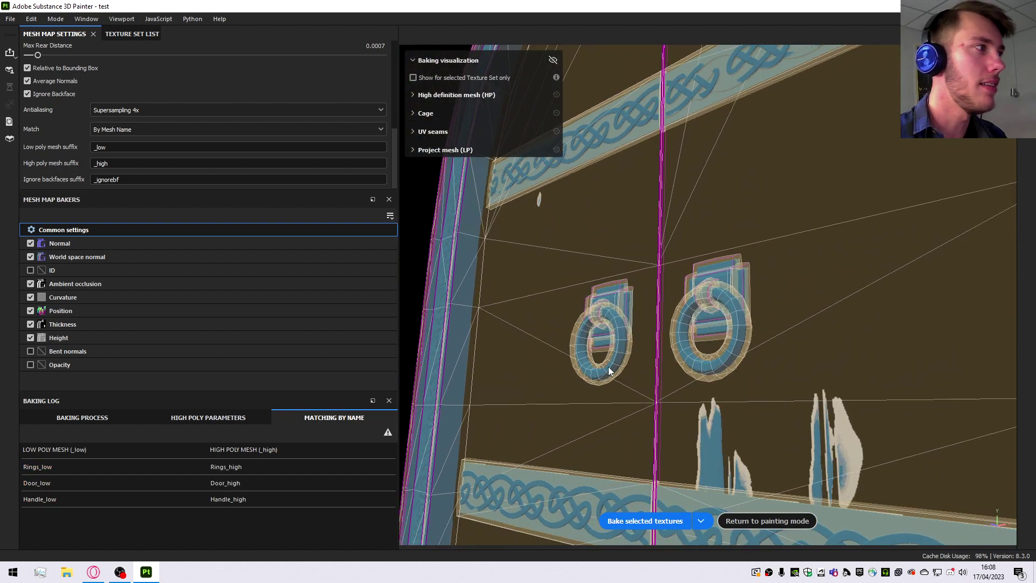
scroll(114, 92, "up", 2)
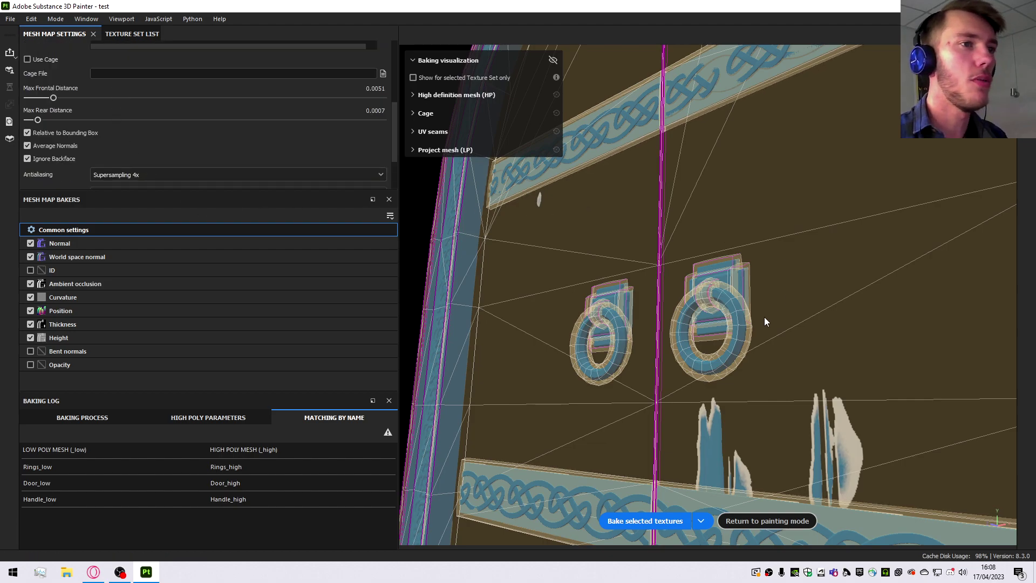
Set the max frontal distance to 0.0301 and the max rear distance to 0.0075, and inspect the cage around the ring handles and bands.
scroll(763, 317, "up", 2)
scroll(683, 213, "down", 5)
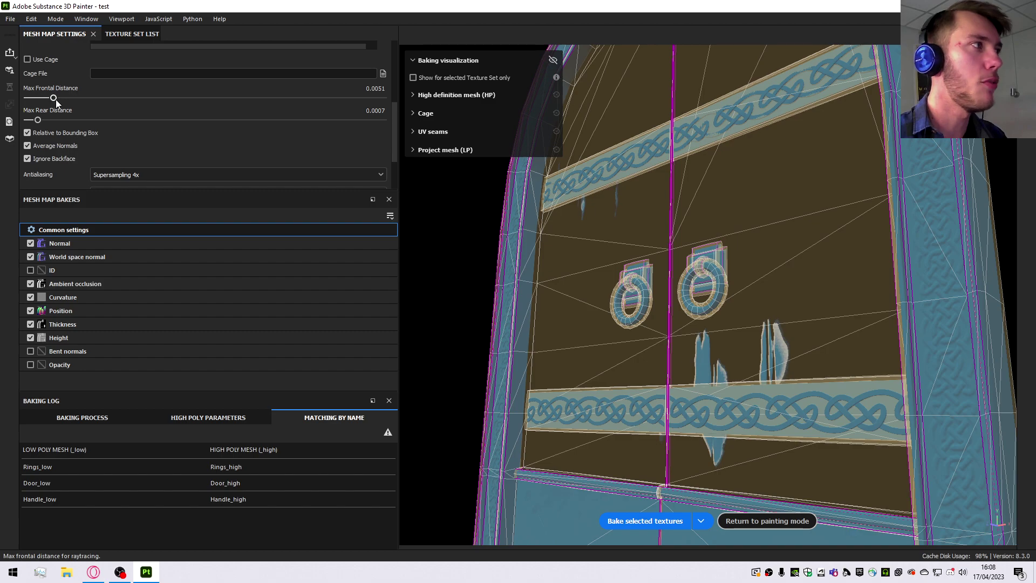
left_click_drag(54, 99, 90, 97)
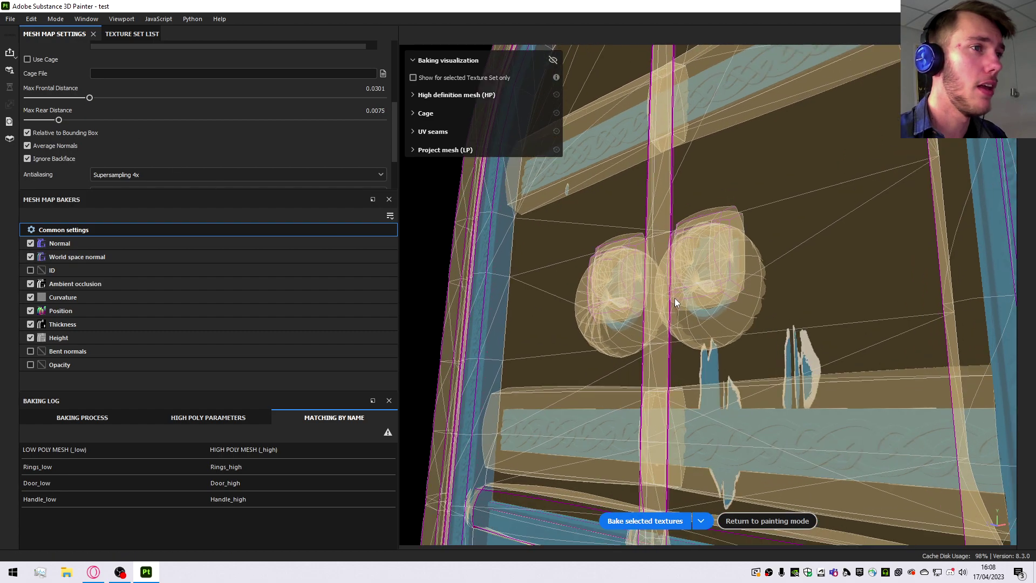
left_click_drag(664, 252, 426, 246, "alt")
scroll(712, 291, "down", 5)
scroll(712, 291, "up", 3)
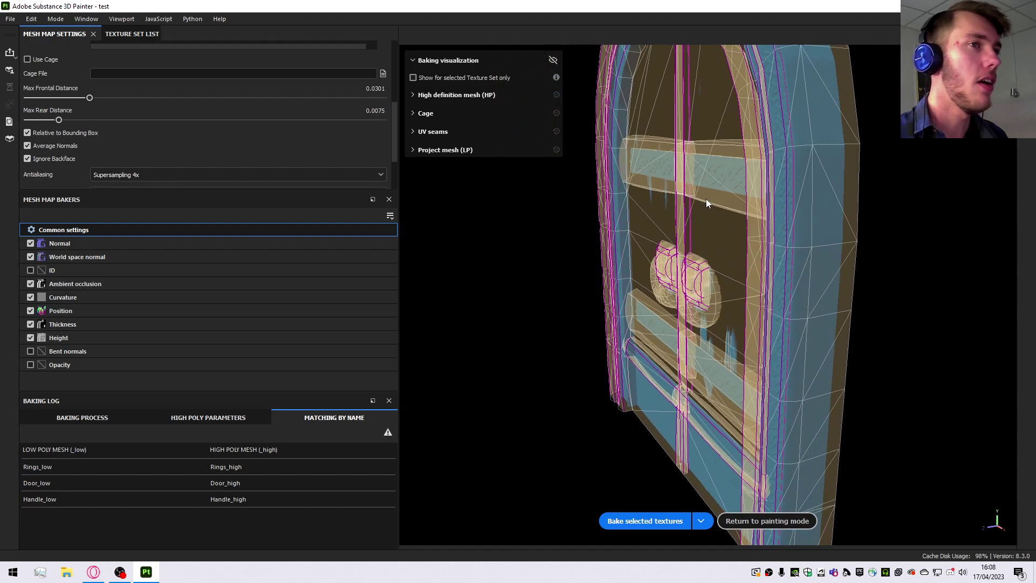
scroll(704, 204, "up", 4)
left_click_drag(658, 277, 772, 266, "alt")
scroll(766, 278, "down", 2)
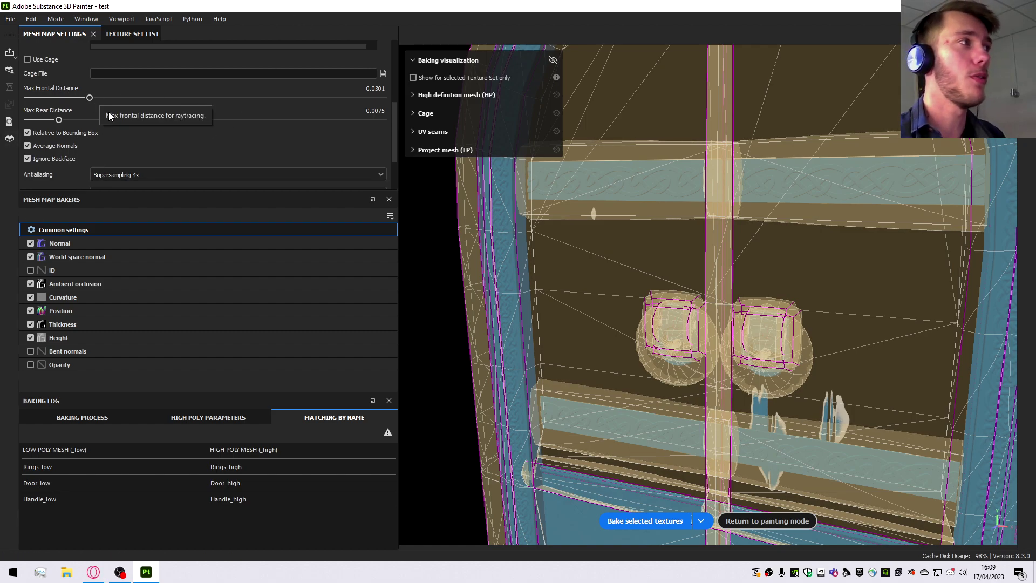
Try output sizes of 1024 and 512 for the baked maps, and restore the output size to 2048.
scroll(137, 141, "up", 4)
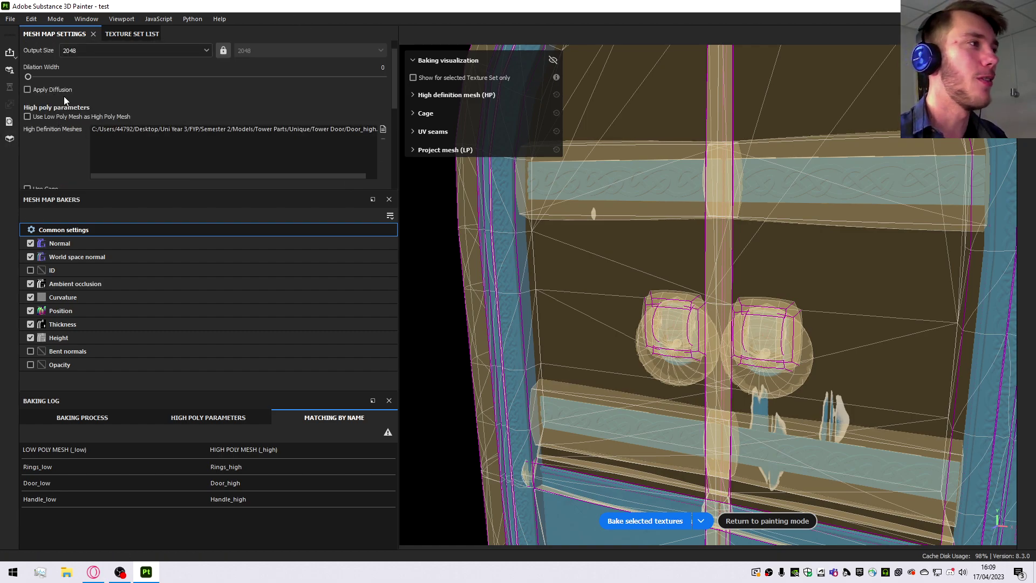
scroll(63, 96, "down", 4)
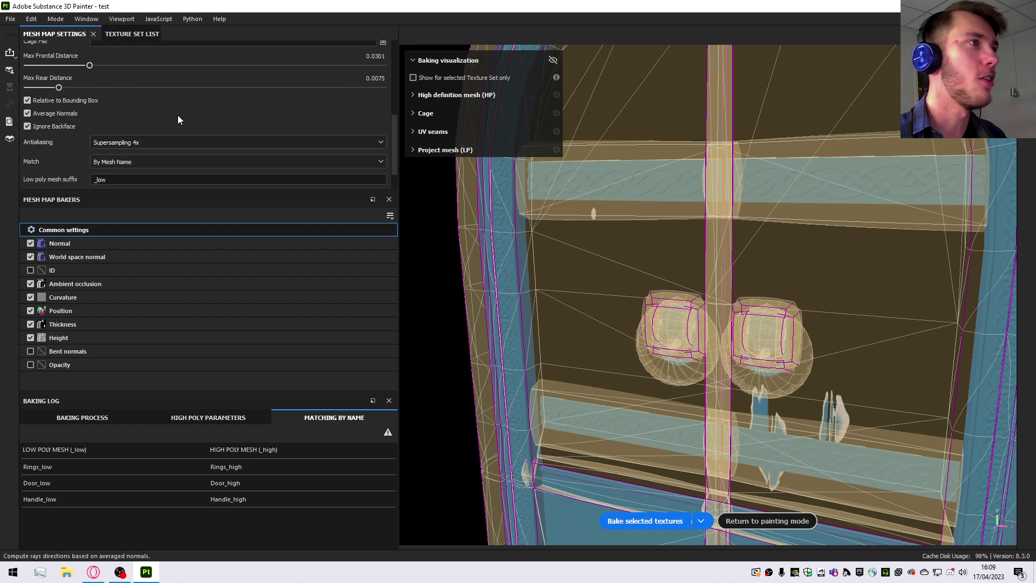
scroll(177, 116, "up", 3)
scroll(77, 101, "up", 1)
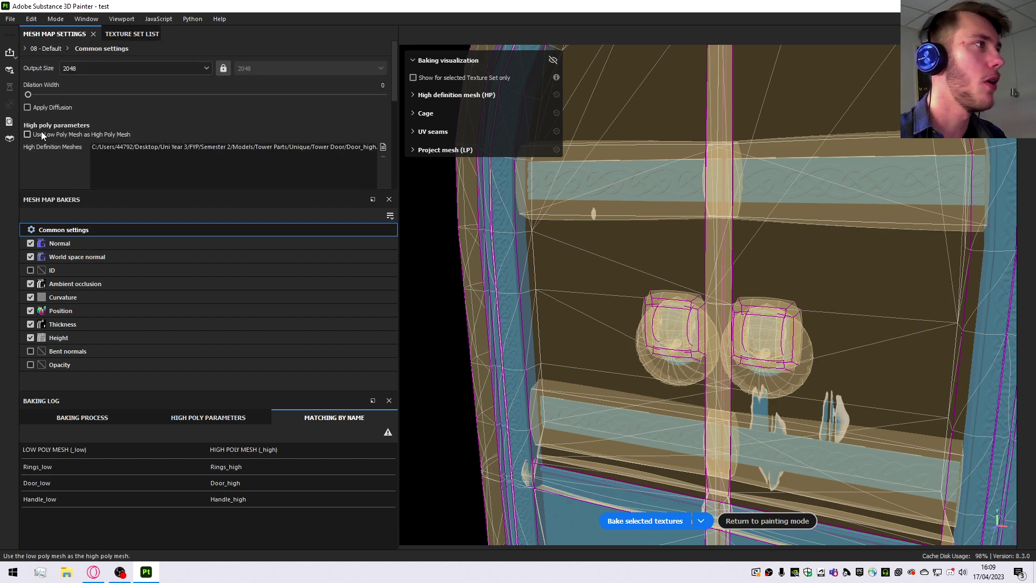
left_click(83, 68)
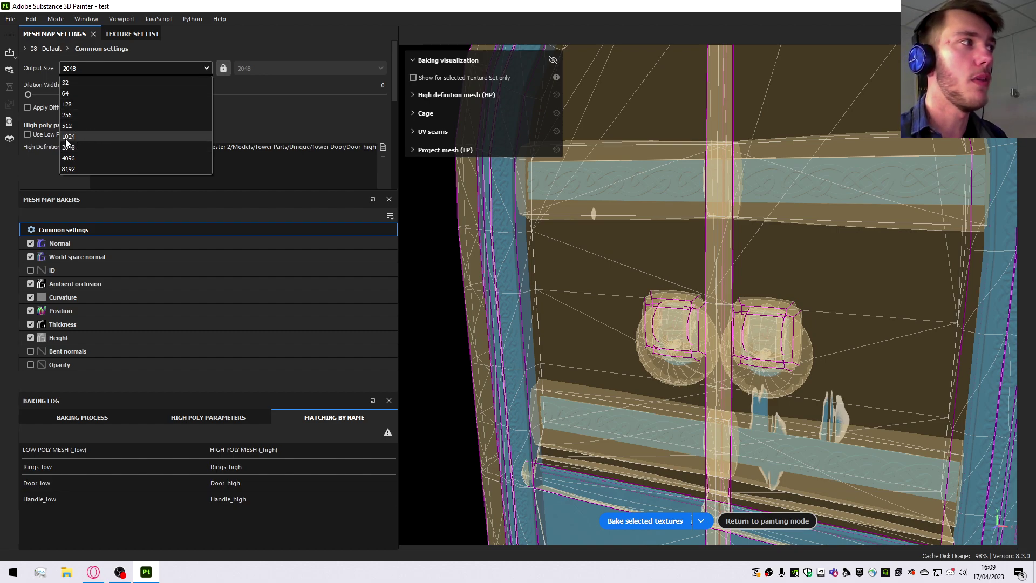
left_click(67, 137)
left_click(99, 70)
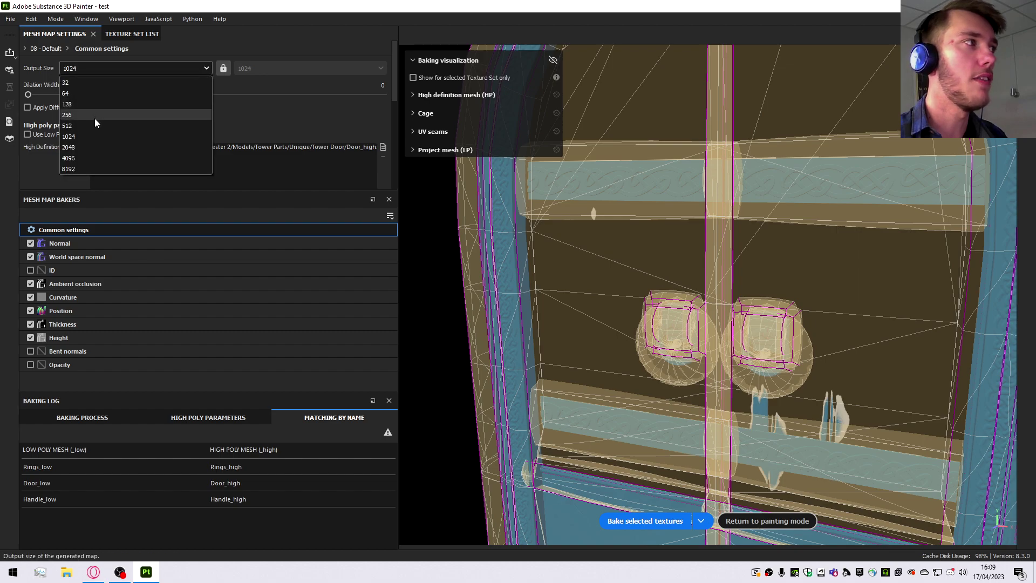
left_click(93, 125)
left_click(99, 67)
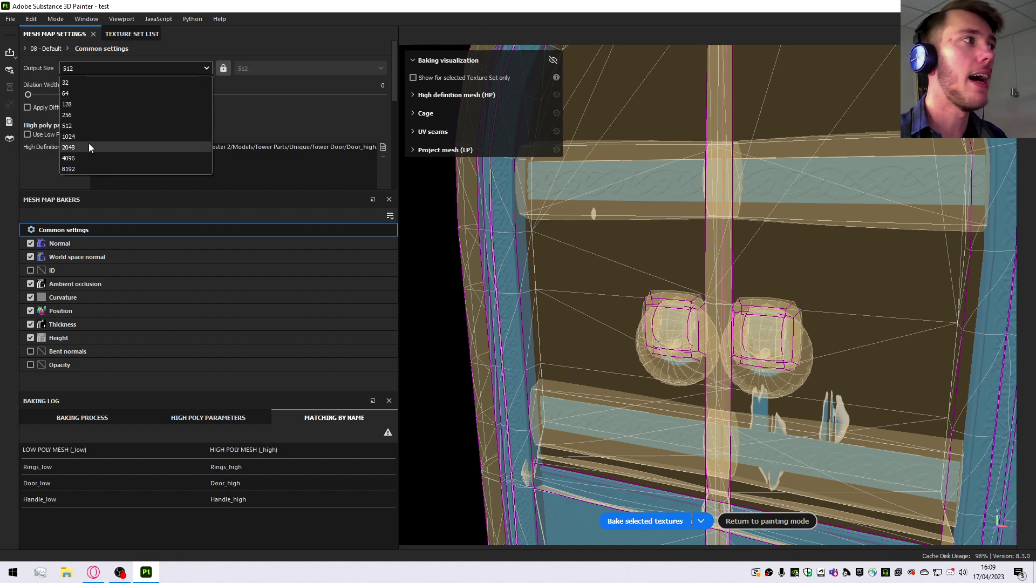
left_click(89, 146)
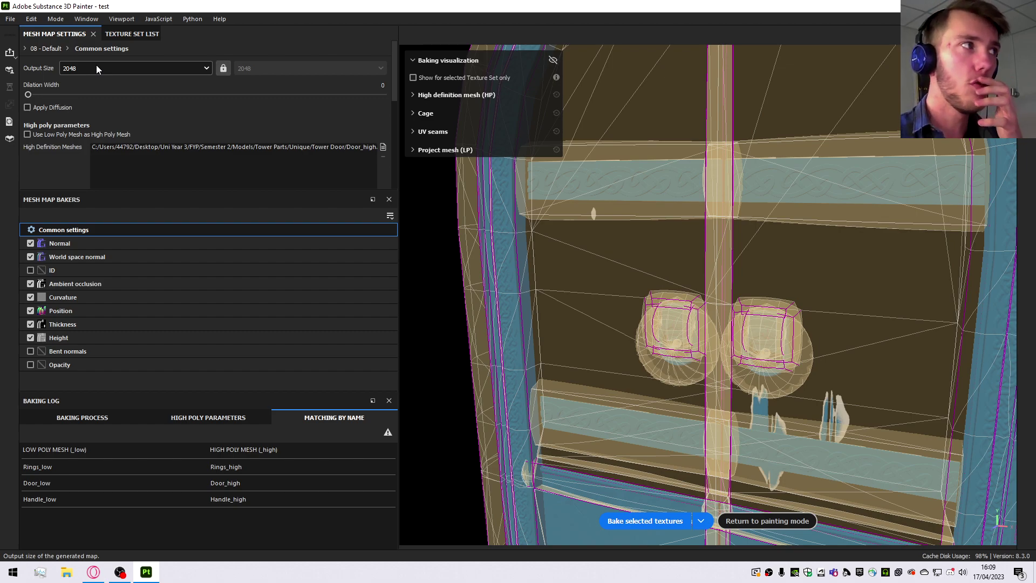
Review the output size options available for the baked mesh maps.
left_click(100, 67)
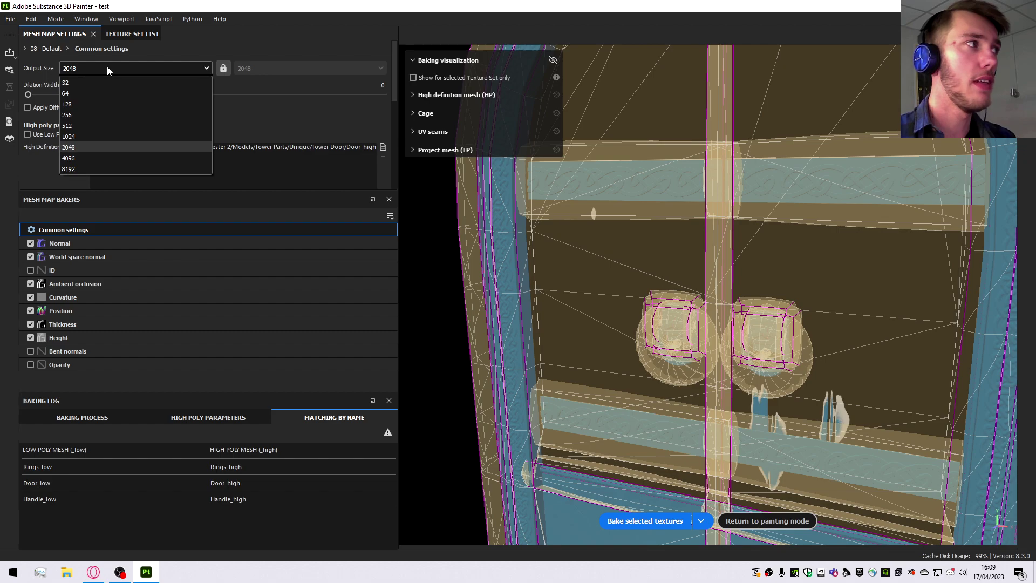
left_click(106, 67)
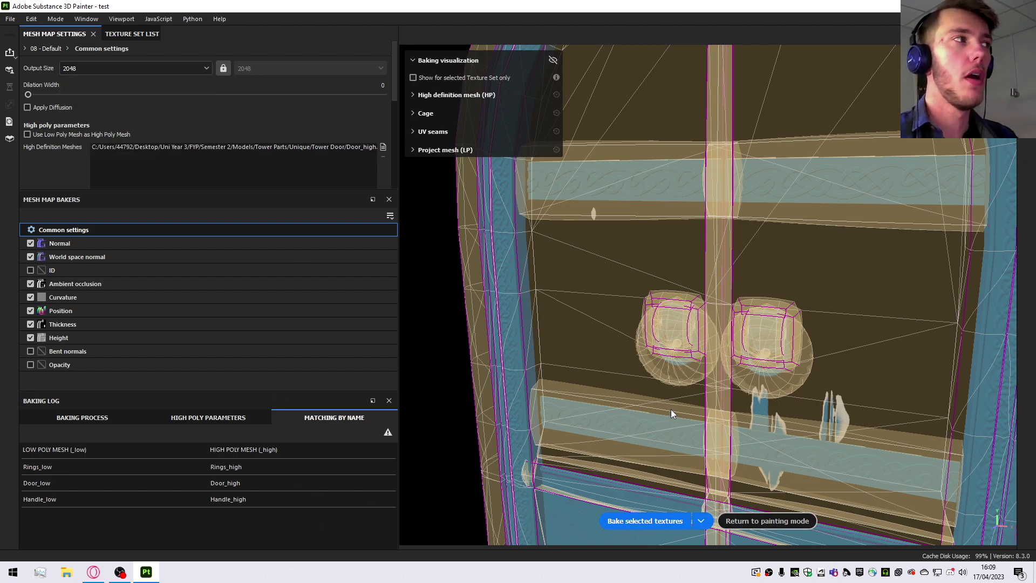
left_click(173, 70)
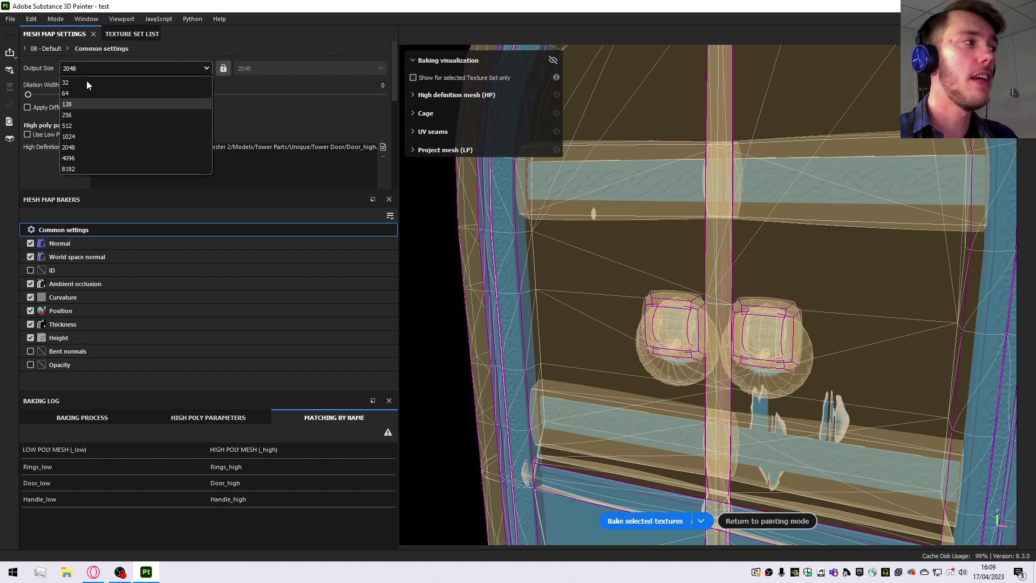
left_click(98, 67)
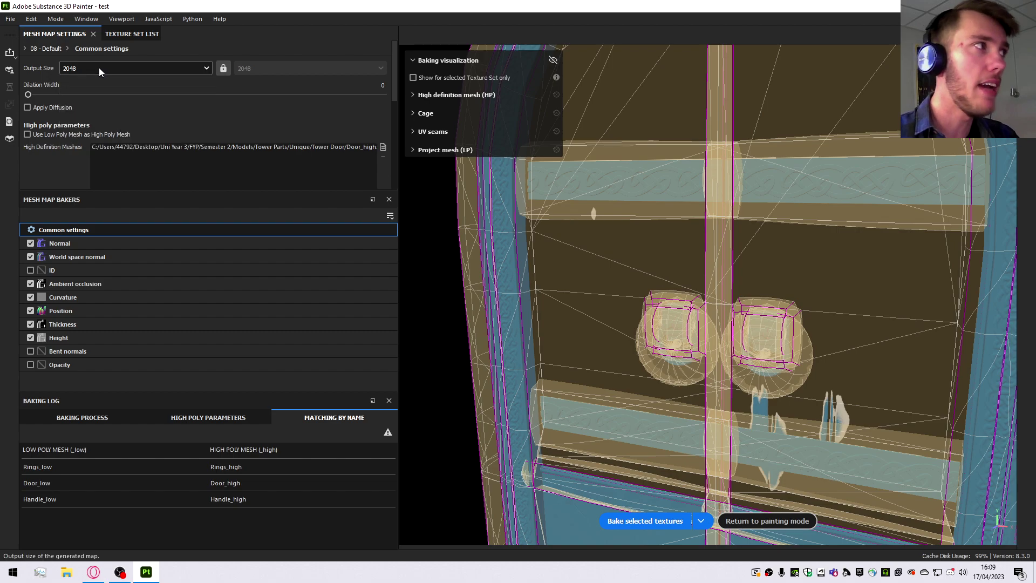
left_click(80, 70)
left_click(71, 69)
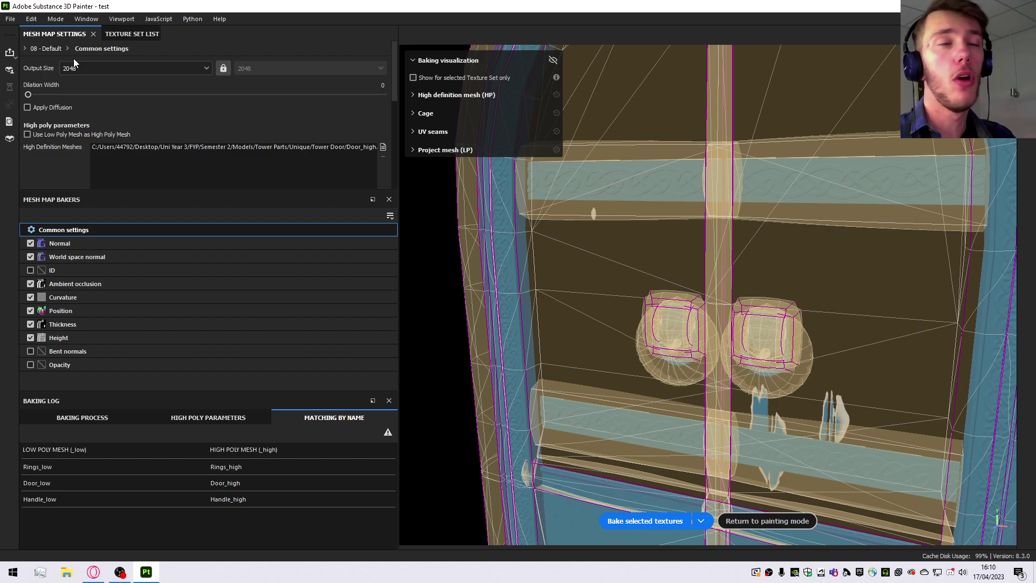
left_click(78, 69)
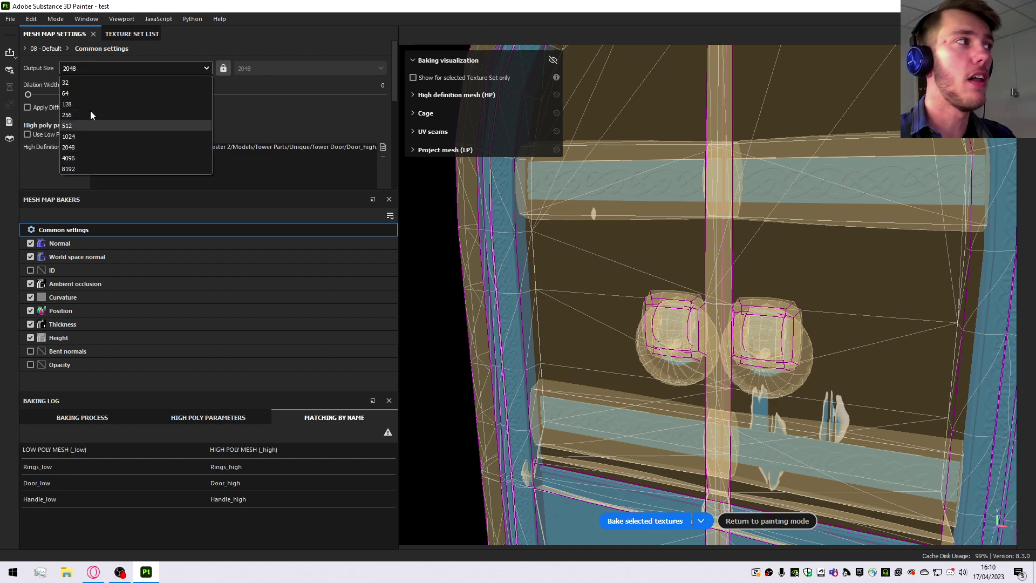
left_click(96, 69)
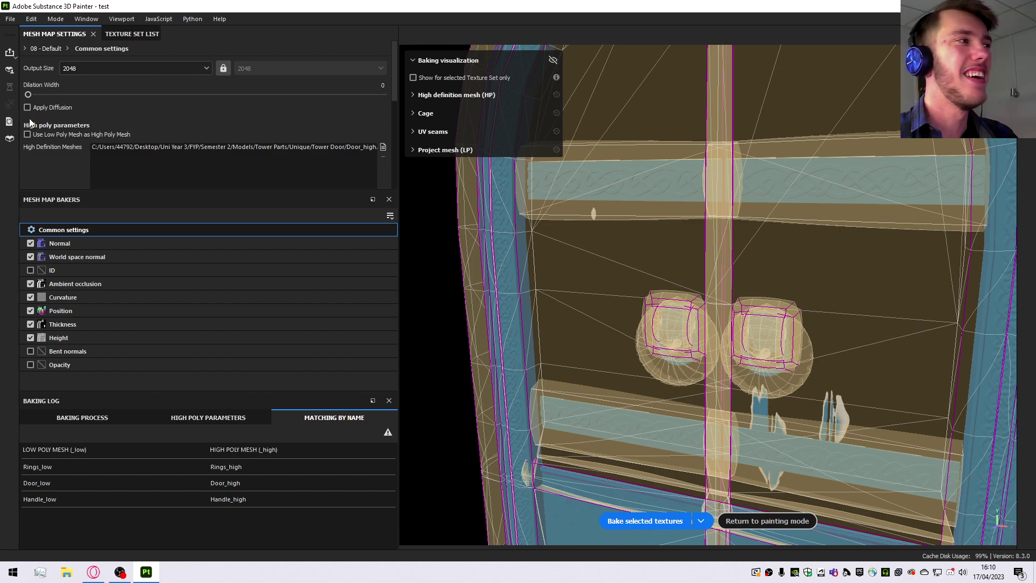
Read through the common bake settings down to the match method and the low and high poly mesh suffixes.
scroll(53, 105, "down", 2)
scroll(63, 113, "up", 2)
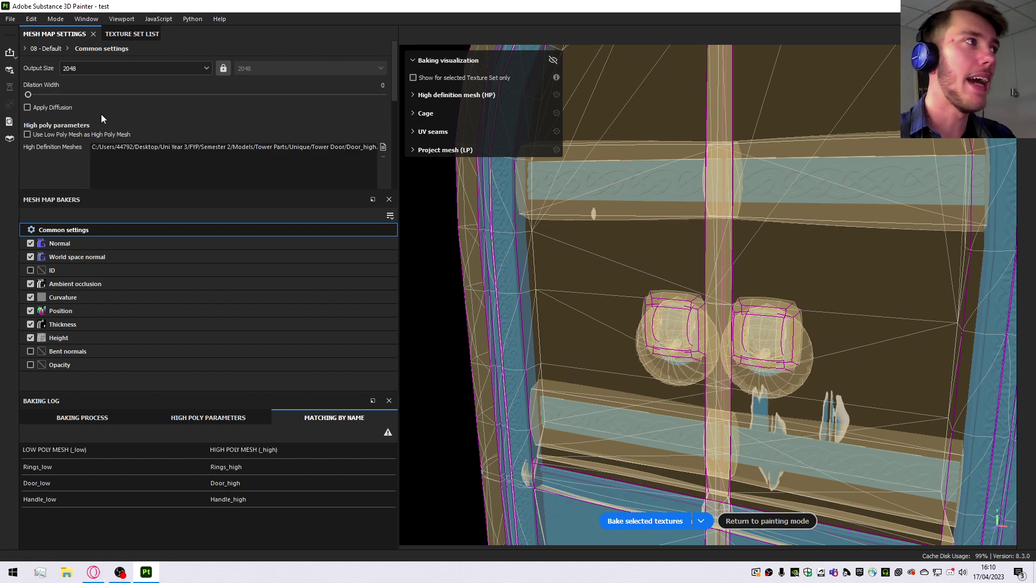
scroll(101, 115, "down", 5)
scroll(75, 62, "down", 3)
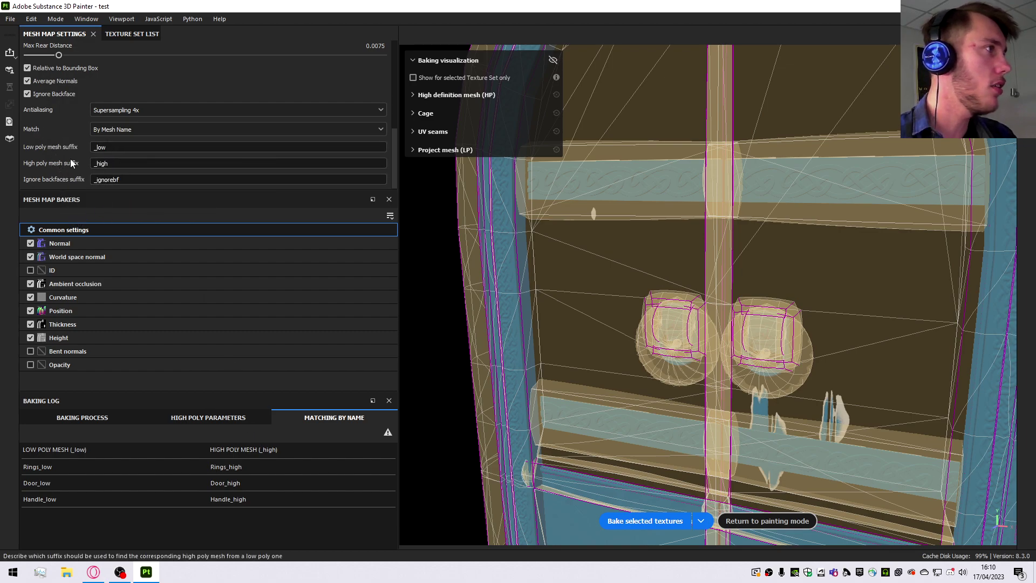
mouse_move(138, 293)
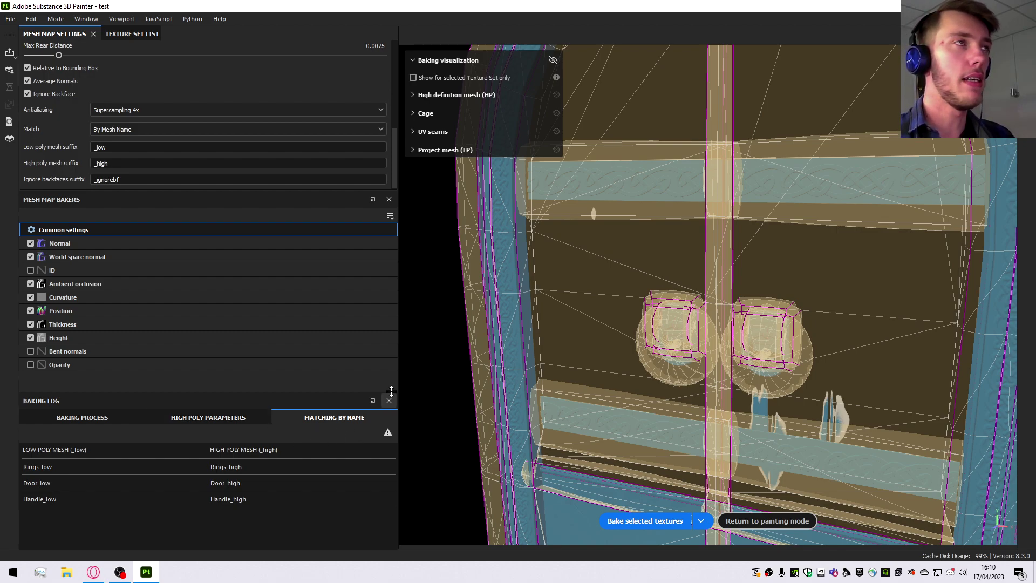
Examine up close how the cage overlaps between the two ring handles and the door's central strip.
scroll(674, 319, "up", 3)
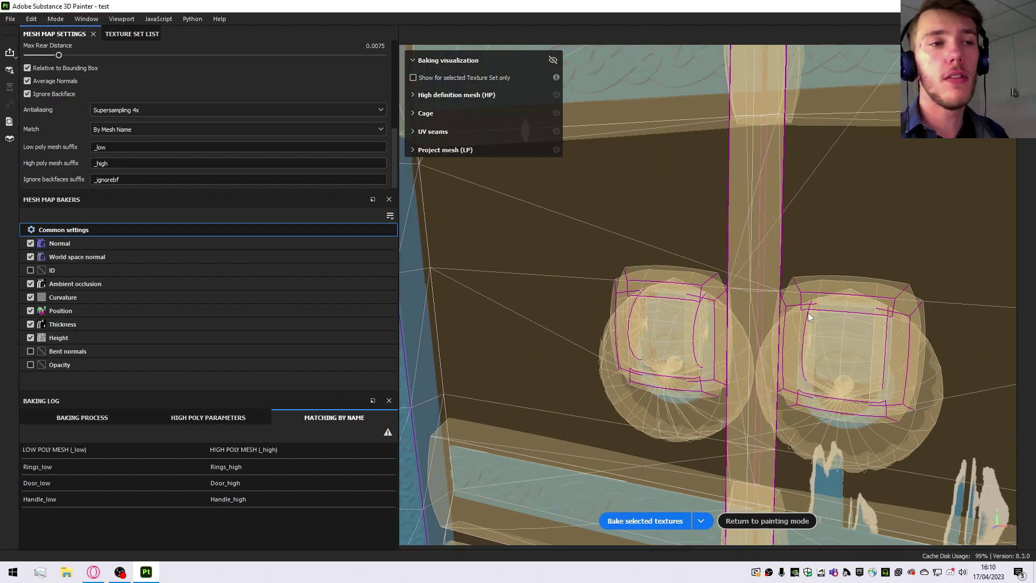
scroll(742, 335, "down", 3)
scroll(752, 342, "up", 4)
left_click_drag(776, 374, 742, 267, "alt")
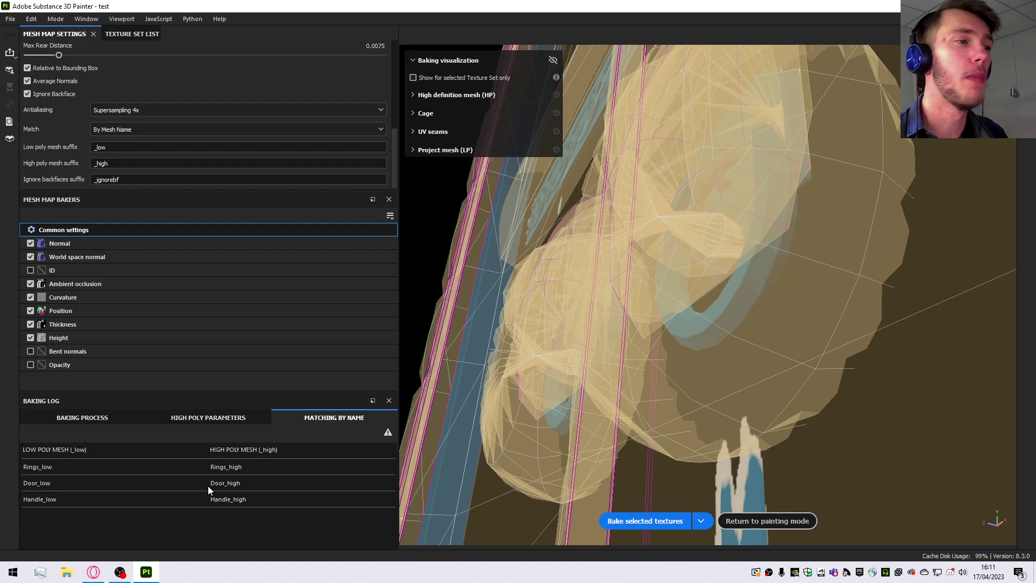
scroll(707, 288, "down", 6)
scroll(708, 282, "up", 6)
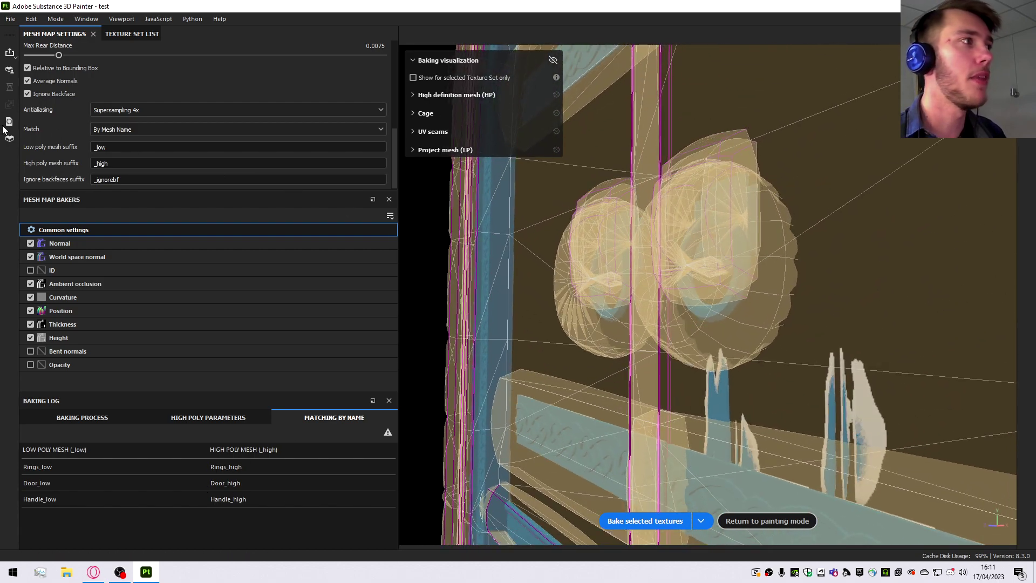
Check the mesh name matching options in the common settings and in the ambient occlusion, curvature and thickness bakers.
left_click(119, 134)
left_click(118, 131)
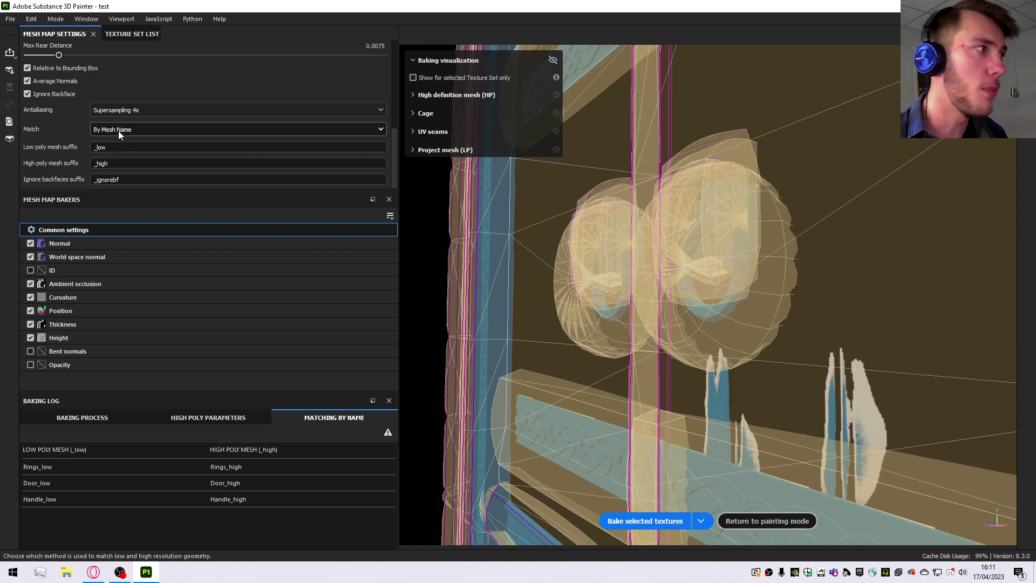
left_click(62, 284)
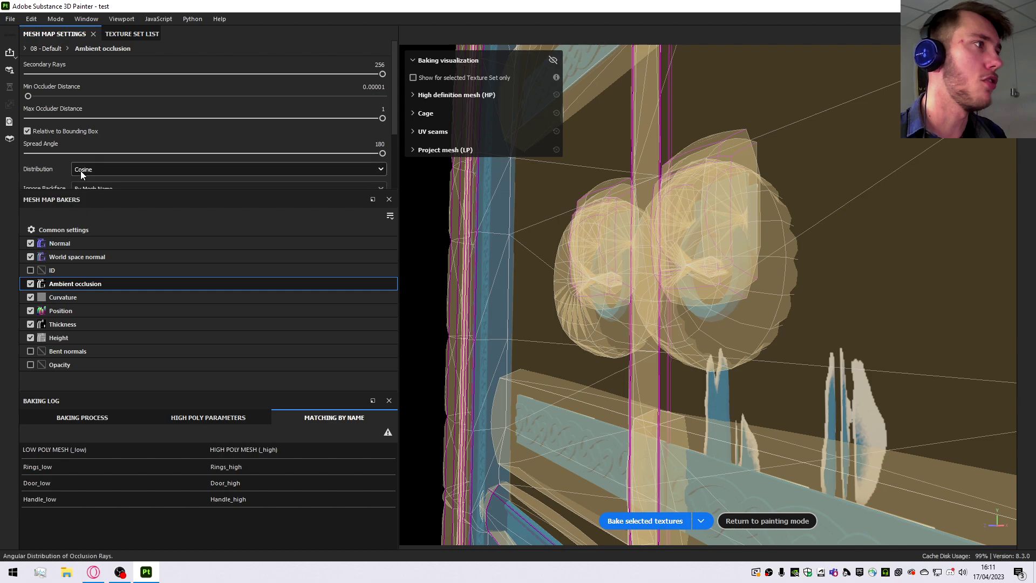
scroll(54, 173, "down", 1)
left_click(112, 157)
left_click(112, 157)
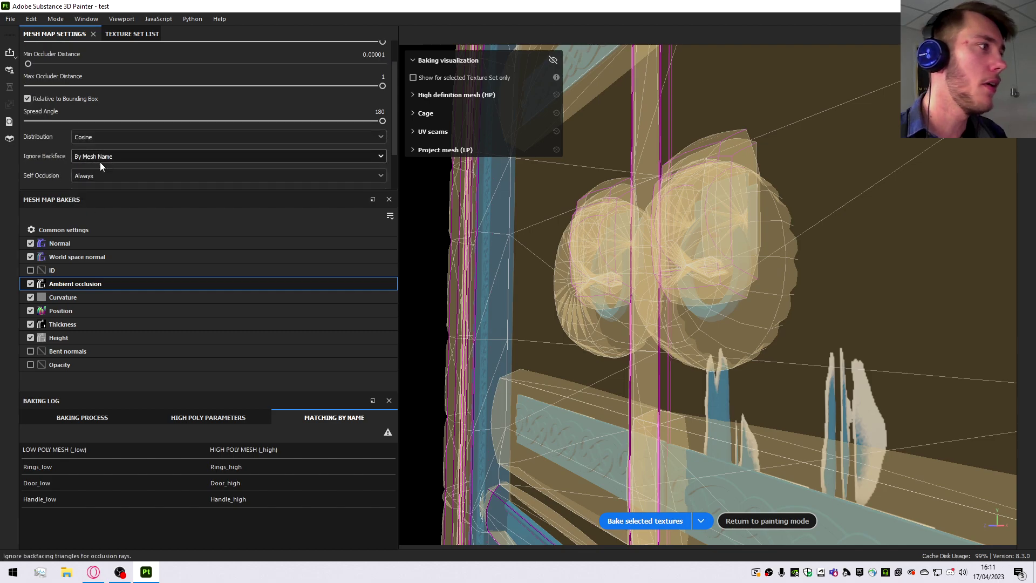
left_click(74, 298)
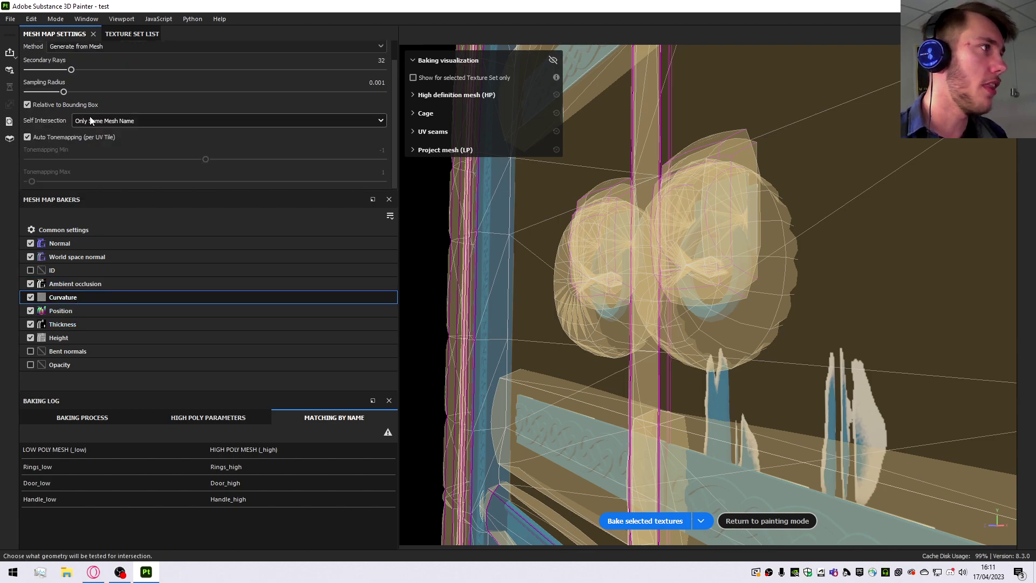
left_click(57, 324)
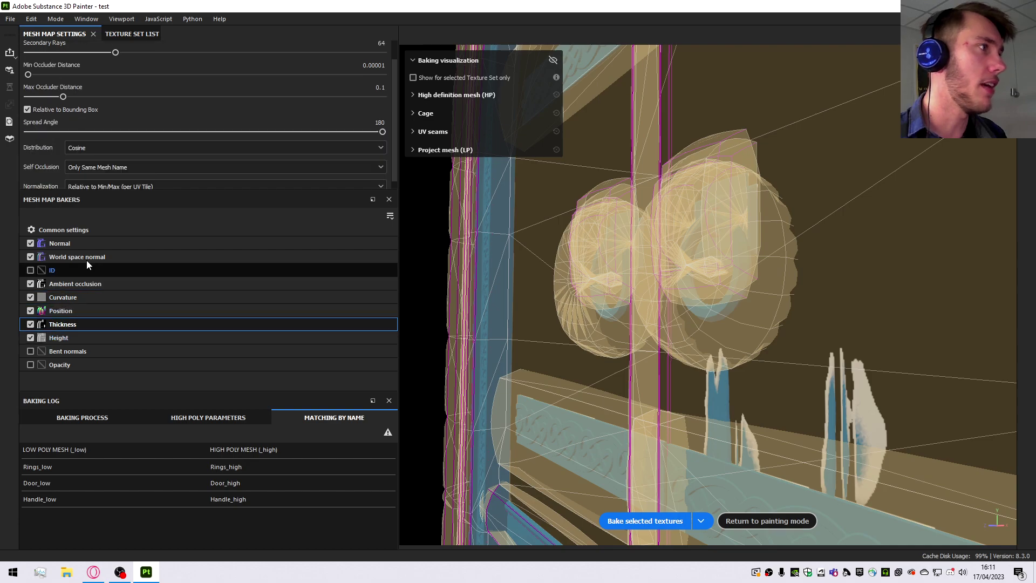
left_click(107, 170)
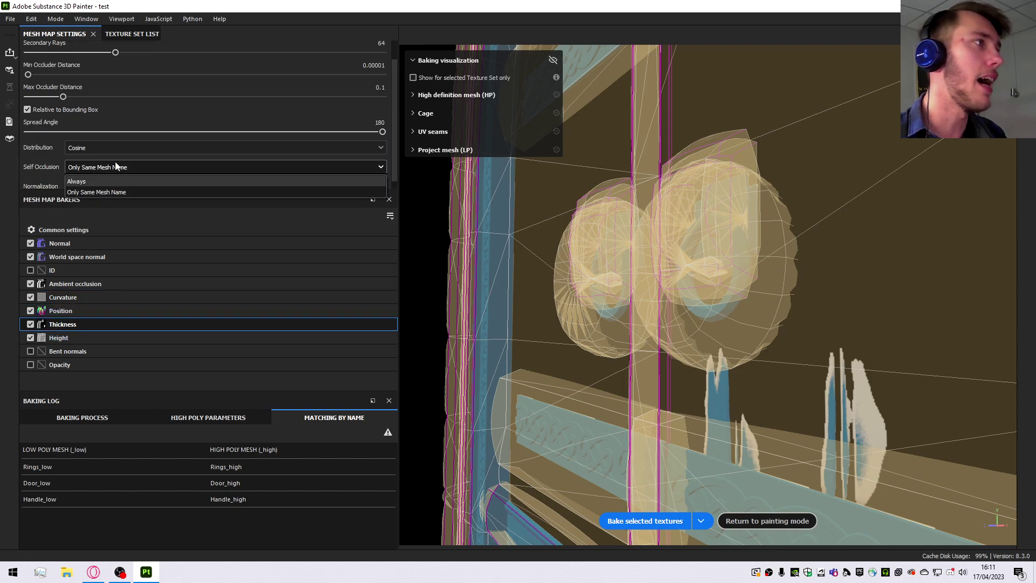
left_click(123, 166)
scroll(594, 384, "down", 3)
scroll(593, 384, "up", 2)
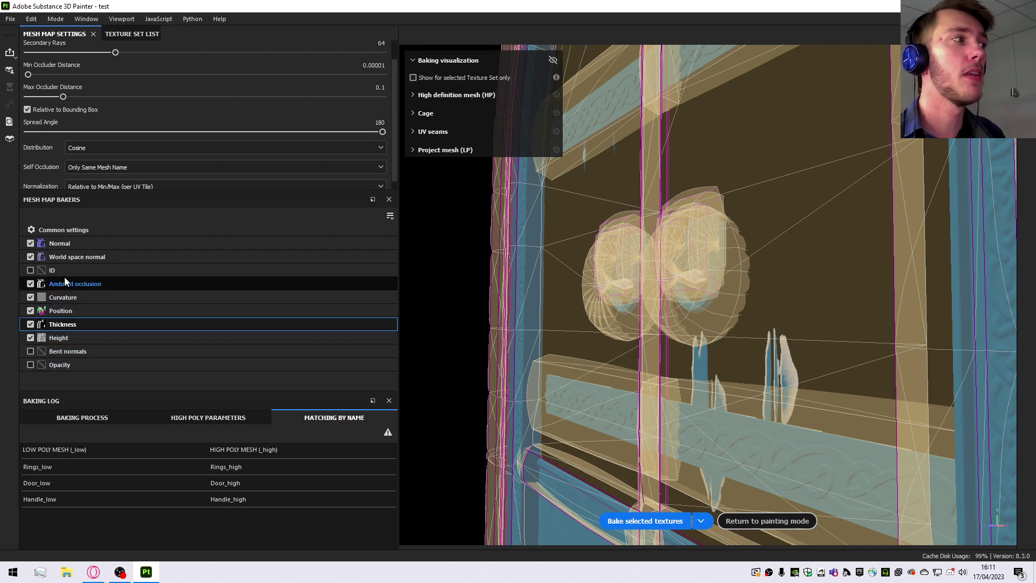
Review the ambient occlusion baker's ray and occluder settings, and recheck the cage distances and match method in the common settings.
left_click(67, 232)
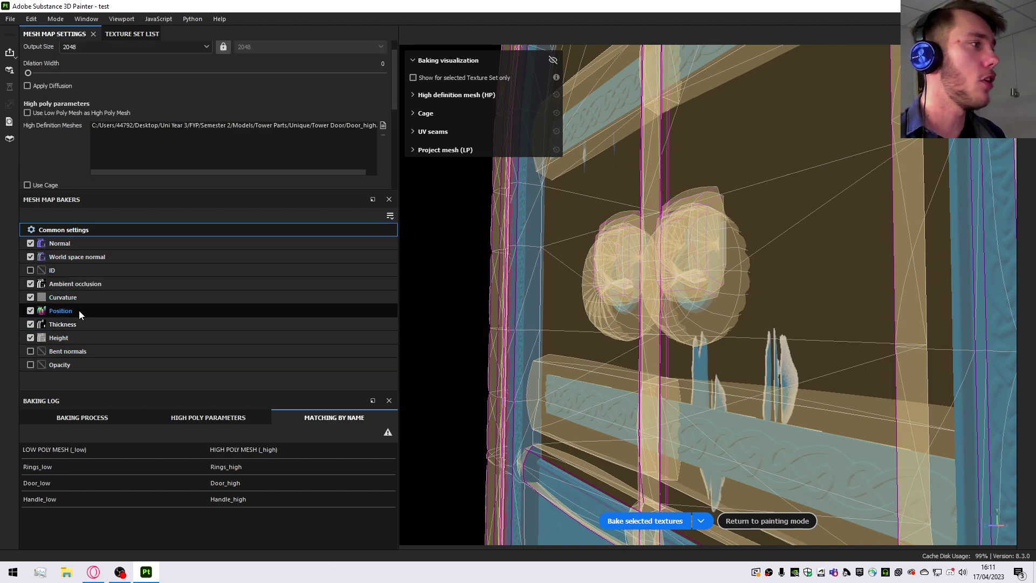
left_click(73, 284)
scroll(50, 171, "up", 1)
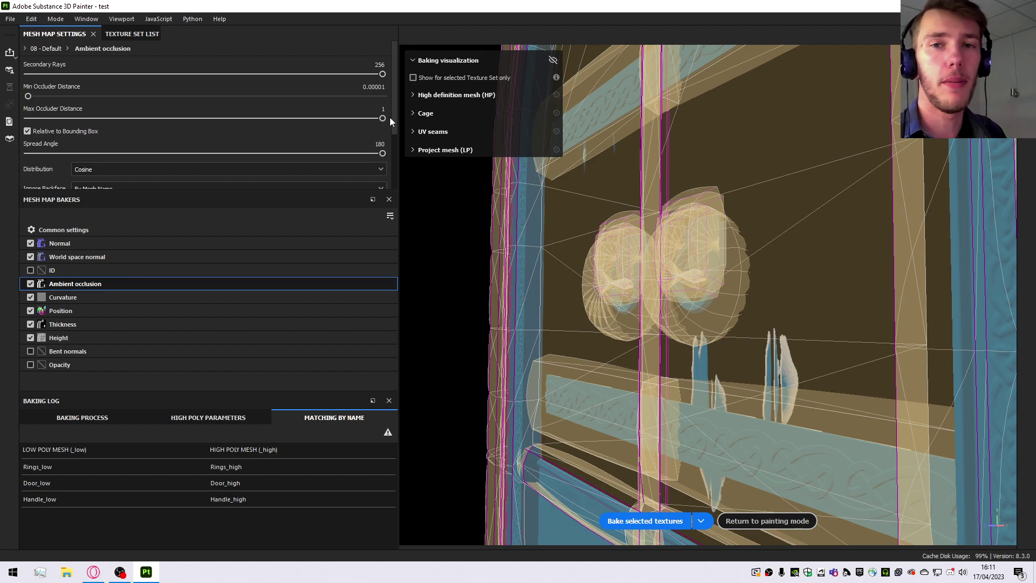
left_click(150, 231)
scroll(60, 155, "down", 1)
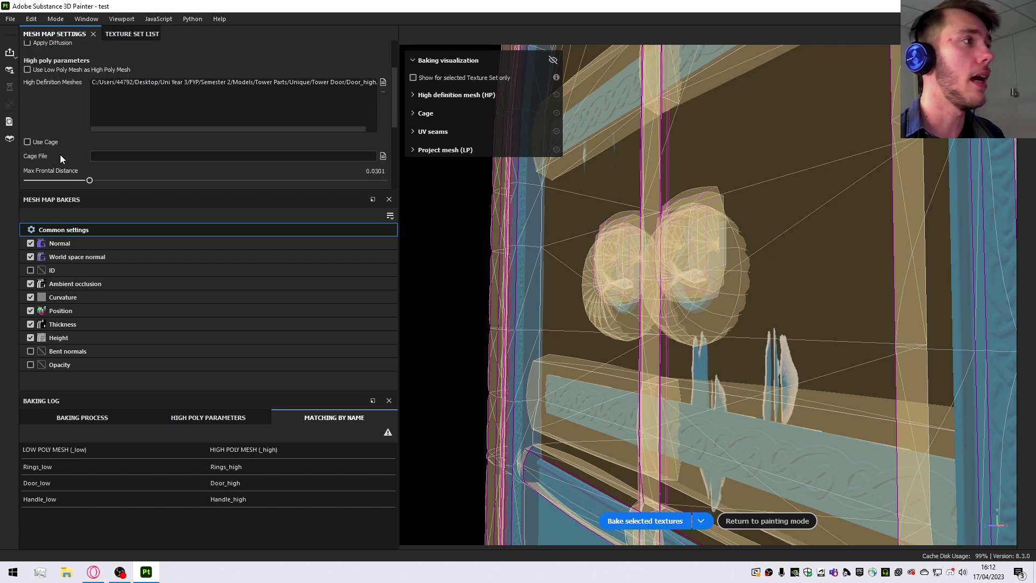
scroll(64, 109, "down", 1)
scroll(64, 83, "down", 1)
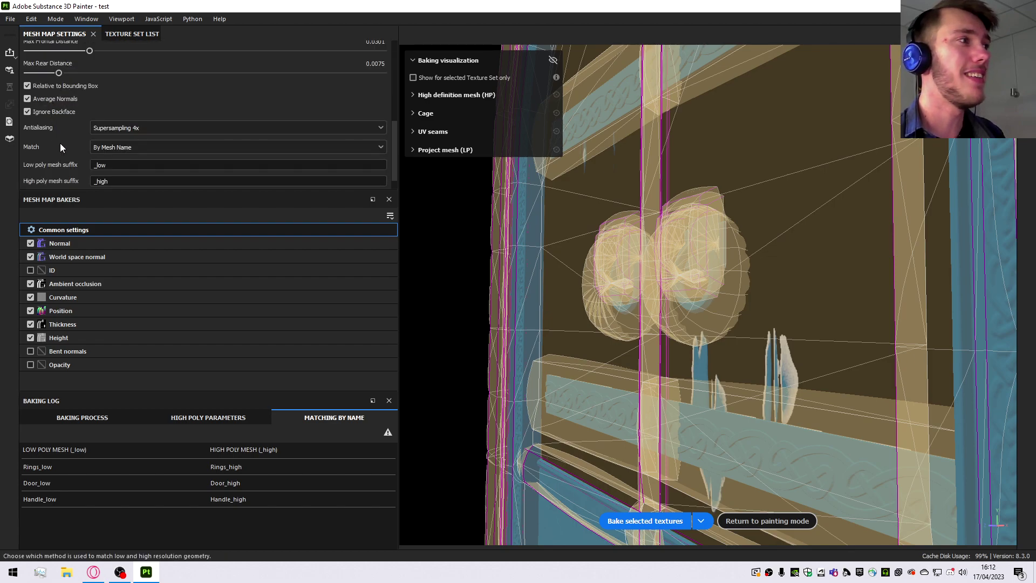
Check the low poly, high poly and ignore backfaces suffixes and the baking log's high poly file.
scroll(60, 146, "down", 1)
left_click(99, 148)
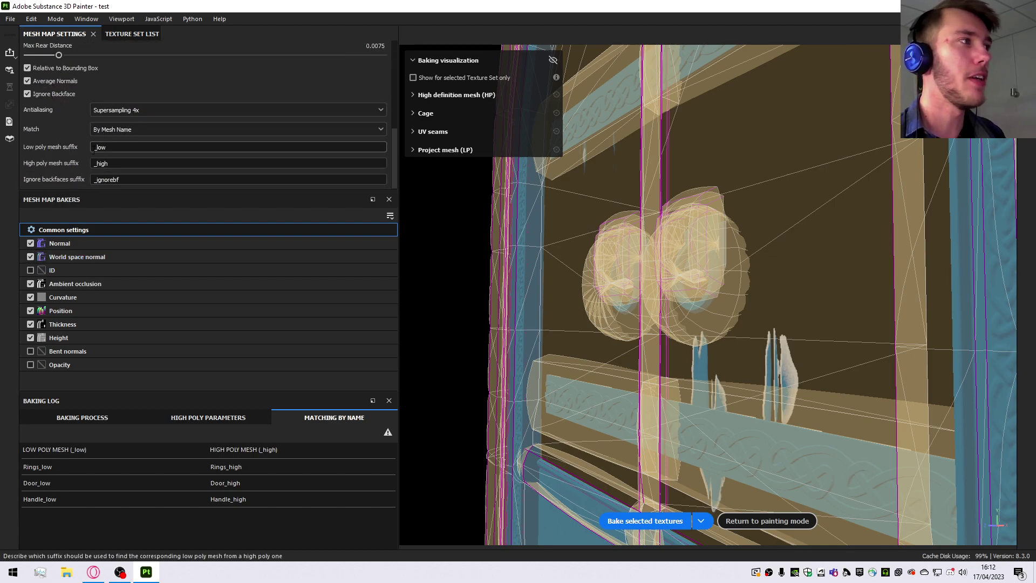
left_click(98, 164)
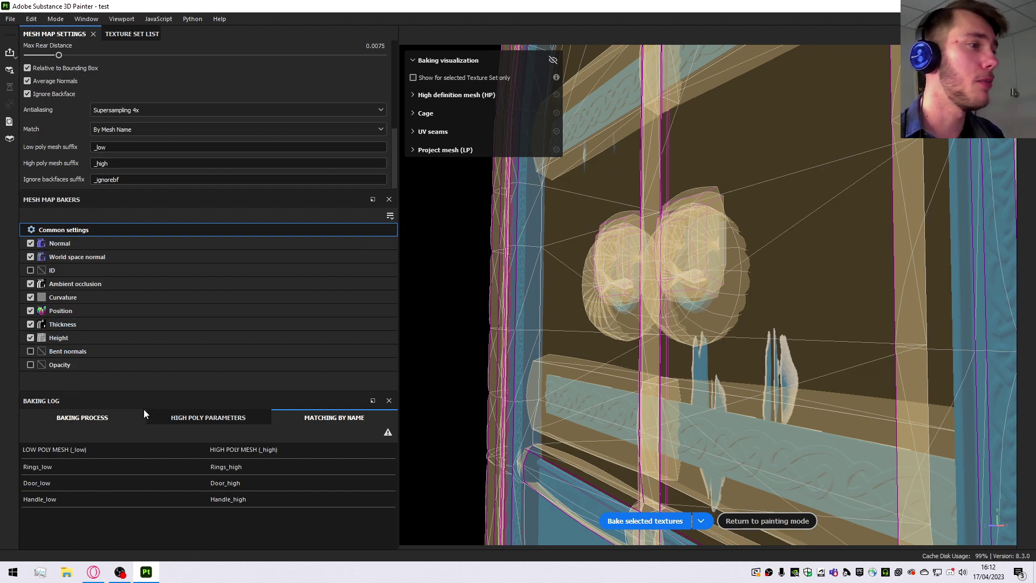
left_click(100, 421)
left_click(177, 425)
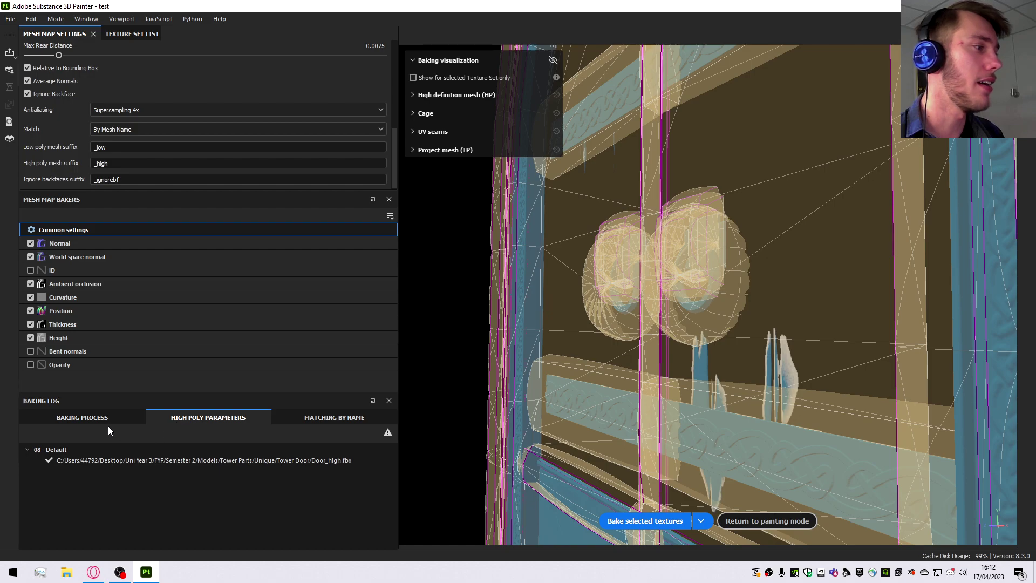
Adjust the bake cage around the door, setting the max frontal distance to 0.0328 and the max rear distance to 0.0114.
scroll(60, 105, "up", 5)
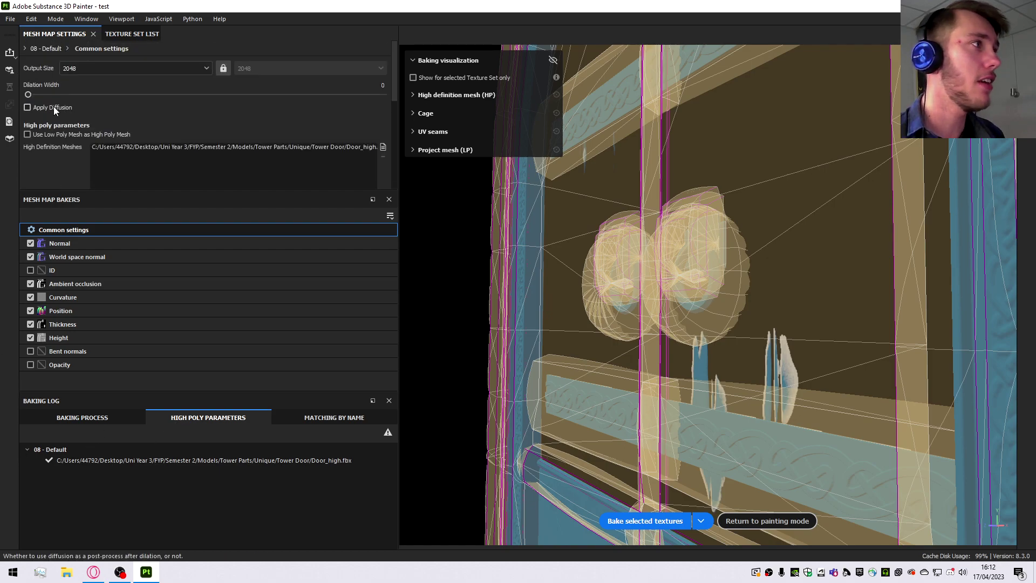
scroll(53, 107, "down", 5)
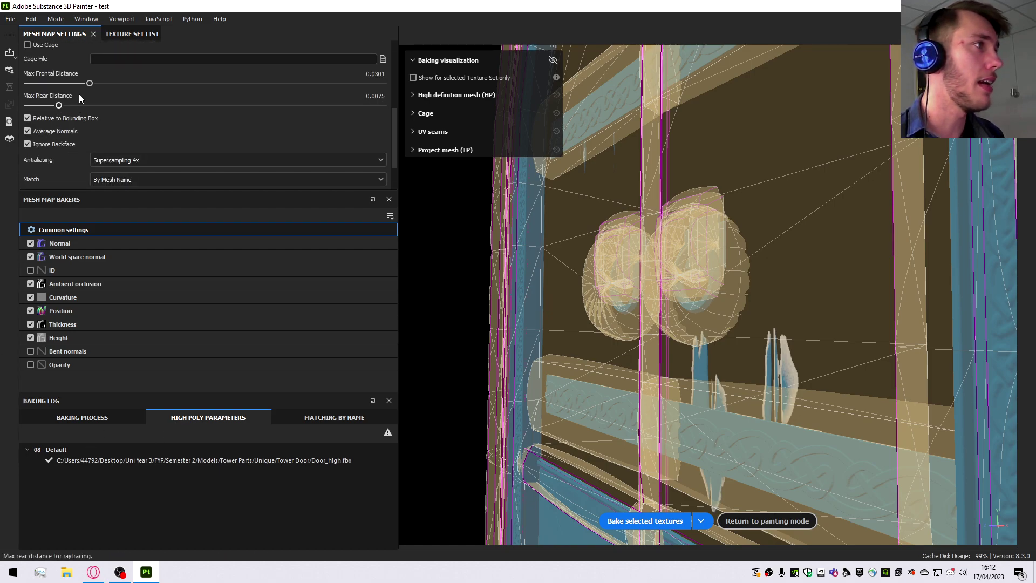
left_click_drag(89, 83, 59, 91)
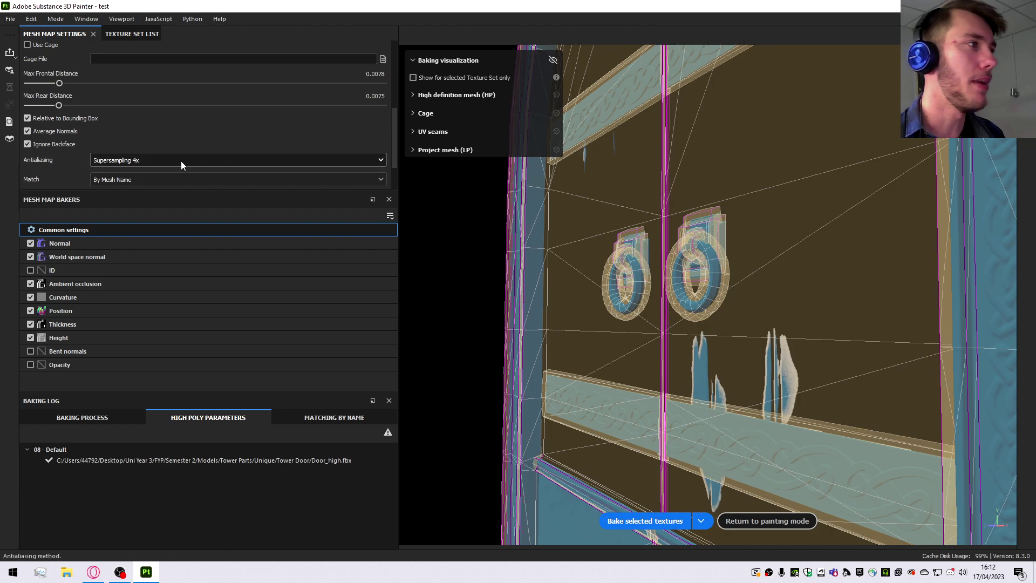
left_click_drag(59, 83, 83, 83)
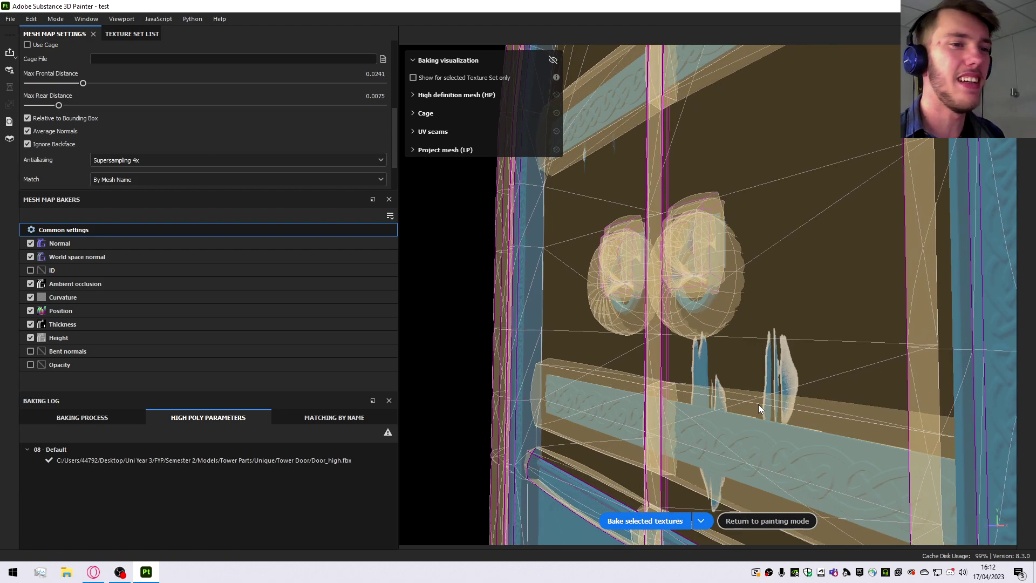
left_click(102, 84)
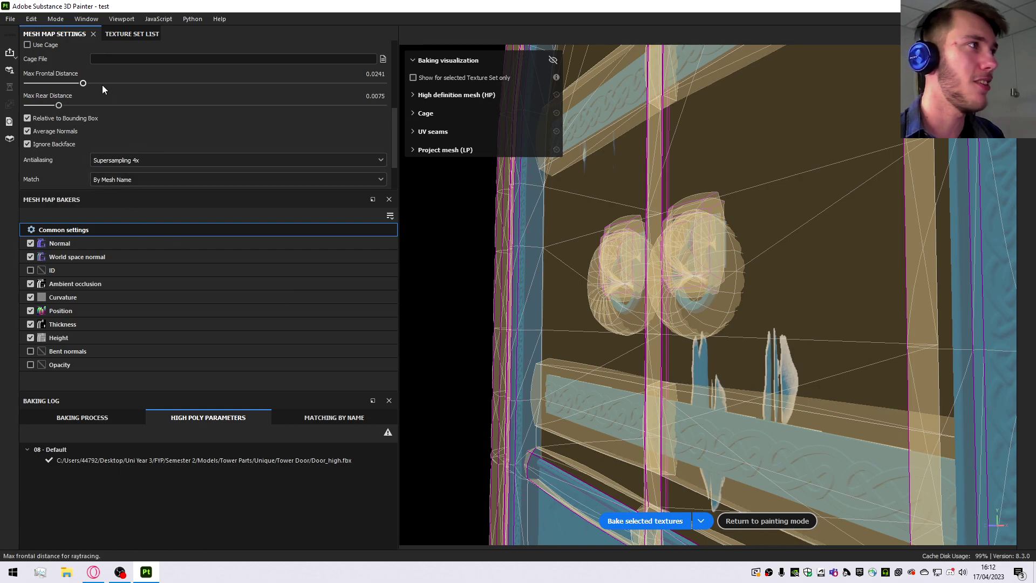
left_click(73, 105)
left_click_drag(74, 106, 65, 106)
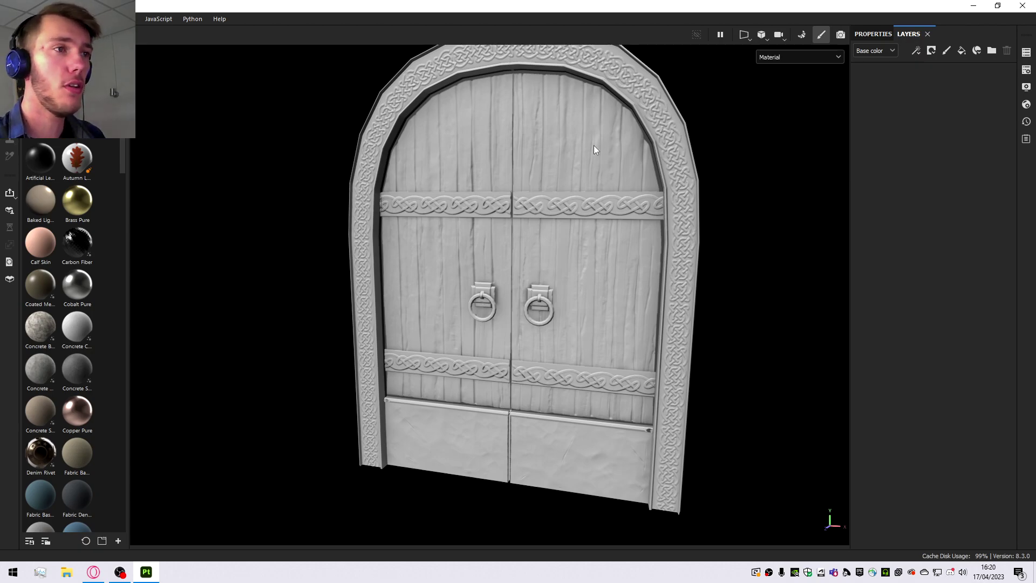
Inspect the baked door up close along the planks' edge under the arch and at the end of the lower trim bar.
scroll(626, 102, "up", 5)
scroll(592, 140, "up", 2)
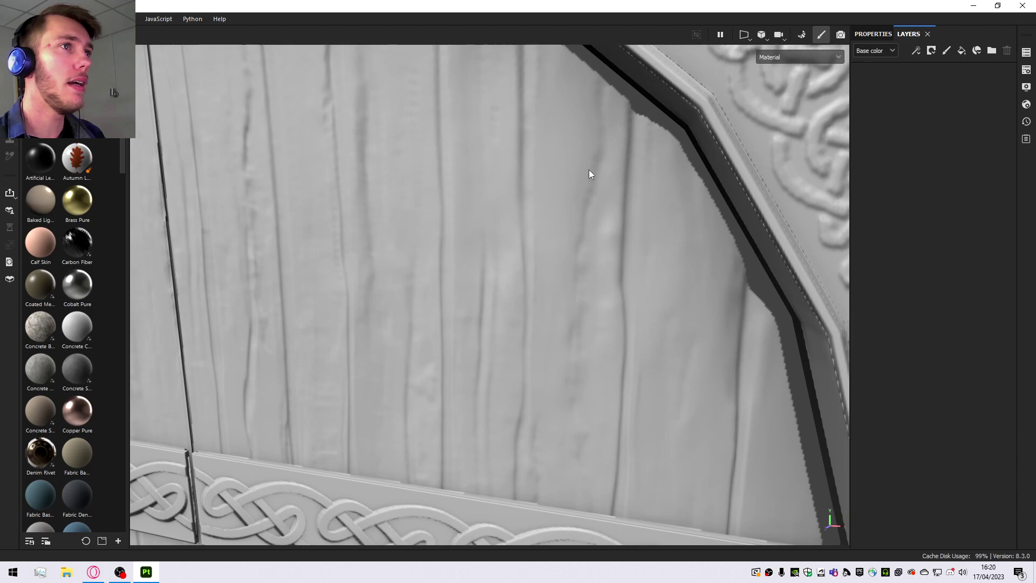
scroll(588, 167, "down", 5)
scroll(594, 125, "up", 8)
left_click_drag(619, 130, 606, 122, "alt")
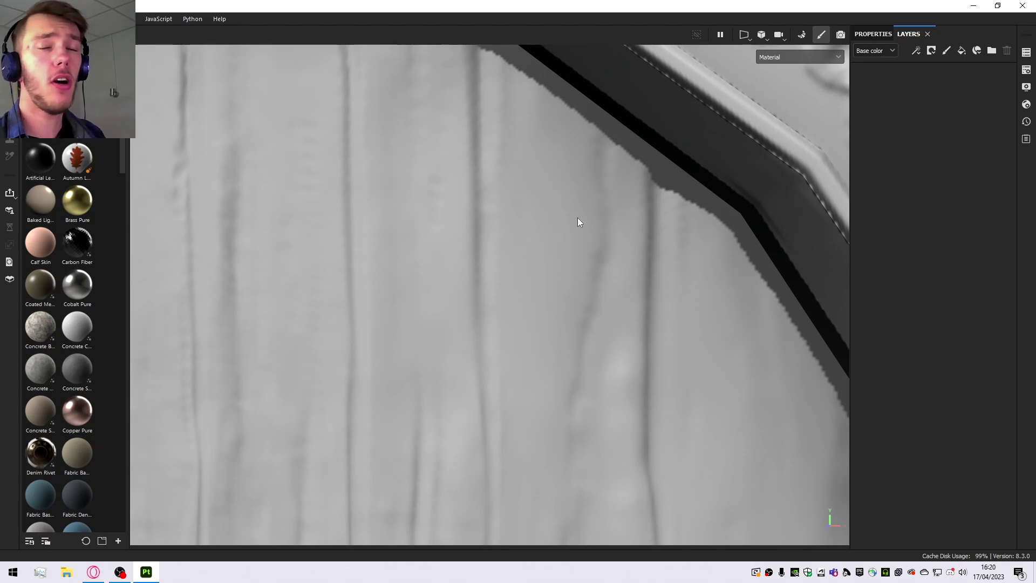
scroll(626, 177, "down", 5)
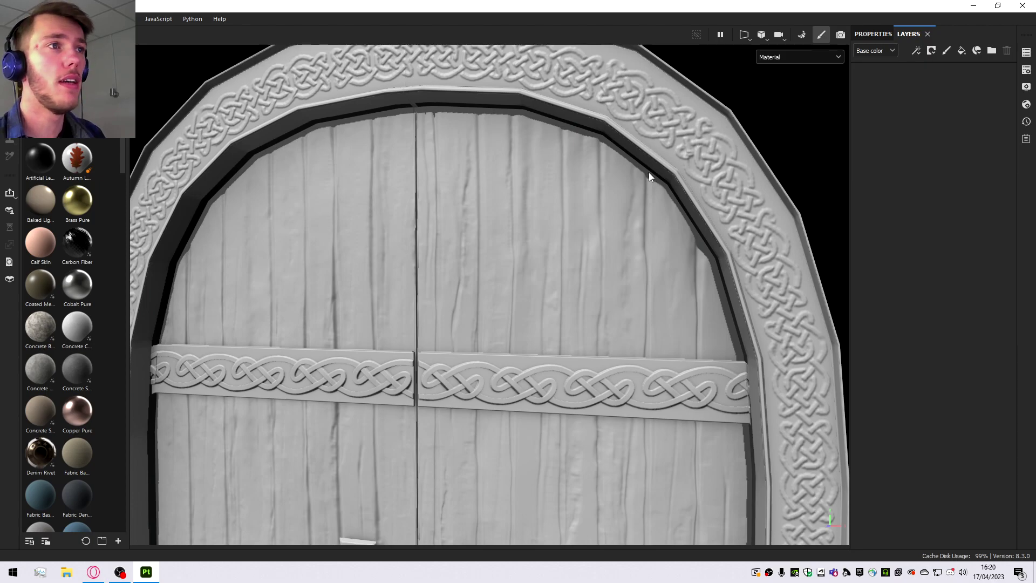
scroll(649, 173, "up", 3)
scroll(648, 175, "down", 5)
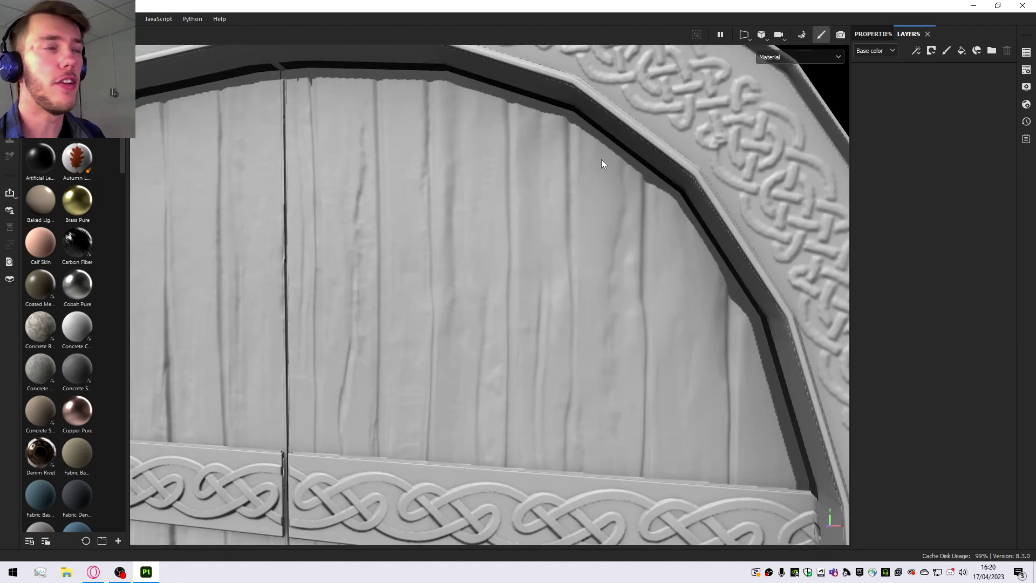
scroll(581, 157, "up", 3)
middle_click_drag(545, 433, 549, 286, "alt")
scroll(668, 350, "up", 6)
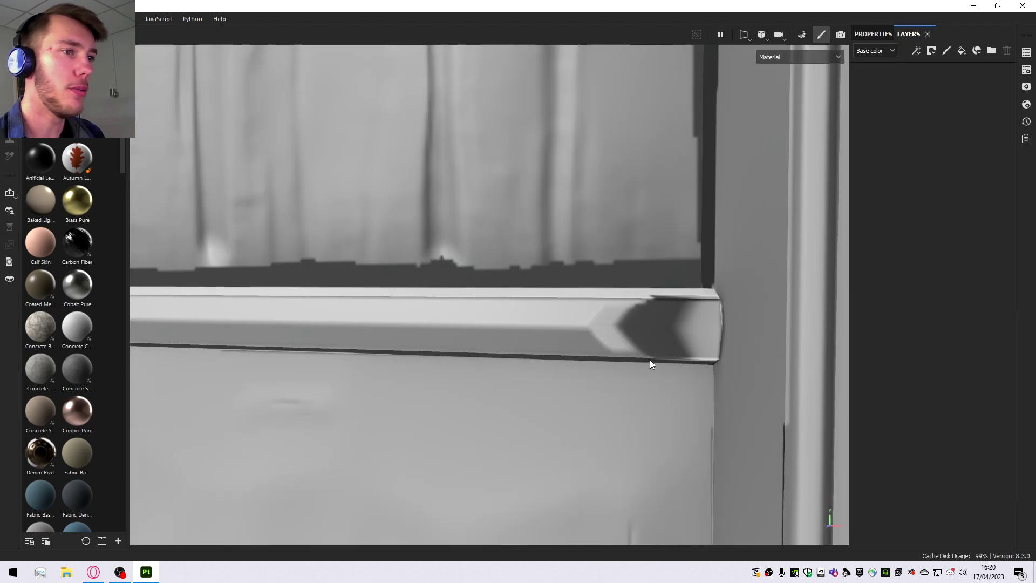
left_click_drag(649, 359, 612, 346, "alt")
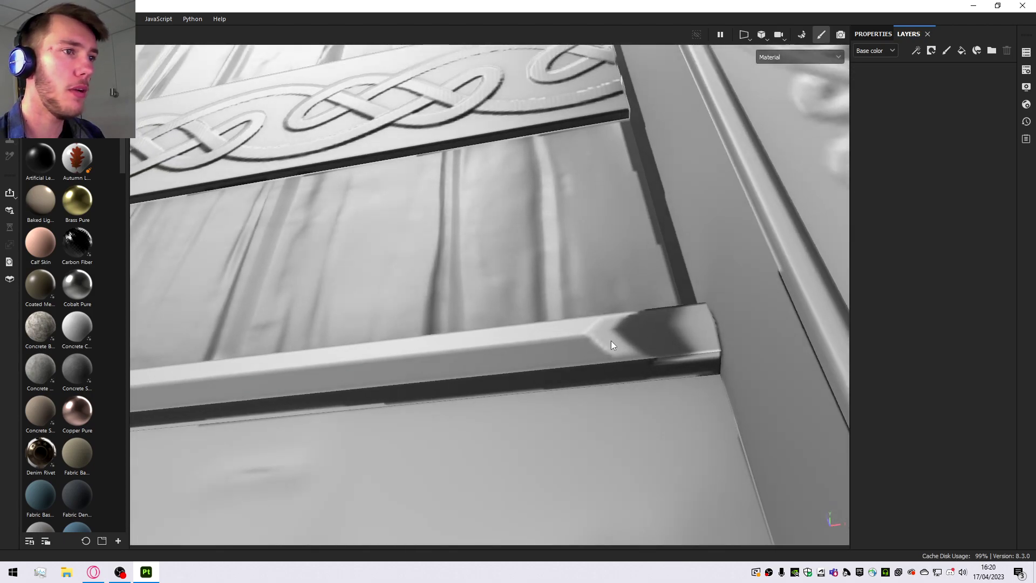
scroll(539, 329, "down", 8)
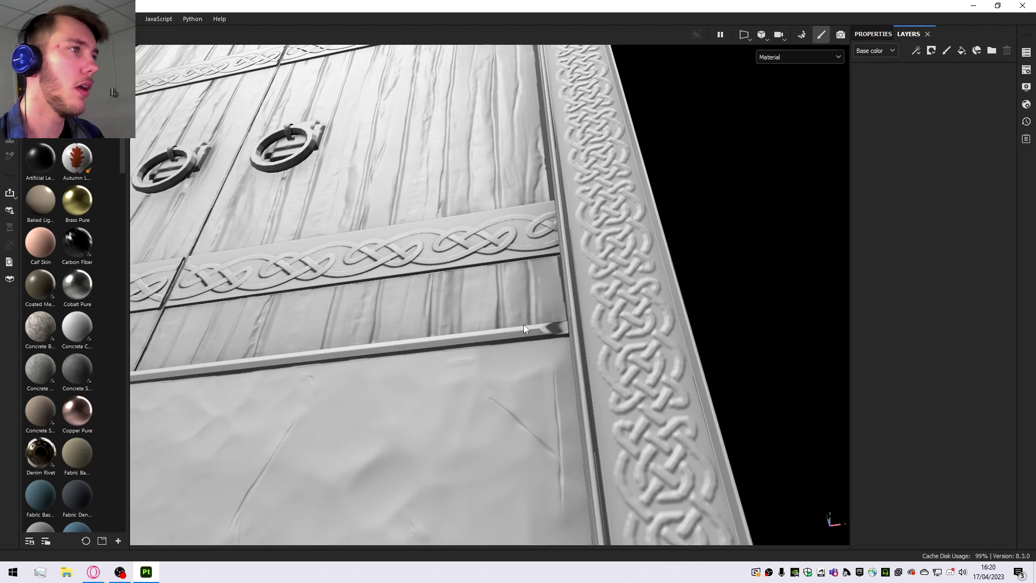
Inspect the baked ring handles from several angles and the knotwork carved into the arch and cross bands.
left_click_drag(468, 249, 576, 281, "alt")
scroll(507, 144, "up", 4)
left_click_drag(507, 143, 310, 166, "alt")
middle_click_drag(309, 166, 417, 212, "alt")
scroll(417, 210, "down", 5)
left_click_drag(416, 210, 613, 171, "alt")
scroll(423, 205, "up", 5)
left_click_drag(423, 209, 475, 205, "alt")
scroll(454, 230, "down", 5)
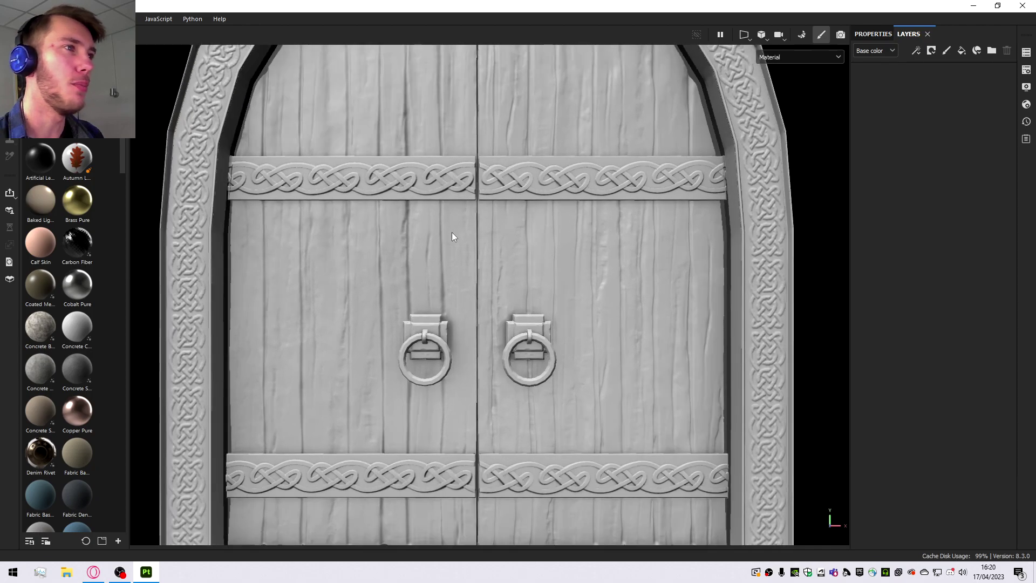
scroll(454, 148, "up", 8)
scroll(454, 147, "up", 2)
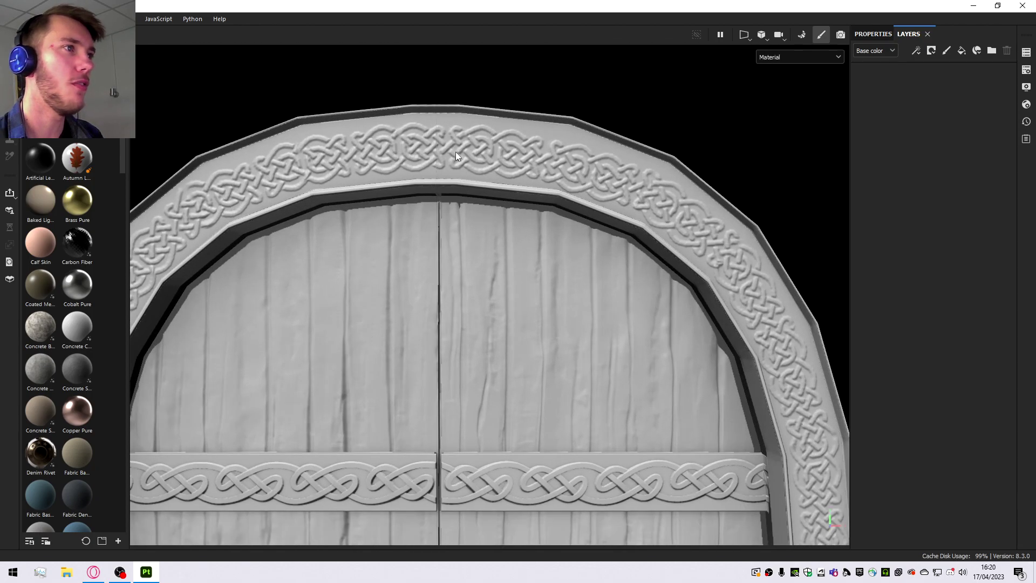
scroll(419, 187, "down", 4)
scroll(525, 292, "up", 5)
scroll(516, 333, "up", 1)
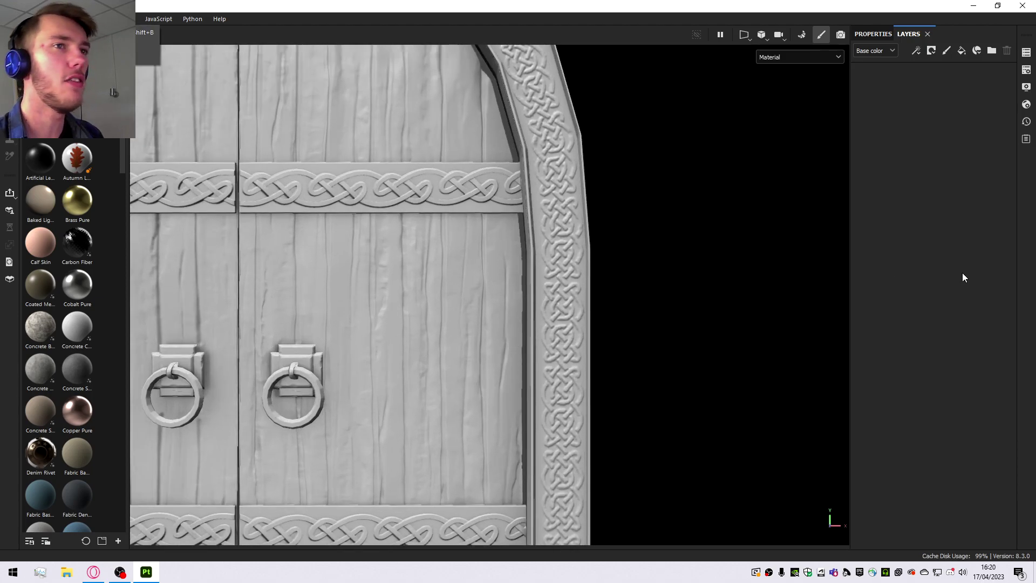
Reopen the mesh map baking mode and review the high poly mesh and cage settings.
left_click(122, 19)
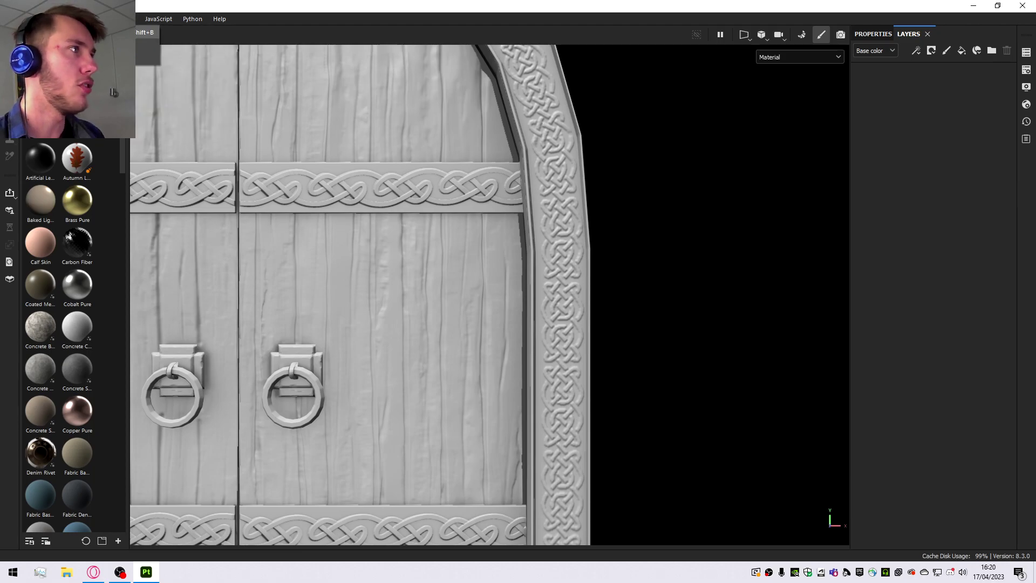
left_click(70, 32)
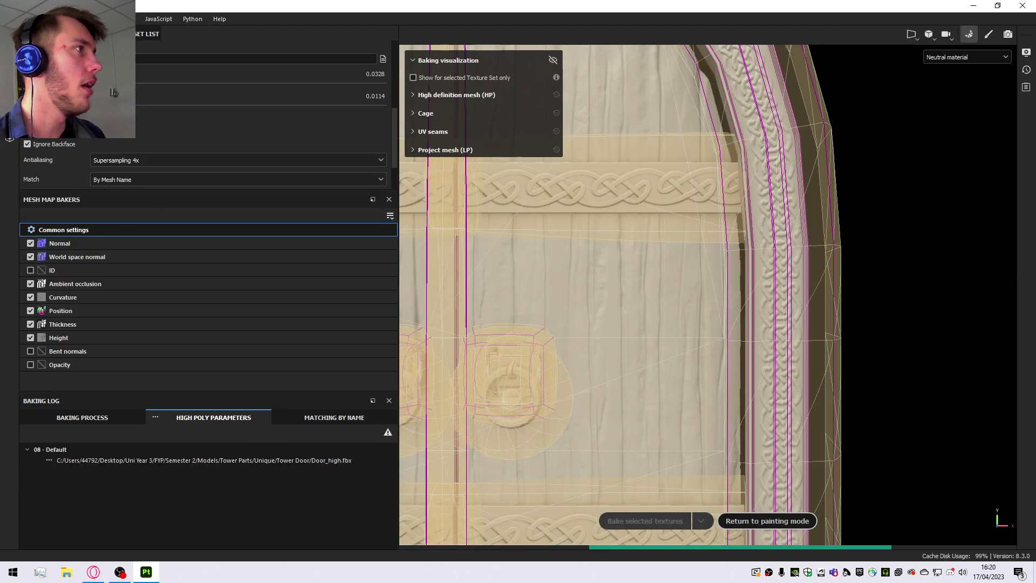
scroll(115, 135, "up", 3)
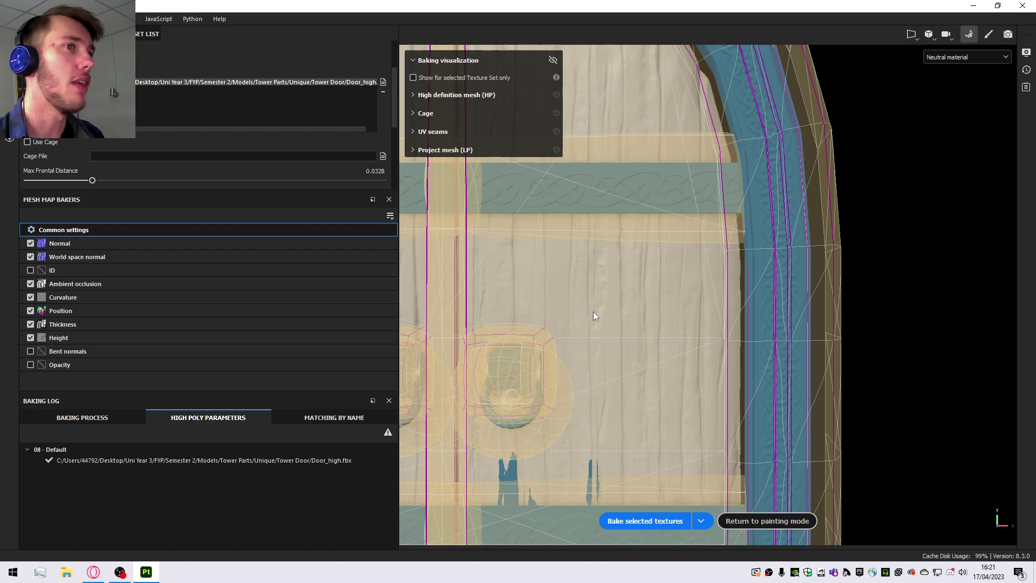
Return to painting mode, frame the whole door and look over the overall bake.
left_click(751, 521)
key("f")
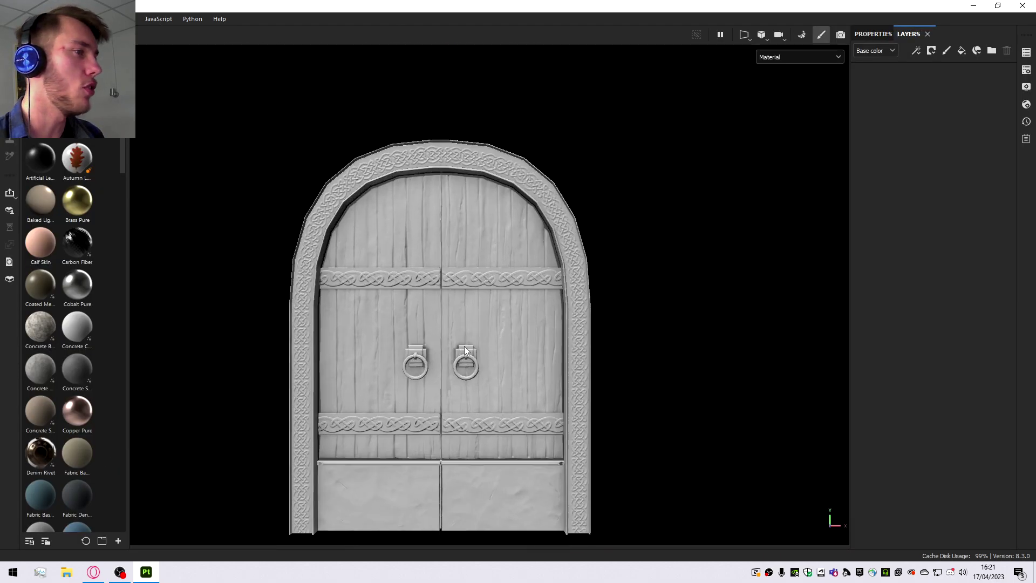
left_click_drag(516, 328, 467, 366, "alt")
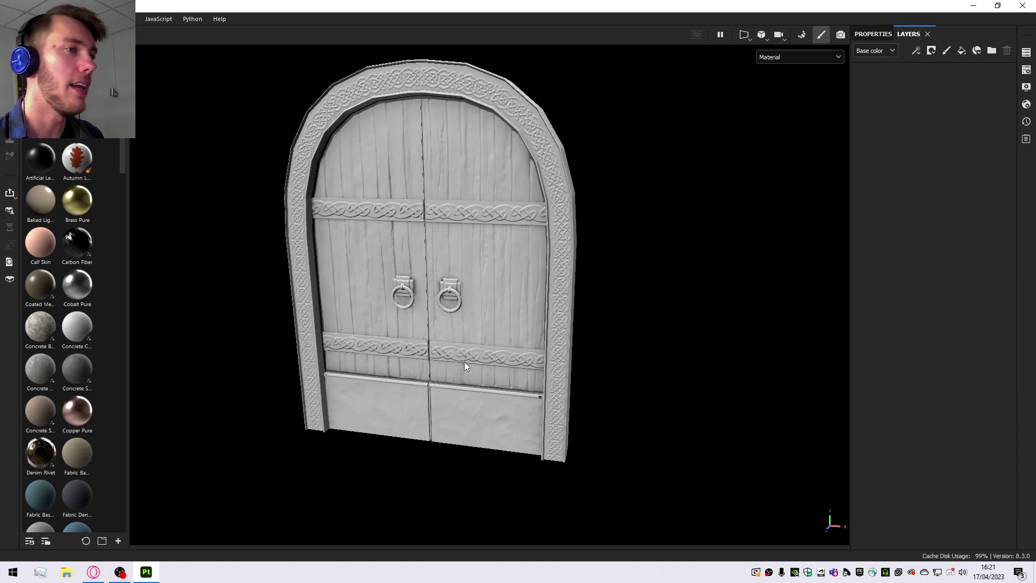
scroll(464, 364, "up", 2)
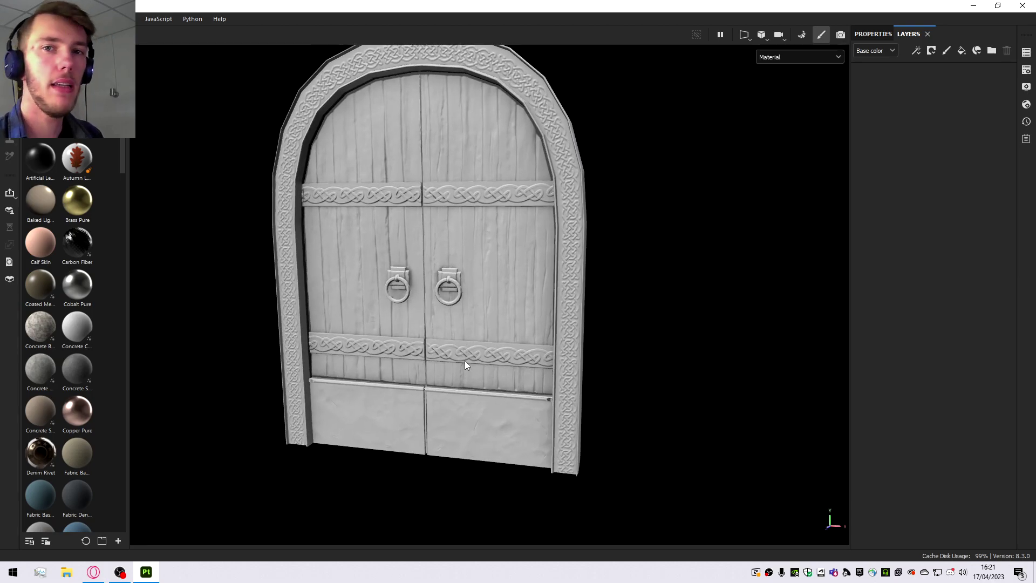
scroll(442, 375, "down", 3)
scroll(427, 262, "up", 4)
scroll(458, 175, "down", 4)
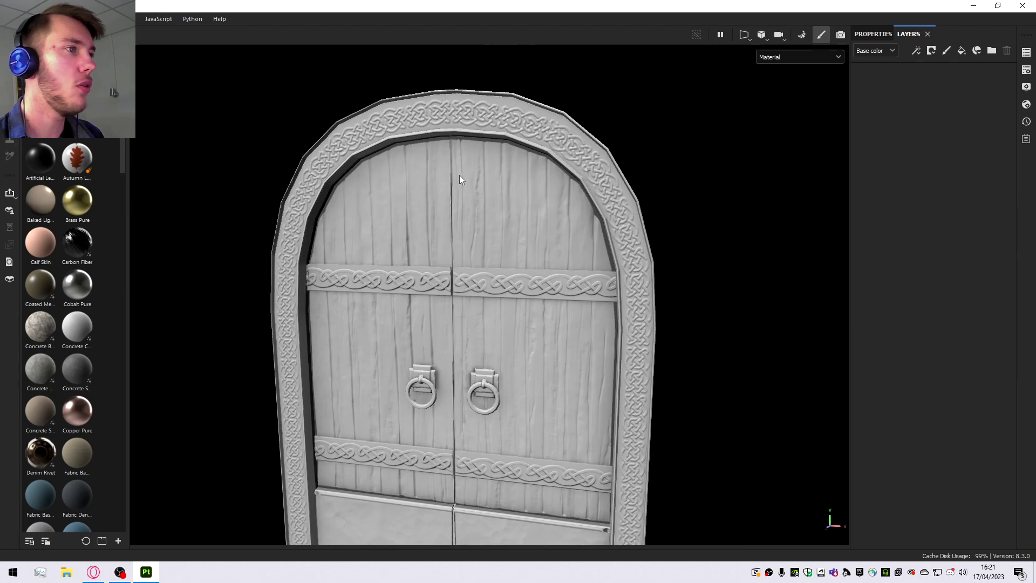
scroll(456, 275, "up", 5)
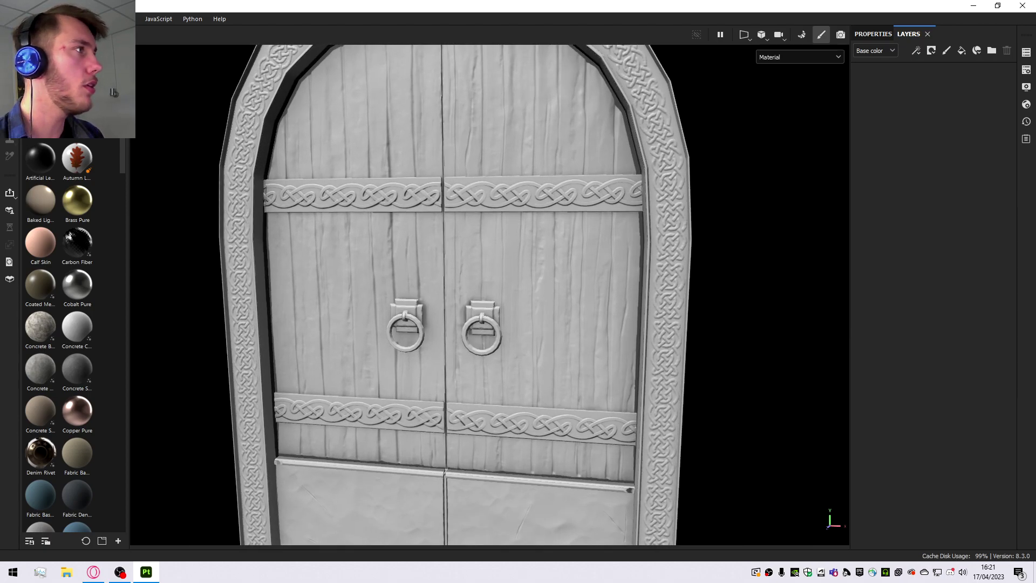
Show the smart materials in the asset library and search them for "mdvl" down to the wood materials.
left_click(39, 136)
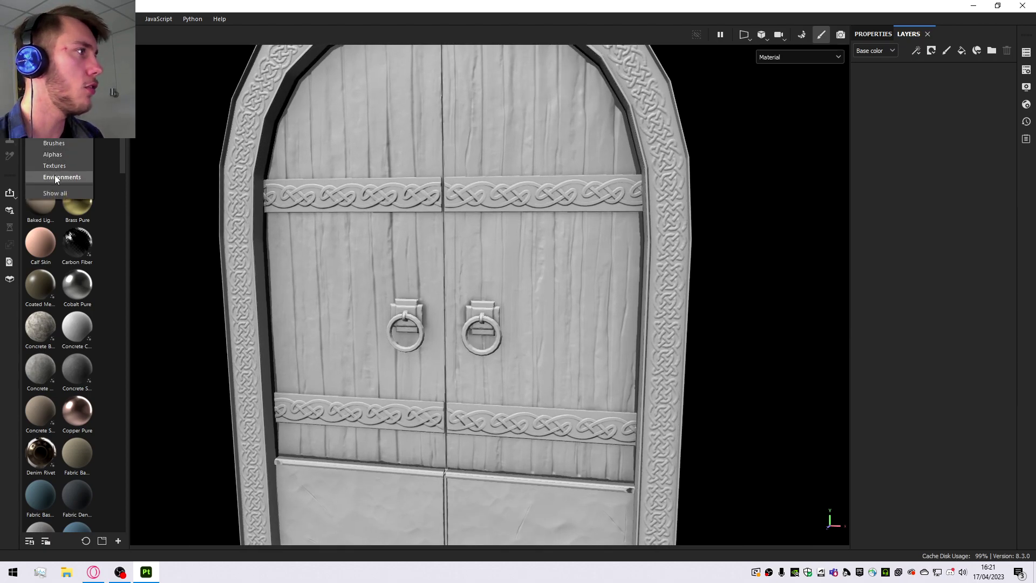
left_click(60, 109)
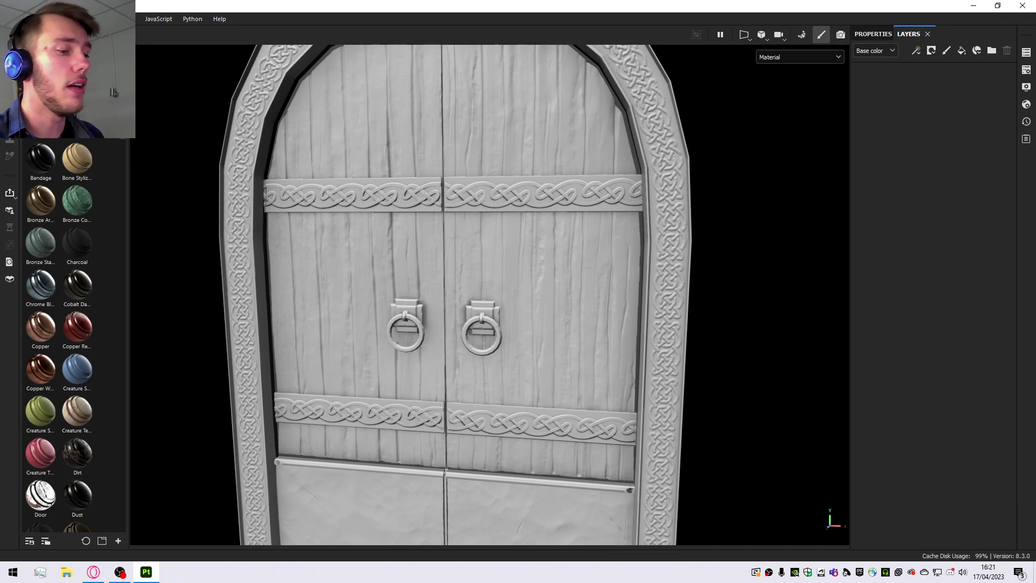
type("mdvl")
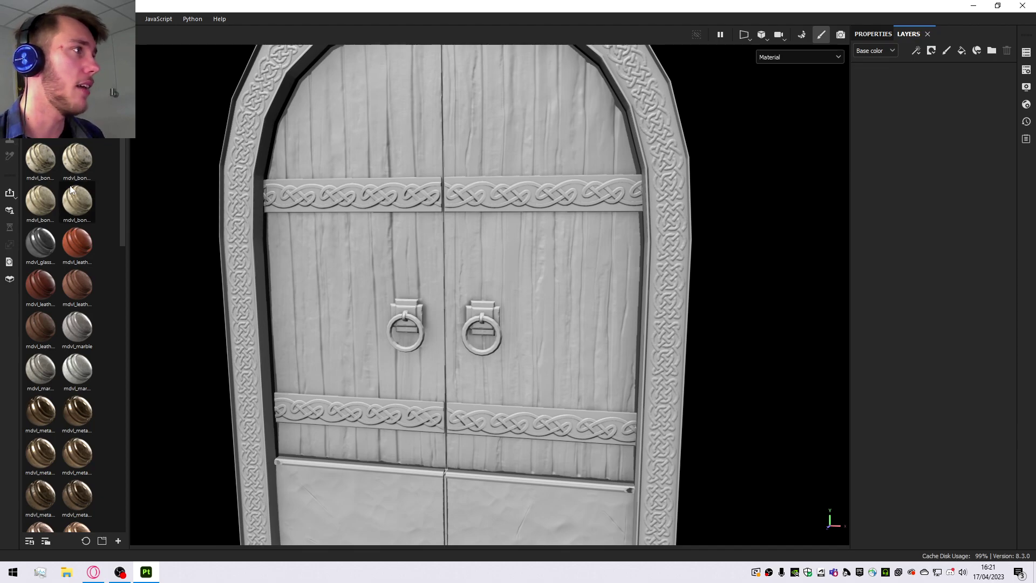
scroll(64, 241, "down", 10)
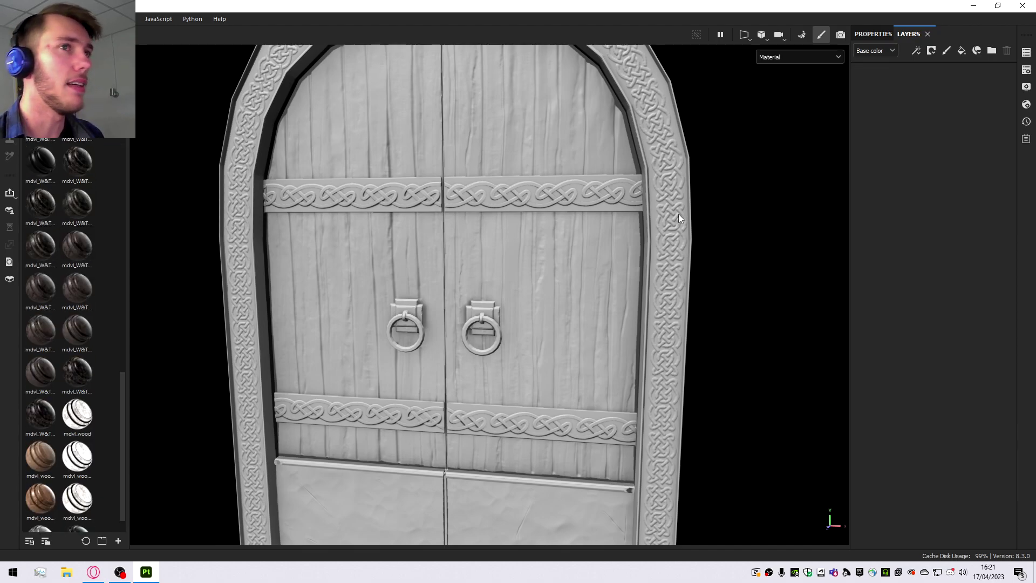
scroll(500, 348, "down", 5)
left_click_drag(500, 348, 275, 316, "alt")
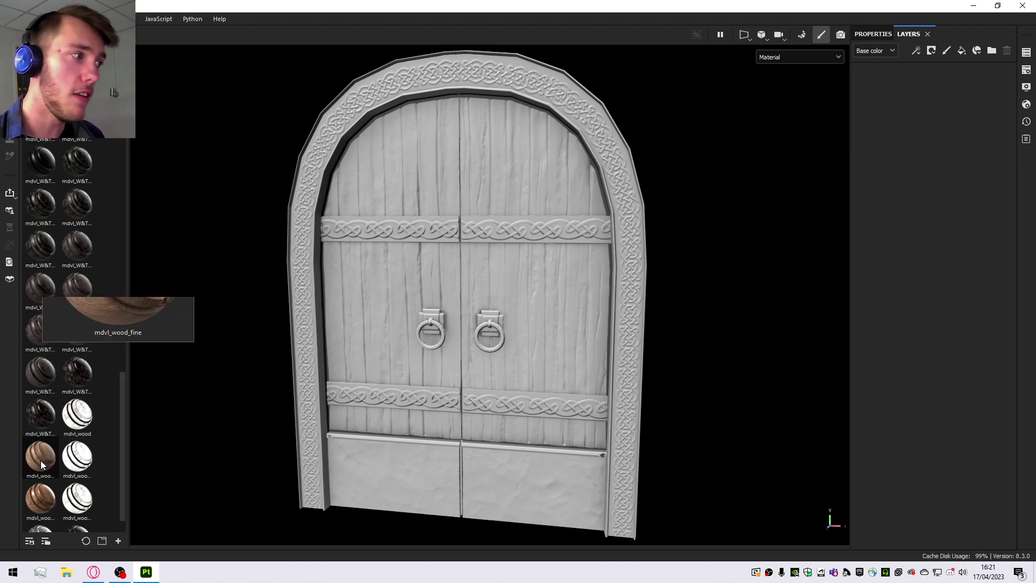
Apply the mdvl_wood_fine smart material to the whole door and check how it looks on the baked details.
mouse_move(40, 461)
left_click_drag(39, 458, 327, 283)
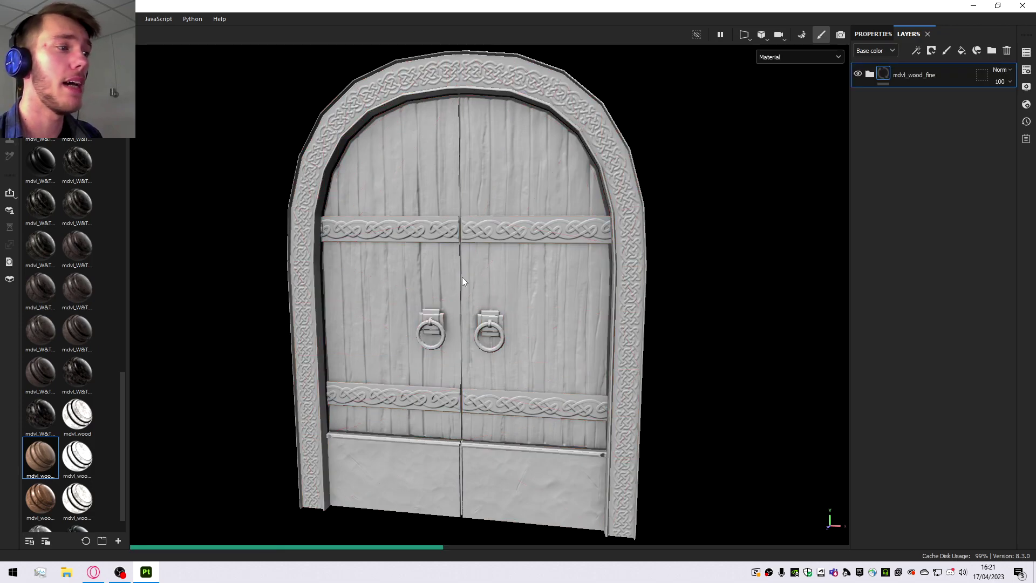
scroll(474, 269, "up", 3)
scroll(541, 251, "down", 3)
scroll(538, 298, "up", 4)
mouse_move(538, 299)
left_mouse_down("alt")
mouse_move(571, 250)
mouse_move(628, 284)
mouse_move(578, 312)
mouse_move(423, 279)
mouse_move(539, 331)
mouse_move(716, 191)
mouse_move(761, 267)
mouse_move(706, 315)
mouse_move(539, 300)
left_mouse_up("alt")
scroll(539, 299, "down", 5)
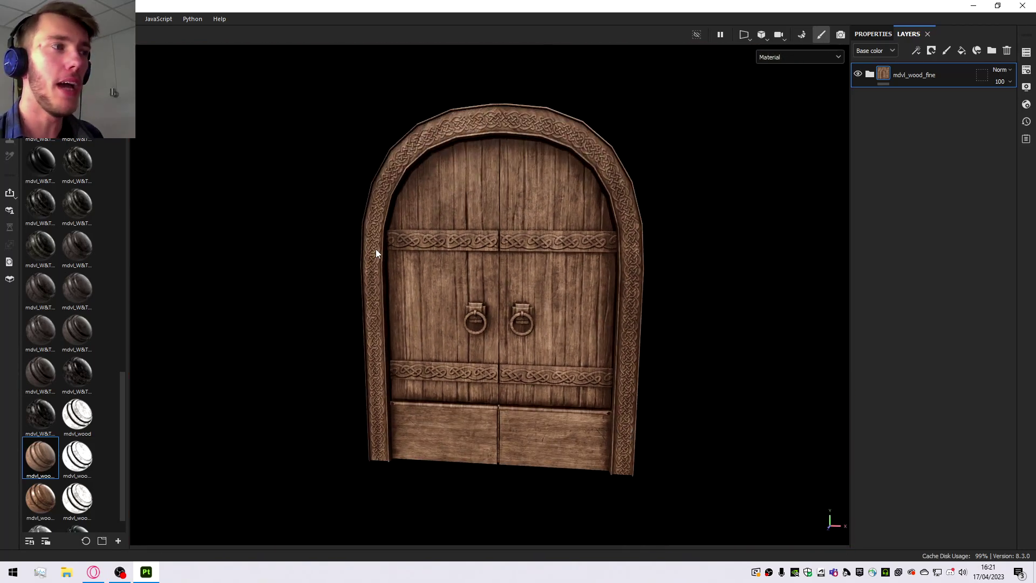
scroll(483, 276, "up", 3)
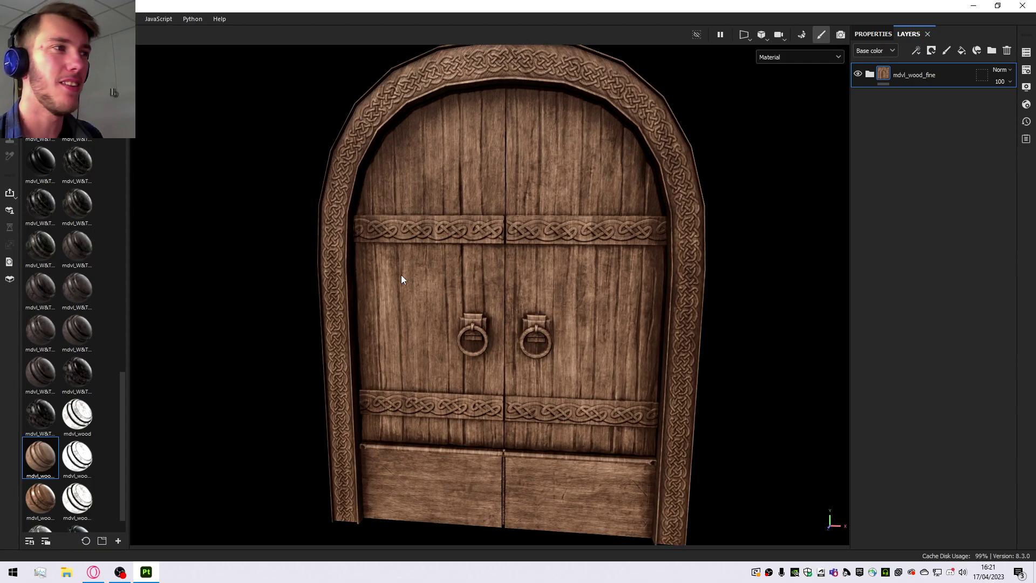
Examine the wood material on the door planks, carved bands and handles, both up close and from a distance.
scroll(442, 271, "up", 5)
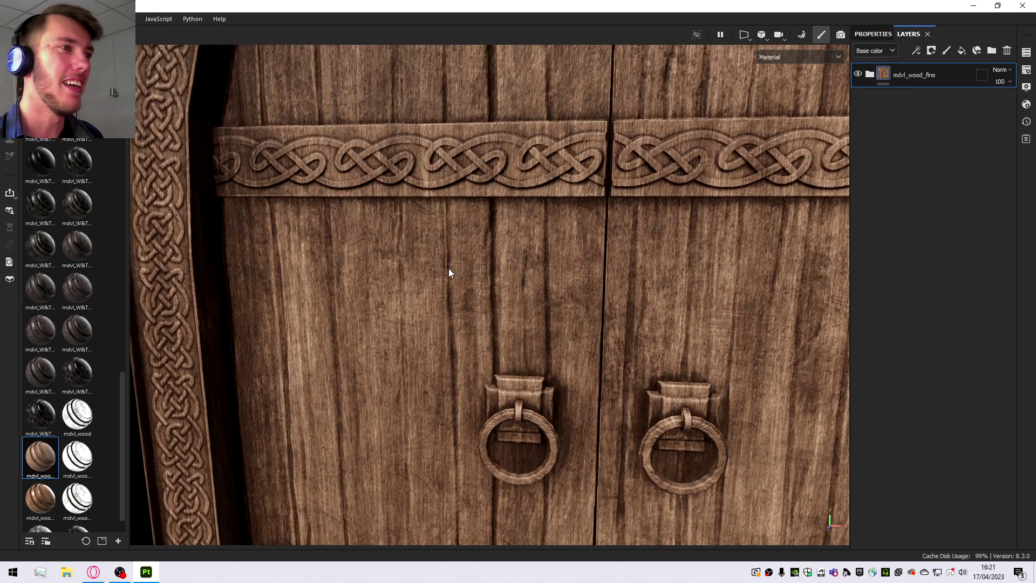
scroll(501, 283, "down", 5)
scroll(559, 301, "down", 5)
scroll(561, 307, "up", 8)
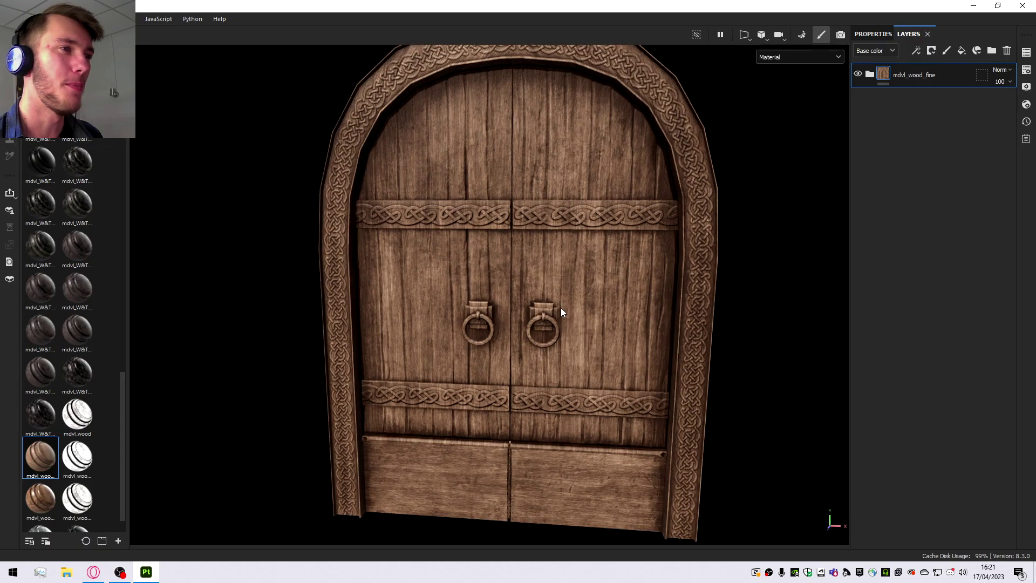
left_click_drag(583, 313, 518, 338, "alt")
scroll(539, 324, "down", 5)
scroll(539, 313, "up", 3)
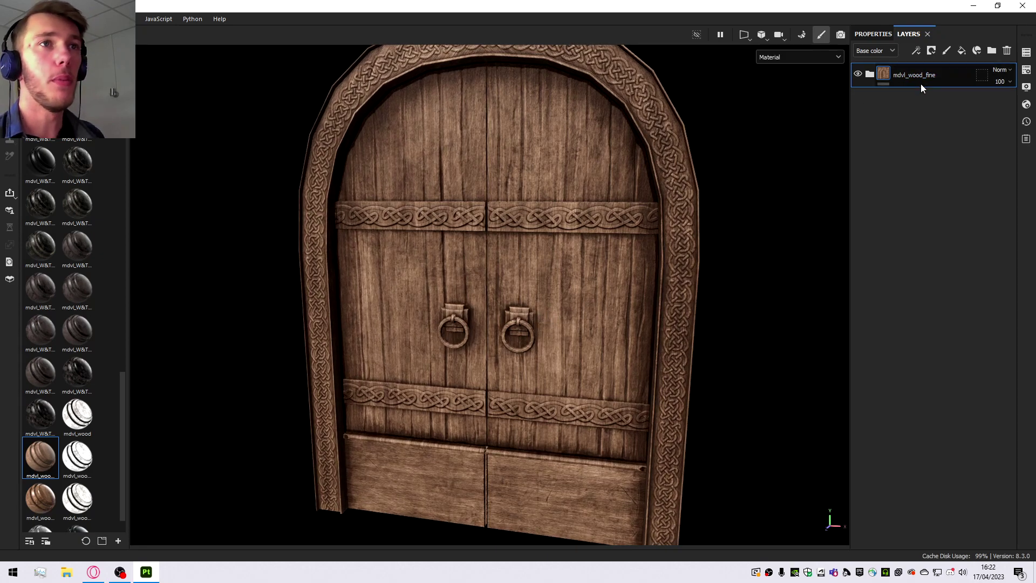
Rename the mdvl_wood_fine material folder to Wood Base and add three new folders above it.
double_click(935, 76)
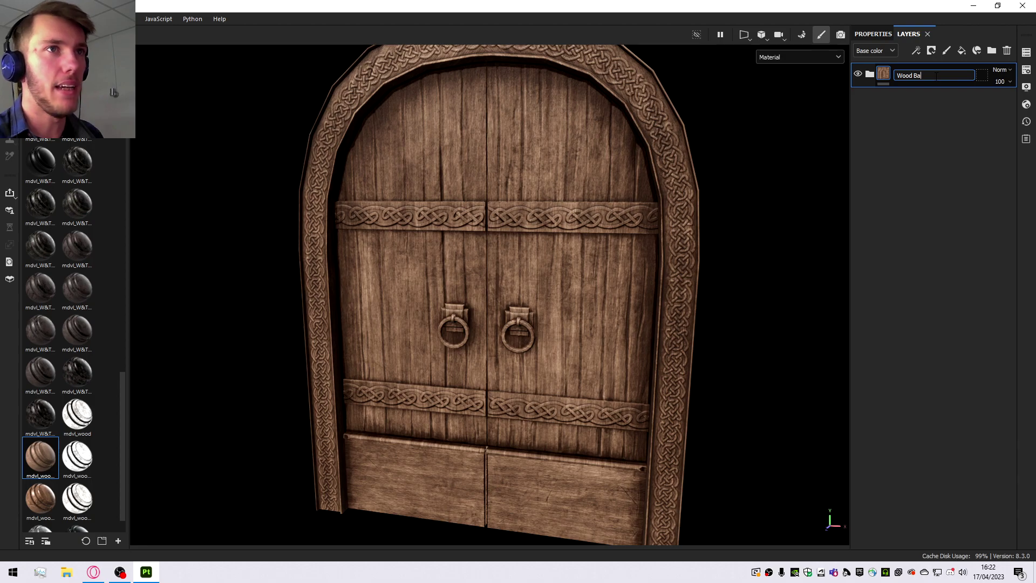
type("Wood Base")
key("Return")
left_click(994, 51)
left_click(993, 51)
left_click(993, 51)
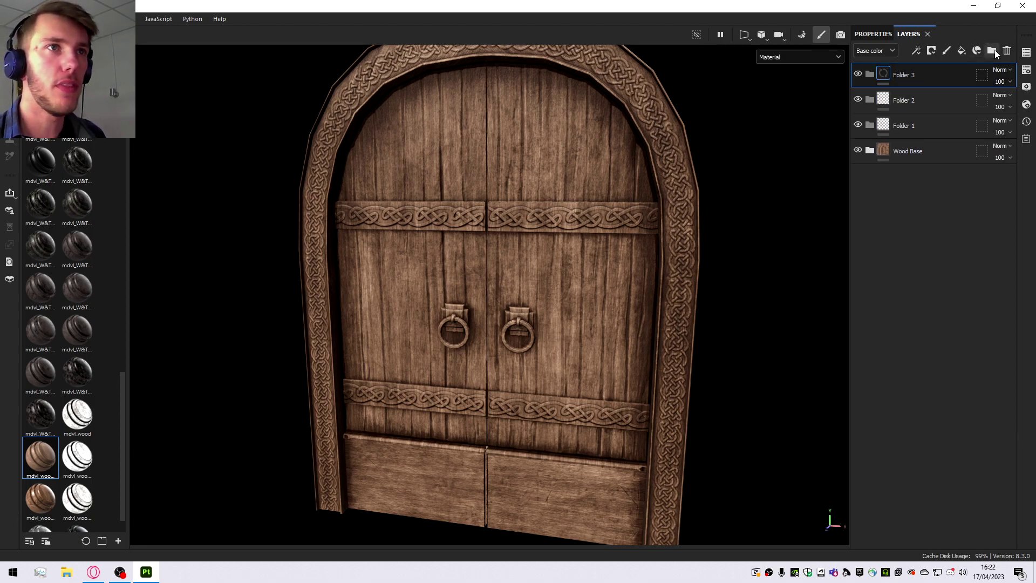
Name the three new folders Wood, Metal and Marble, from the lowest to the uppermost.
double_click(912, 126)
type("Wood")
key("Return")
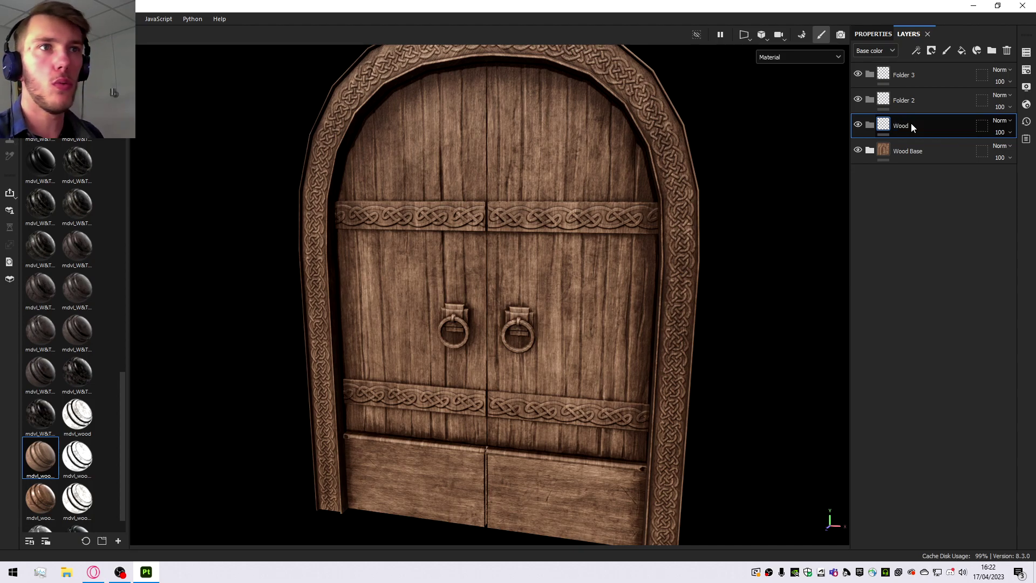
double_click(913, 102)
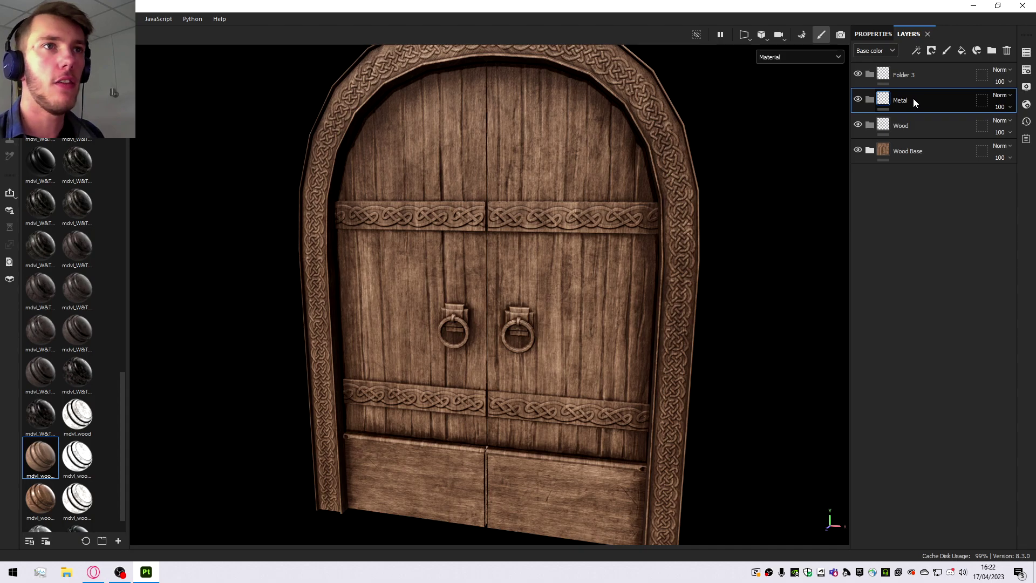
double_click(911, 75)
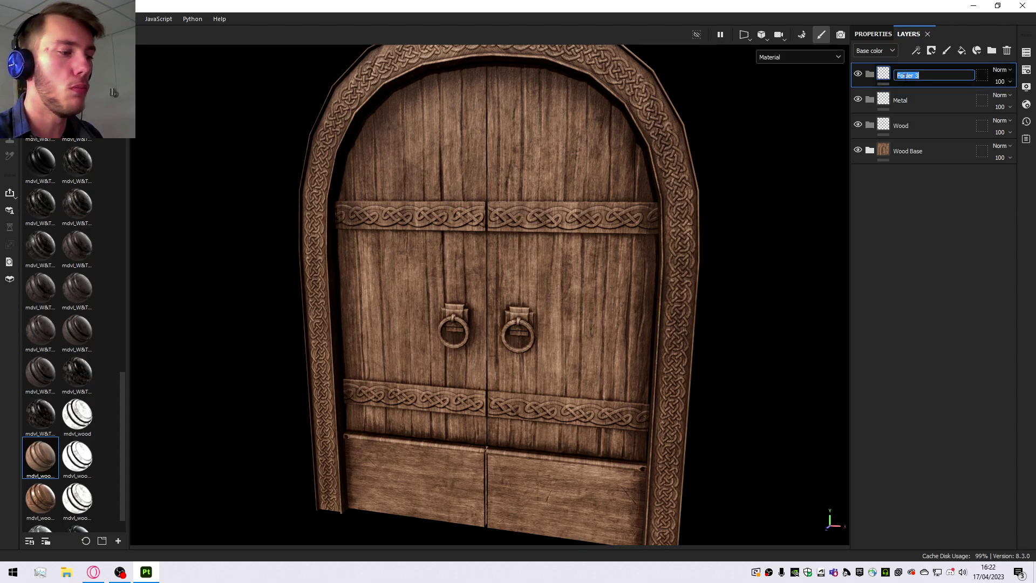
type("Marble")
key("Return")
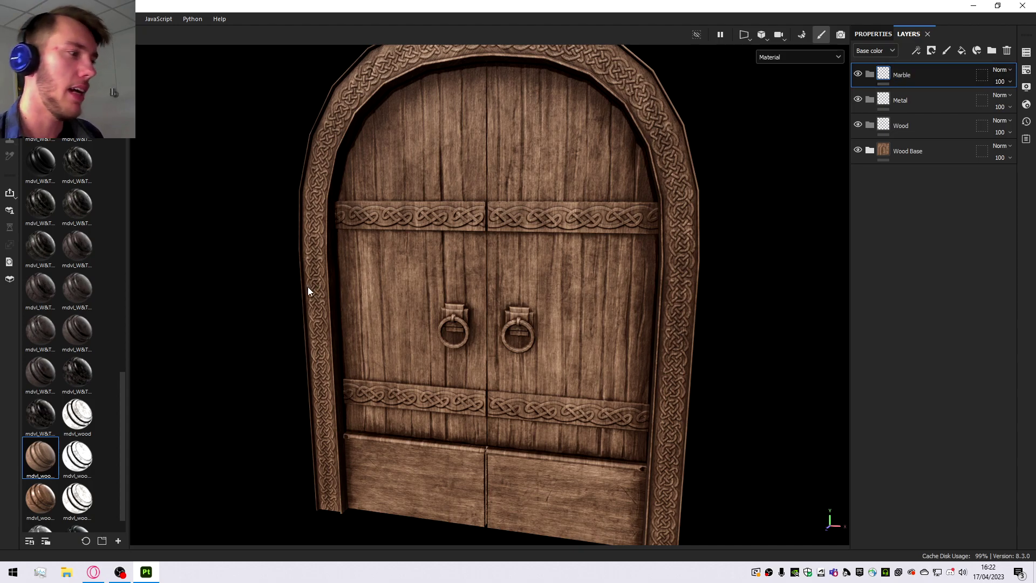
left_click(125, 577)
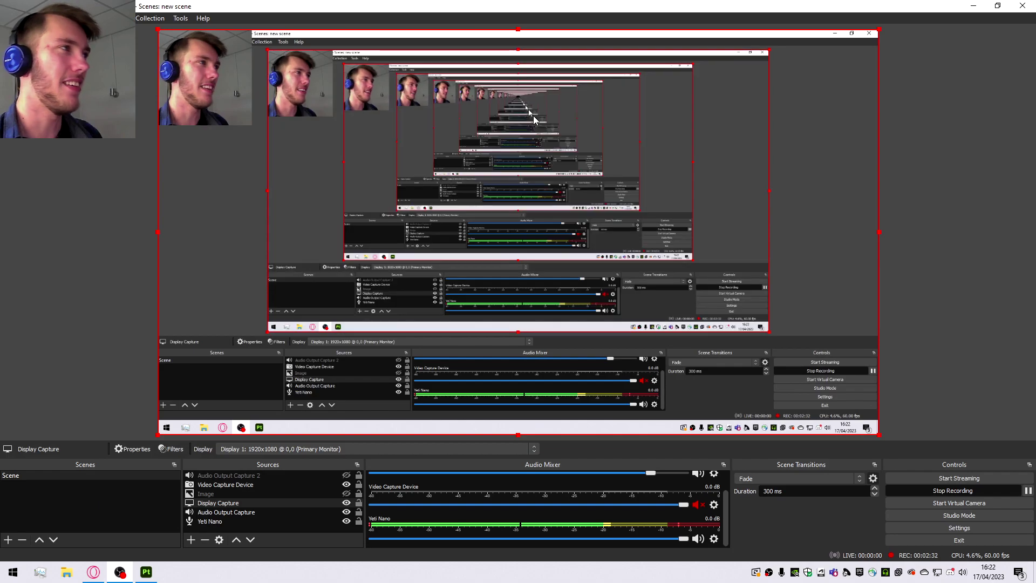
left_click(973, 5)
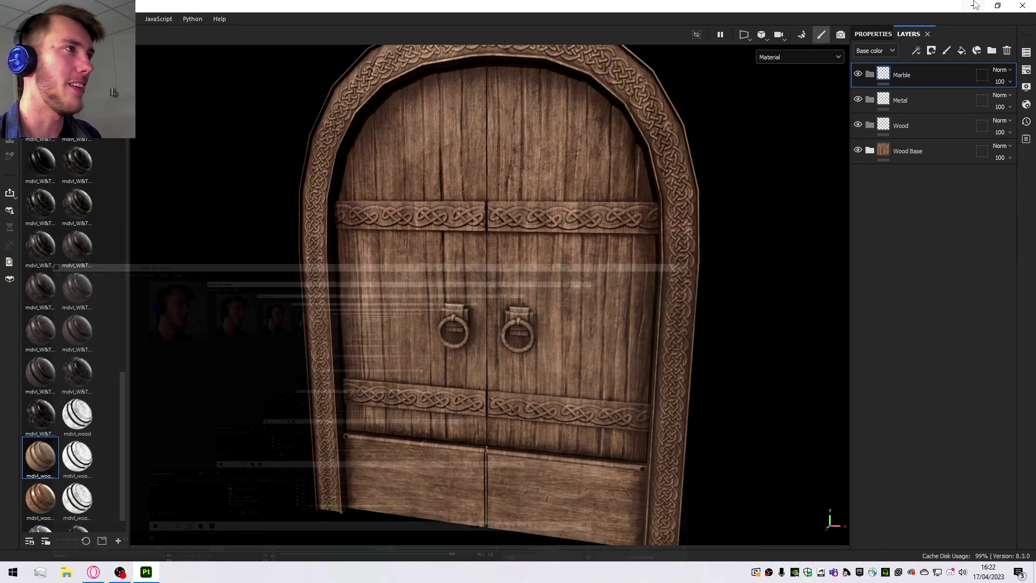
scroll(478, 264, "down", 4)
scroll(486, 267, "up", 5)
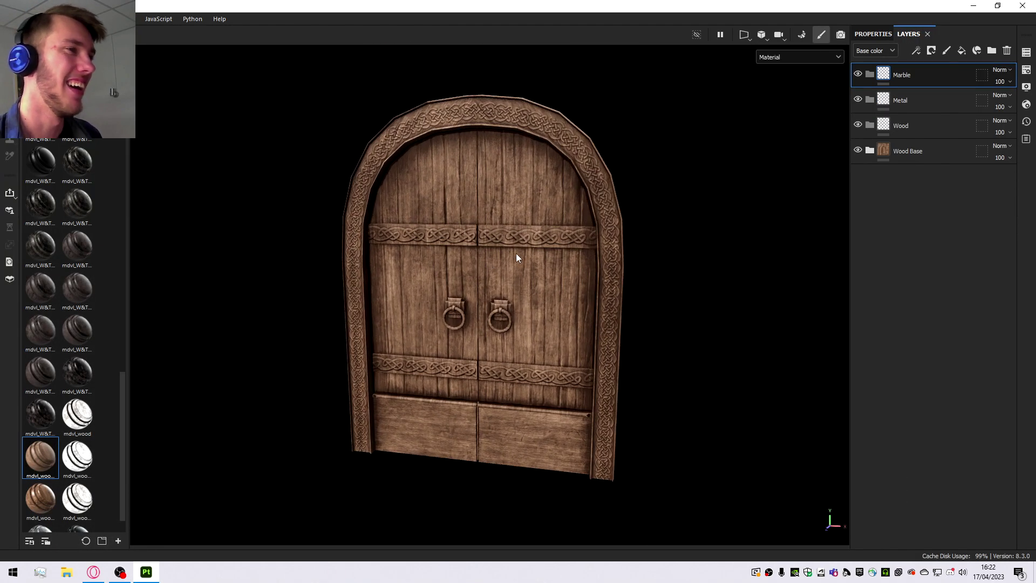
Move the Wood Base material into the Wood folder and collapse the folder after a look at its contents.
left_click_drag(511, 266, 549, 262, "alt")
left_click_drag(918, 151, 916, 124)
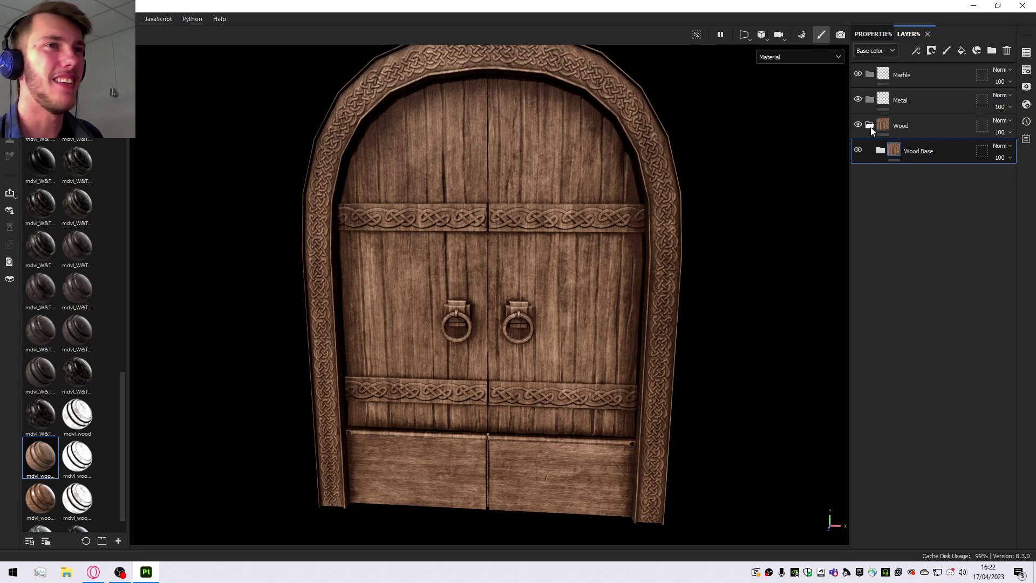
left_click(881, 151)
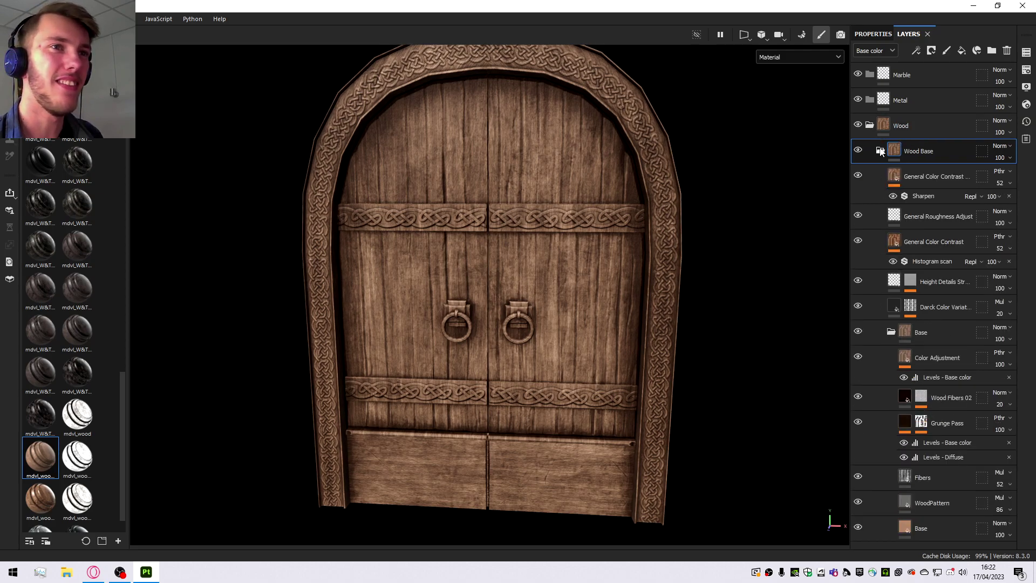
left_click(869, 126)
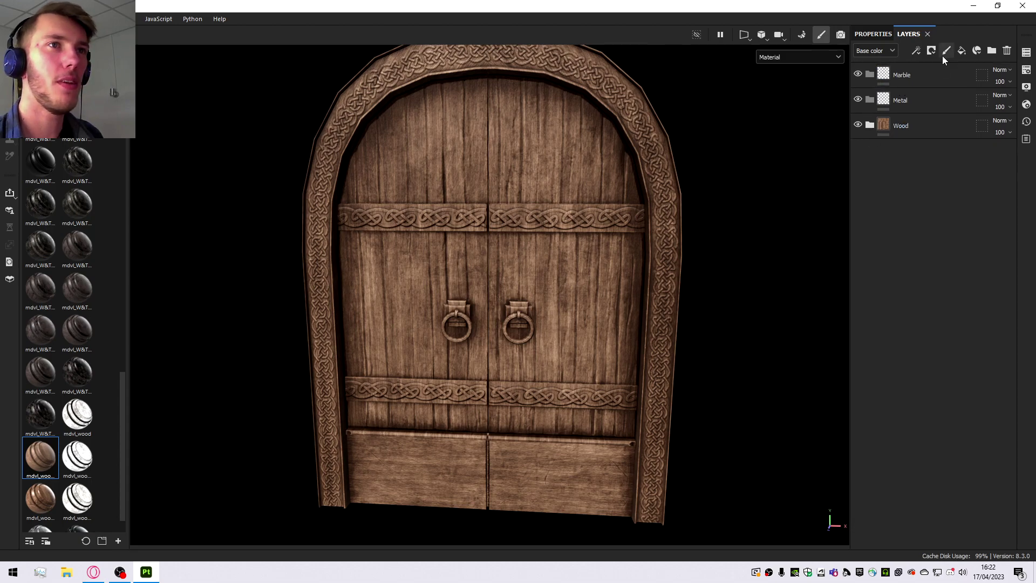
Look over the wooden door and review the layers inside Wood Base, leaving the folders collapsed.
scroll(560, 441, "down", 7)
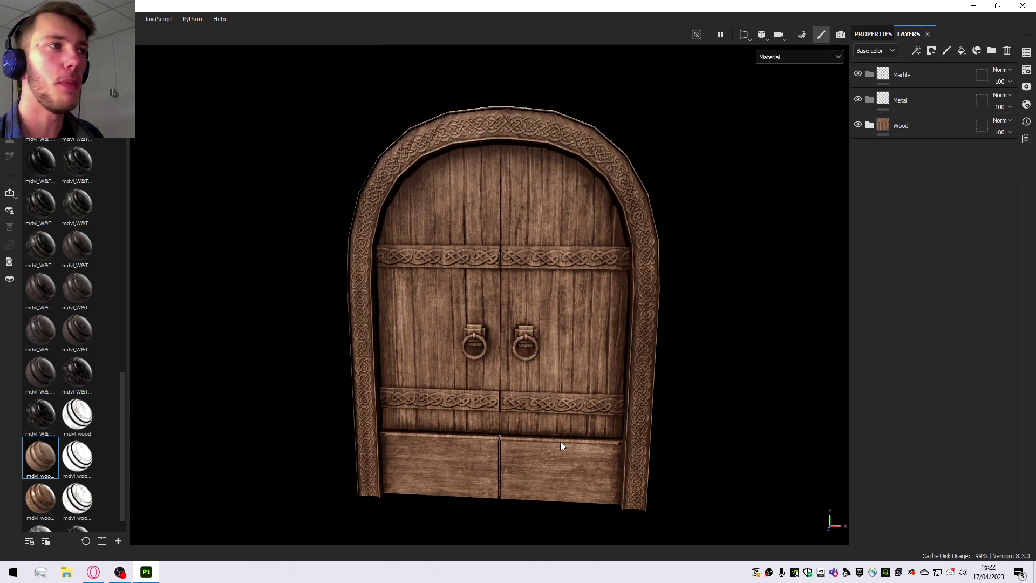
scroll(521, 352, "up", 8)
scroll(557, 357, "up", 4)
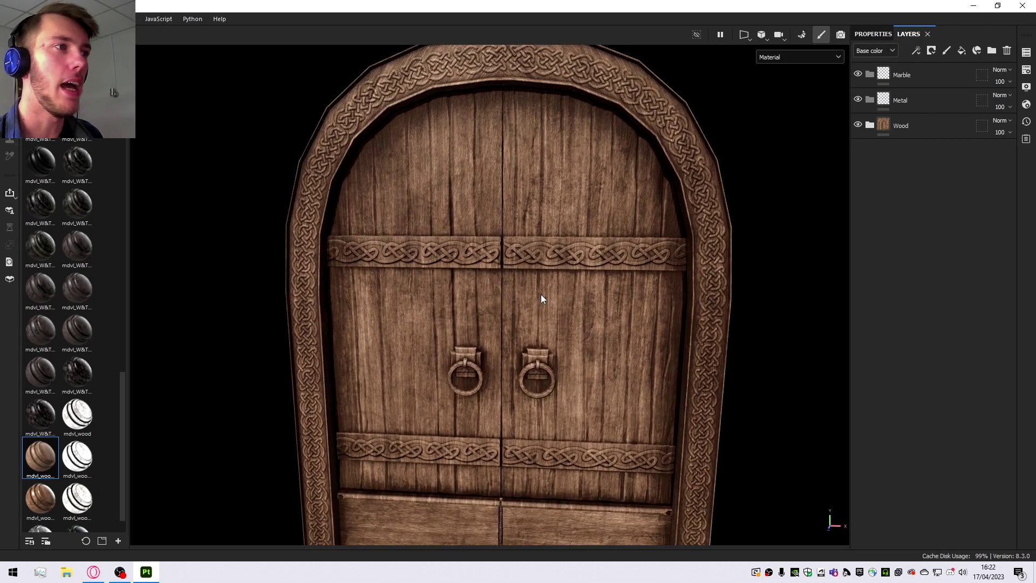
scroll(573, 208, "down", 5)
scroll(571, 149, "up", 5)
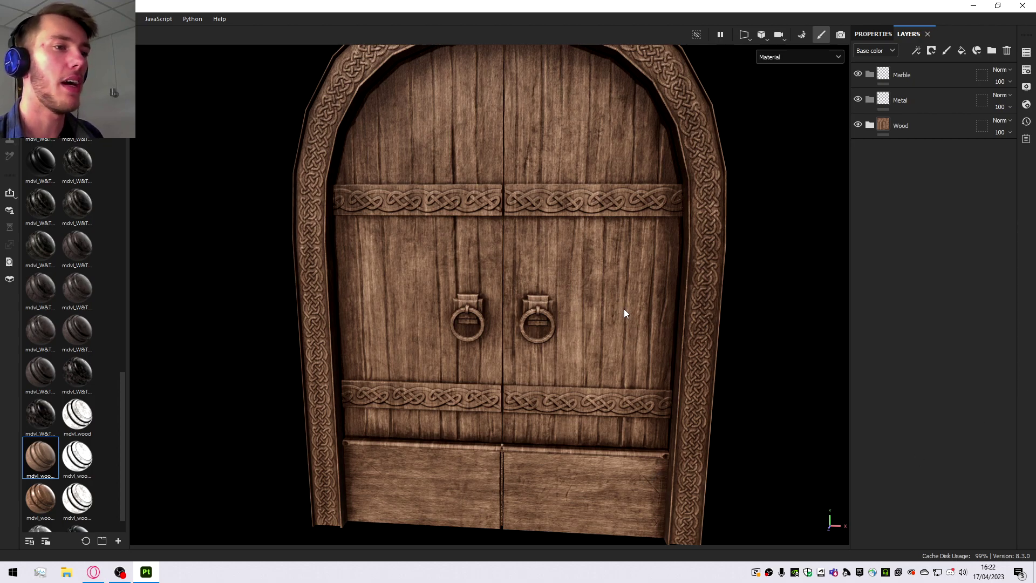
left_click(869, 125)
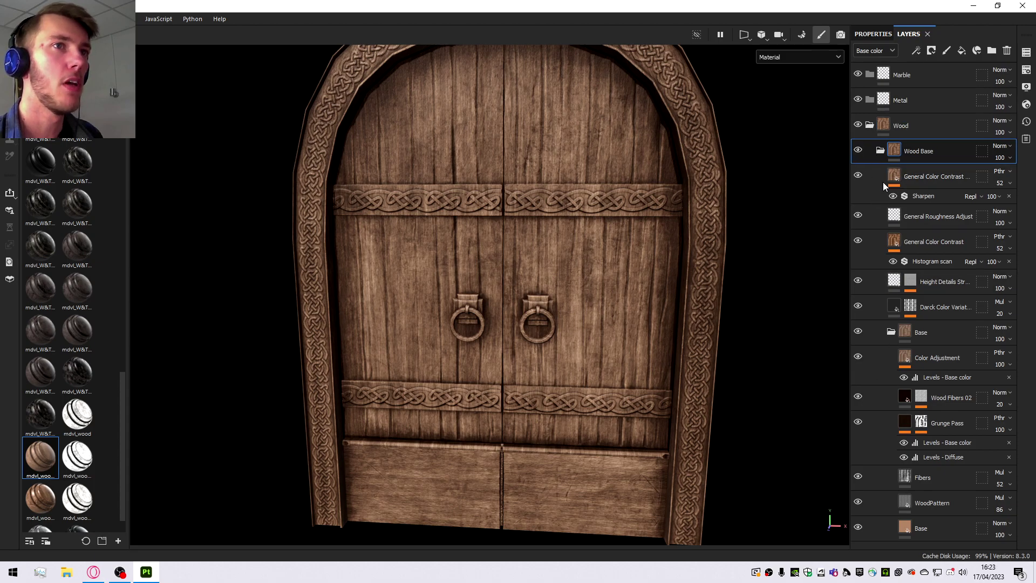
left_click(879, 151)
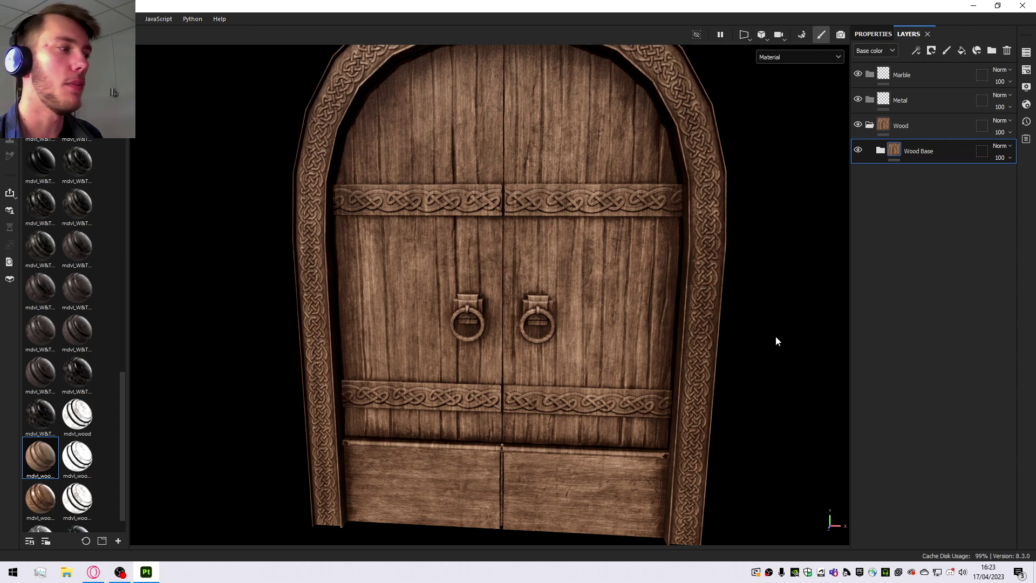
scroll(475, 221, "down", 3)
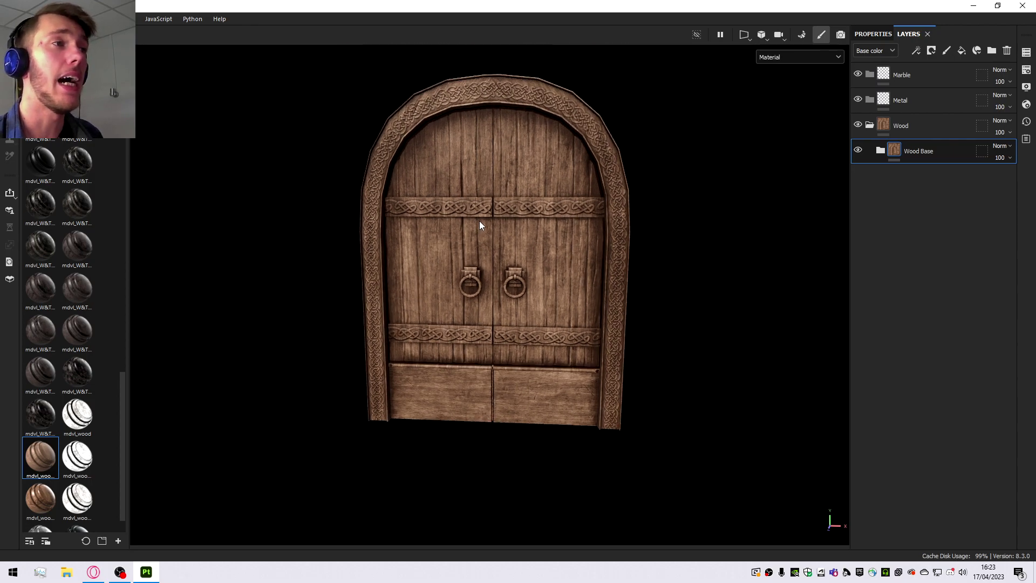
scroll(500, 180, "up", 2)
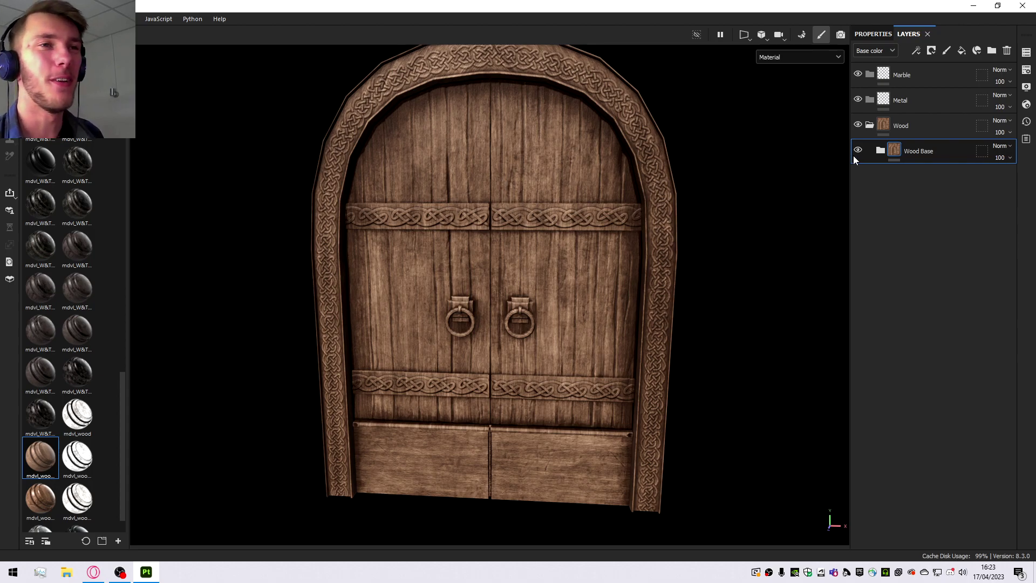
left_click(880, 150)
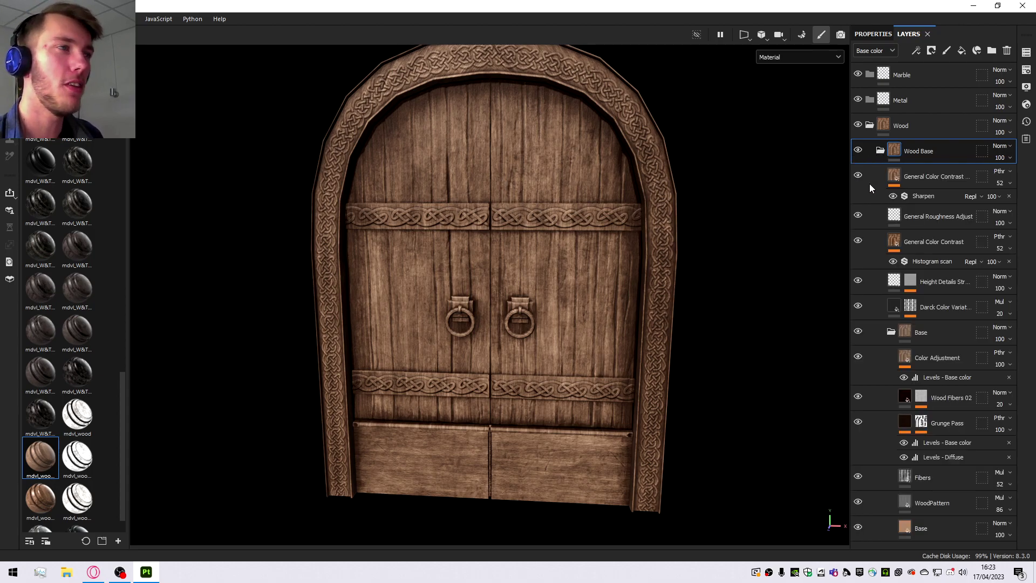
left_click(880, 150)
left_click(869, 125)
Add a black mask to the Wood folder and activate the Polygon Fill tool on that mask.
right_click(939, 124)
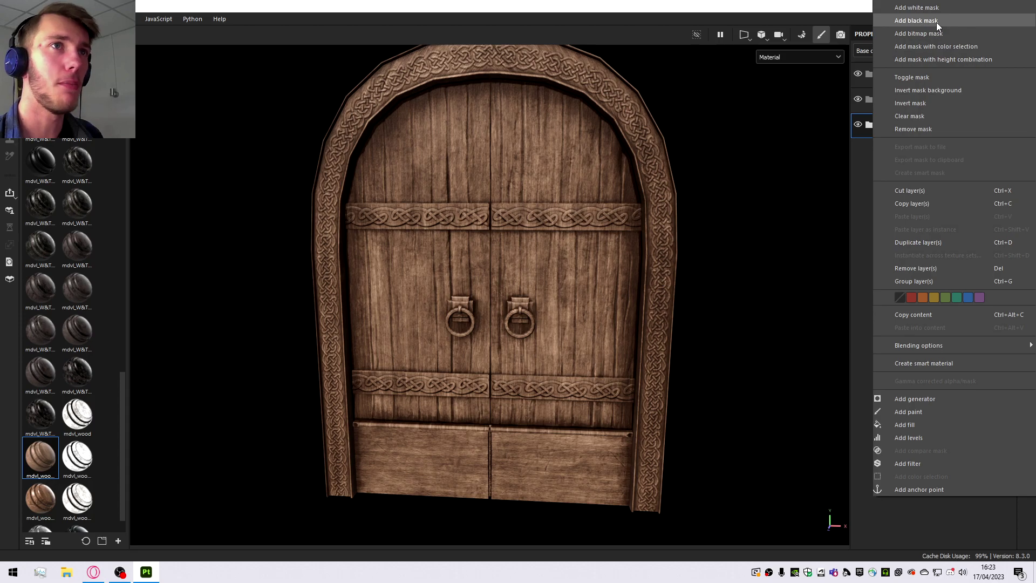
left_click(860, 167)
right_click(931, 128)
left_click(915, 23)
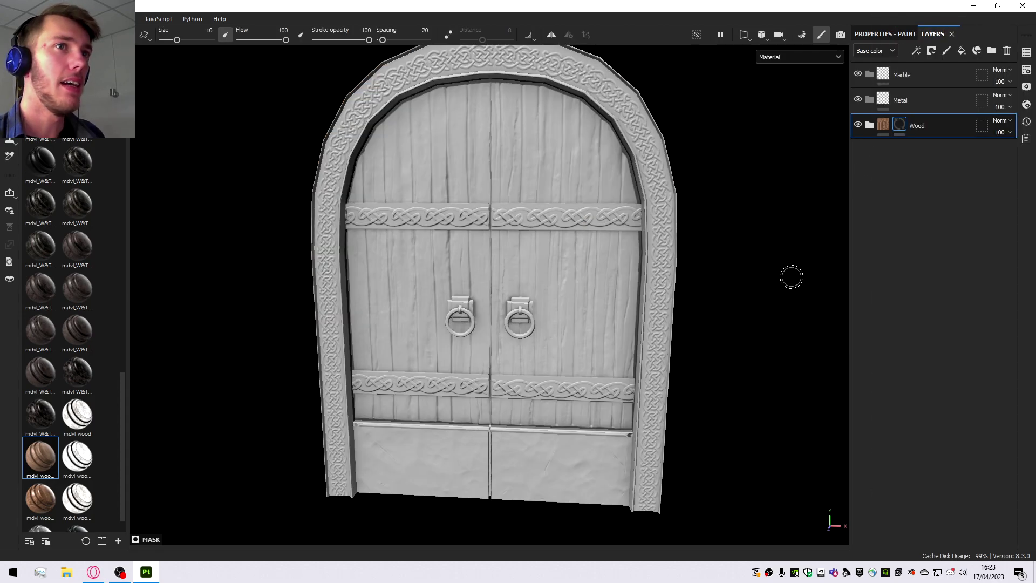
key("4")
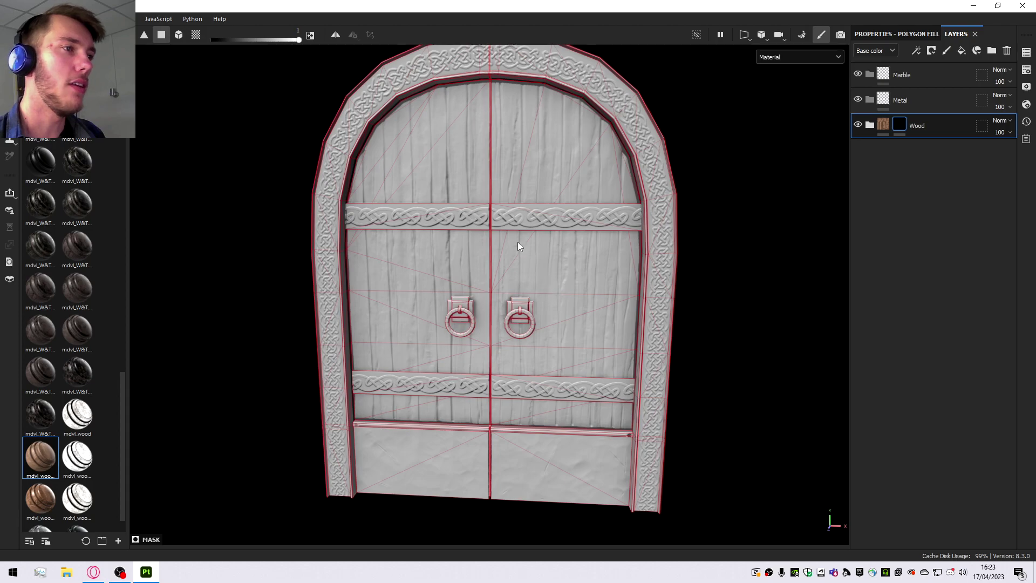
scroll(523, 248, "up", 5)
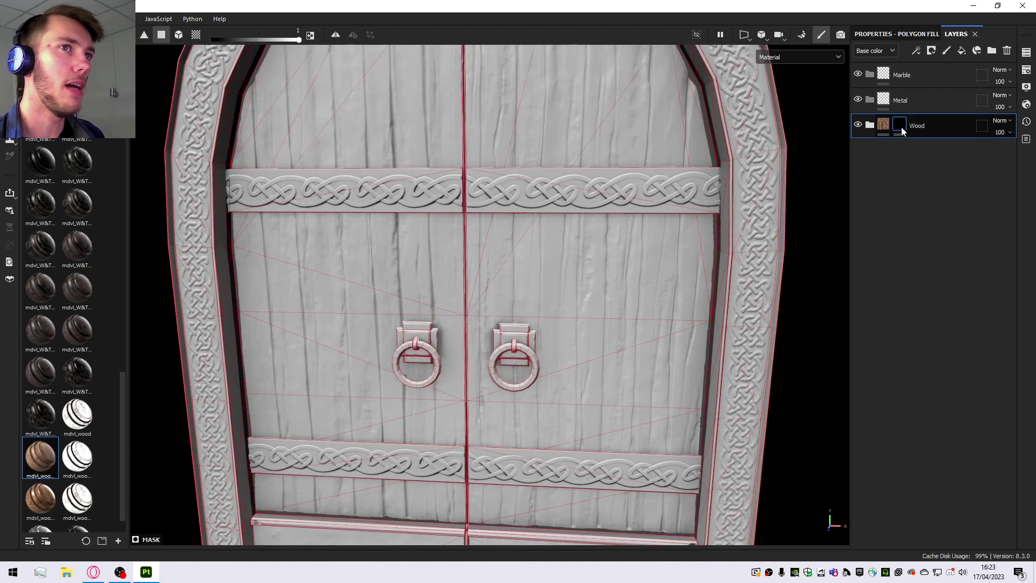
left_click(900, 127)
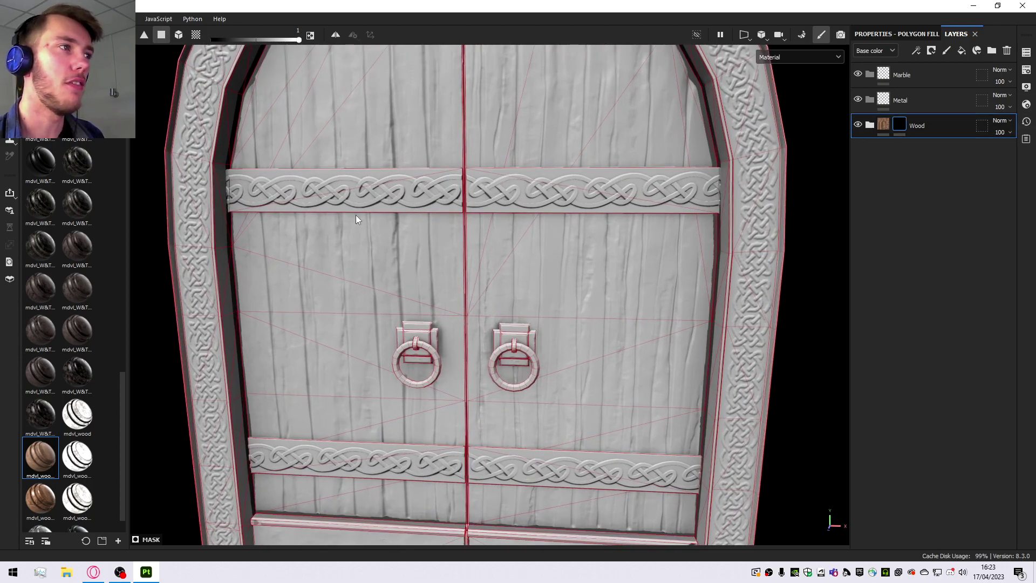
Examine the door's polygon wireframe to judge which faces belong to the wood.
scroll(360, 215, "down", 8)
scroll(635, 245, "up", 6)
scroll(672, 286, "down", 8)
scroll(476, 241, "up", 6)
scroll(732, 297, "up", 3)
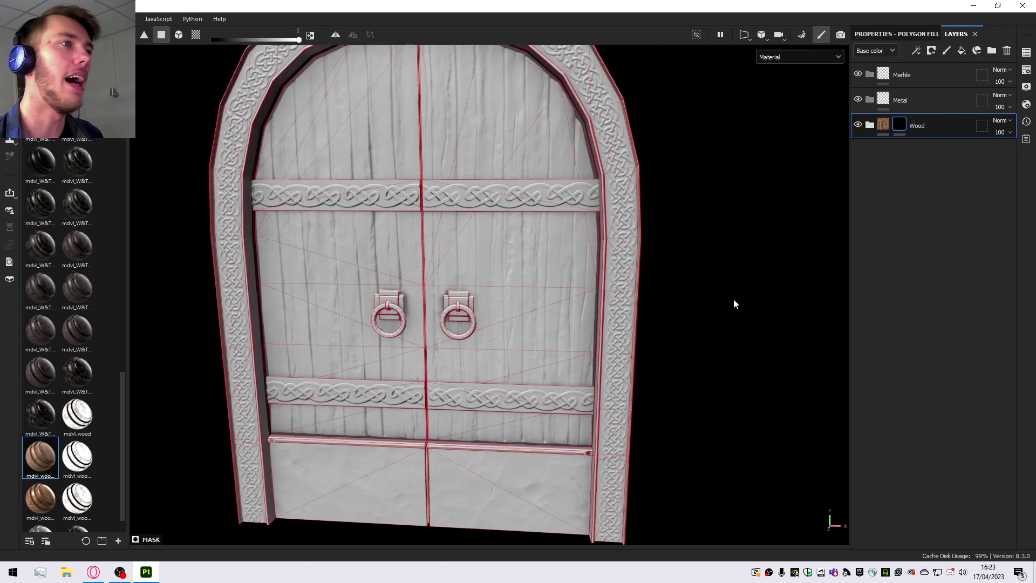
scroll(523, 264, "down", 6)
scroll(427, 235, "up", 6)
scroll(429, 240, "down", 1)
scroll(429, 238, "down", 2)
scroll(432, 238, "up", 7)
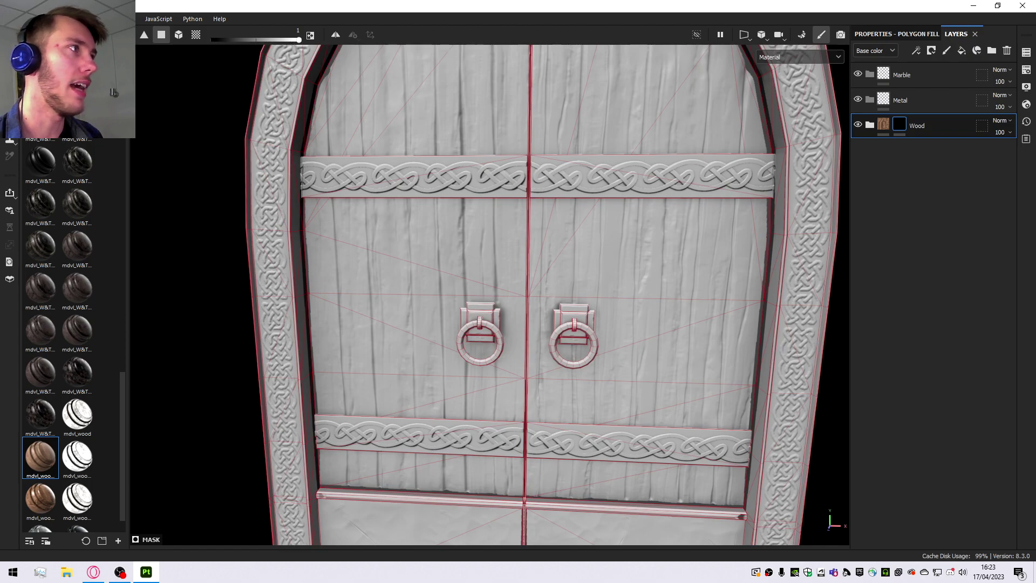
Fill upper plank polygons on both door leaves in the Wood mask so they show the wood material.
left_click(506, 242)
left_click(568, 231)
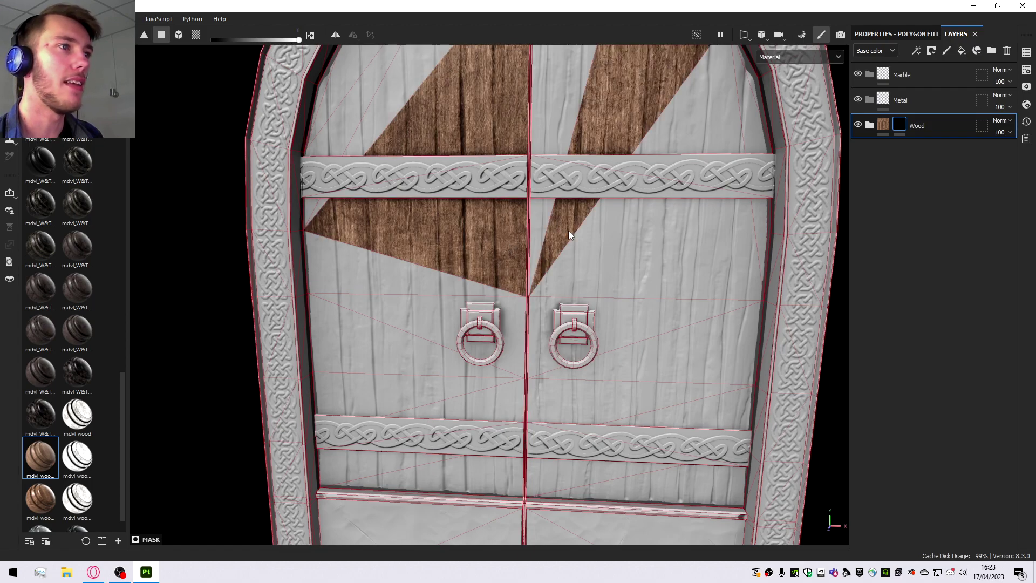
left_click(539, 216)
left_click(598, 232)
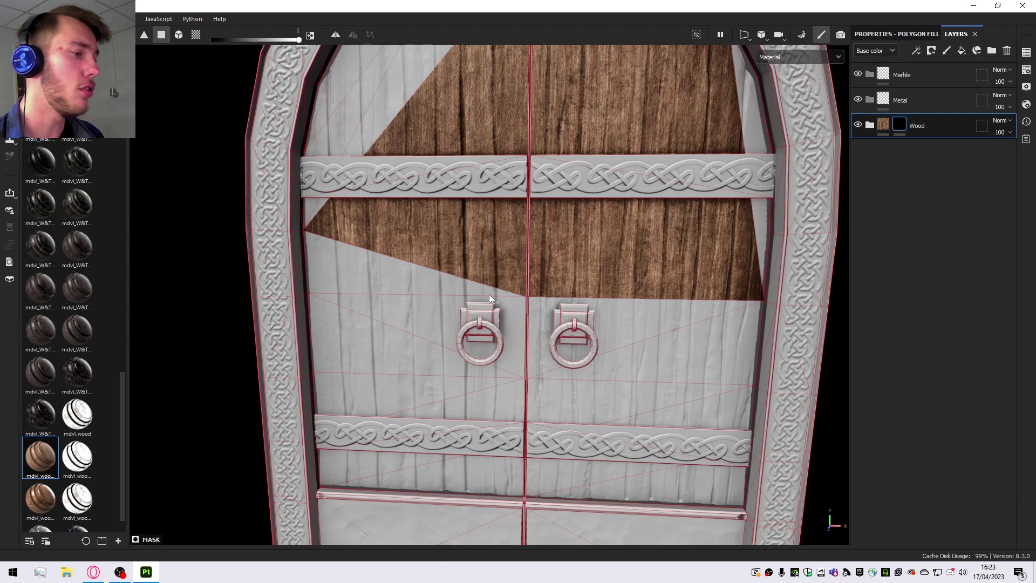
Switch to the 2D UV view and look over the door's UV islands.
key("F3")
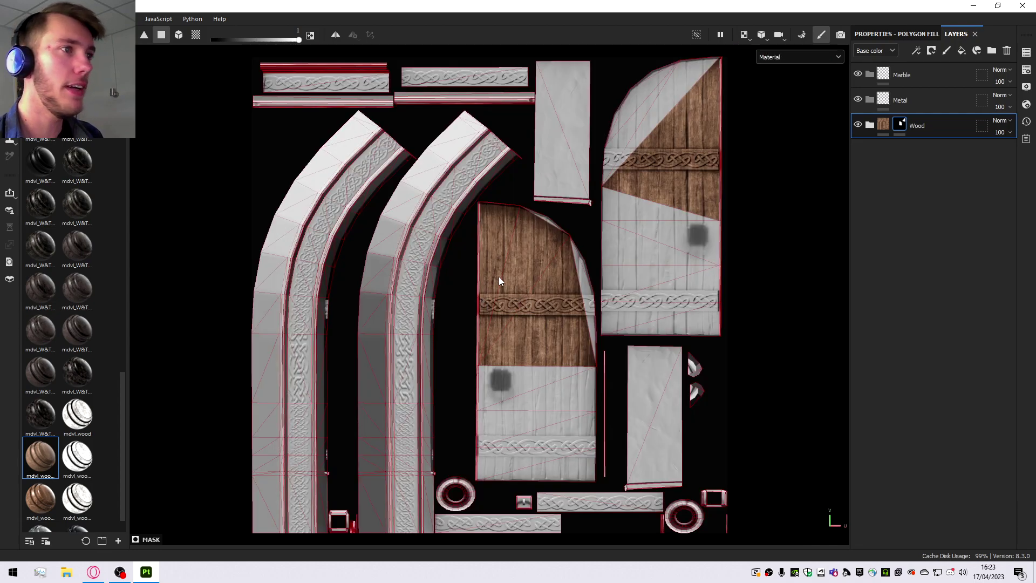
scroll(561, 364, "up", 5)
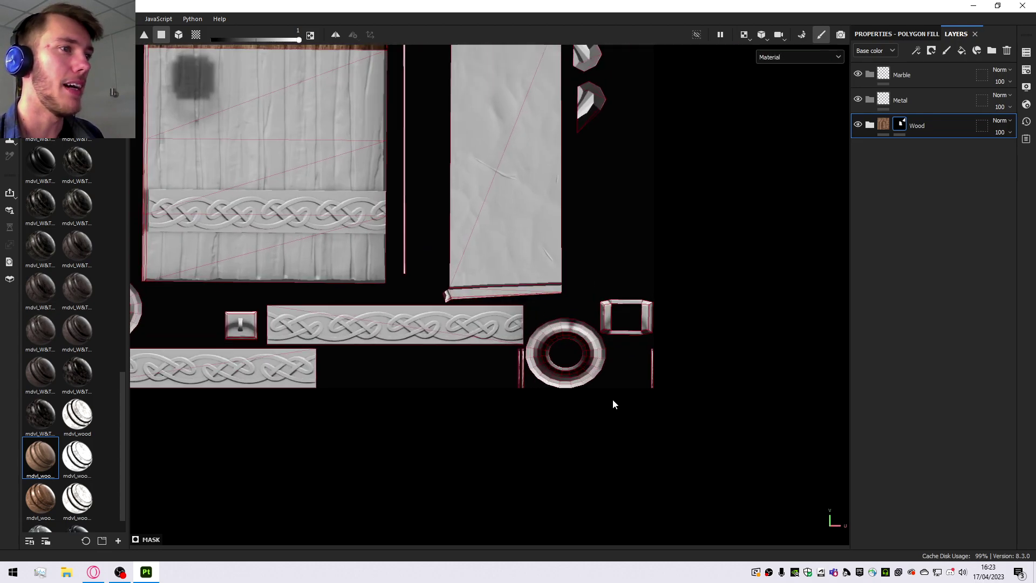
scroll(661, 306, "down", 8)
scroll(672, 165, "up", 5)
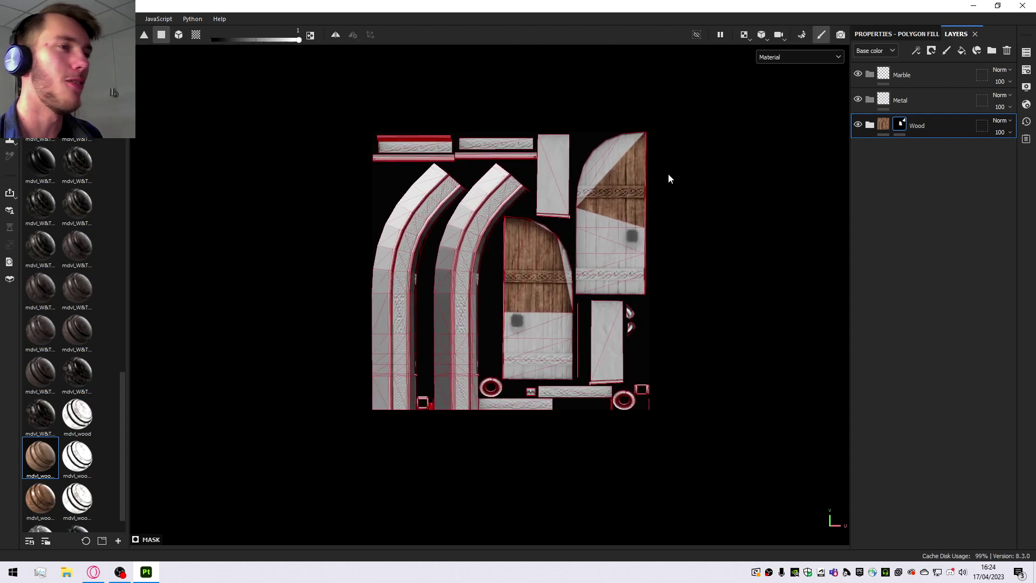
Fill the remaining polygons of the taller door leaf's UV island in the Wood mask.
scroll(654, 203, "up", 2)
scroll(642, 221, "down", 5)
scroll(593, 310, "up", 5)
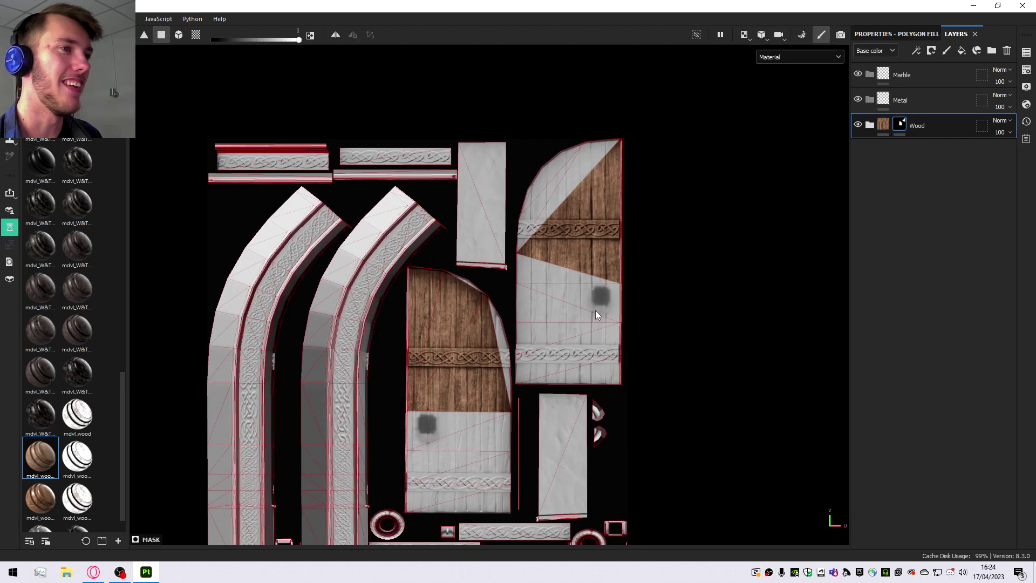
left_click_drag(692, 91, 520, 372)
scroll(632, 76, "down", 5)
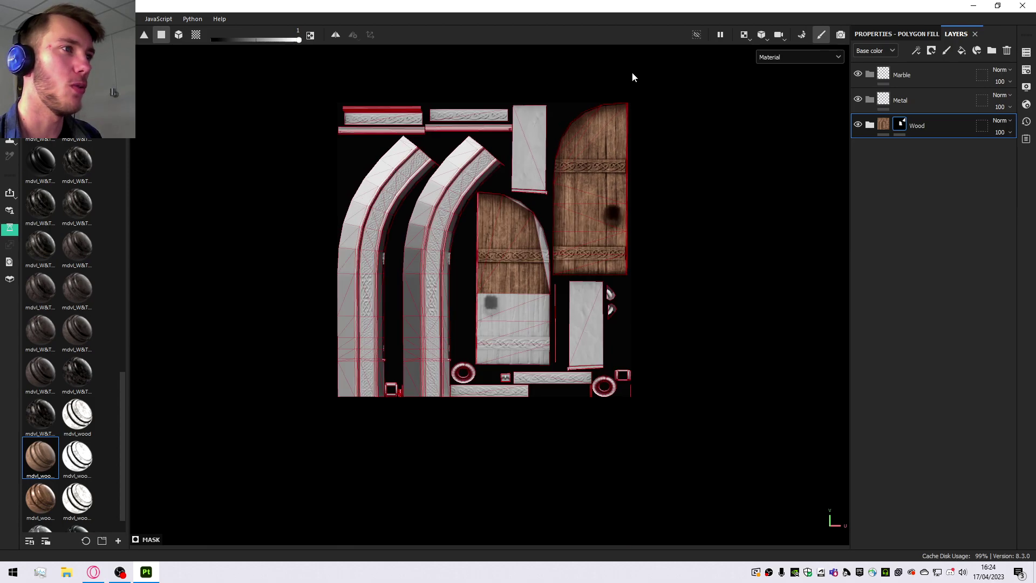
Fill the remaining polygons of the second, lower-placed door leaf's UV island in the Wood mask, down to its lower edge.
scroll(502, 236, "up", 5)
scroll(514, 123, "up", 3)
left_click_drag(499, 125, 708, 435)
scroll(572, 205, "down", 3)
scroll(581, 295, "up", 4)
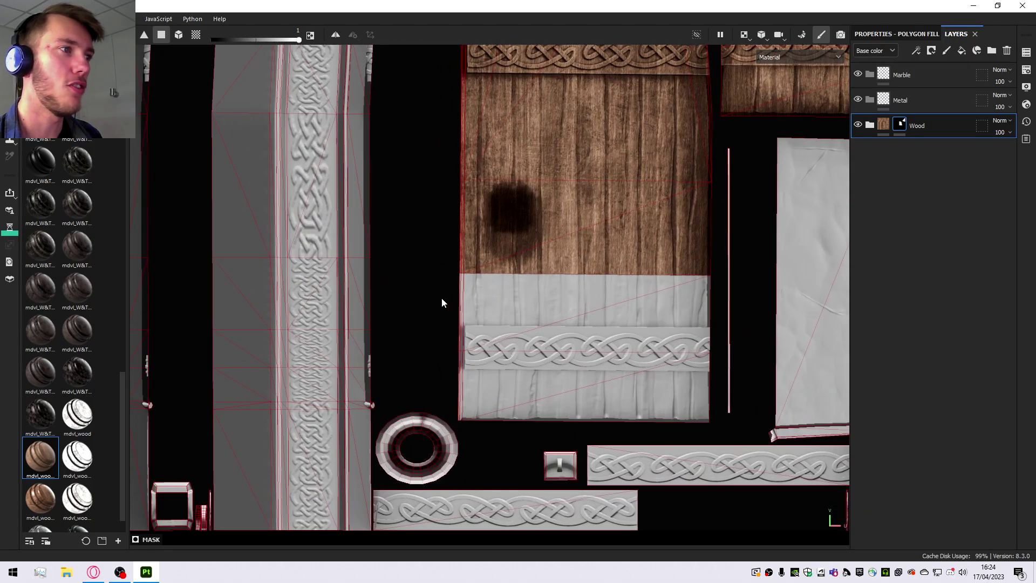
left_click_drag(442, 260, 713, 414)
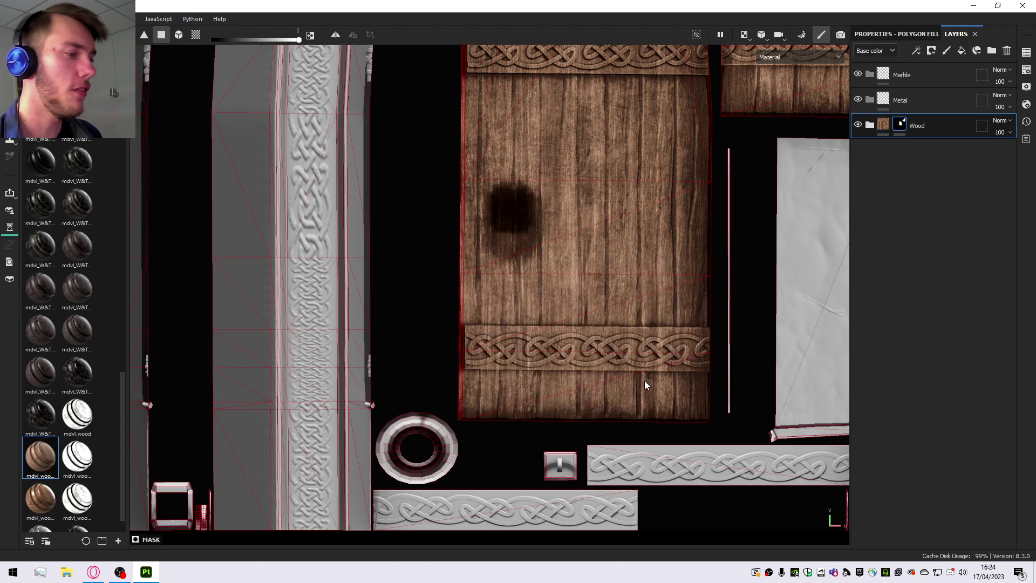
Switch back to the 3D view of the door and save the project.
key("F2")
scroll(558, 303, "up", 3)
key("ctrl+s")
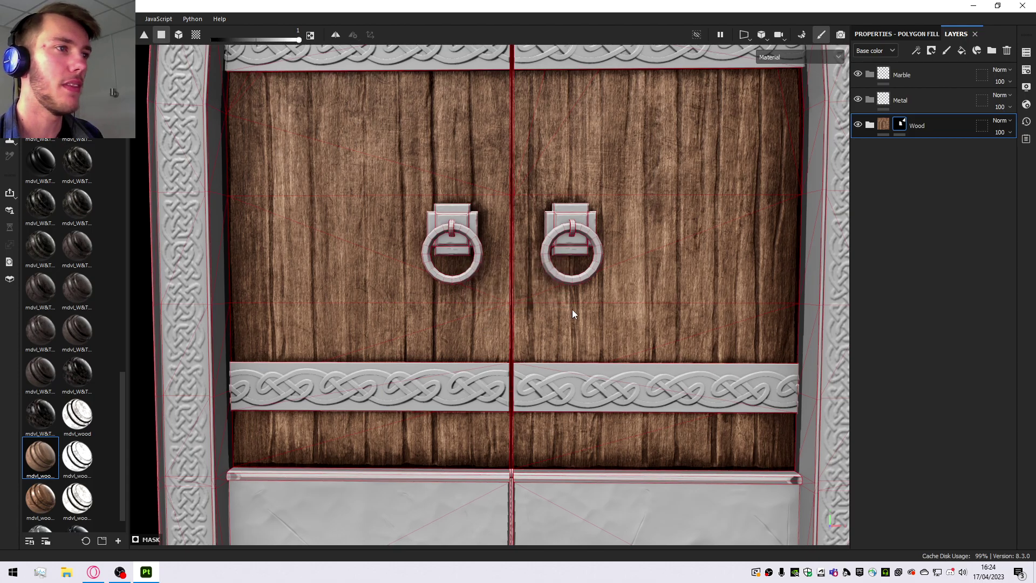
scroll(603, 379, "down", 6)
scroll(621, 354, "up", 3)
left_click_drag(621, 351, 626, 345, "alt")
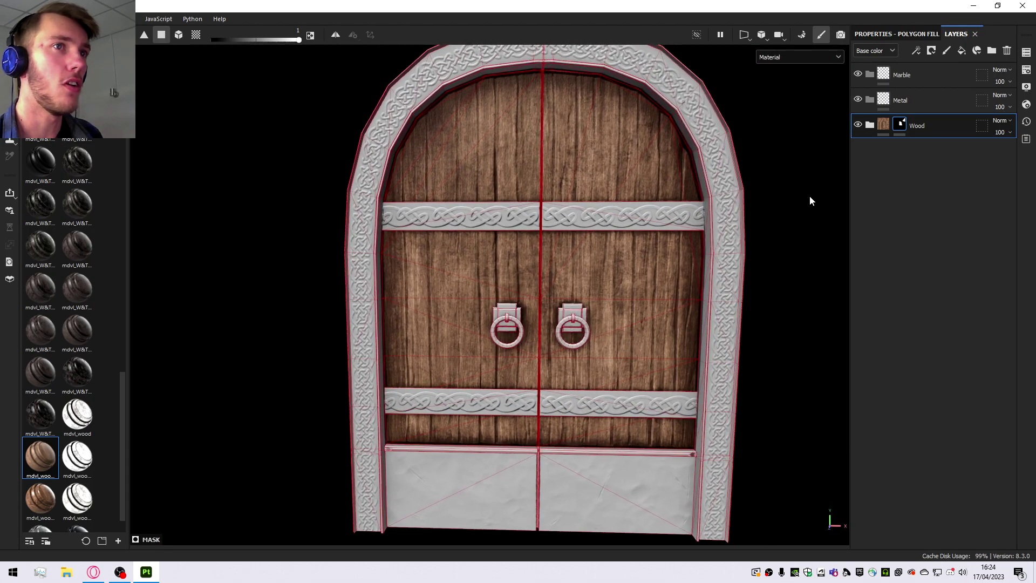
Look inside the Wood folder and its Wood Base subfolder, close both and reselect the Wood mask.
left_click(869, 125)
left_click(879, 152)
left_click(879, 152)
left_click(869, 125)
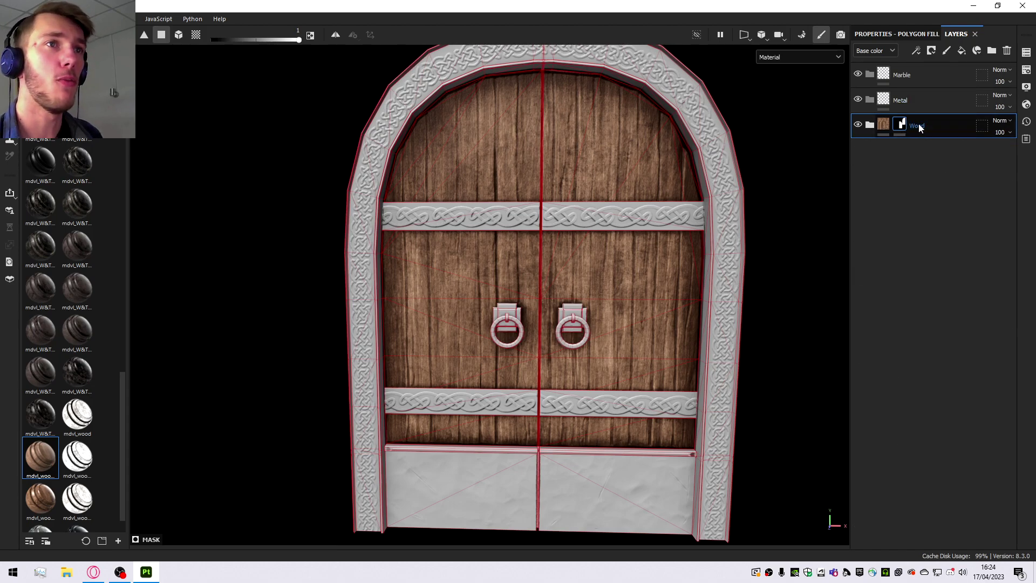
left_click(900, 125)
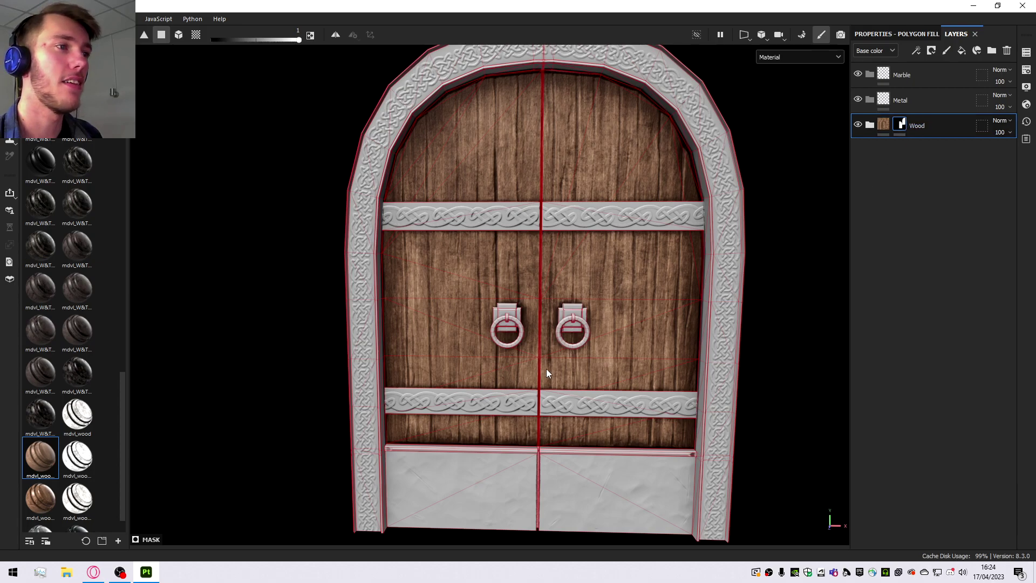
Expand the Wood folder and its Wood Base subfolder to expose the smart material's layers.
scroll(390, 208, "down", 3)
left_click(869, 125)
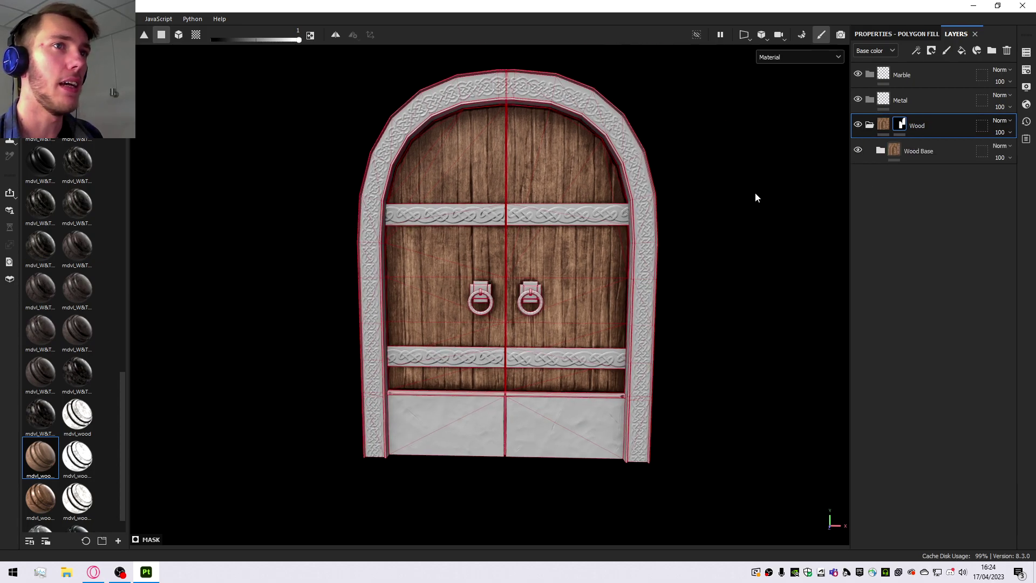
scroll(502, 214, "up", 1)
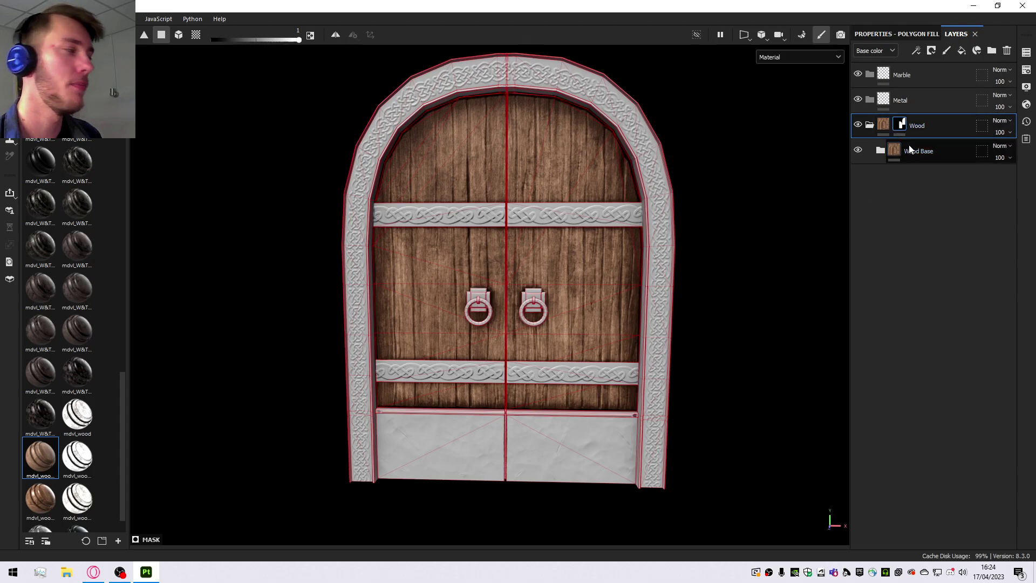
left_click(879, 146)
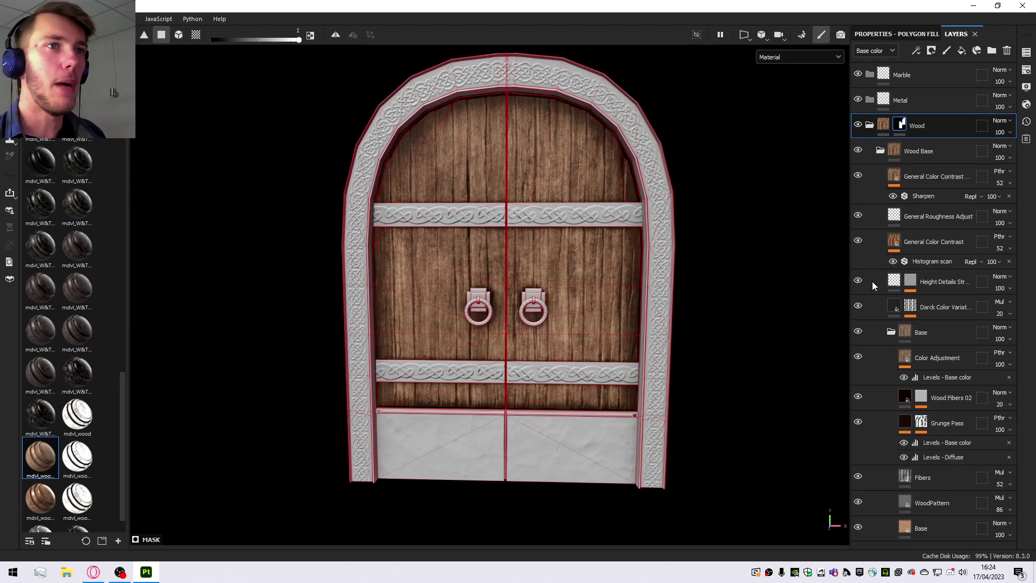
Compare the Histogram scan General Color Contrast layer on and off, and set its opacity to 17.
left_click(857, 241)
left_click(856, 241)
left_click(856, 241)
left_click(856, 241)
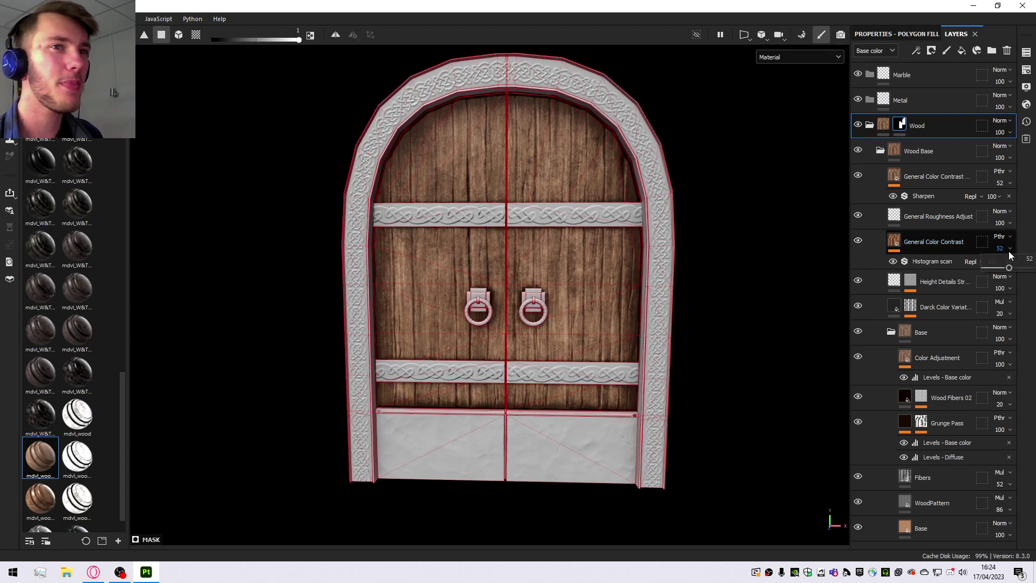
left_click_drag(1008, 268, 997, 269)
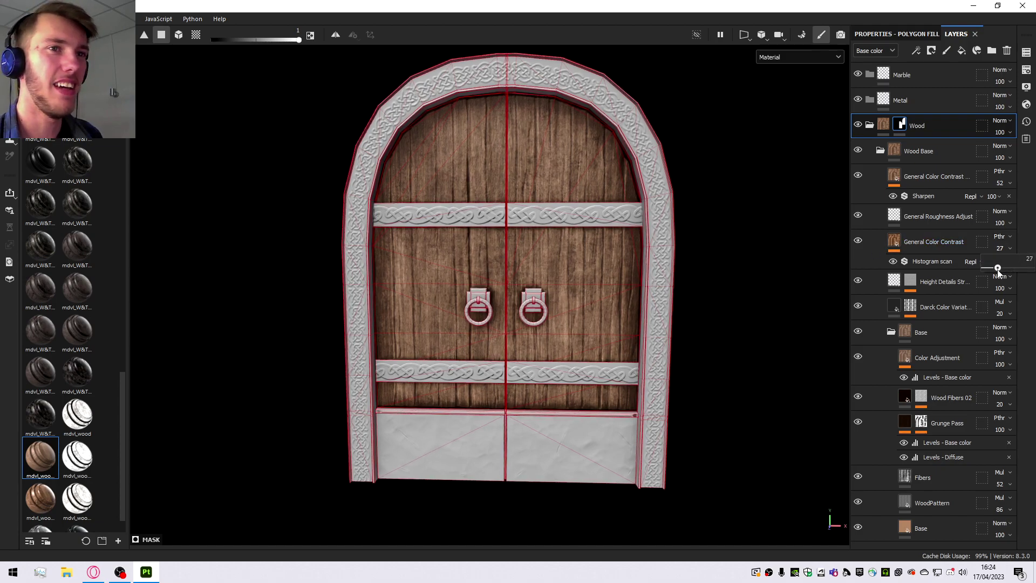
left_click_drag(997, 268, 994, 272)
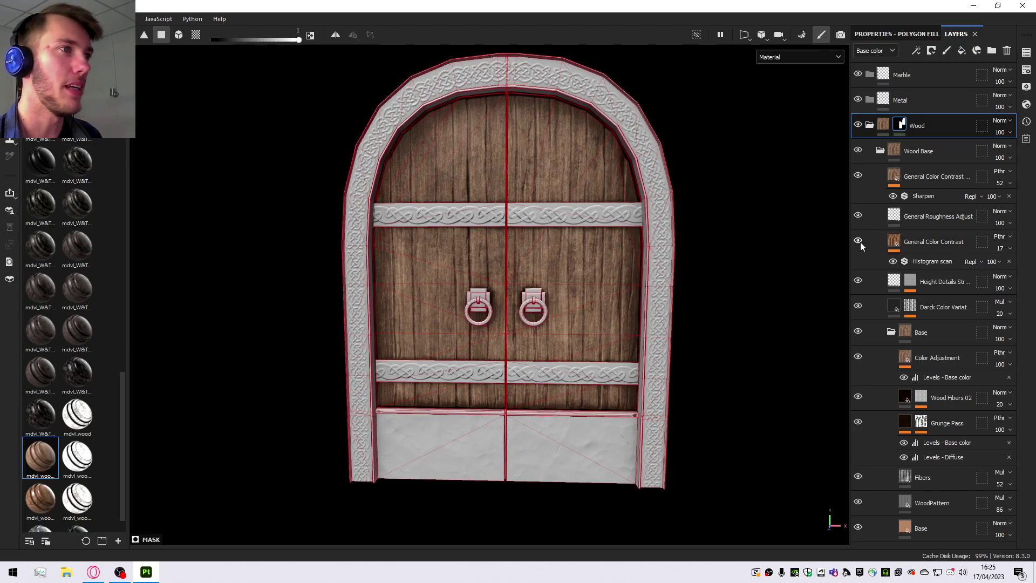
Check the effect of the Darck Color Variation layer on the planks and set its opacity to 12.
scroll(518, 218, "up", 6)
scroll(579, 260, "down", 5)
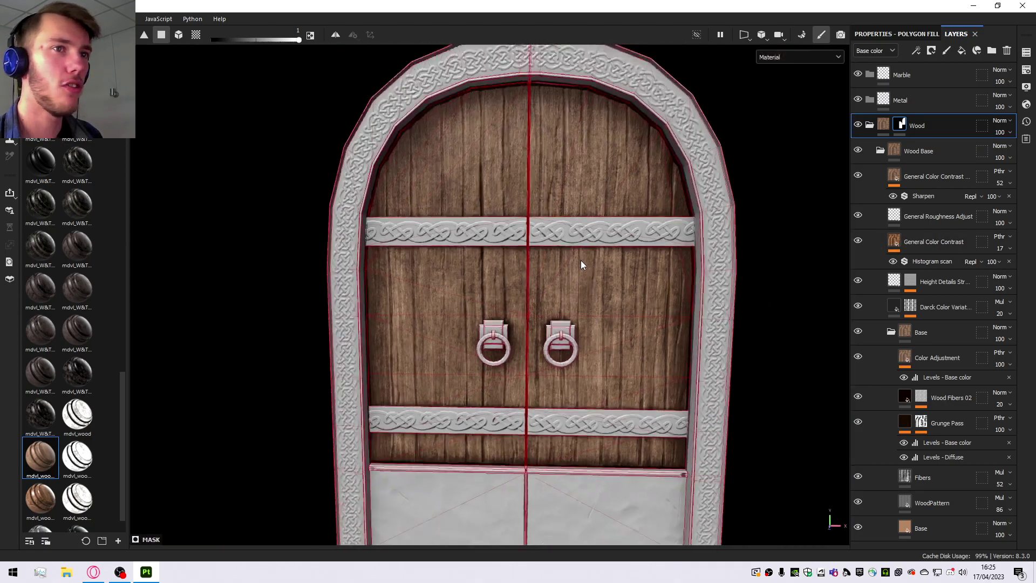
scroll(596, 218, "down", 4)
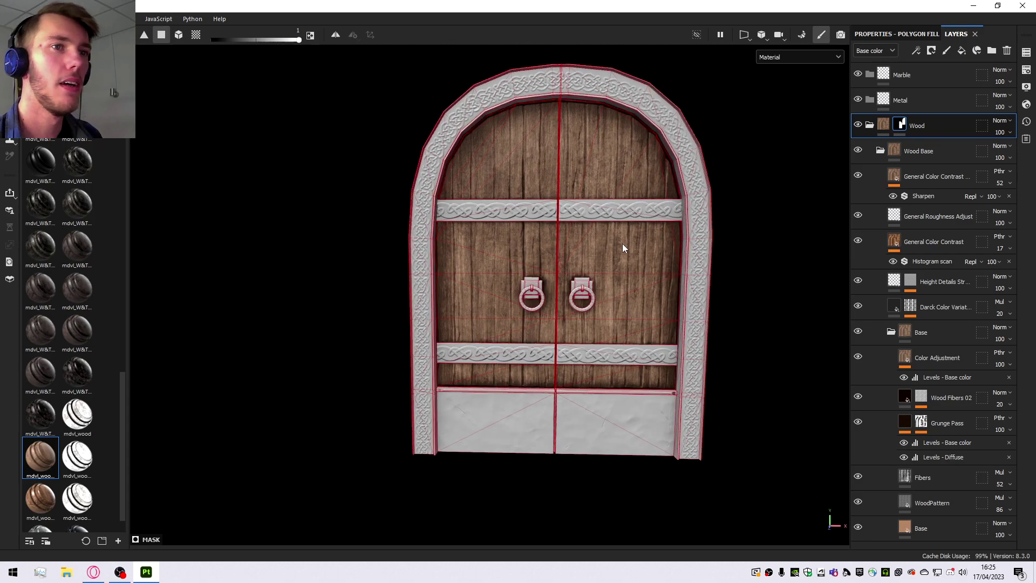
scroll(622, 244, "up", 3)
left_click(858, 306)
left_click(858, 306)
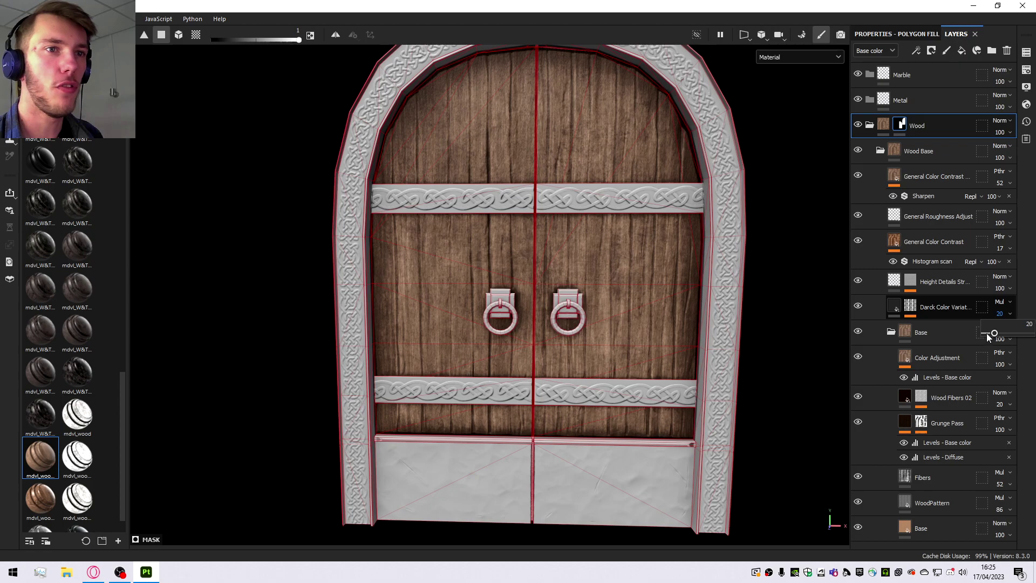
left_click(987, 334)
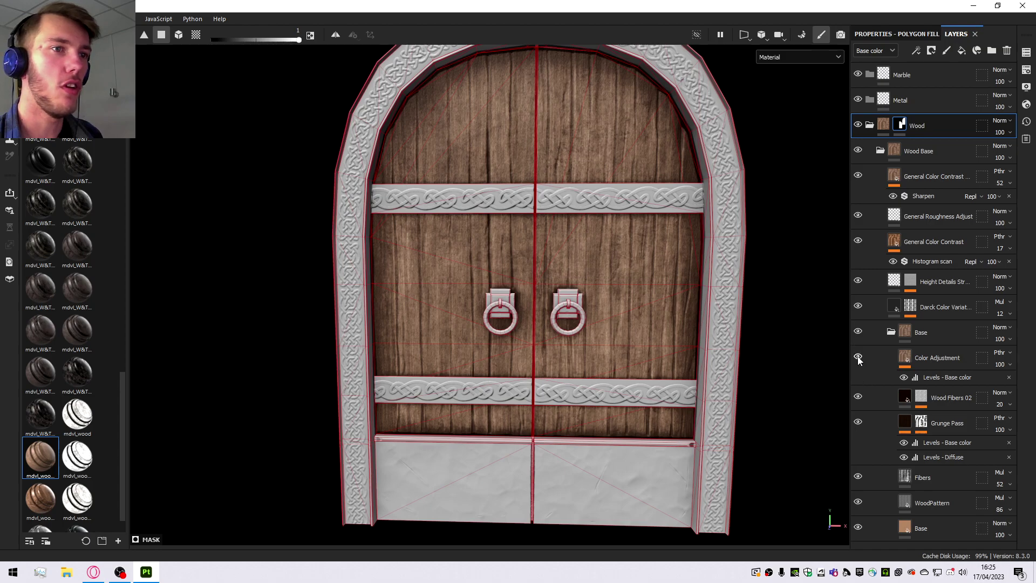
Compare the Grunge Pass layer on and off, and set its opacity to 88.
left_click(858, 422)
left_click(858, 422)
left_click(858, 423)
left_click(858, 422)
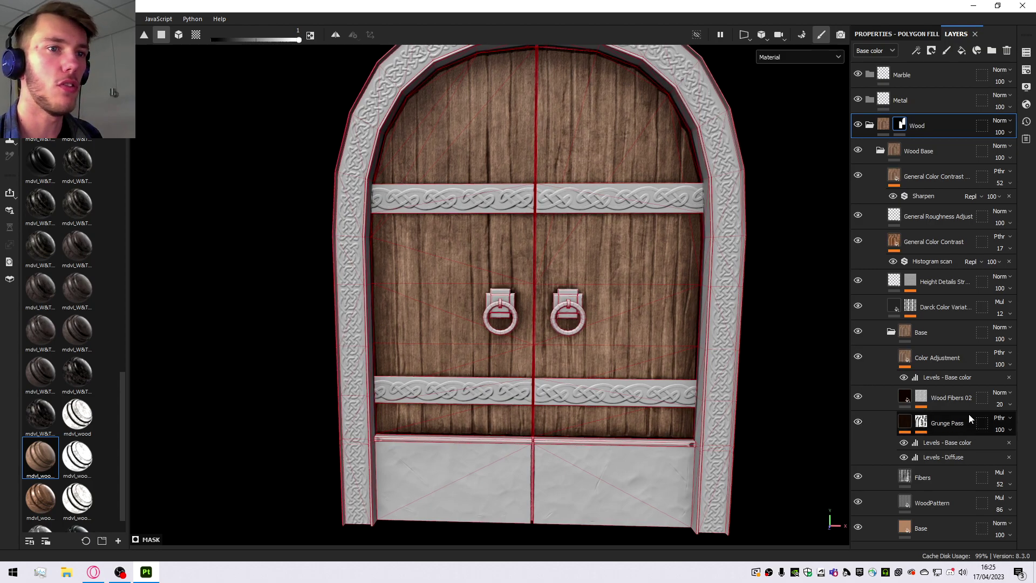
left_click(857, 422)
left_click(857, 422)
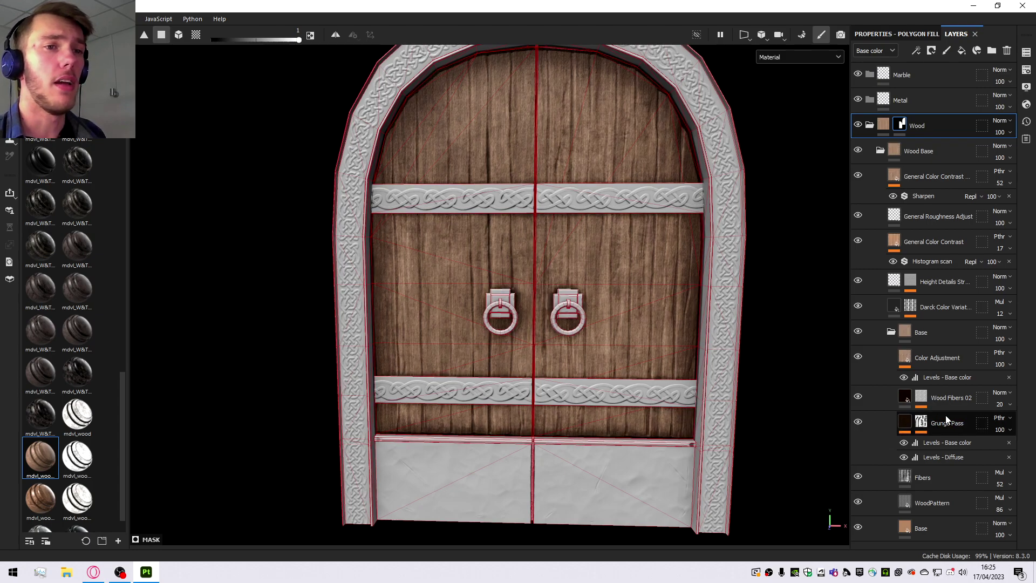
left_click(995, 429)
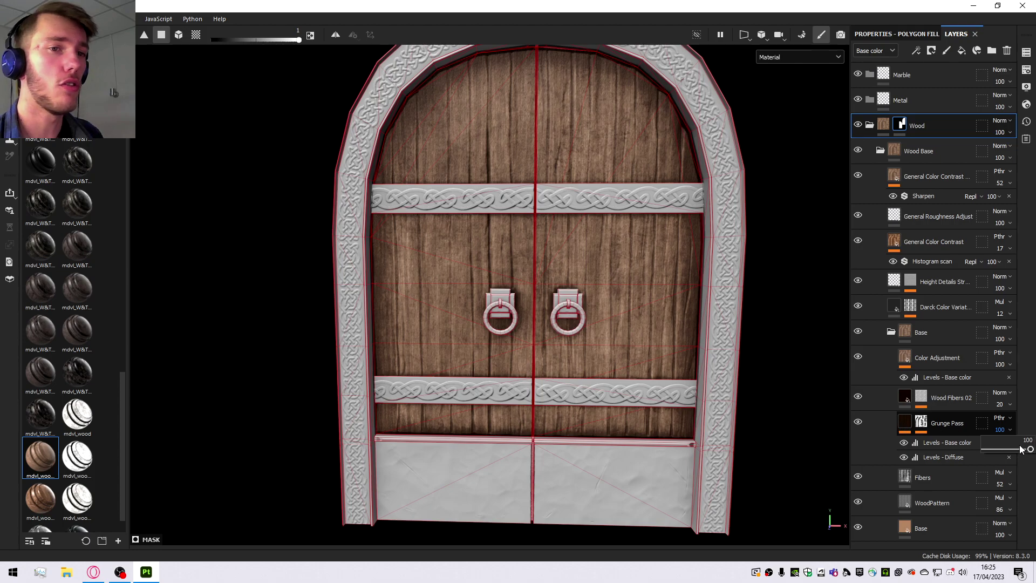
left_click_drag(1020, 449, 1025, 448)
left_click(858, 421)
left_click(858, 422)
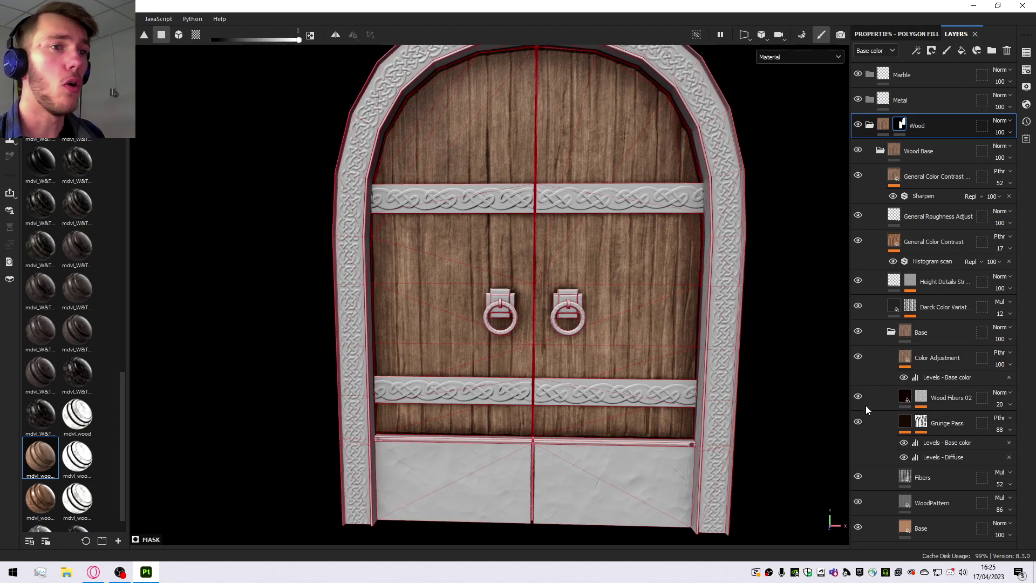
Compare the Fibers and WoodPattern layers on and off, and set the Fibers layer's opacity to 36.
left_click(857, 477)
left_click(857, 476)
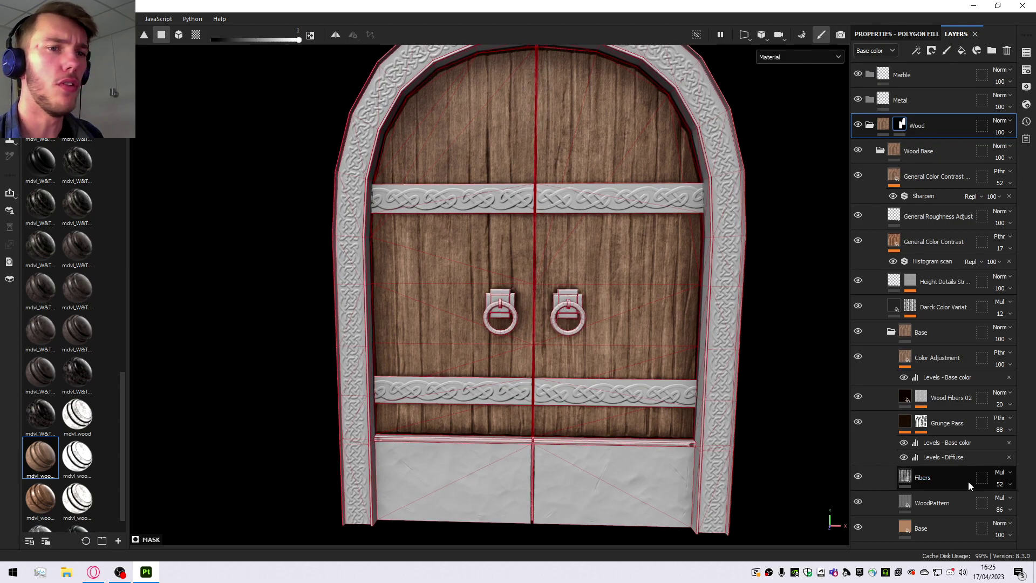
left_click_drag(1004, 507, 1002, 503)
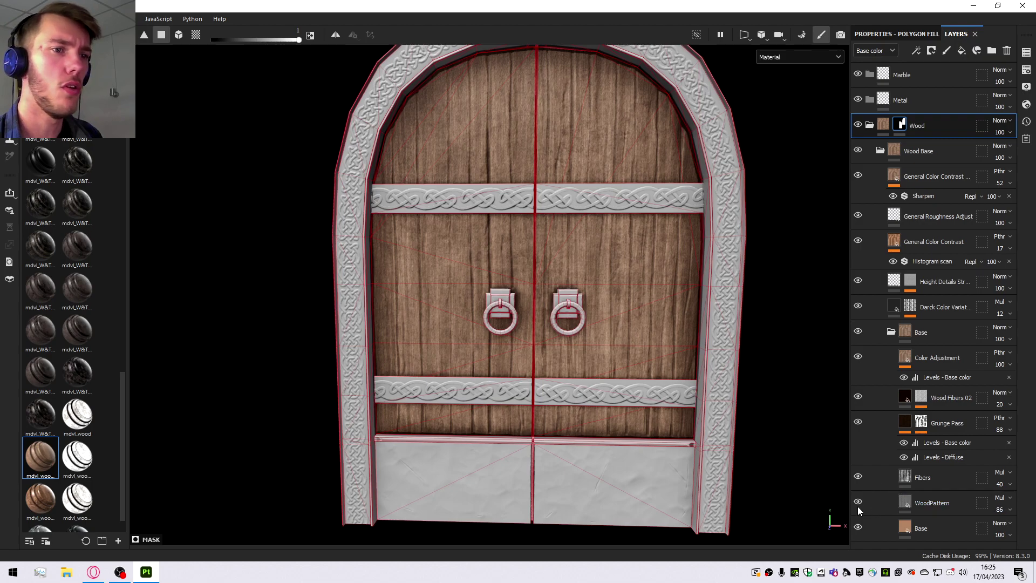
left_click(857, 503)
left_click(856, 503)
left_click(855, 477)
left_click(856, 477)
left_click(1001, 484)
left_click_drag(1002, 504, 1001, 504)
Set the Grunge Pass layer's opacity to 75, checking its effect with the layer on and off.
left_click(856, 422)
left_click(856, 423)
left_click(999, 428)
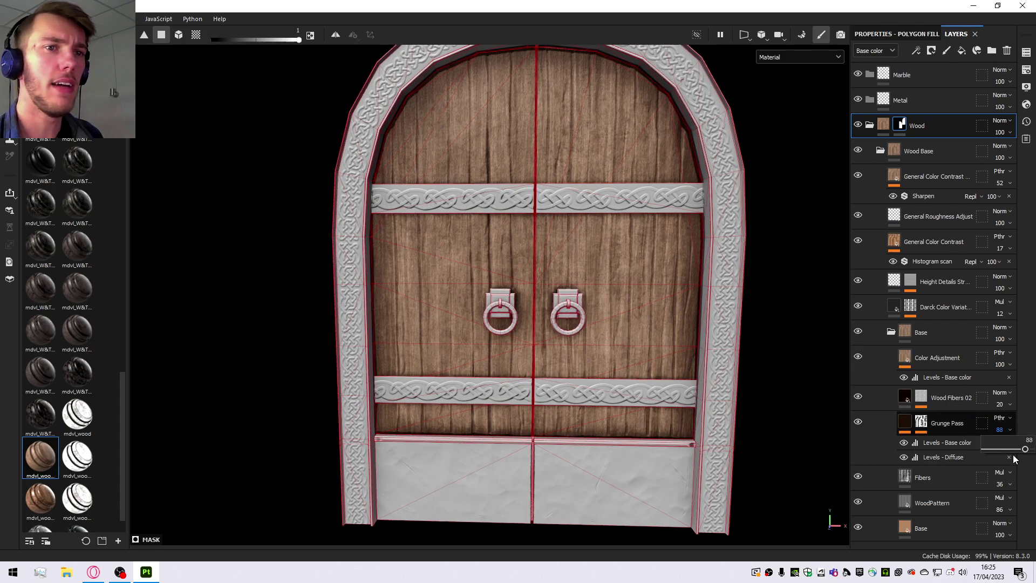
left_click_drag(1021, 450, 1019, 451)
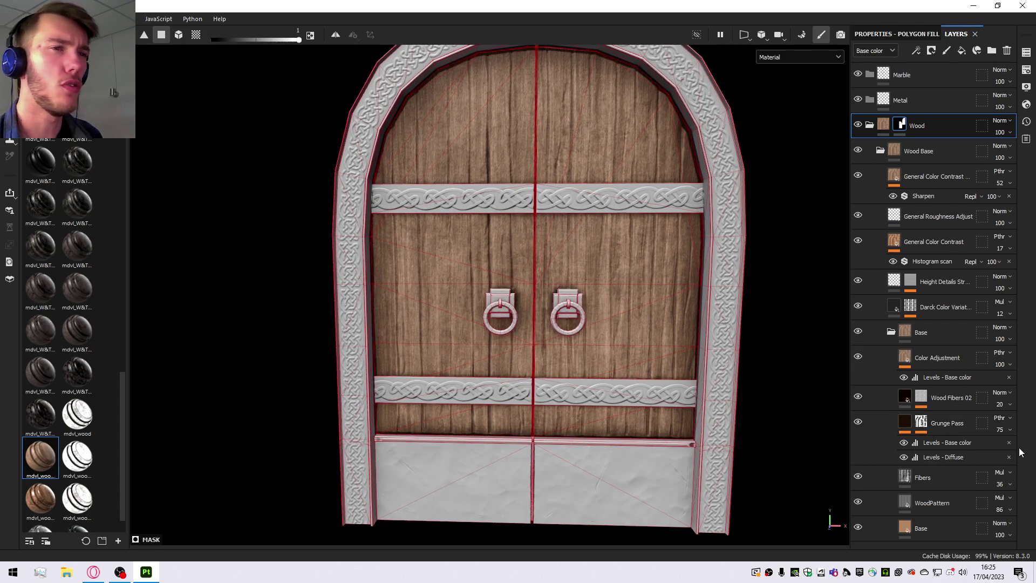
left_click(857, 422)
left_click(858, 423)
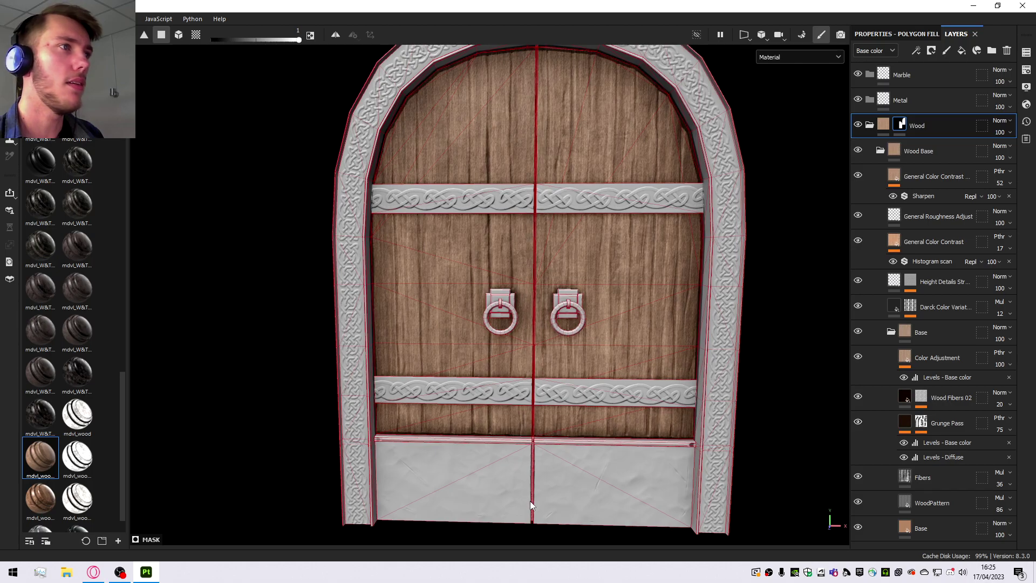
Examine the adjusted wood on the door planks up close, from a distance and from an angle.
scroll(497, 353, "down", 5)
scroll(517, 312, "up", 5)
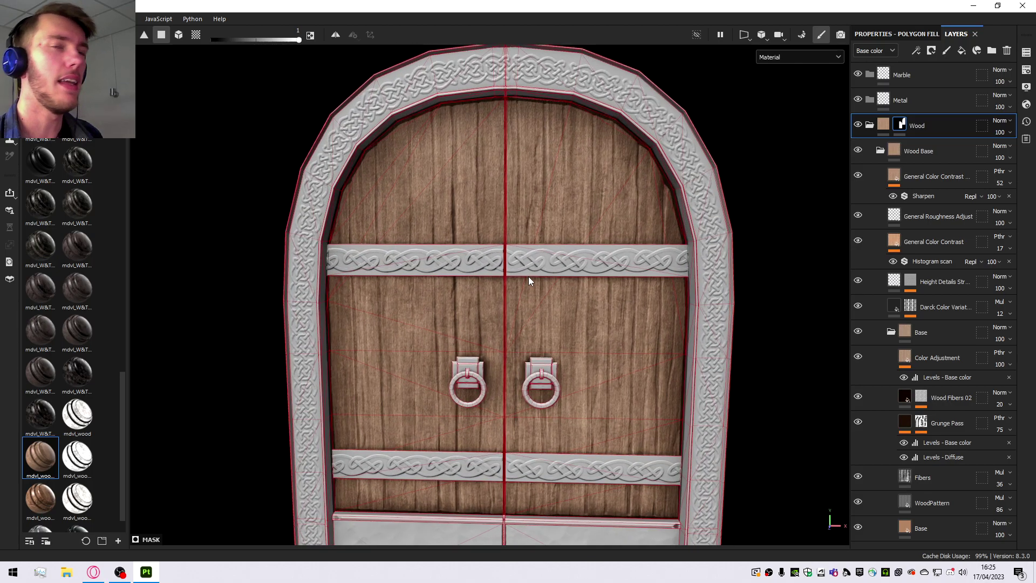
scroll(541, 290, "up", 4)
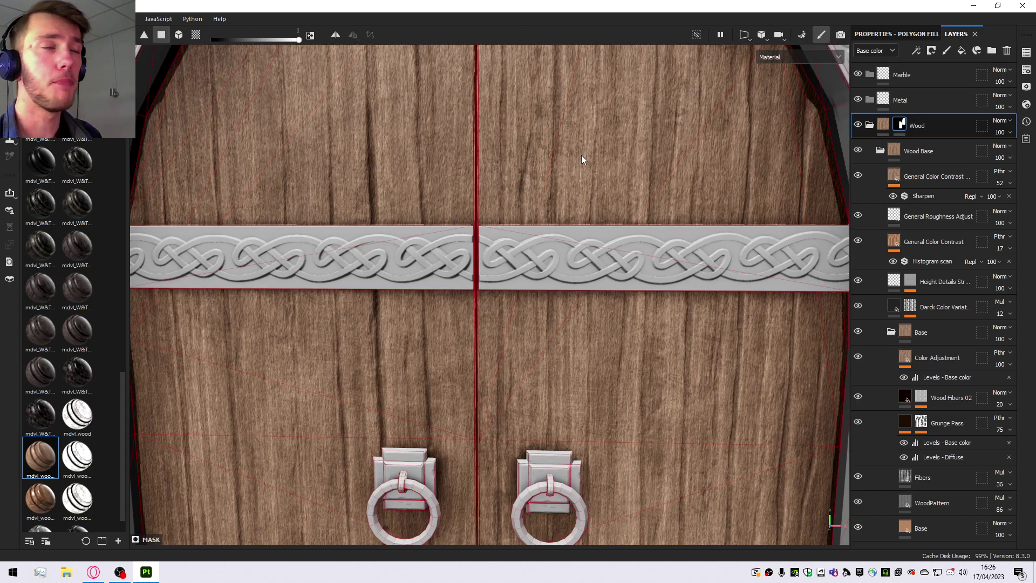
scroll(558, 178, "down", 5)
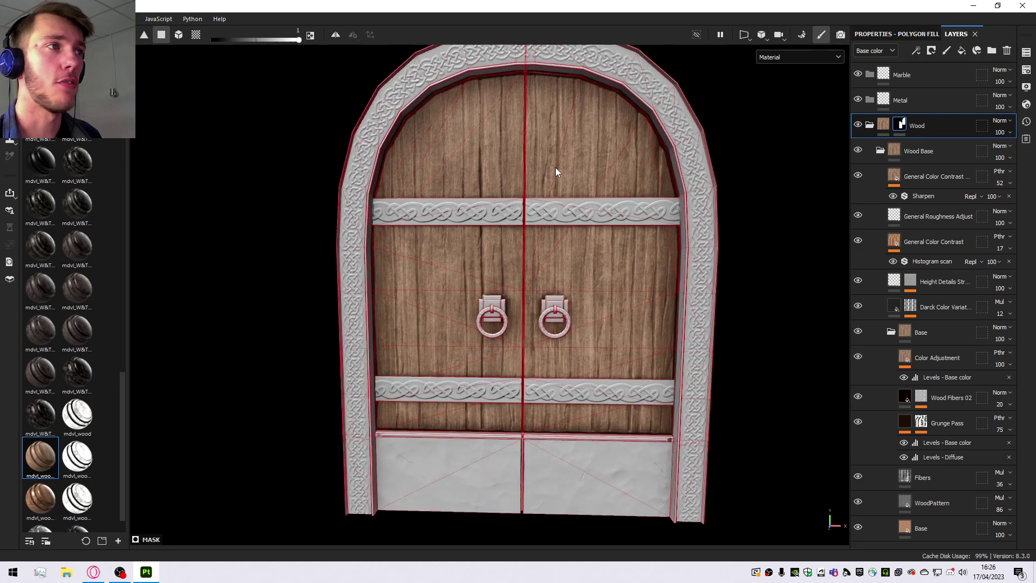
scroll(560, 183, "up", 4)
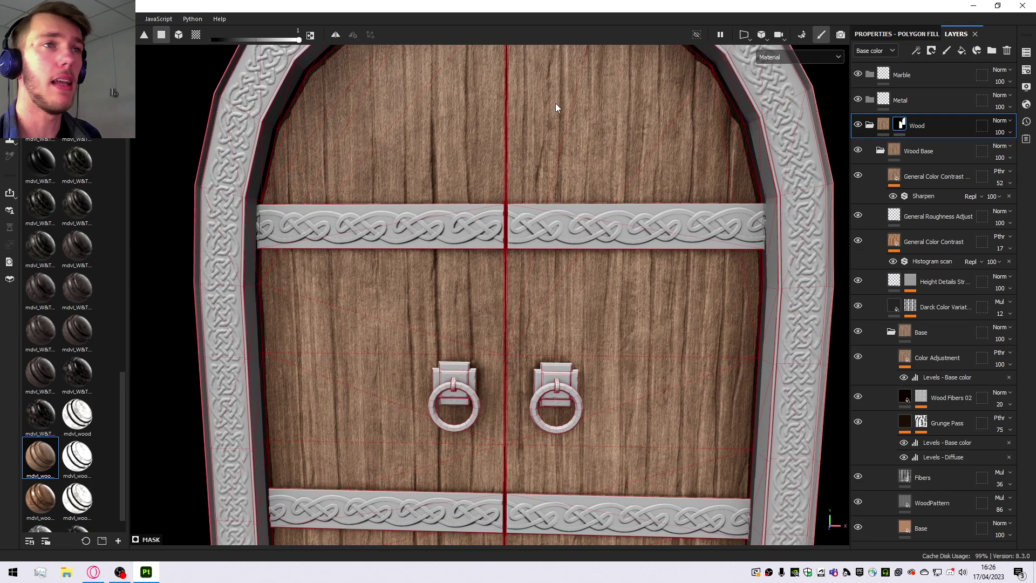
scroll(569, 185, "down", 3)
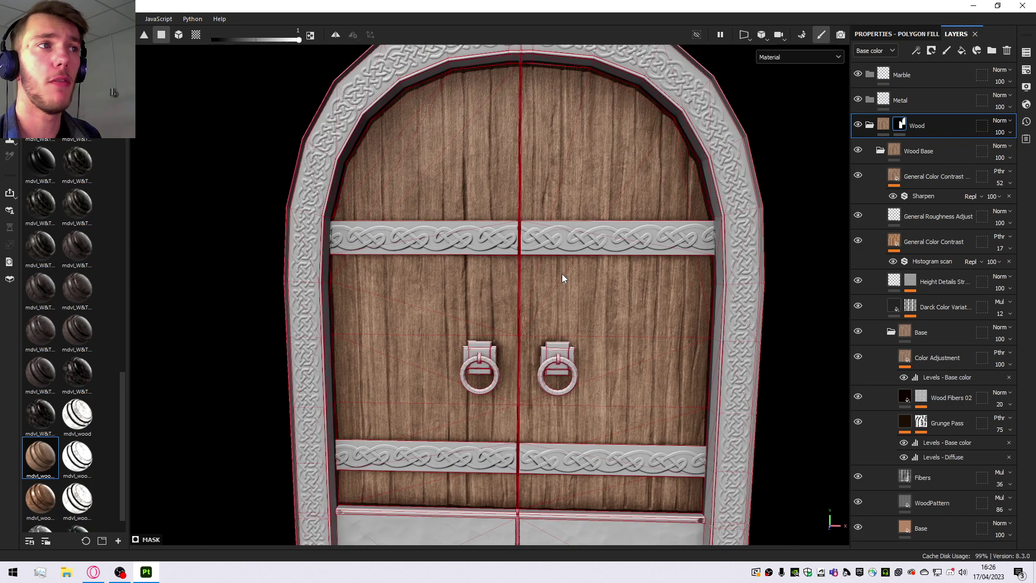
scroll(577, 173, "up", 6)
scroll(579, 170, "down", 6)
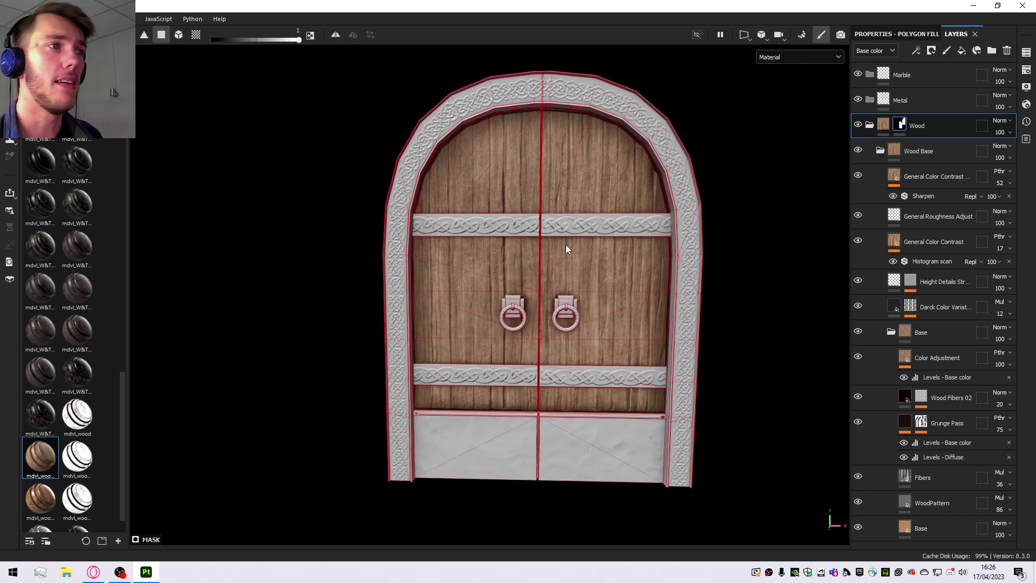
scroll(569, 253, "up", 2)
left_click_drag(576, 278, 436, 264, "alt")
scroll(671, 291, "down", 2)
scroll(592, 259, "up", 3)
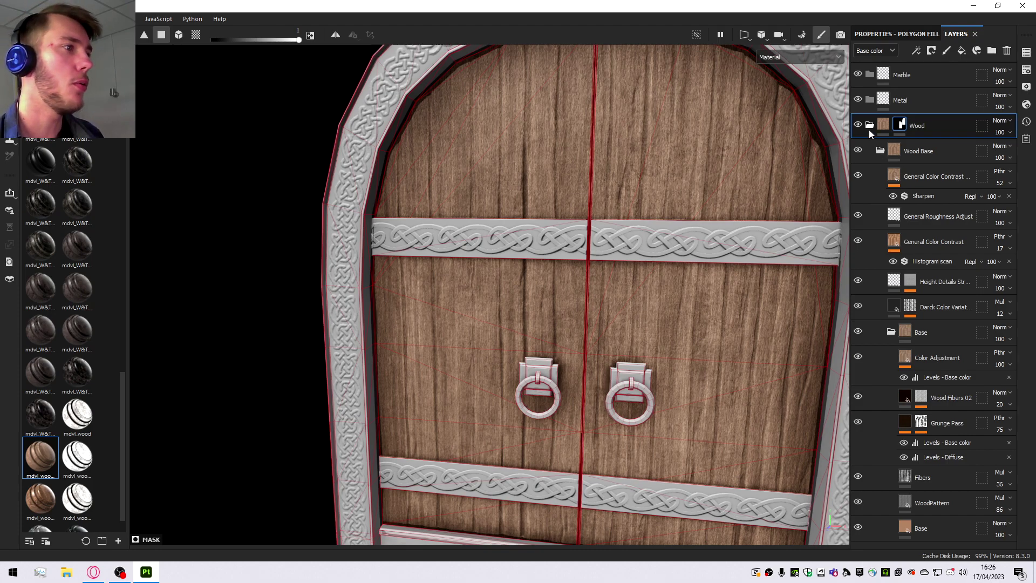
Toggle the Height Details and Darck Color Variation layers to judge their effect on the wood.
left_click(858, 278)
left_click(859, 304)
left_click(860, 303)
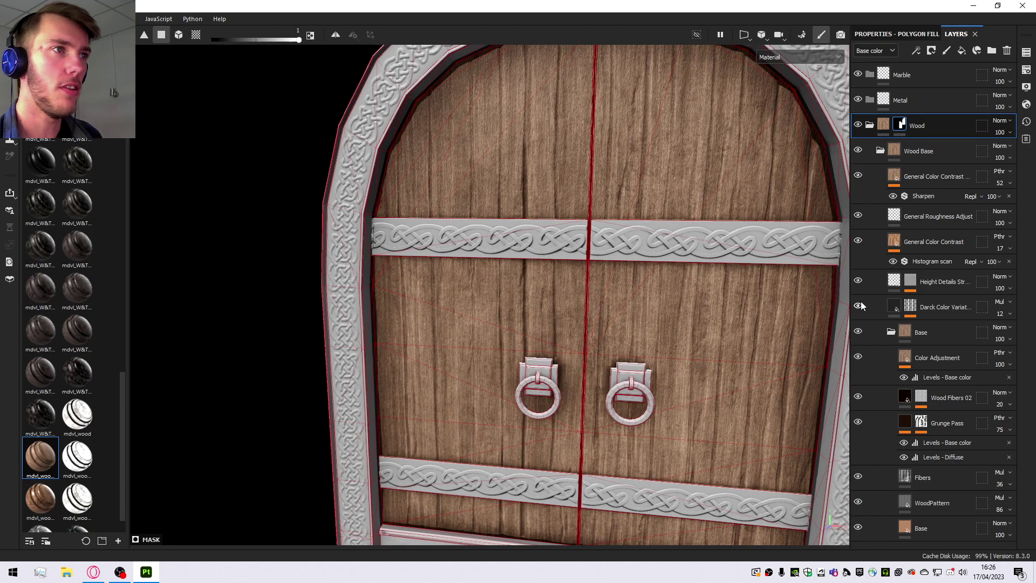
Set the Darck Color Variation layer's opacity to 10 and check the wood from a distance and up close.
left_click(1004, 315)
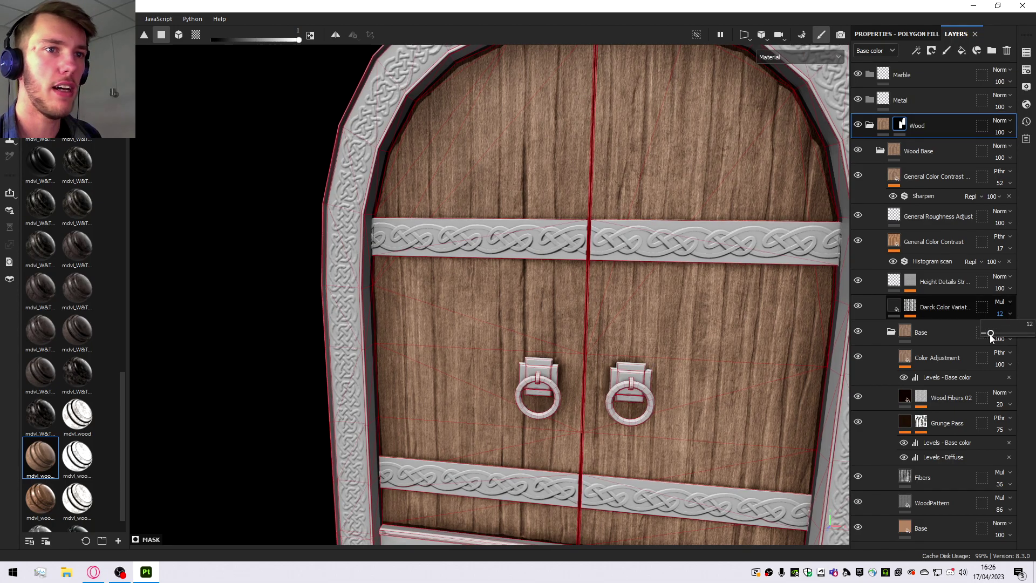
left_click_drag(989, 335, 986, 334)
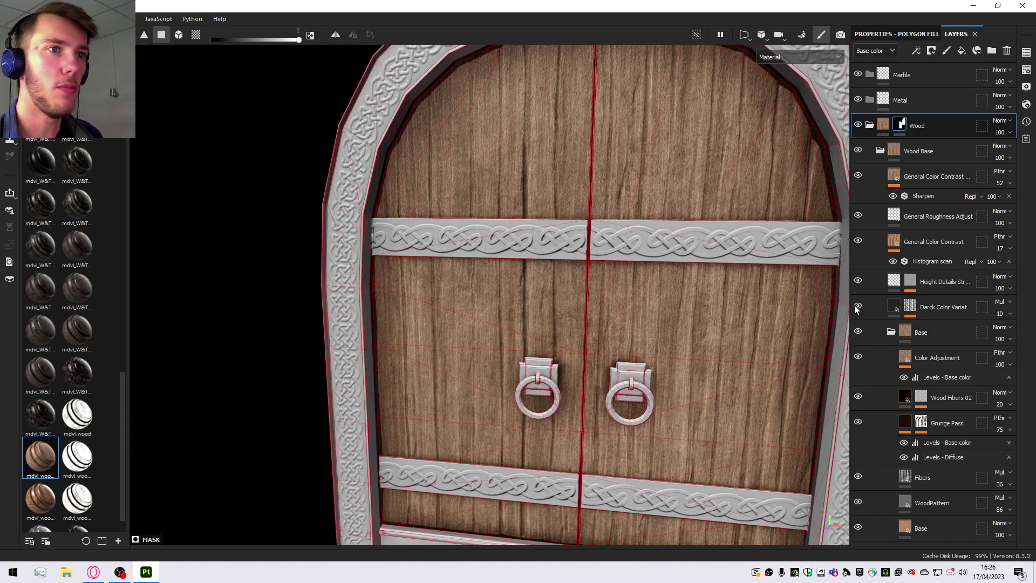
scroll(826, 309, "down", 3)
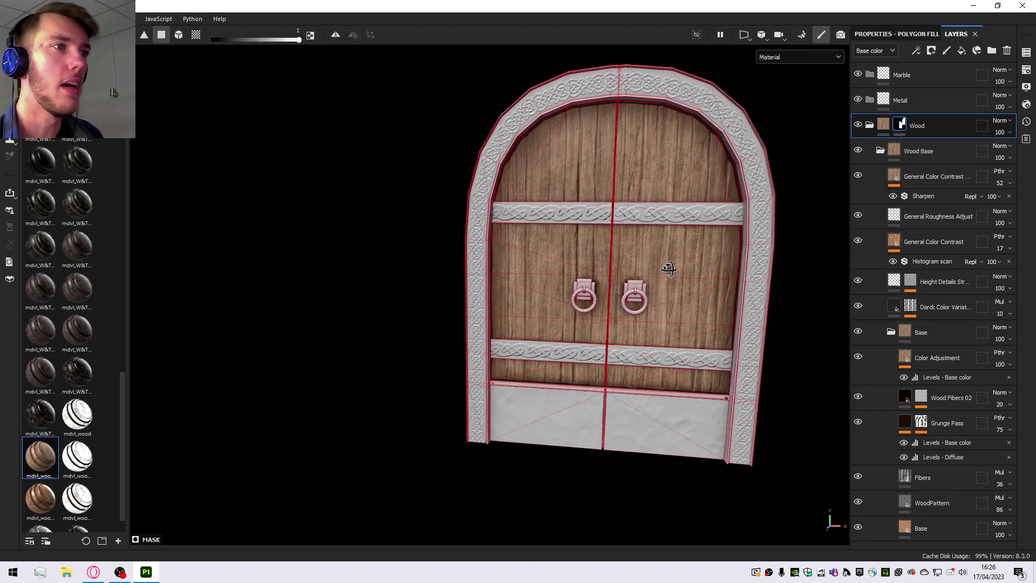
scroll(675, 242, "up", 3)
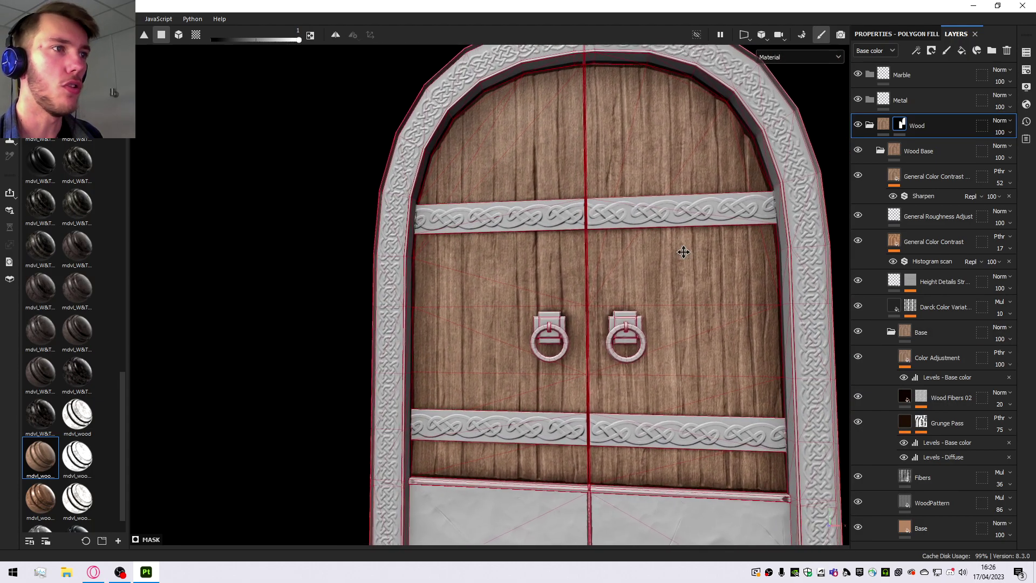
Collapse the Wood Base subfolder, keeping its parent Wood folder expanded.
left_click(869, 125)
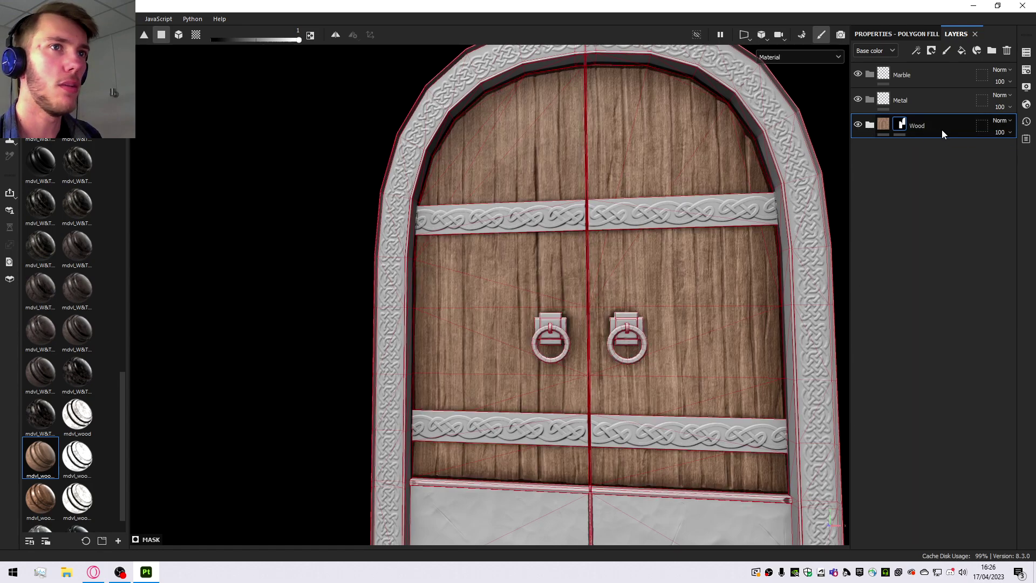
double_click(926, 126)
key("Return")
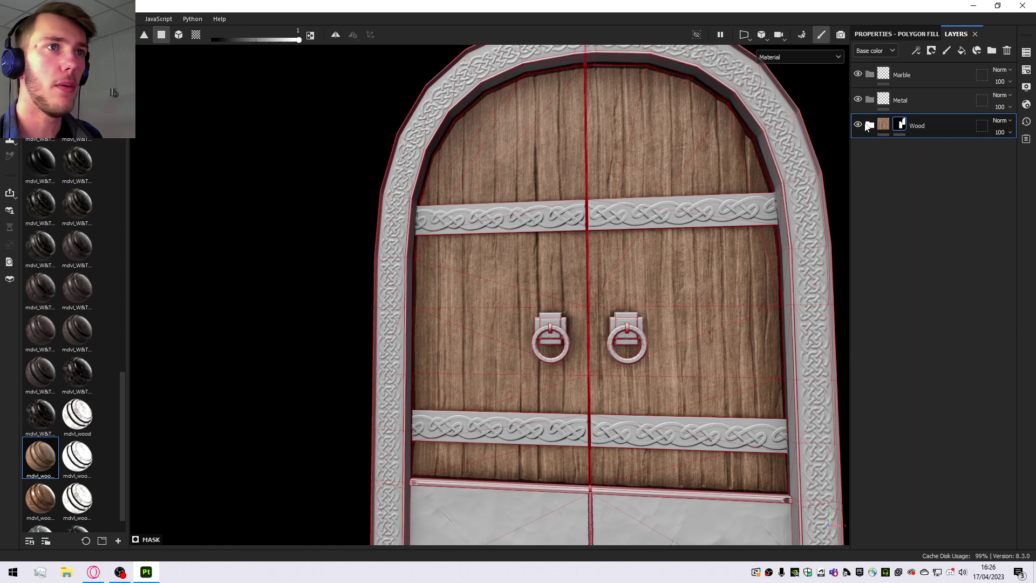
left_click(868, 125)
left_click(879, 152)
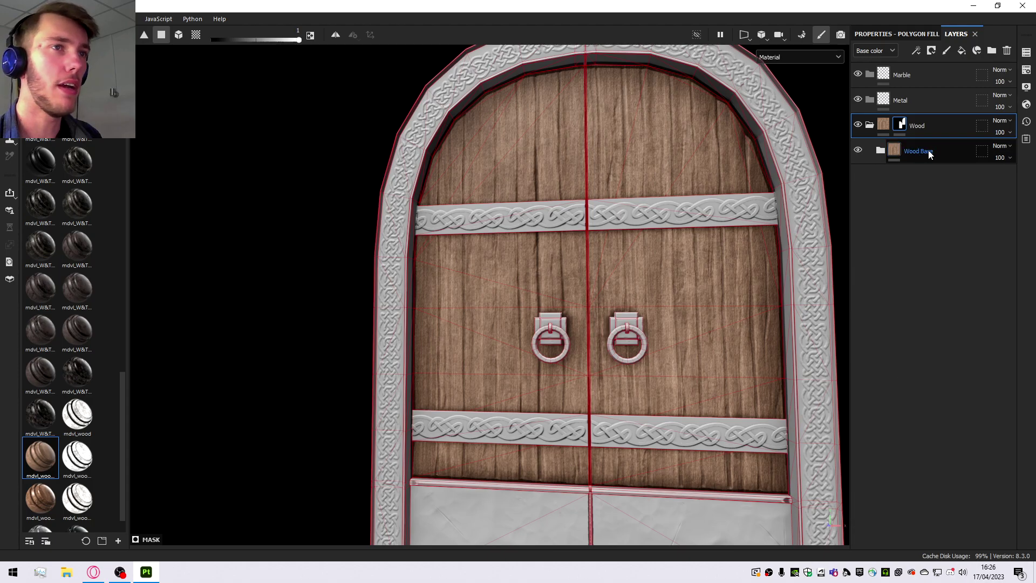
left_click_drag(522, 324, 672, 236, "alt")
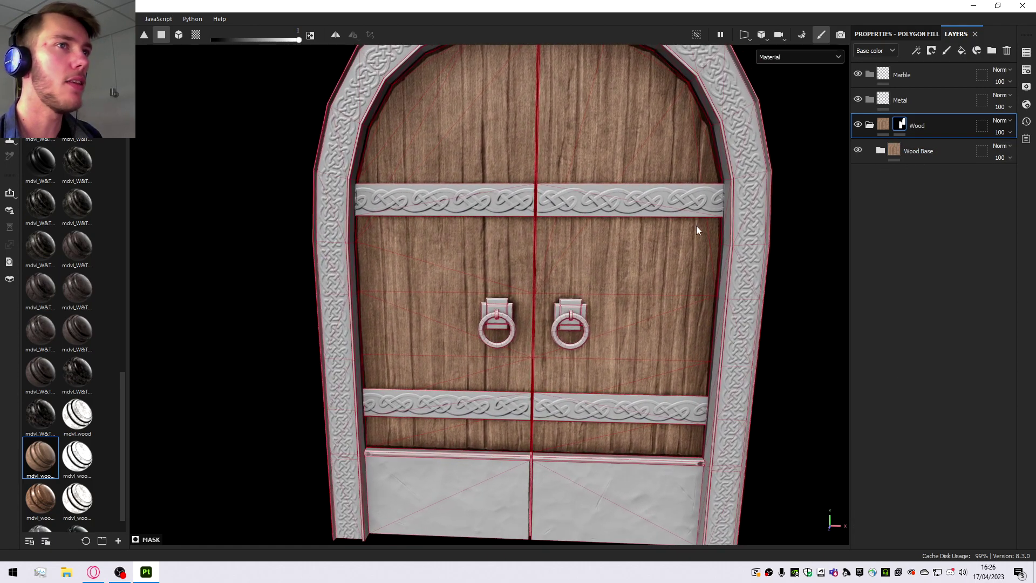
Add two empty folders above Wood Base inside the Wood folder and name the lower one Roughess.
left_click(957, 157)
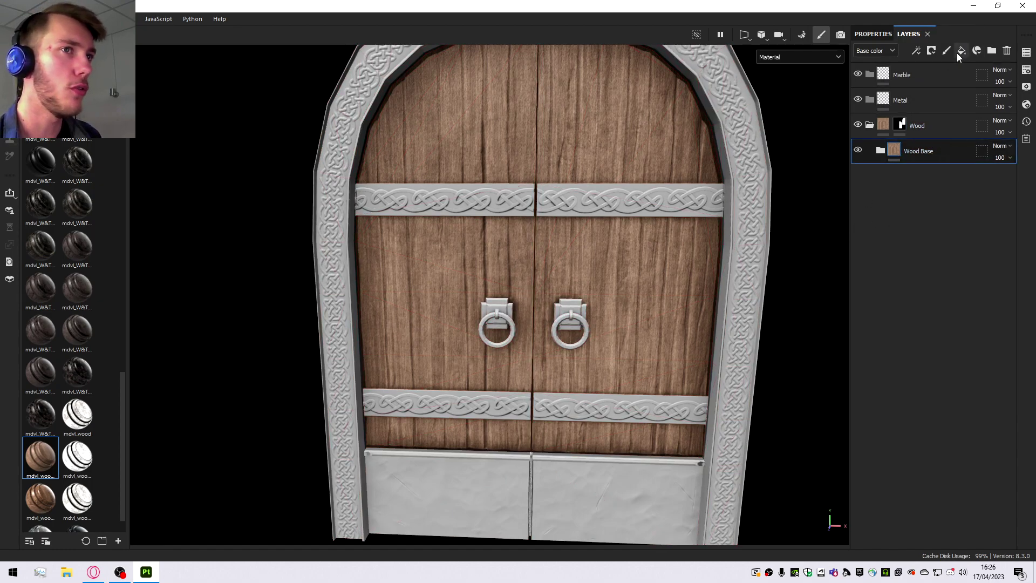
left_click(991, 51)
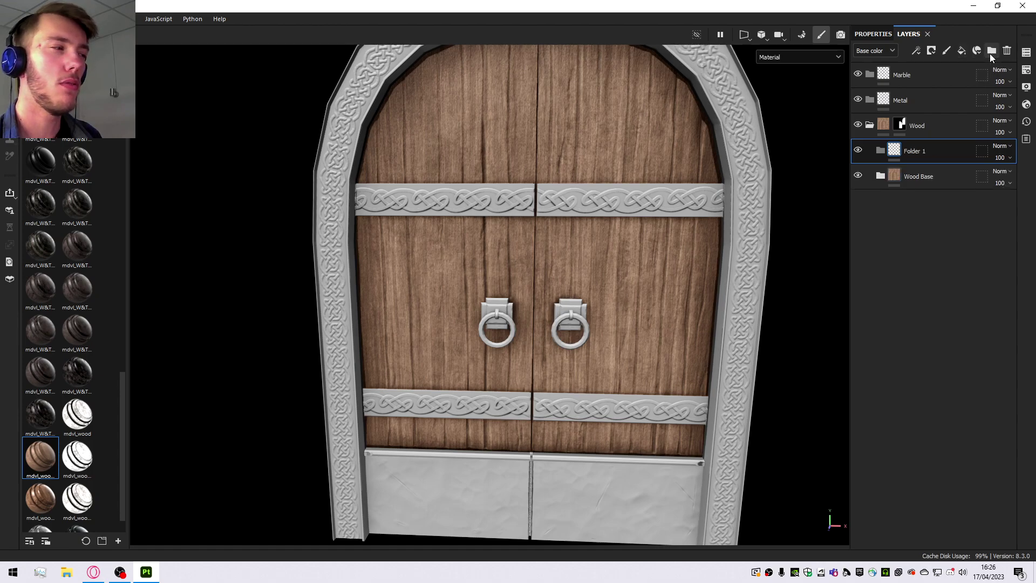
left_click(990, 53)
left_click(913, 178)
double_click(912, 176)
type("Roug")
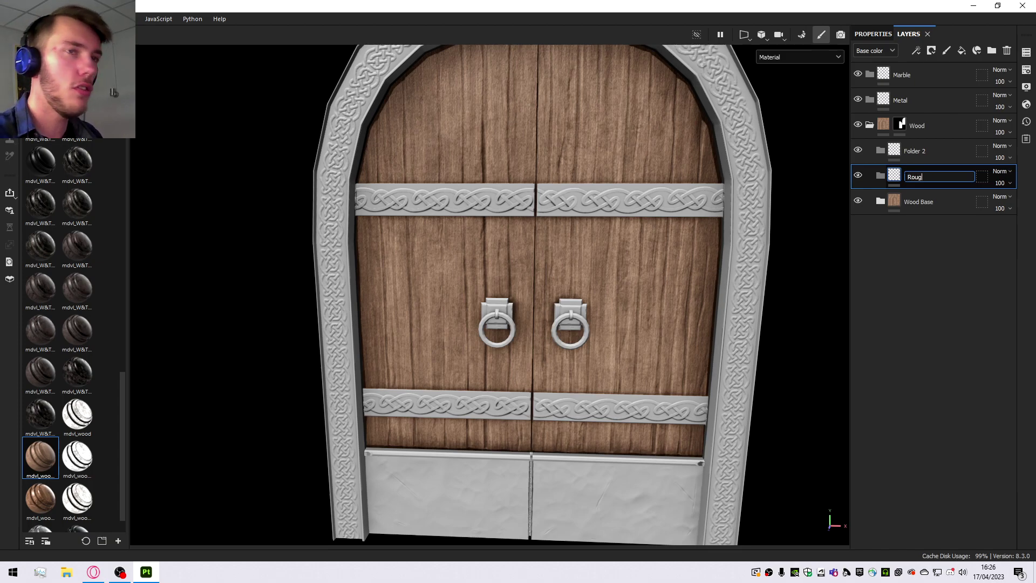
type("hess")
key("Return")
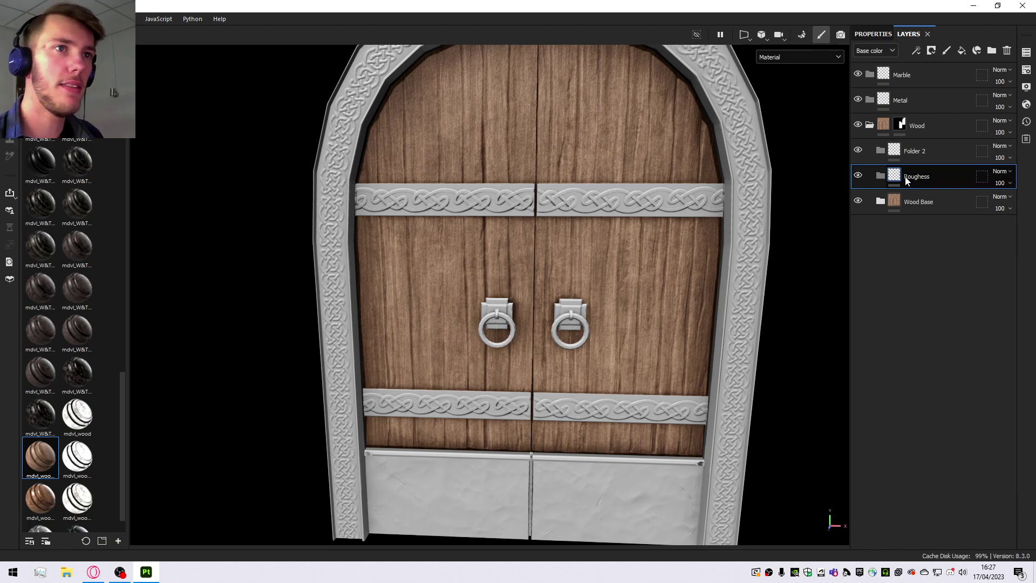
Rename the upper new folder in the Wood folder as Height.
double_click(919, 151)
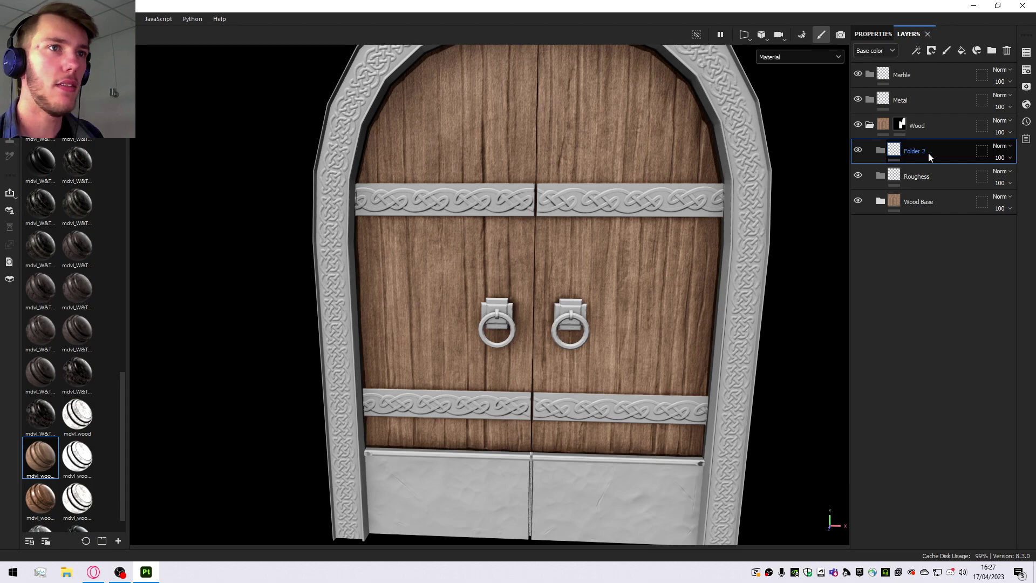
type("Heig")
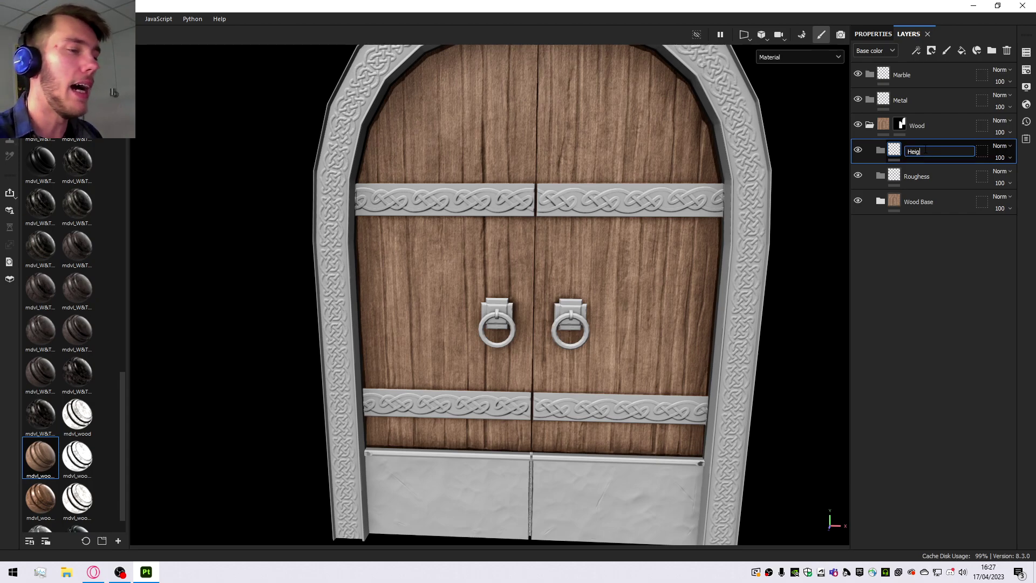
type("ht")
key("Return")
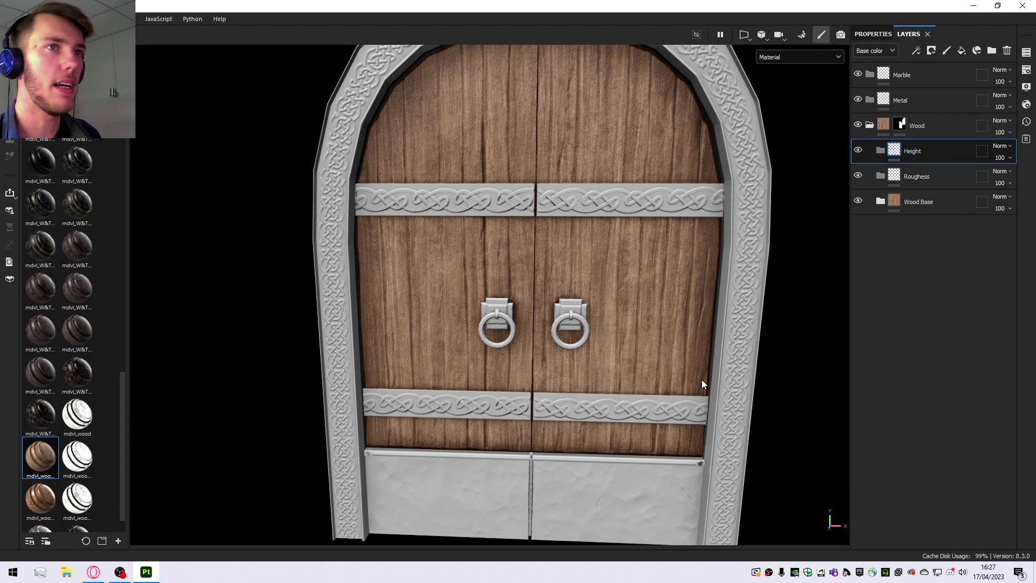
scroll(529, 223, "down", 4)
scroll(532, 228, "up", 4)
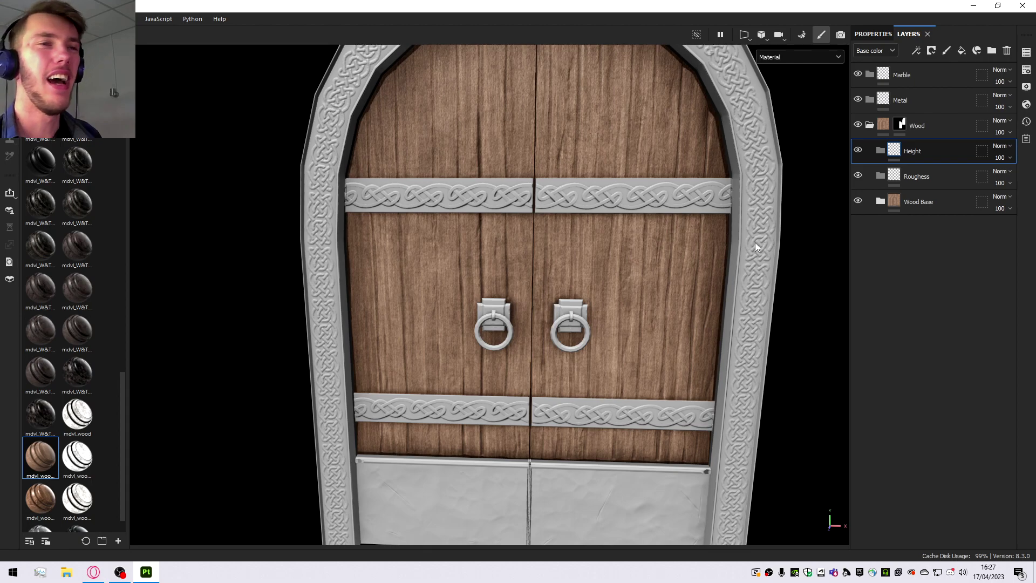
left_click(866, 52)
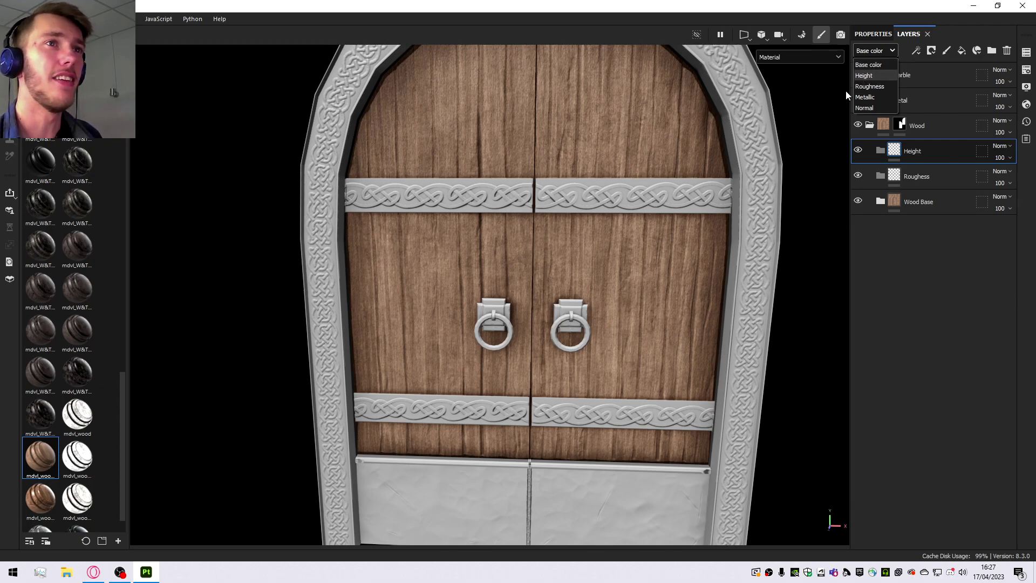
left_click(876, 51)
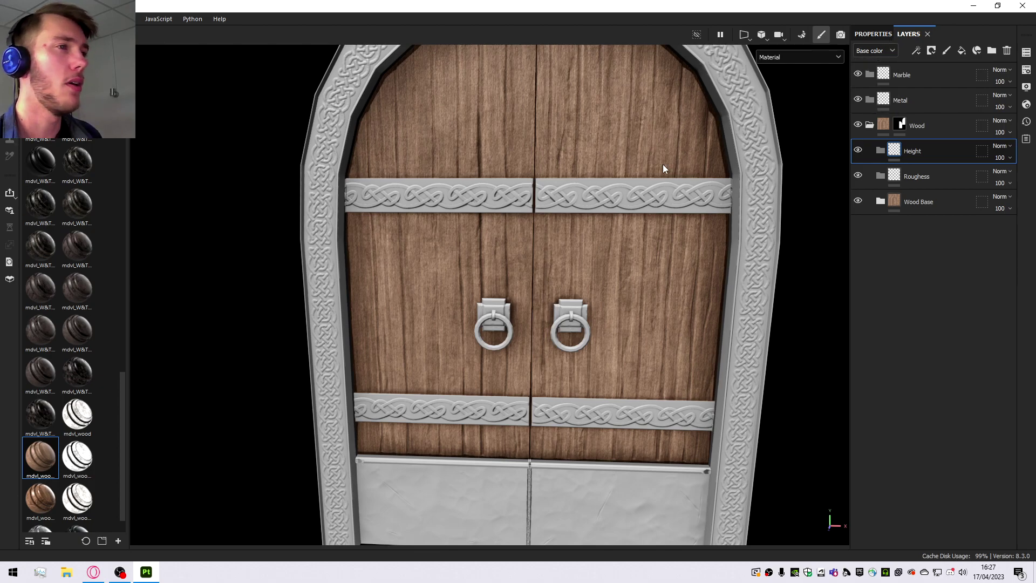
scroll(475, 255, "down", 3)
scroll(507, 264, "up", 5)
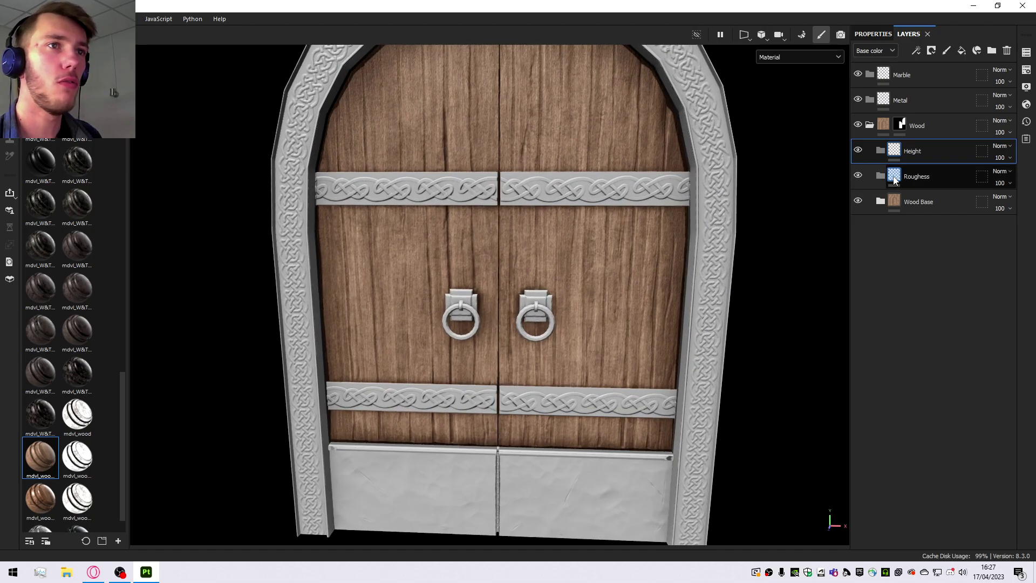
scroll(505, 190, "down", 3)
scroll(528, 154, "up", 3)
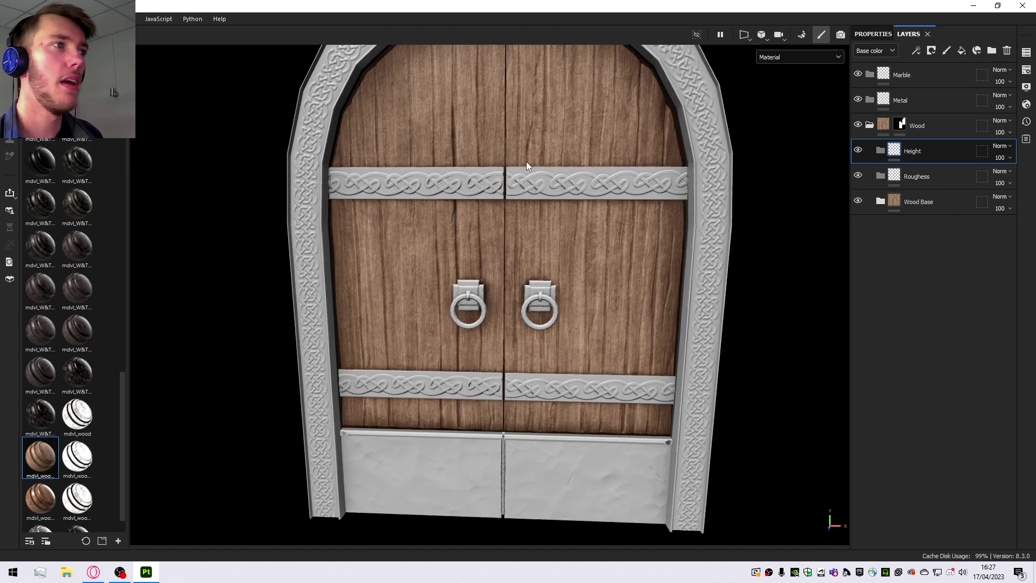
scroll(533, 157, "down", 2)
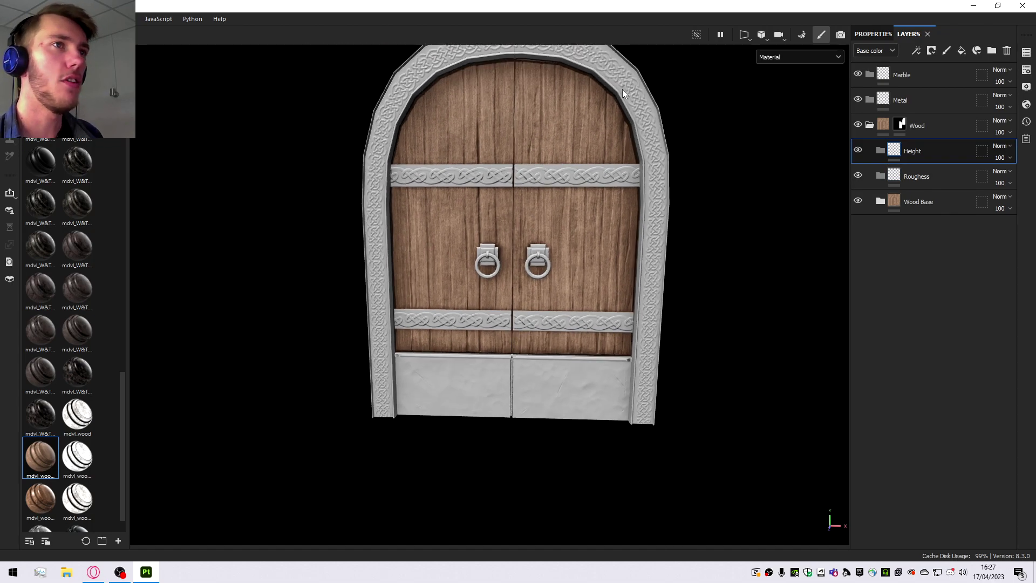
Display only the Roughness channel in the viewport and examine the roughness of the door planks.
left_click(769, 61)
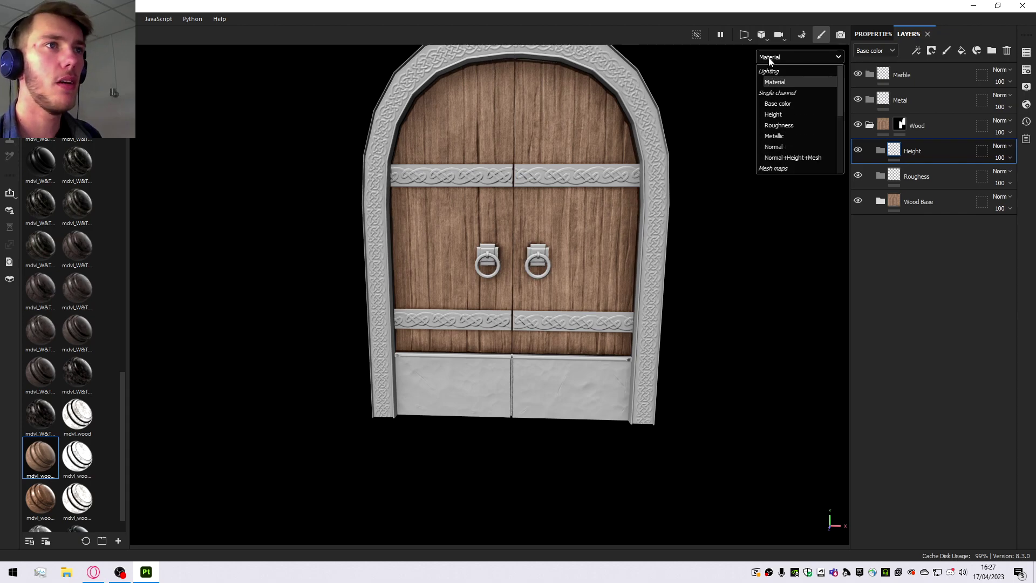
scroll(777, 112, "down", 1)
scroll(778, 111, "up", 1)
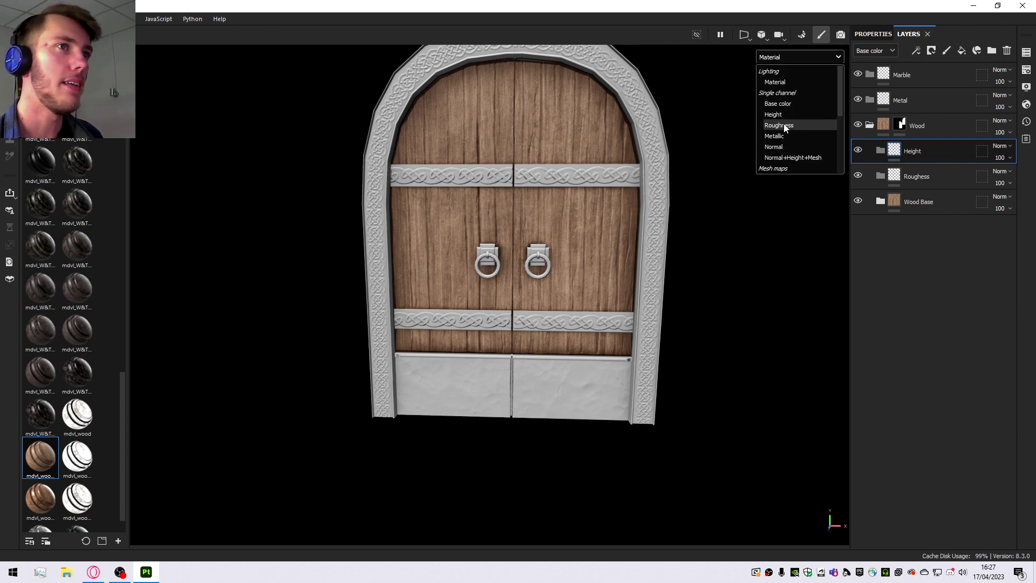
scroll(783, 133, "down", 2)
scroll(782, 140, "up", 2)
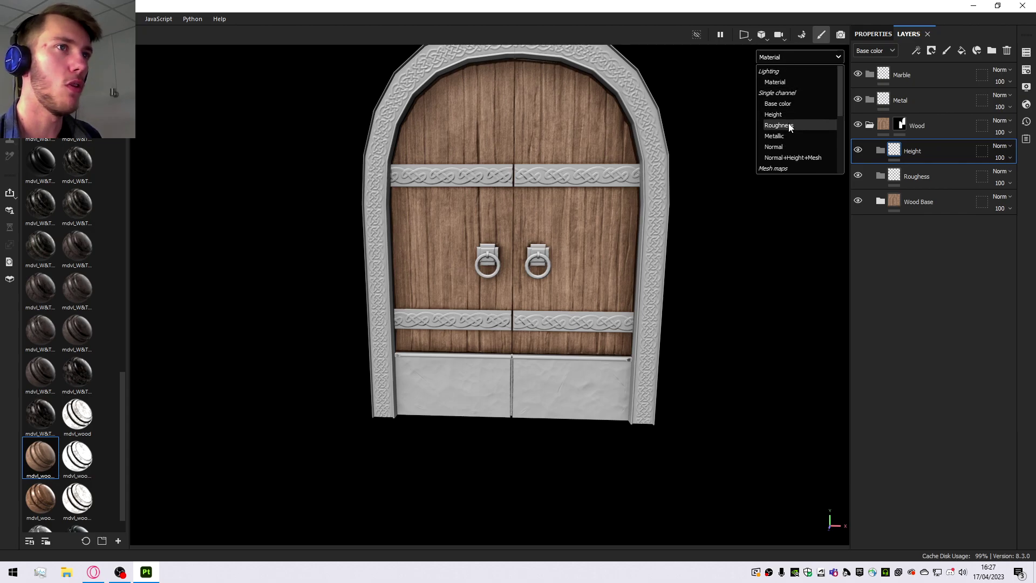
left_click(787, 125)
scroll(517, 231, "up", 2)
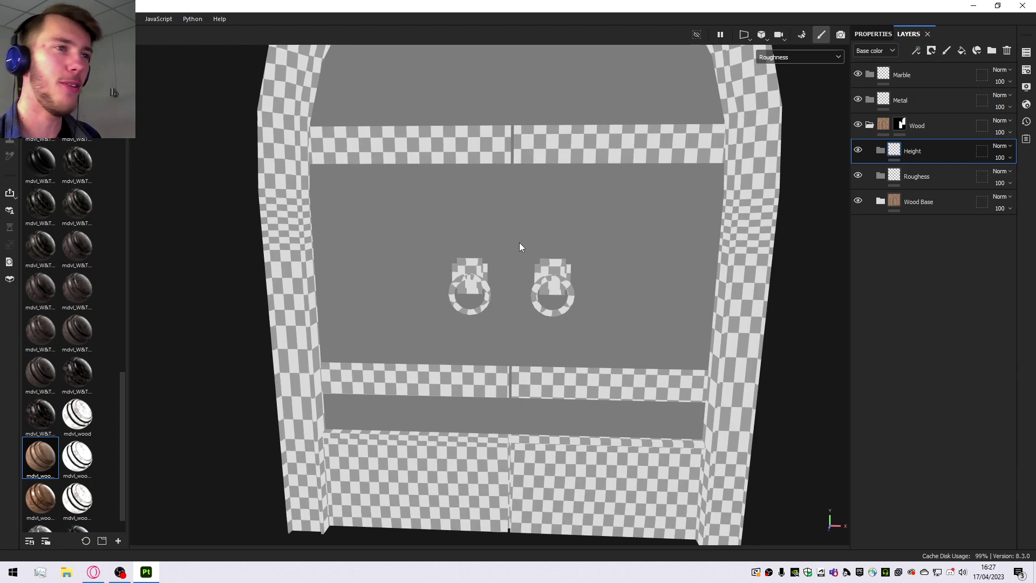
right_click_drag(562, 238, 537, 222, "alt")
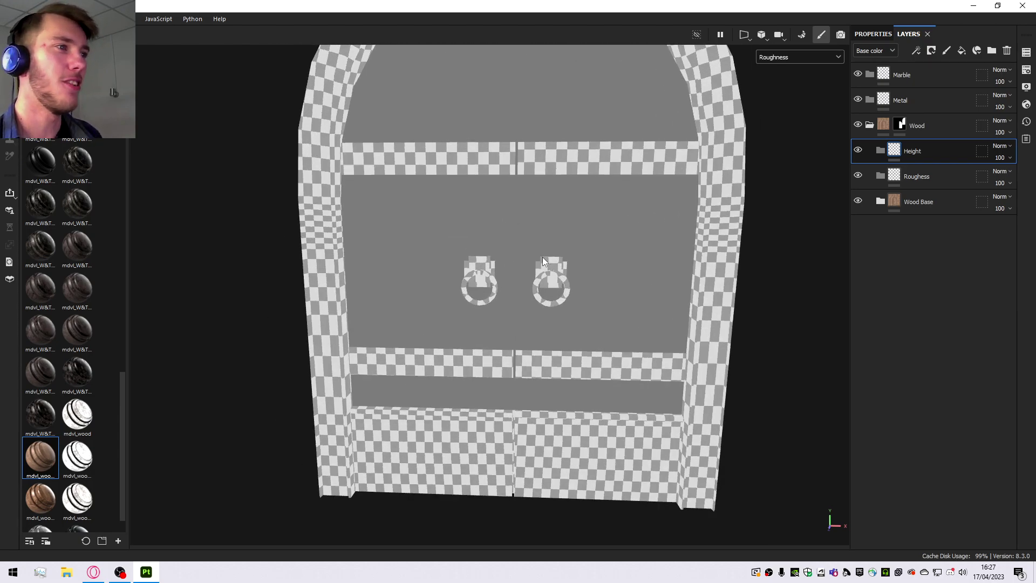
left_click_drag(542, 257, 565, 240, "alt")
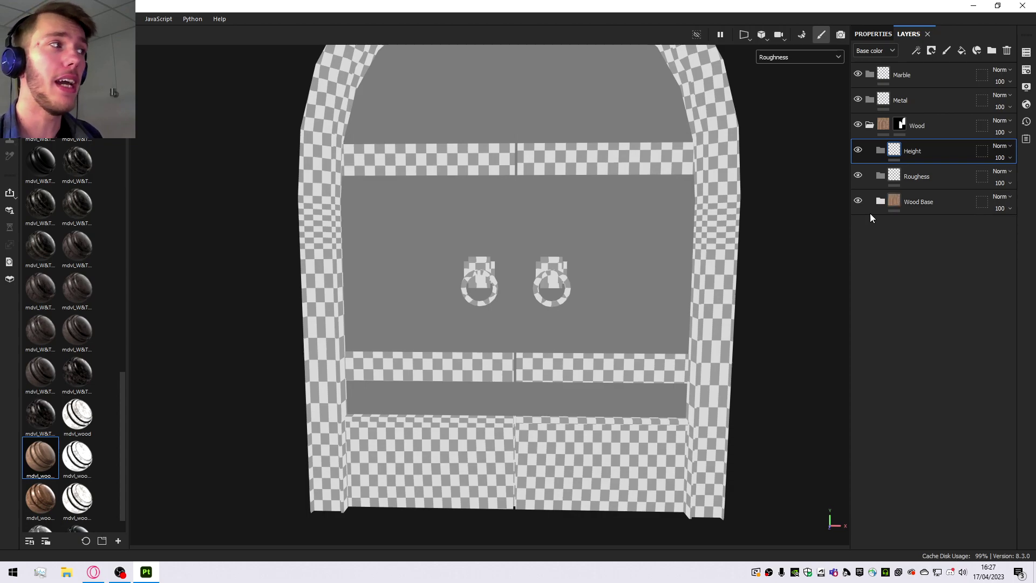
scroll(524, 313, "down", 5)
scroll(515, 259, "up", 5)
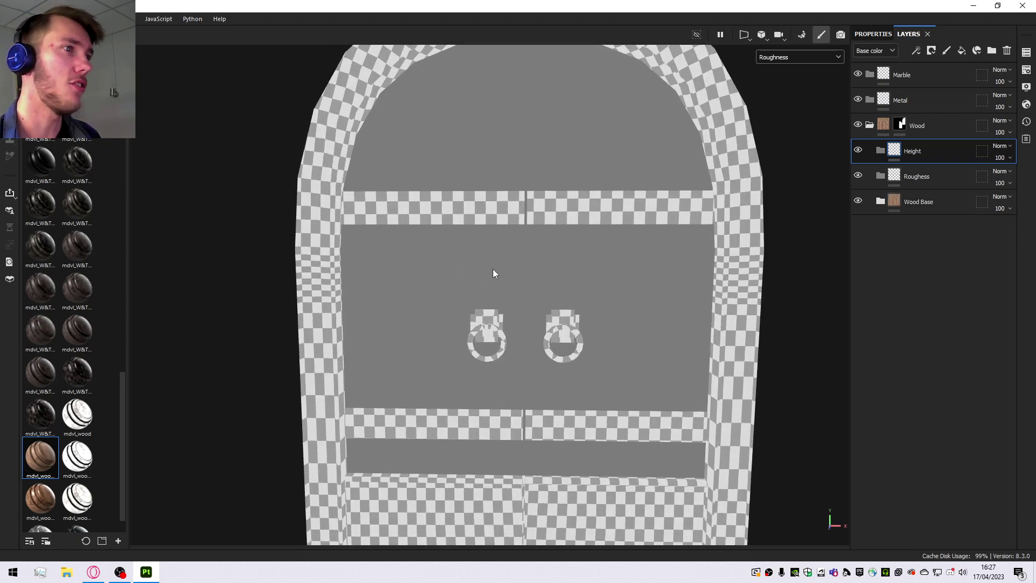
scroll(505, 276, "down", 3)
scroll(537, 278, "up", 3)
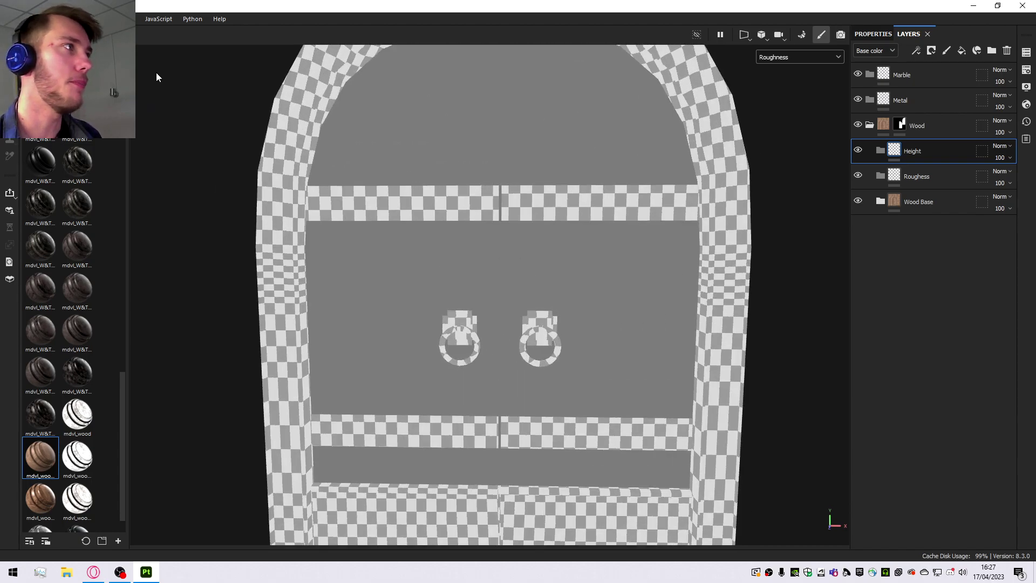
Search the asset library for wood grunge textures and compare the previews of Grunge Wood Hard and Wood 01.
key("BackSpace")
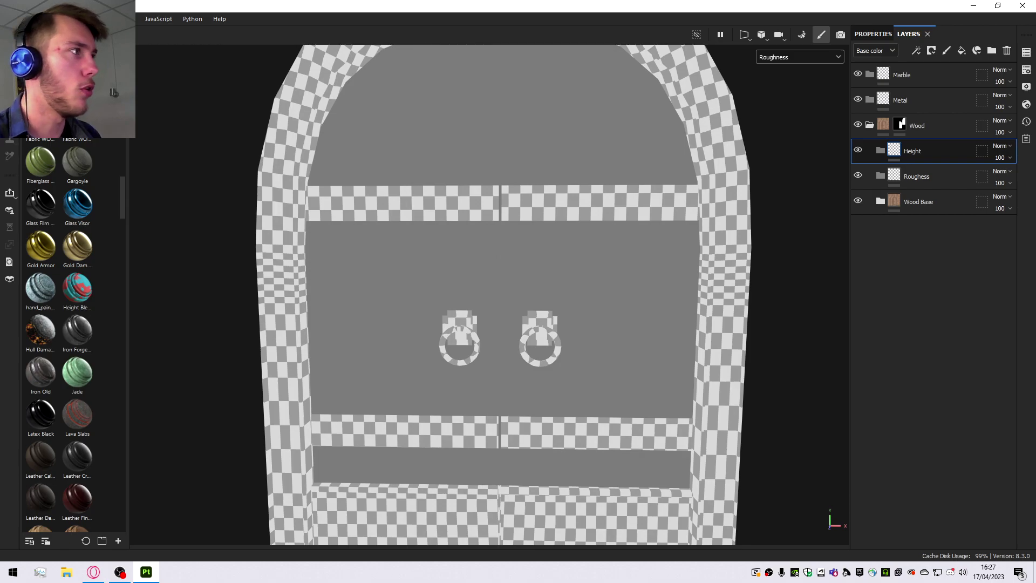
type("wood")
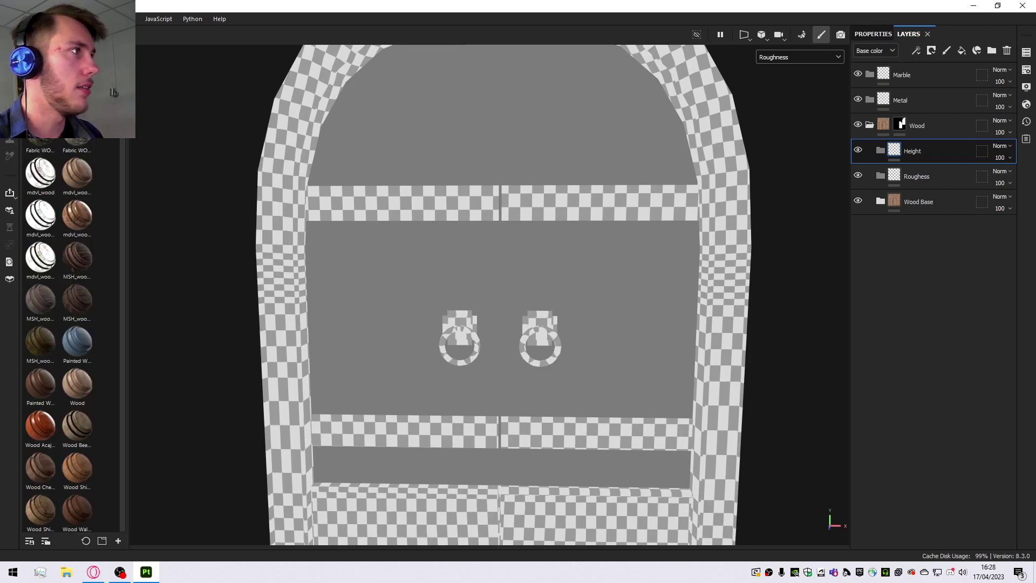
left_click(32, 81)
left_click(47, 166)
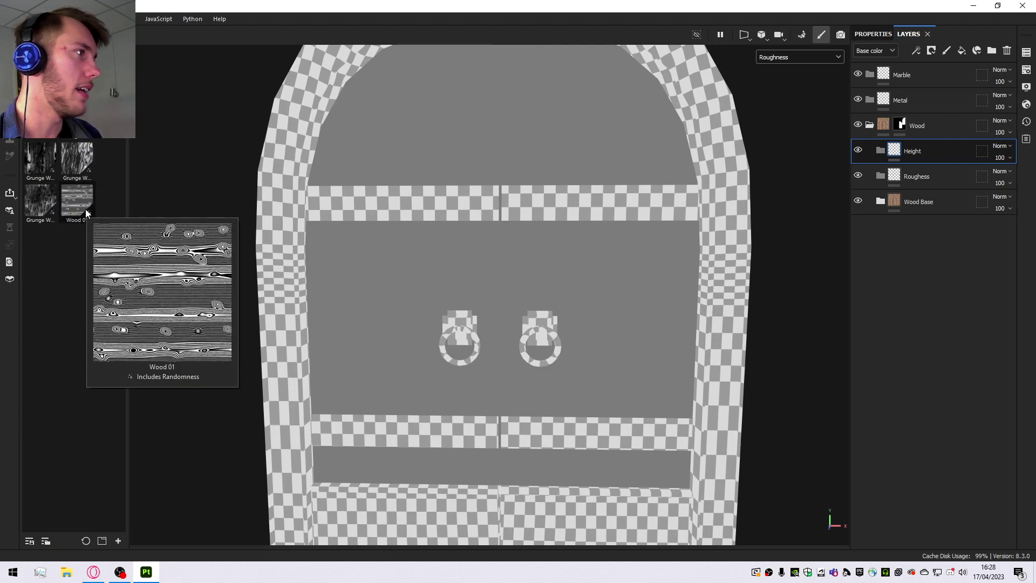
mouse_move(41, 205)
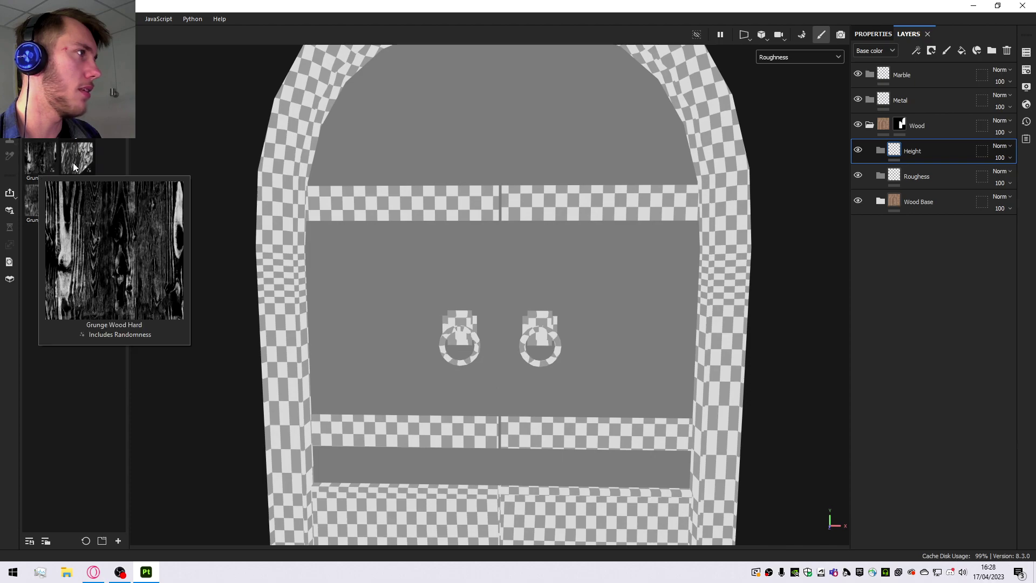
mouse_move(38, 141)
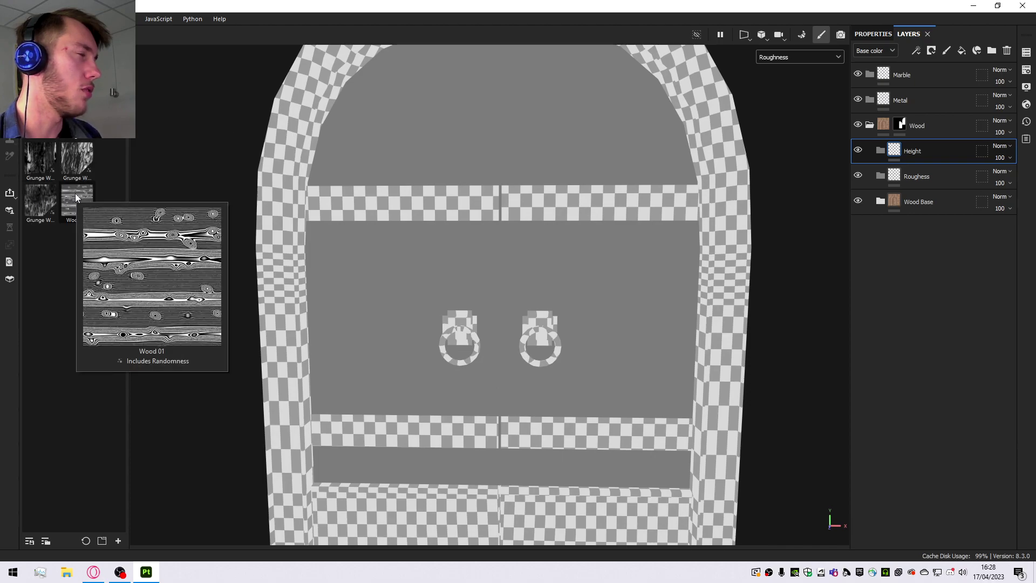
mouse_move(43, 167)
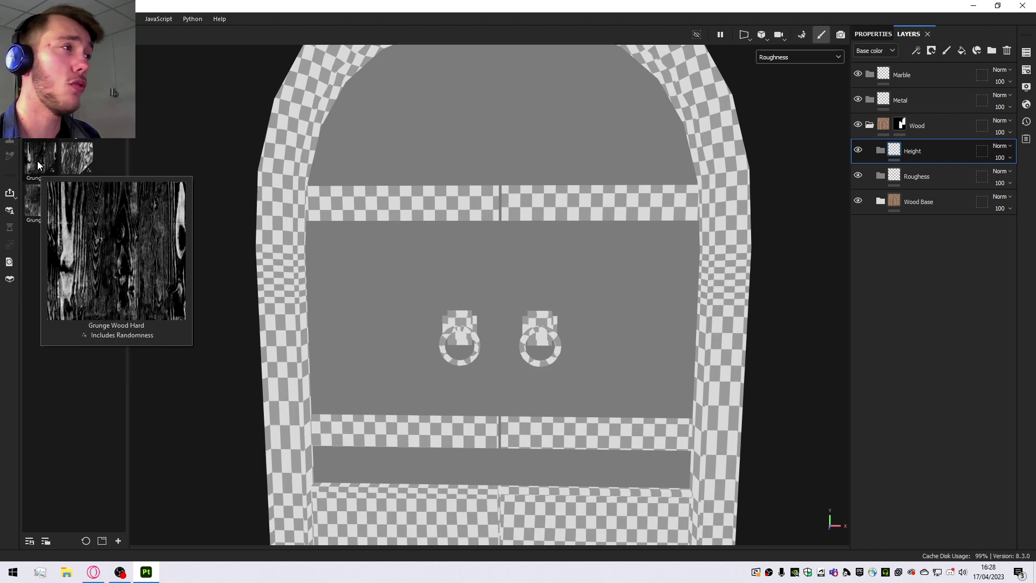
Add a fill layer inside the Roughess folder and name it Rough1.
left_click(929, 180)
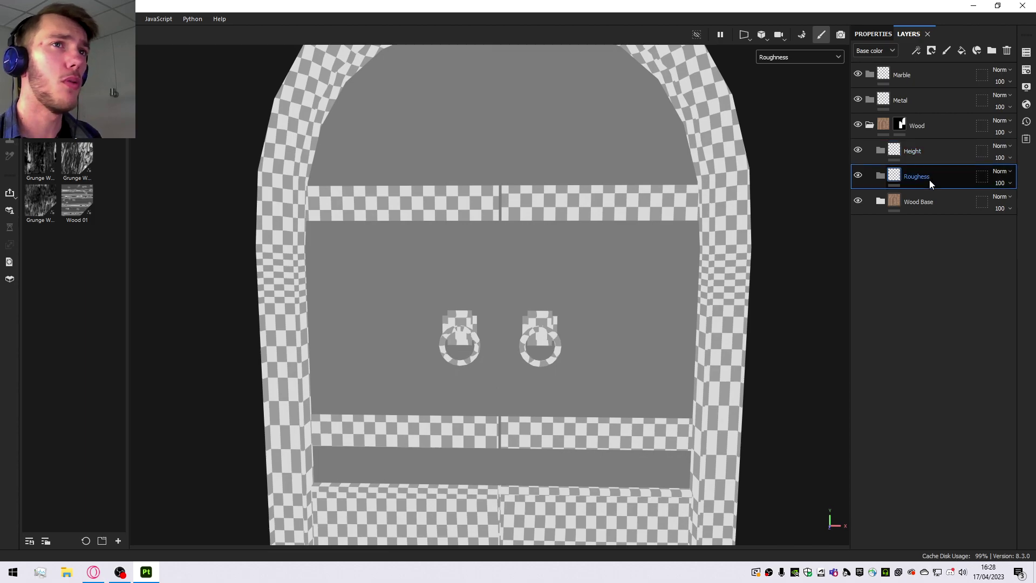
left_click(961, 51)
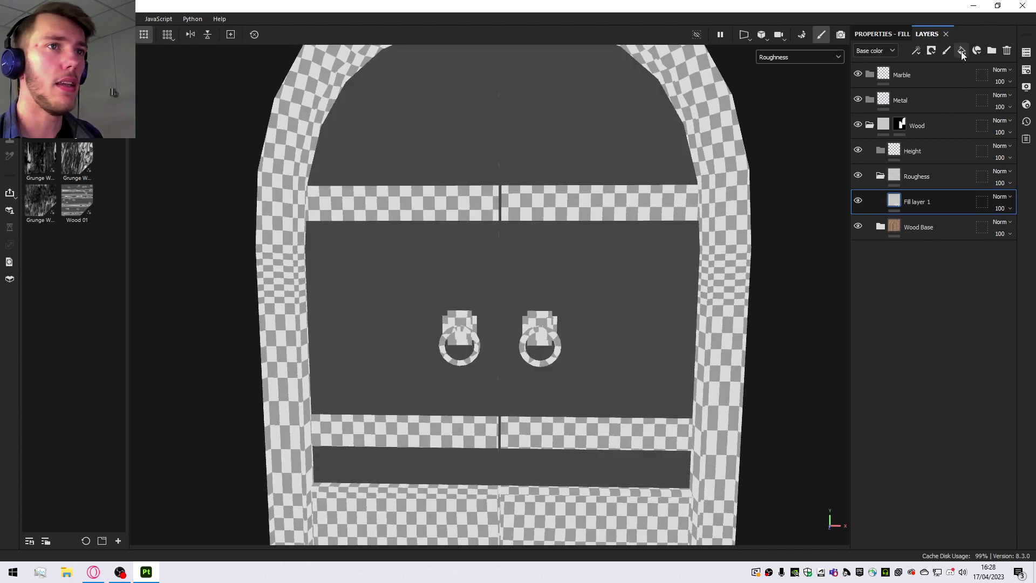
double_click(917, 202)
type("Rough1")
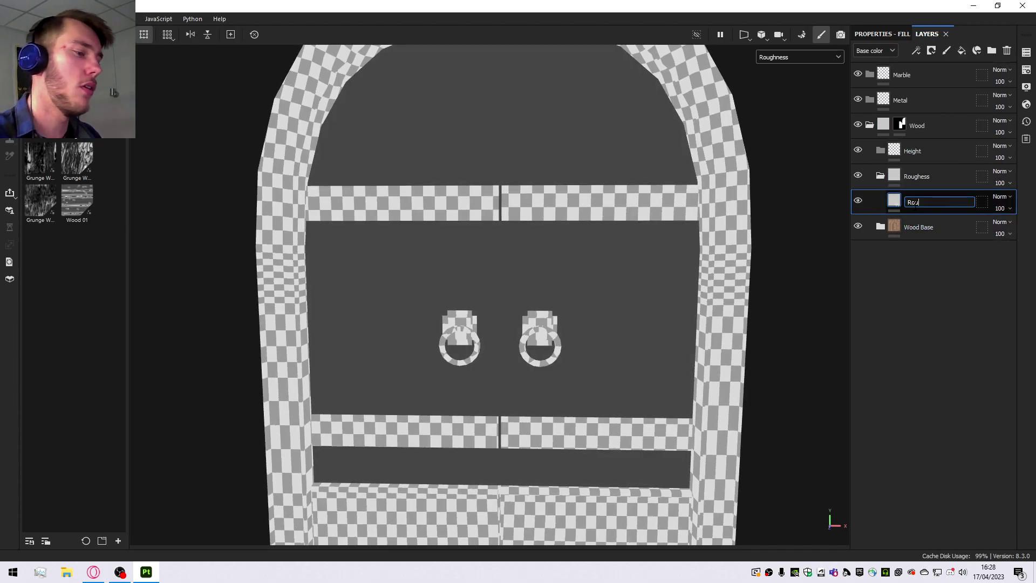
key("Return")
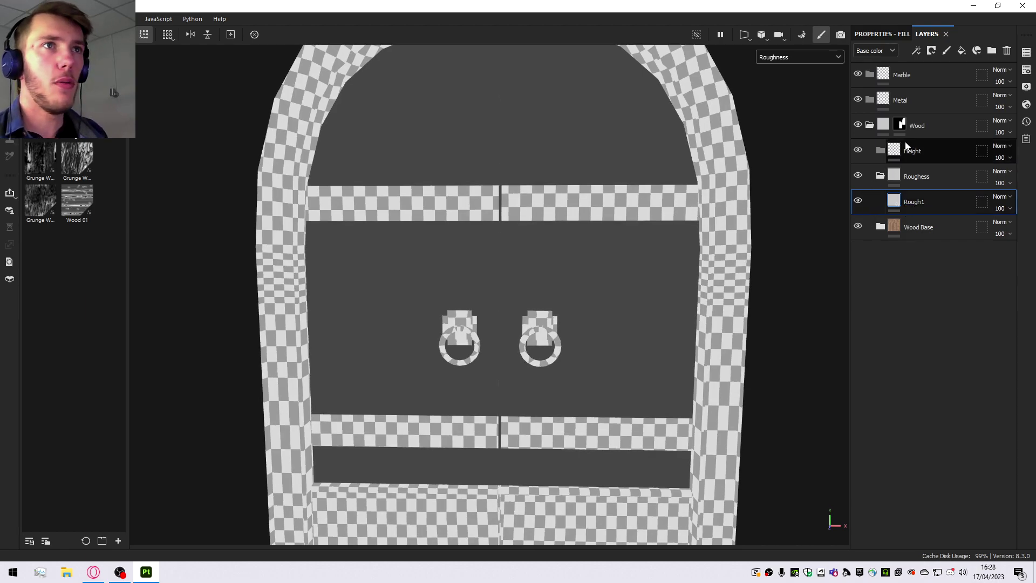
left_click(880, 35)
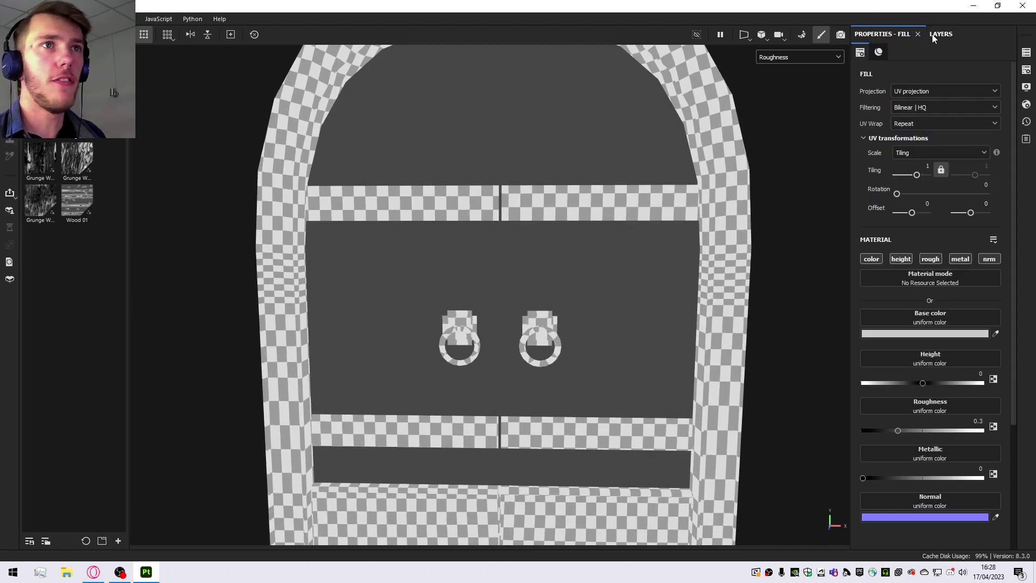
left_click(88, 19)
mouse_move(103, 32)
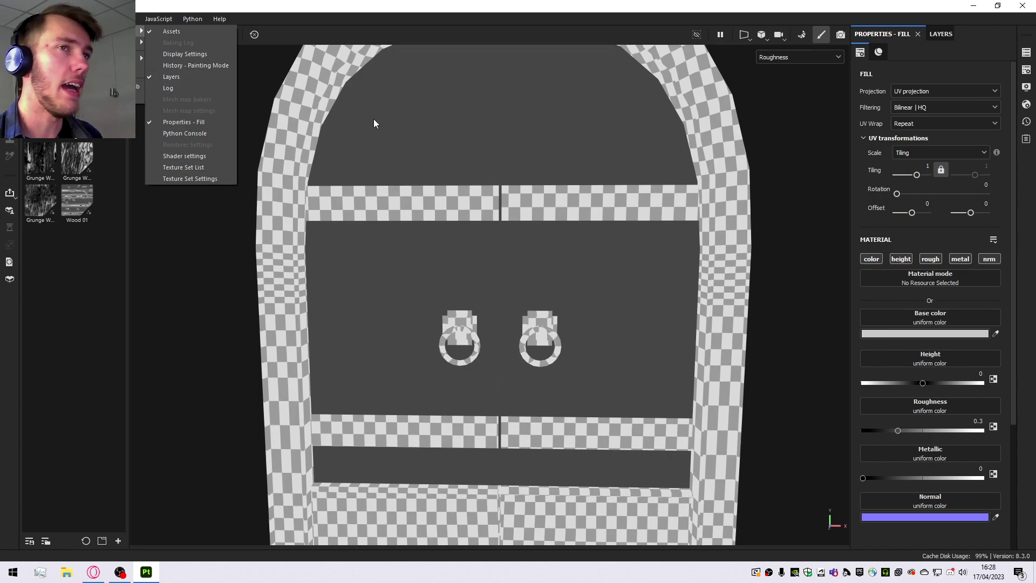
left_click(939, 34)
left_click(939, 34)
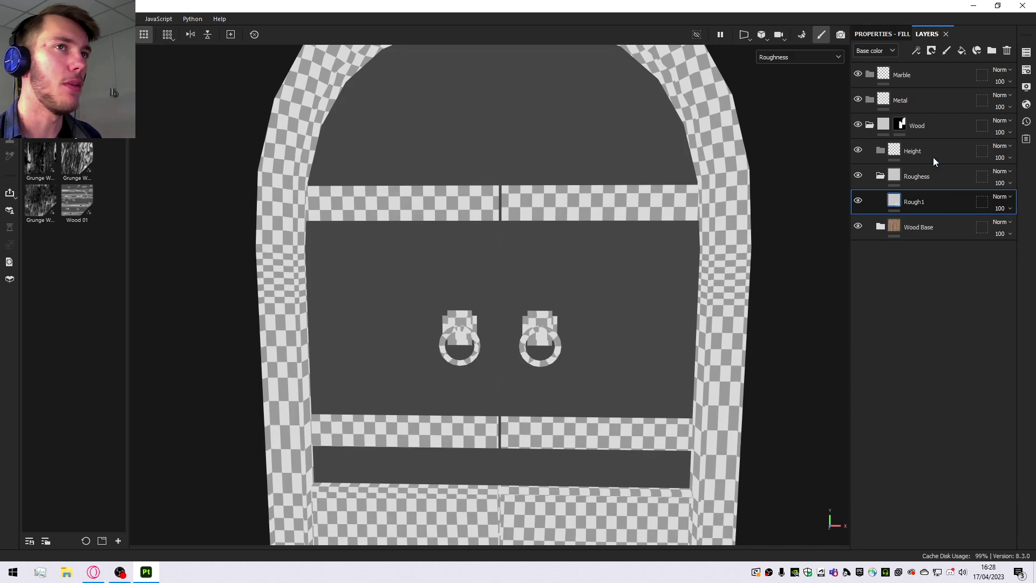
scroll(513, 296, "down", 5)
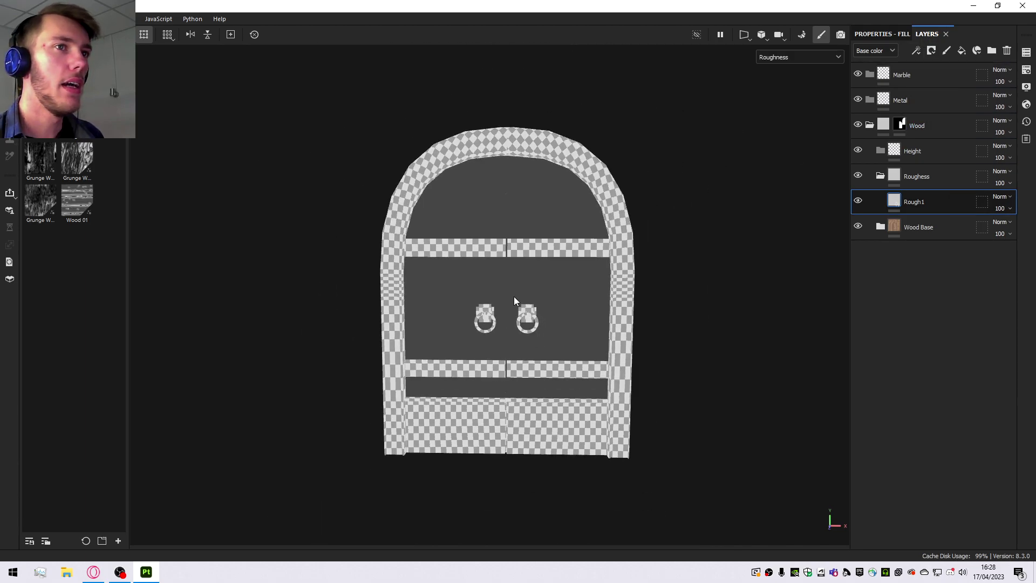
scroll(529, 336, "up", 5)
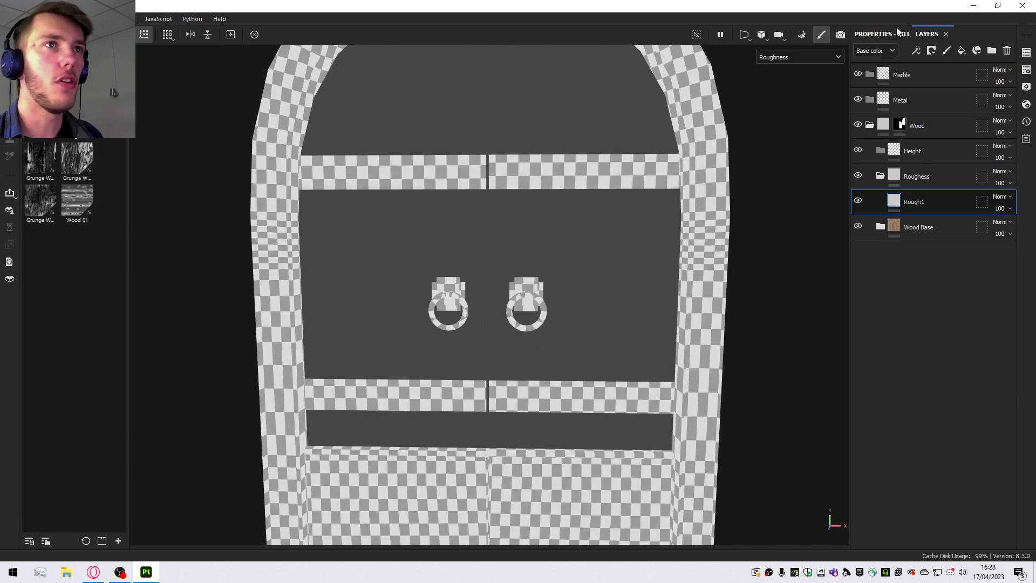
Restrict the Rough1 fill layer to the roughness channel by disabling color, height, metal and normal.
left_click(881, 34)
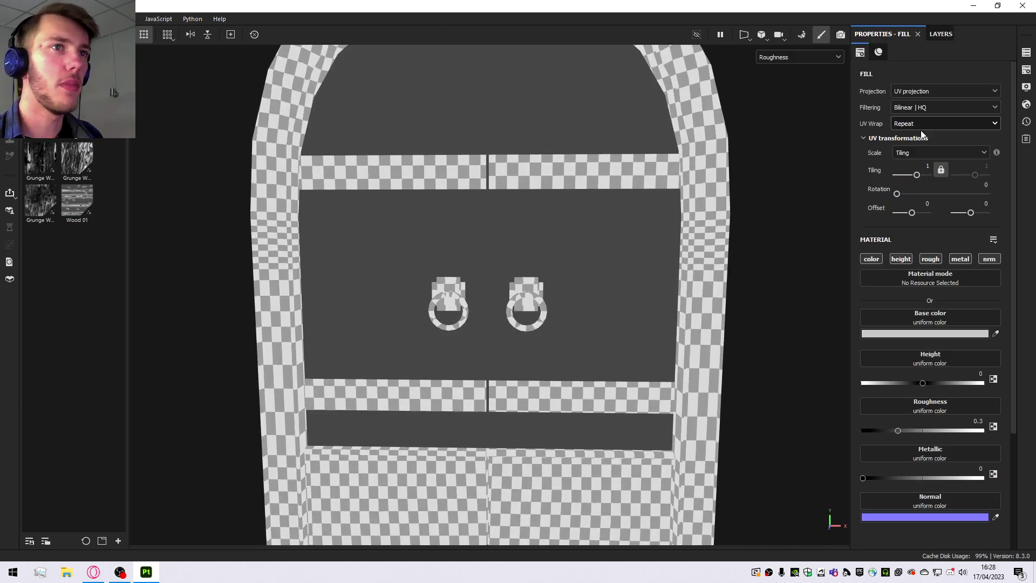
left_click(929, 259)
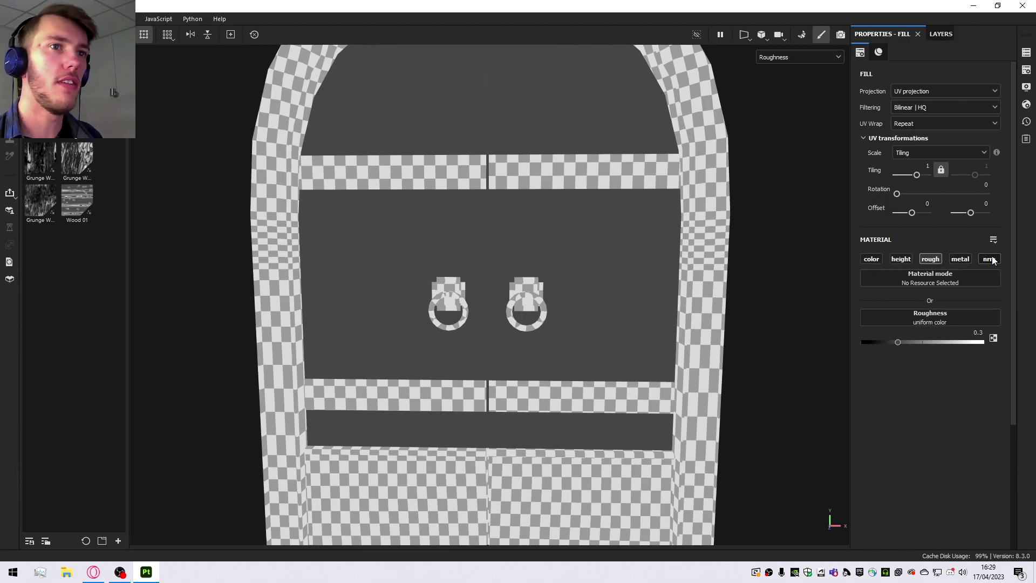
left_click(874, 259)
left_click(881, 259)
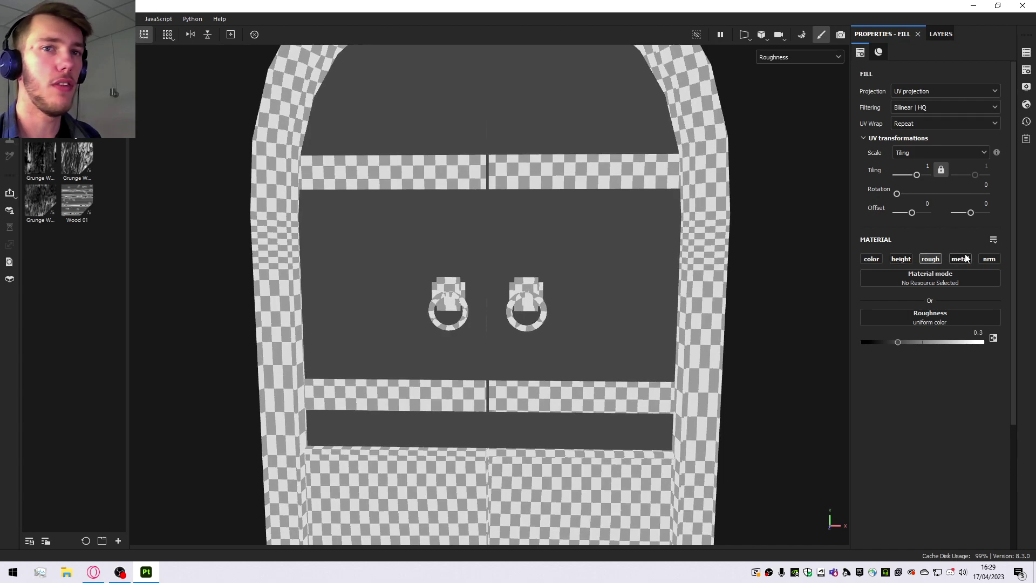
Try Rough1's uniform roughness at about 0.07, 1 and 0.5.
left_click_drag(900, 342, 870, 331)
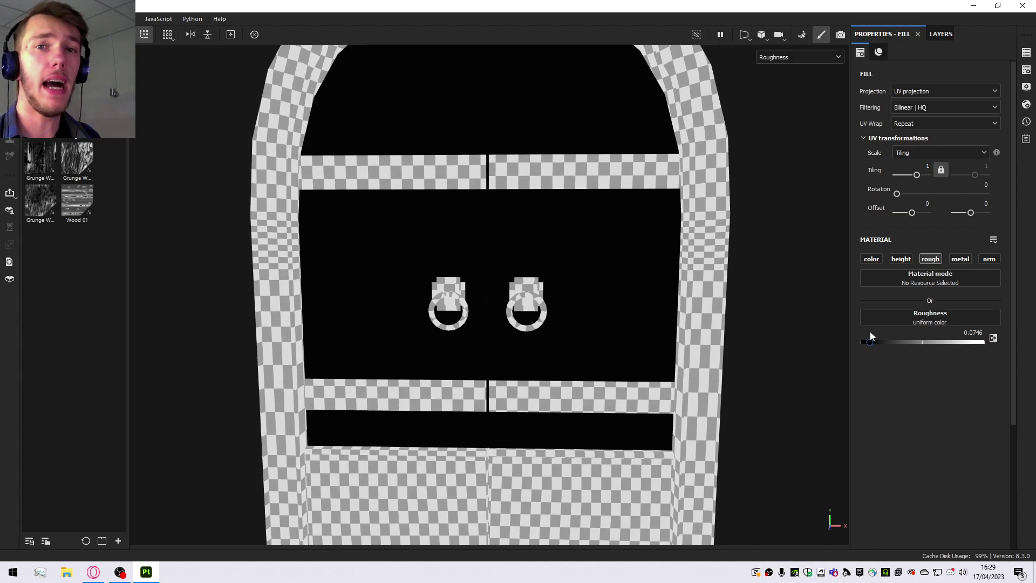
left_click_drag(869, 331, 1005, 338)
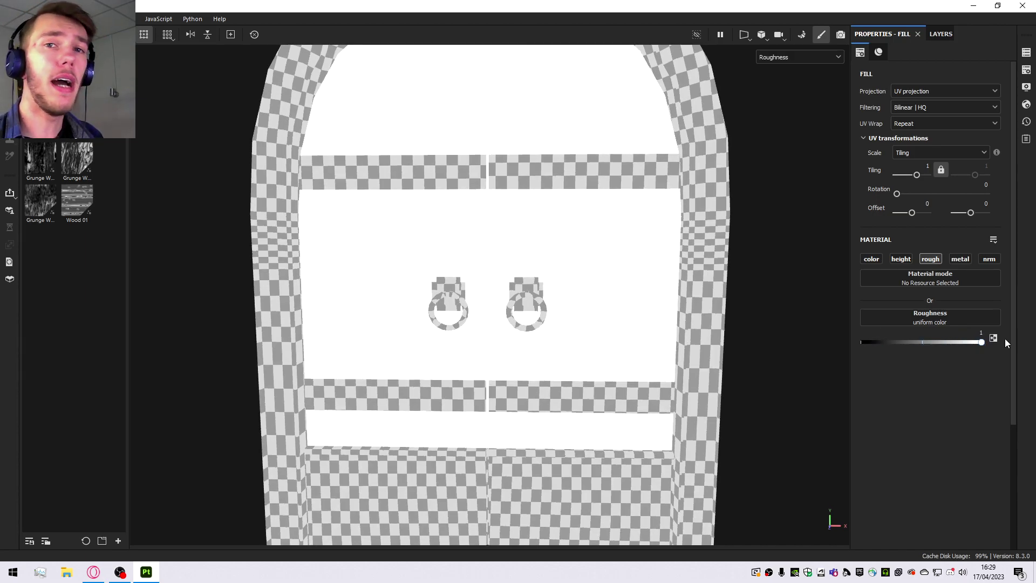
left_click(922, 341)
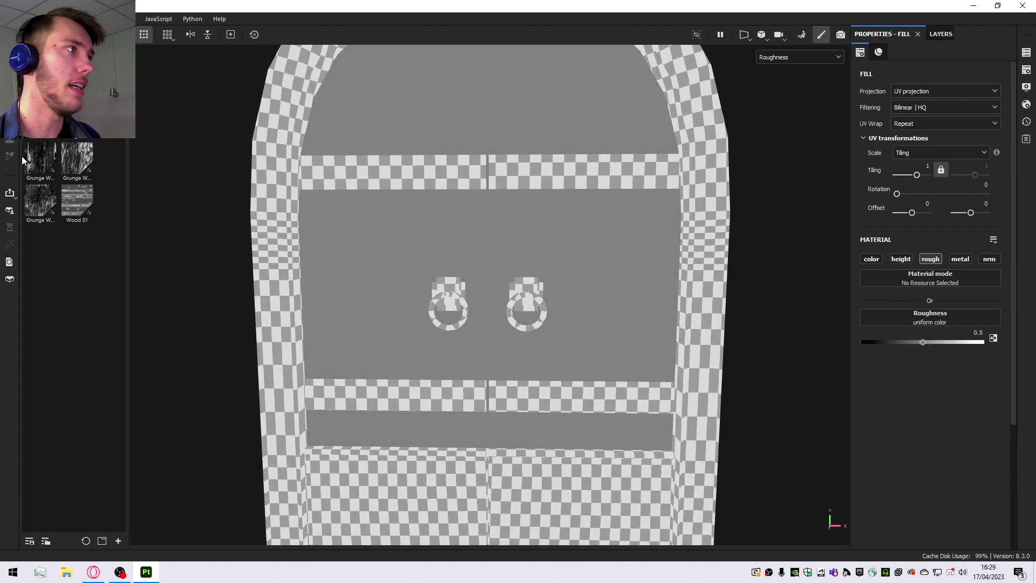
Apply the Grunge Wood Hard texture to the roughness channel of the Rough1 layer.
left_click_drag(34, 165, 899, 318)
scroll(486, 296, "down", 1)
scroll(474, 301, "up", 2)
middle_click_drag(437, 280, 474, 301, "alt")
left_click_drag(474, 301, 368, 265, "alt")
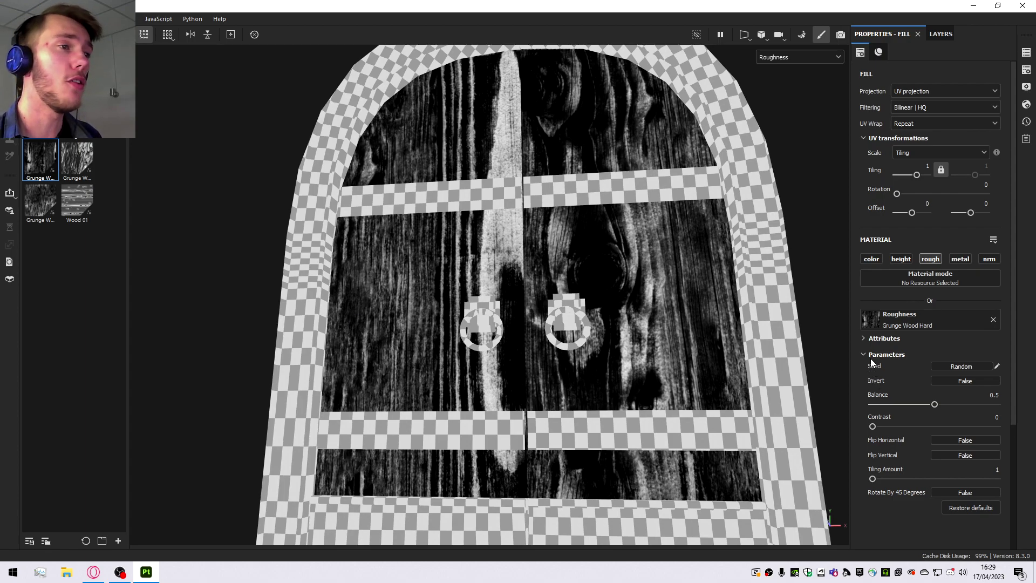
scroll(537, 363, "down", 3)
scroll(571, 275, "up", 6)
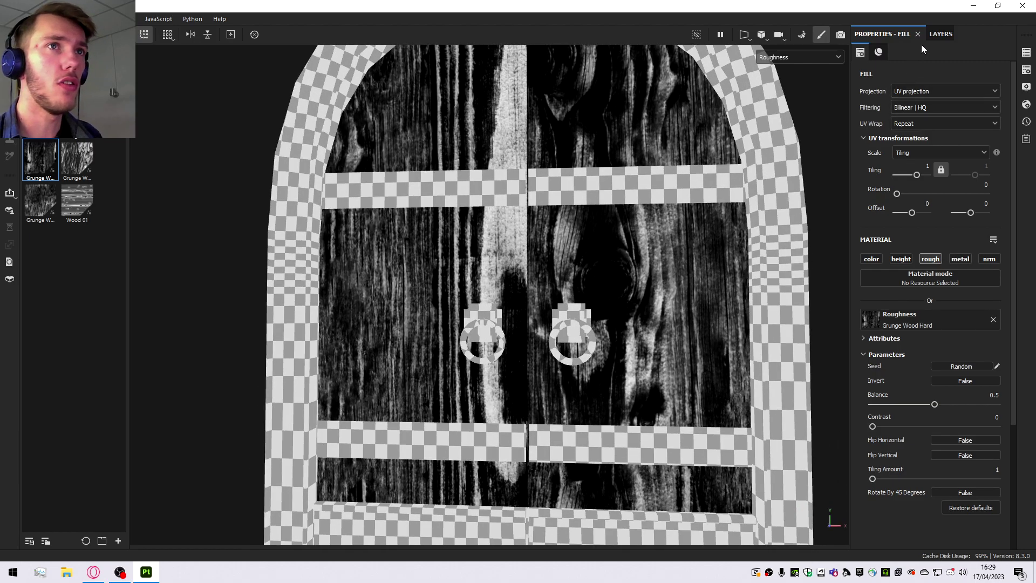
Set the Rough1 fill's tiling to 4 and invert its Grunge Wood Hard texture.
left_click_drag(917, 175, 919, 177)
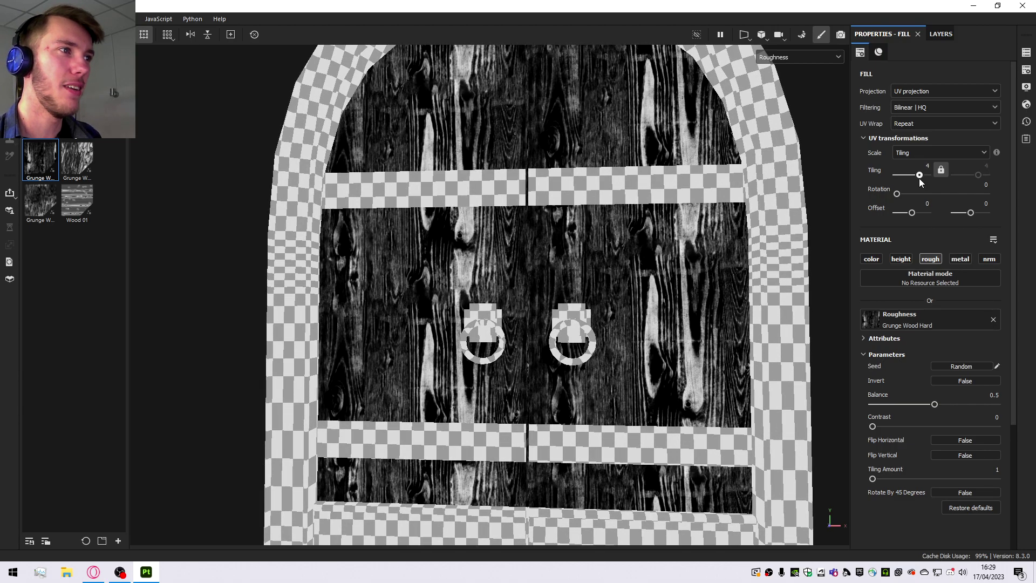
left_click_drag(919, 178, 918, 178)
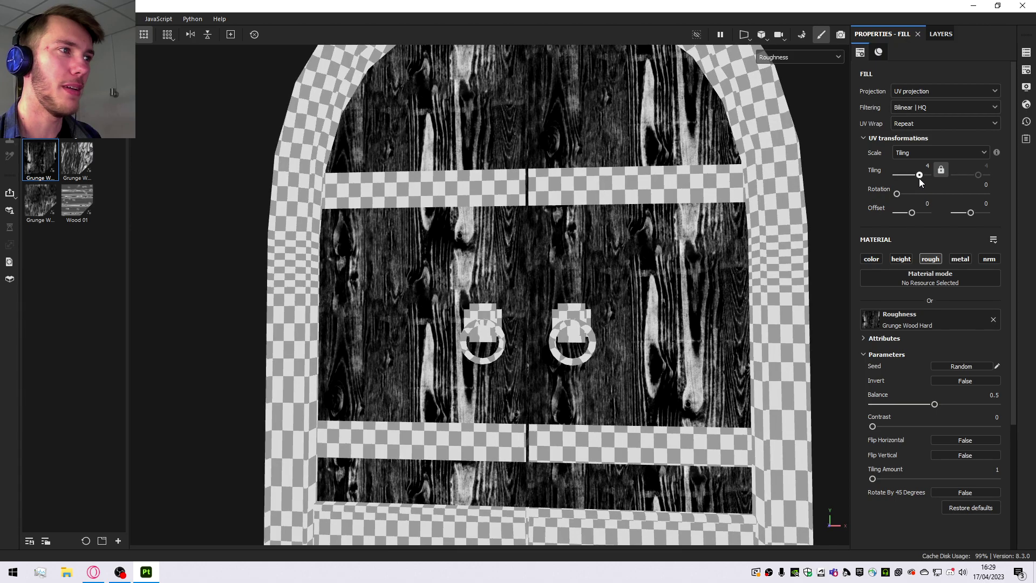
left_click_drag(545, 334, 559, 285, "alt")
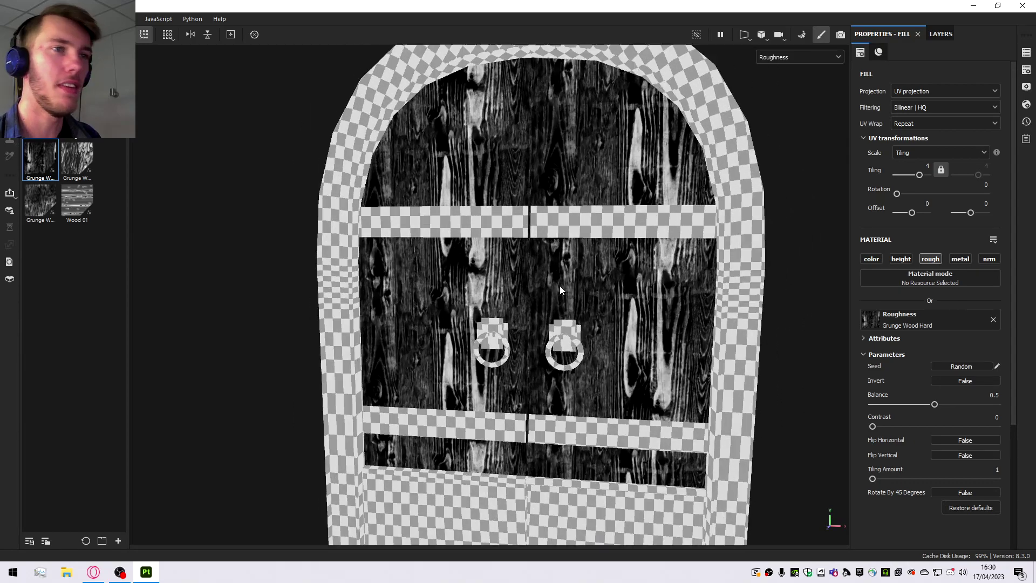
left_click(962, 381)
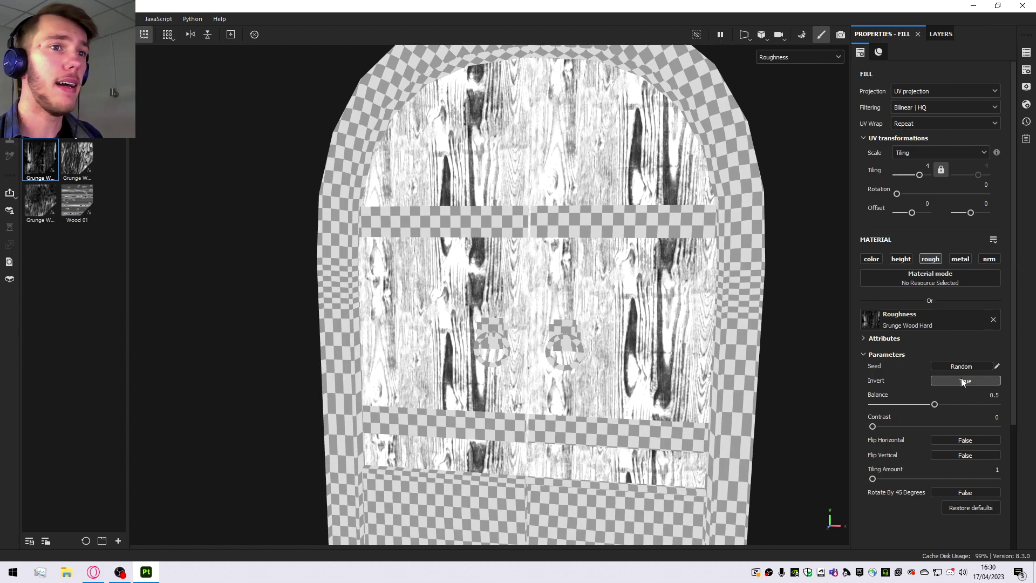
scroll(520, 309, "up", 5)
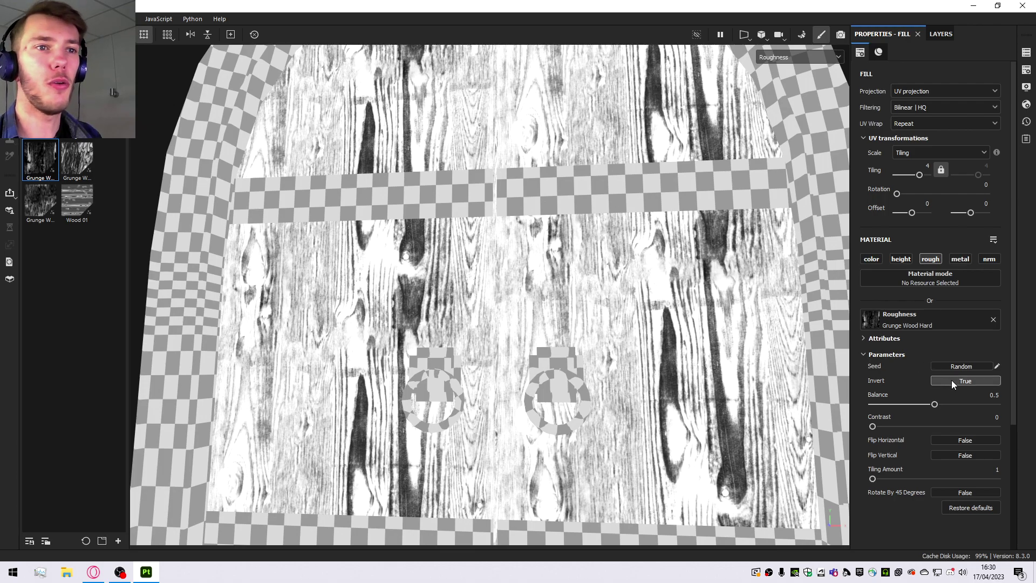
Show the full Material in the viewport and toggle the Rough1 layer's visibility to compare the door with and without it.
left_click(940, 33)
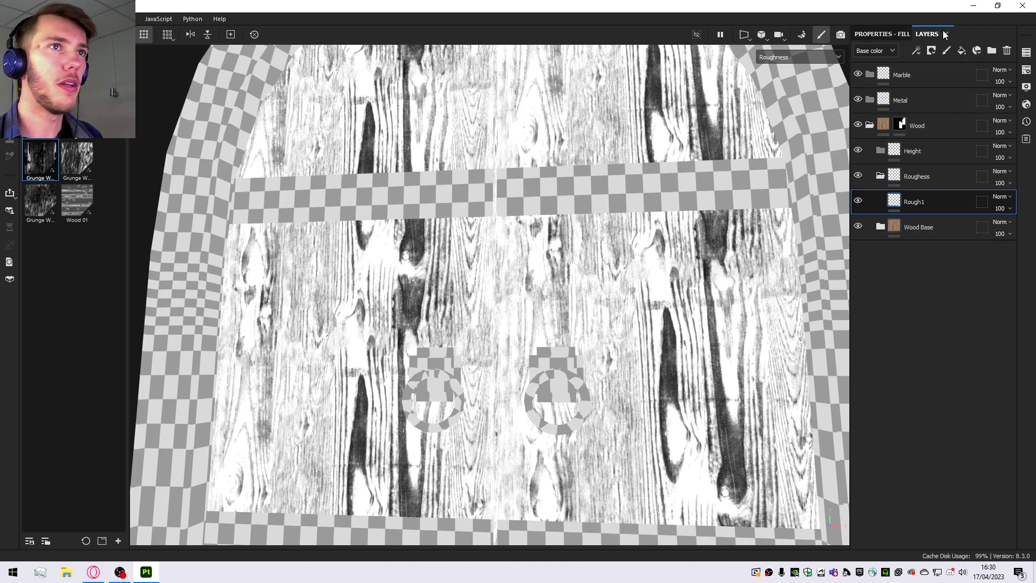
left_click(798, 57)
left_click(776, 84)
scroll(561, 300, "up", 2)
left_click(861, 200)
left_click(861, 200)
left_click(861, 200)
left_click(860, 202)
left_click(860, 201)
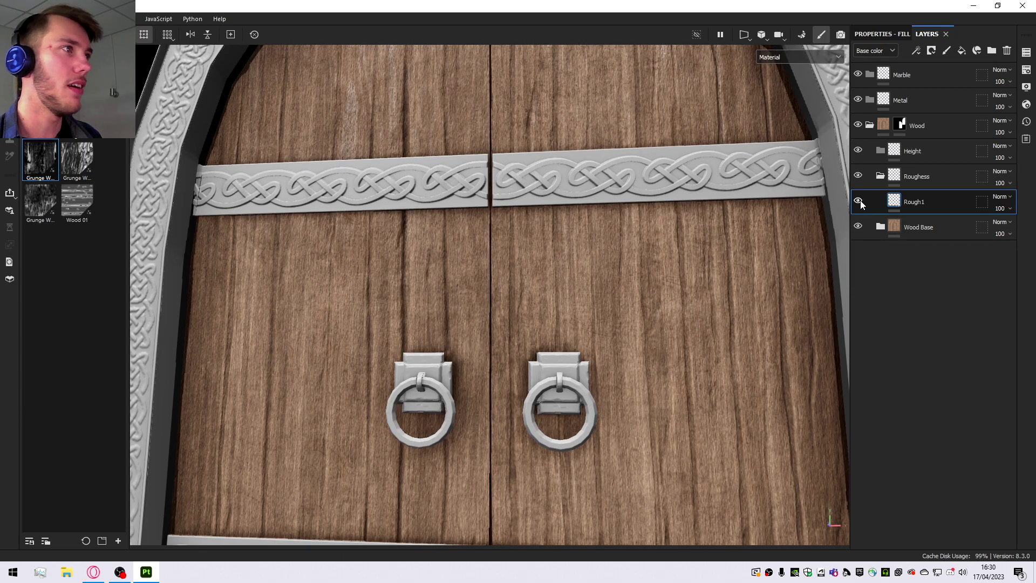
Examine how the wood planks reflect light with the roughness variation, close up and from different angles.
scroll(348, 102, "up", 3)
left_click_drag(383, 165, 515, 205, "alt")
key("f")
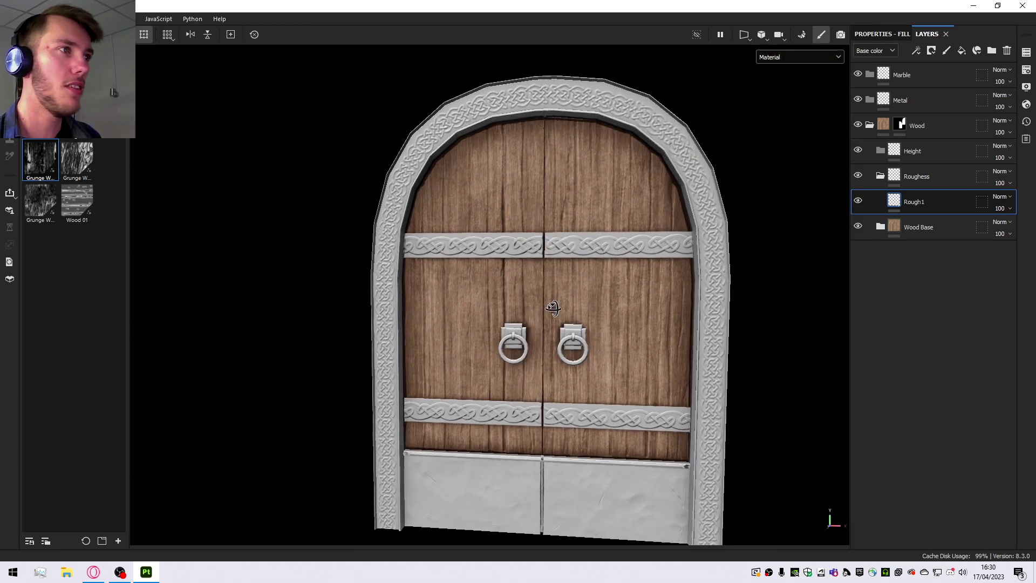
left_click_drag(552, 307, 563, 163, "alt")
key("f")
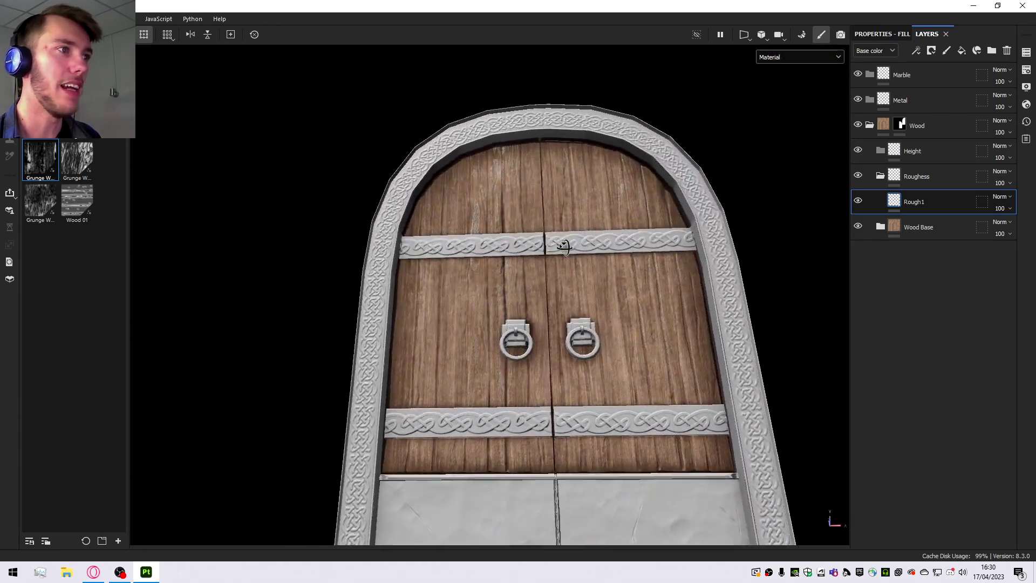
left_click_drag(555, 238, 578, 305, "alt")
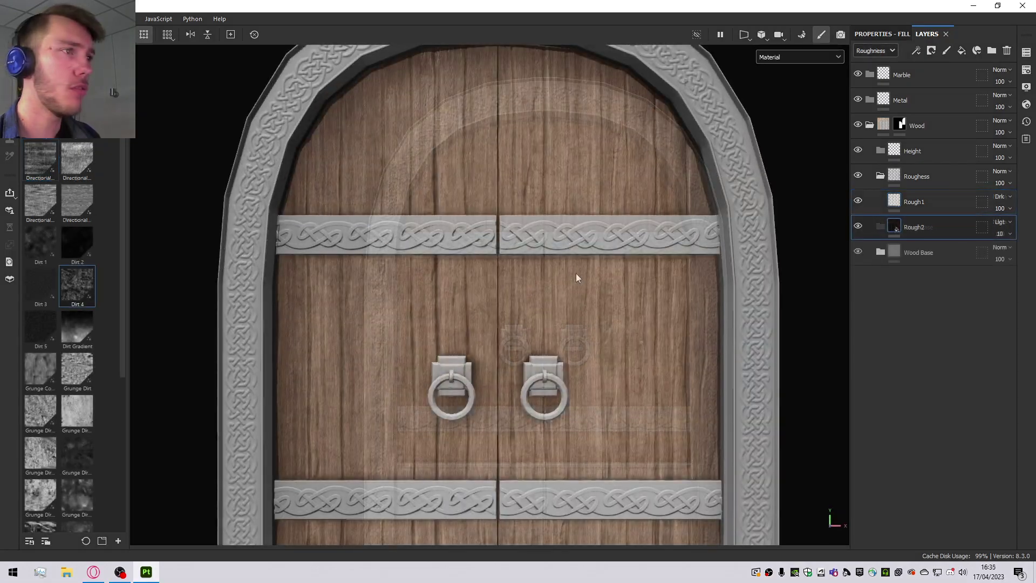
scroll(575, 273, "up", 3)
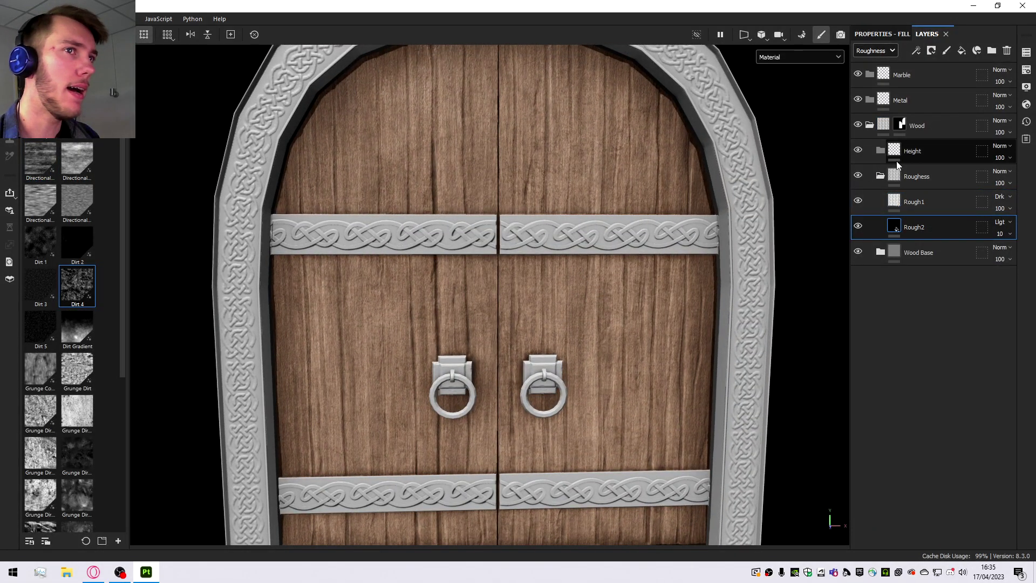
Add a fill layer named AO inside the Height folder and open its fill properties.
left_click(944, 151)
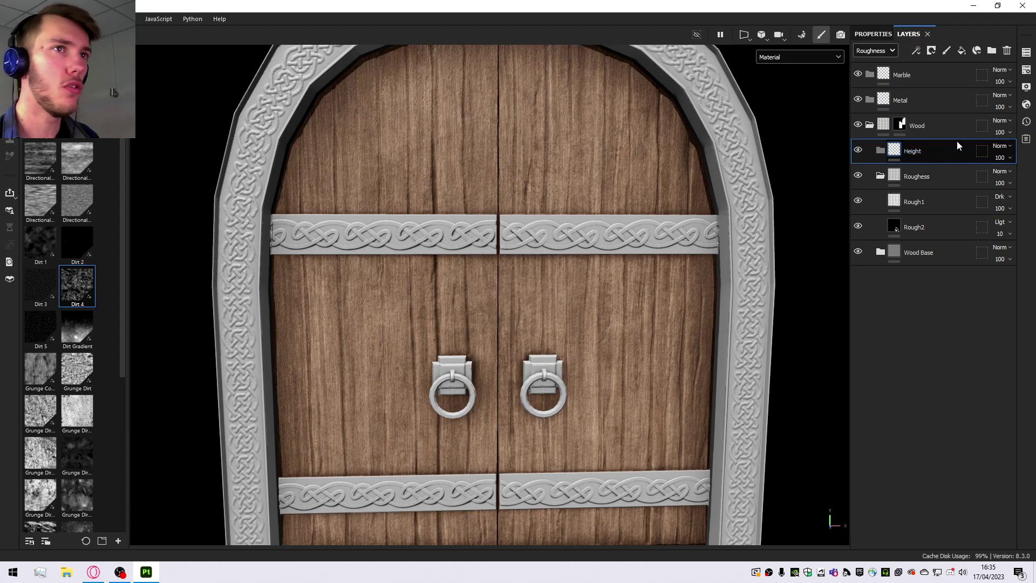
key("f")
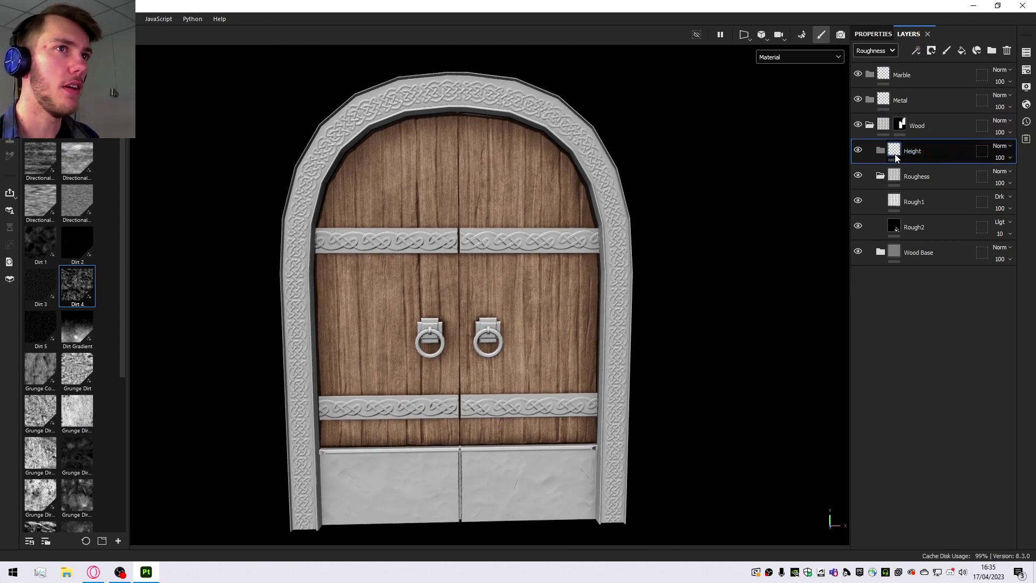
mouse_move(895, 156)
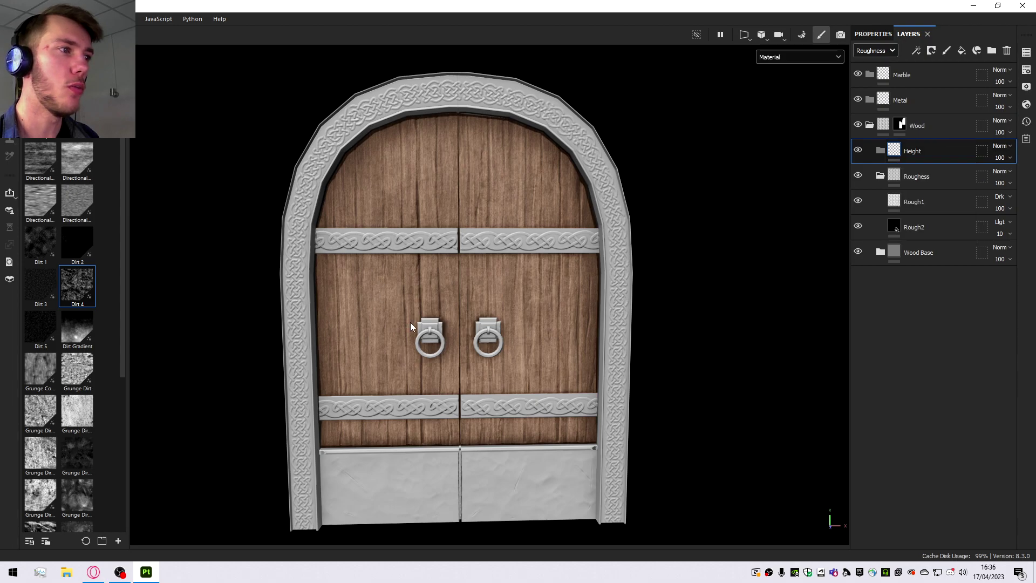
scroll(534, 313, "up", 5)
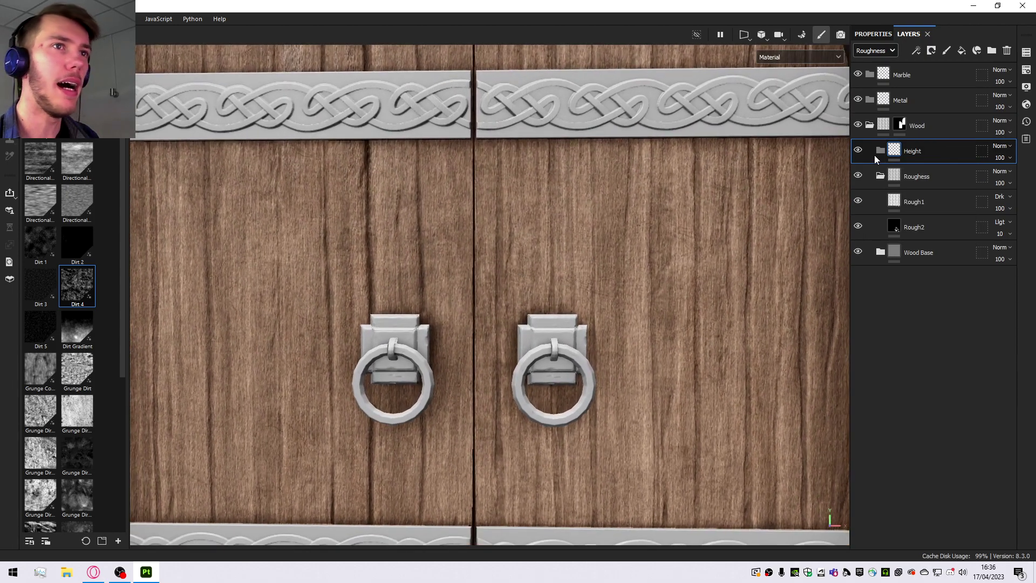
left_click(961, 50)
double_click(909, 178)
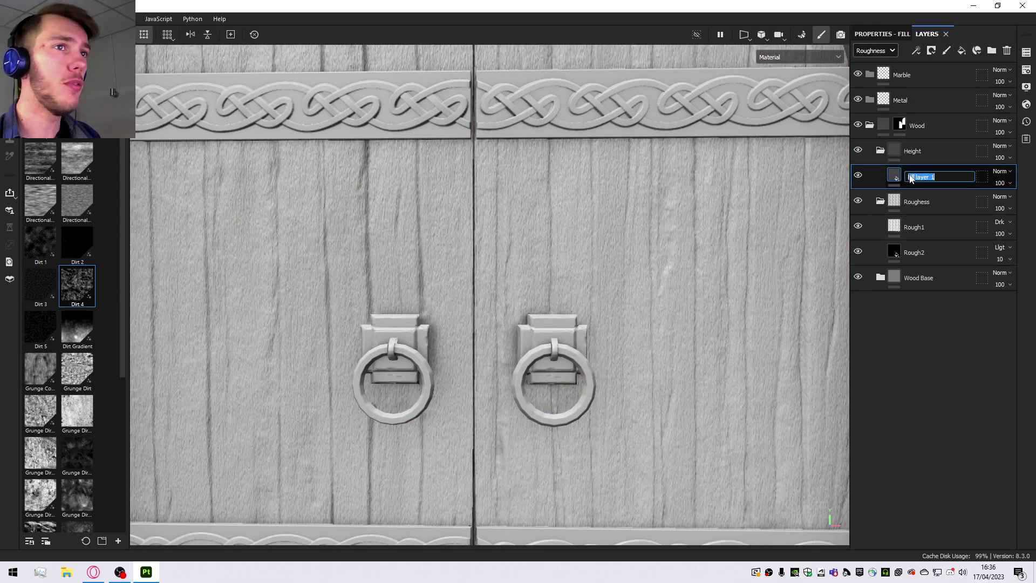
type("H")
type("AO")
key("Return")
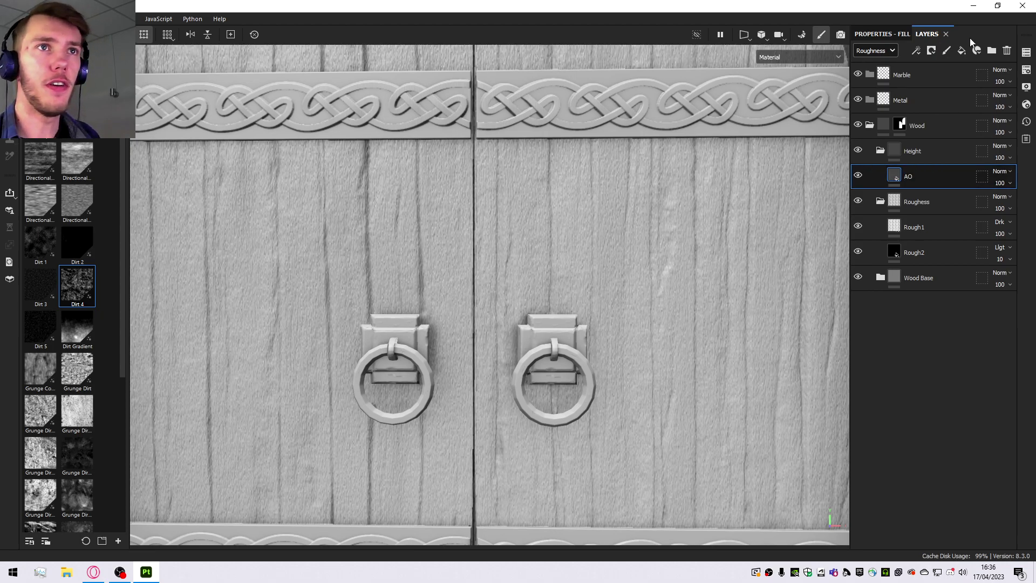
left_click(893, 33)
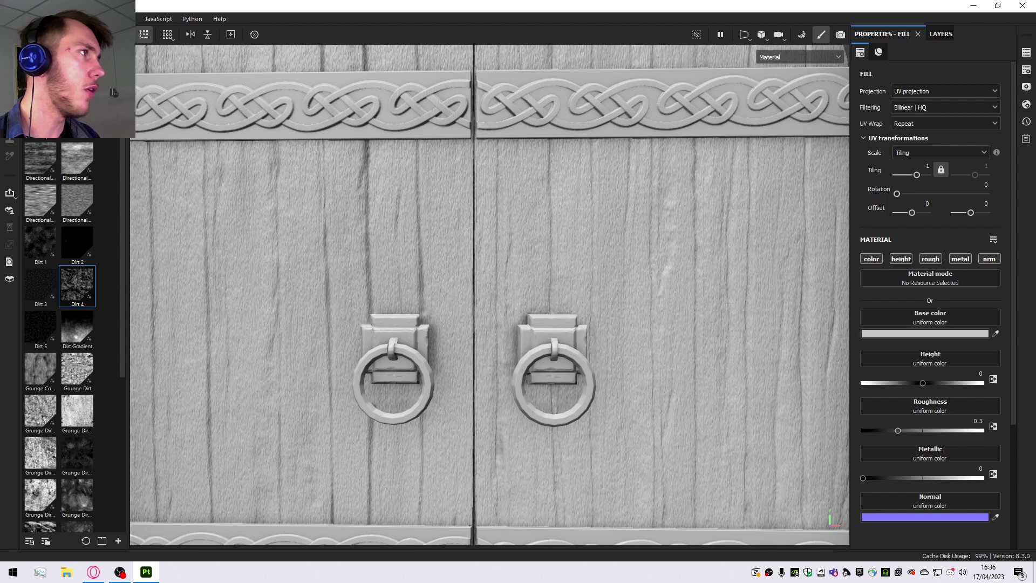
Assign the Ambient Occlusion Map from Mesh to the AO fill's height and leave only the height channel enabled.
scroll(77, 285, "up", 10)
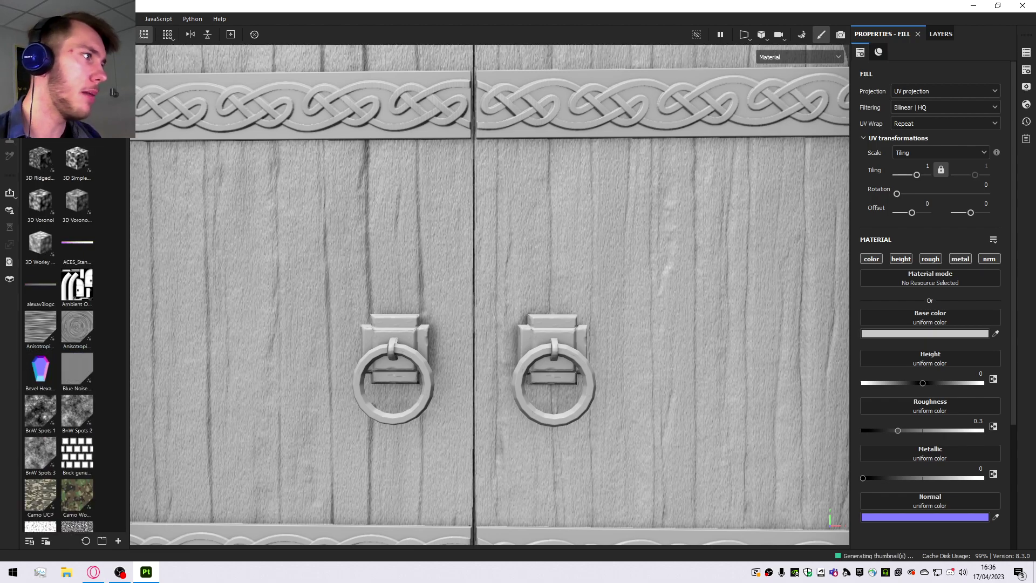
mouse_move(78, 282)
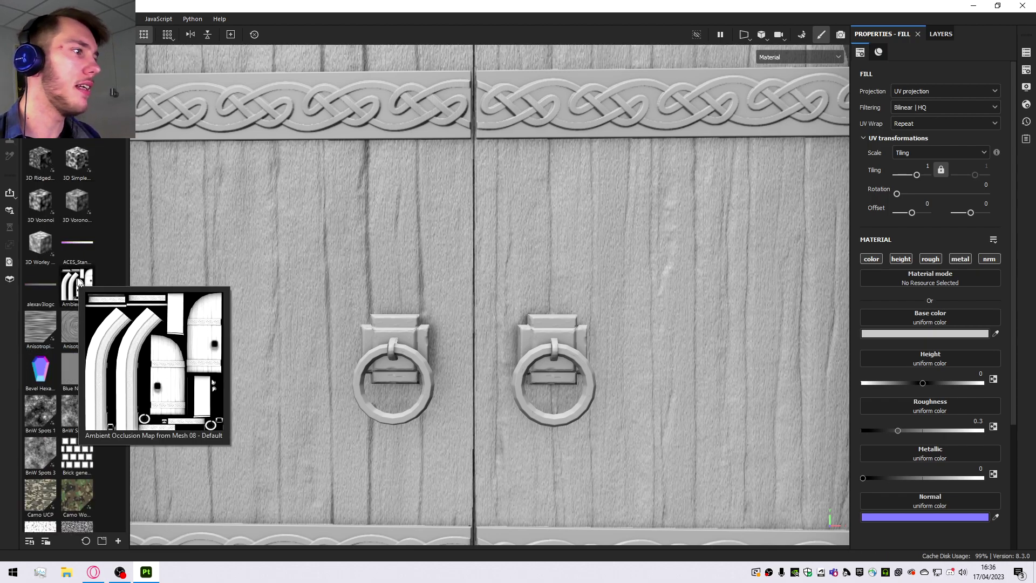
left_click_drag(78, 282, 936, 356)
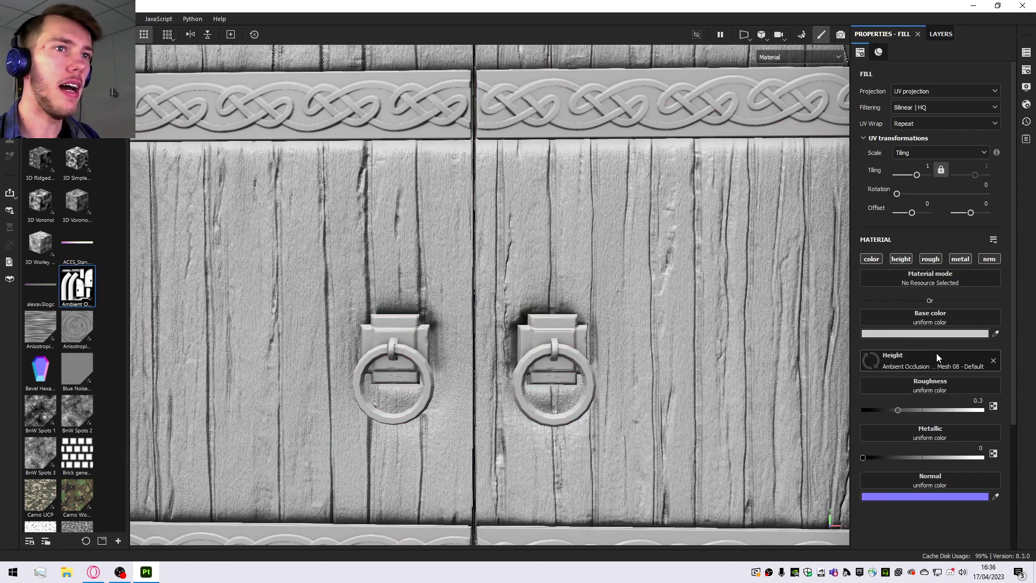
left_click(900, 260)
scroll(601, 281, "down", 6)
scroll(615, 273, "up", 4)
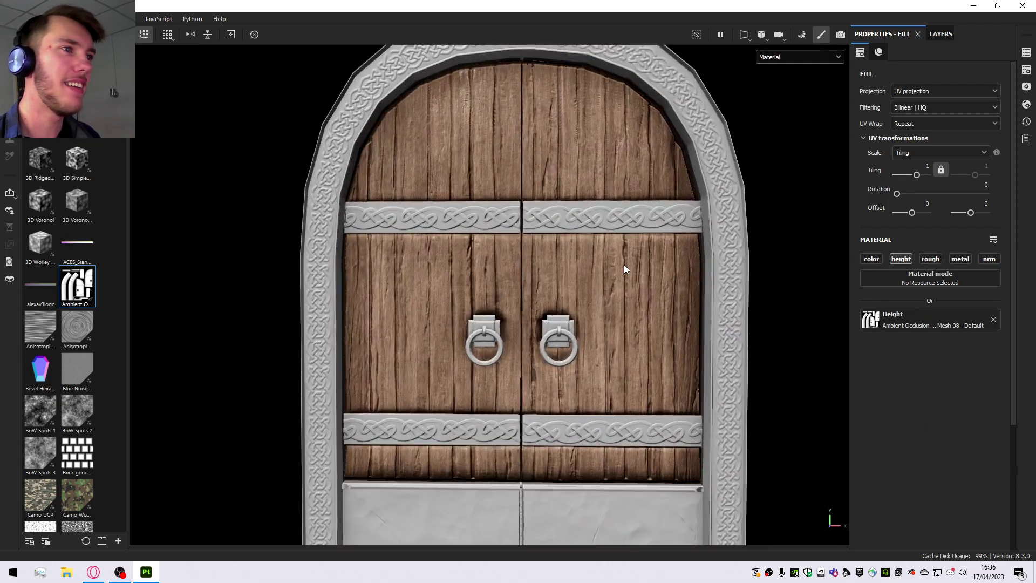
Toggle the AO layer's visibility to compare the wood with and without the ambient occlusion height.
left_click(940, 33)
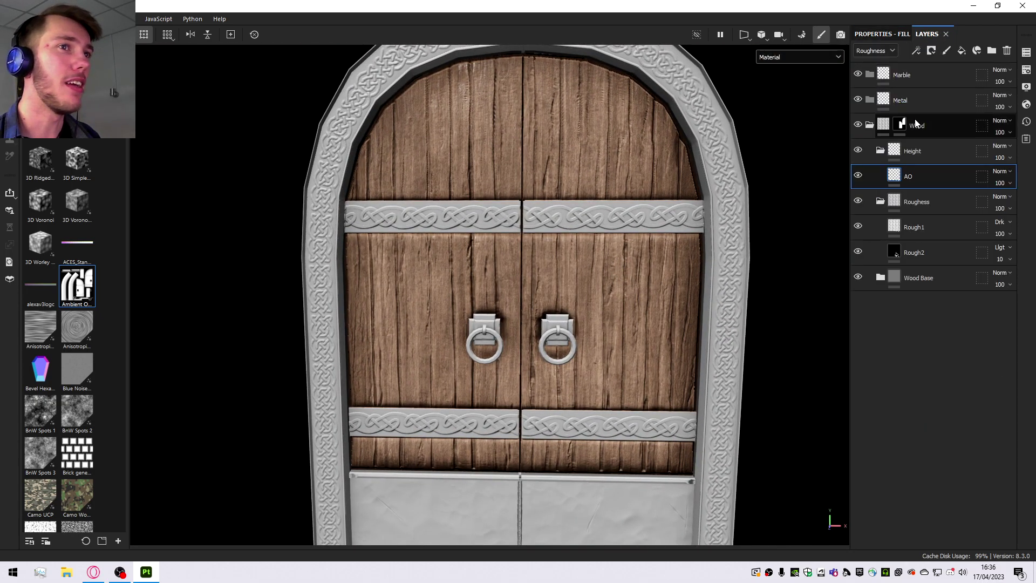
left_click(858, 174)
left_click(858, 175)
left_click(862, 172)
left_click(862, 173)
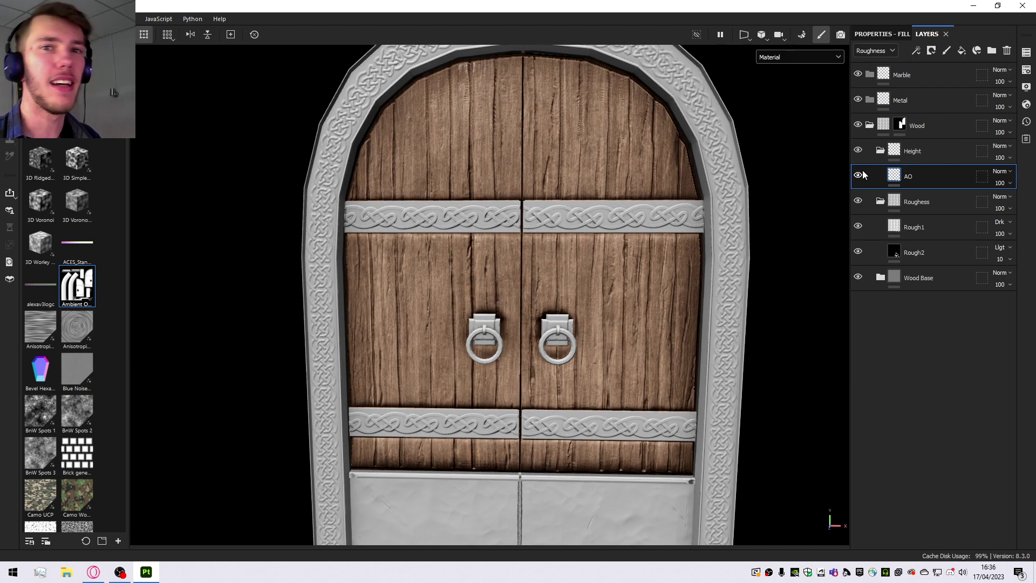
left_click(863, 174)
left_click(862, 173)
left_click(862, 174)
left_click(862, 174)
left_click(863, 174)
left_click(863, 174)
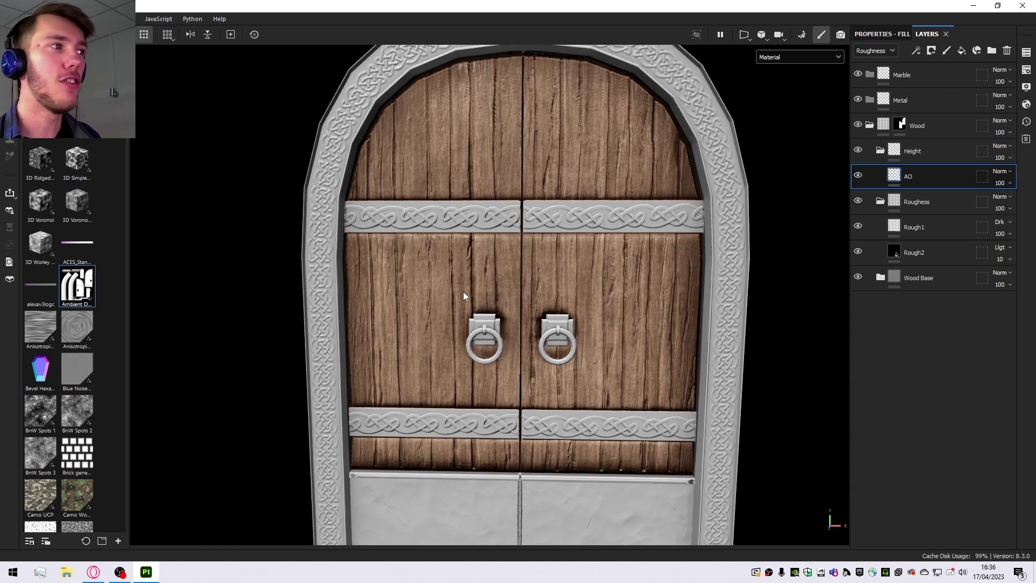
scroll(465, 284, "up", 3)
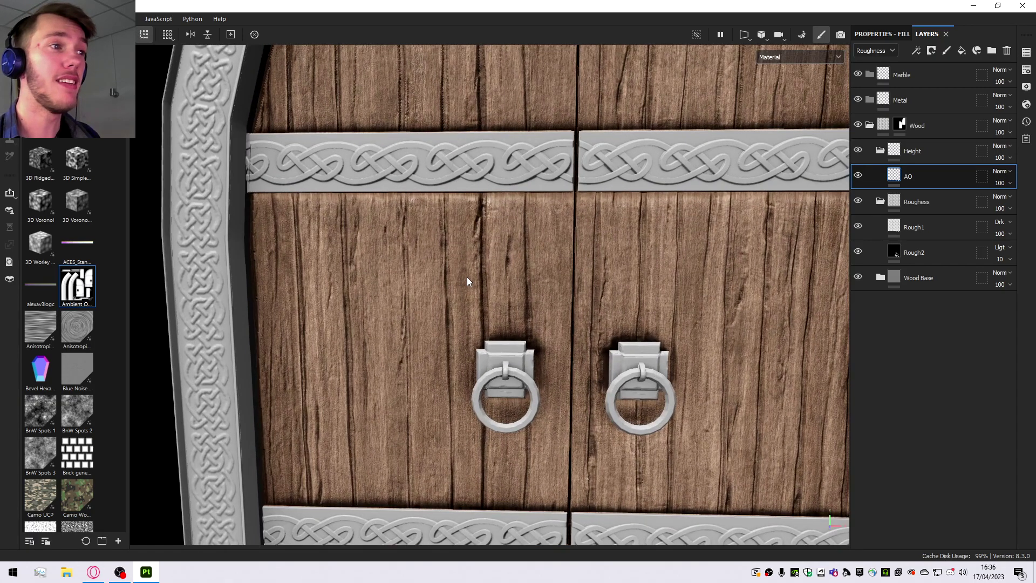
Switch the layer stack to the Height channel and set the AO layer's opacity to 30.
left_click(866, 52)
left_click(866, 75)
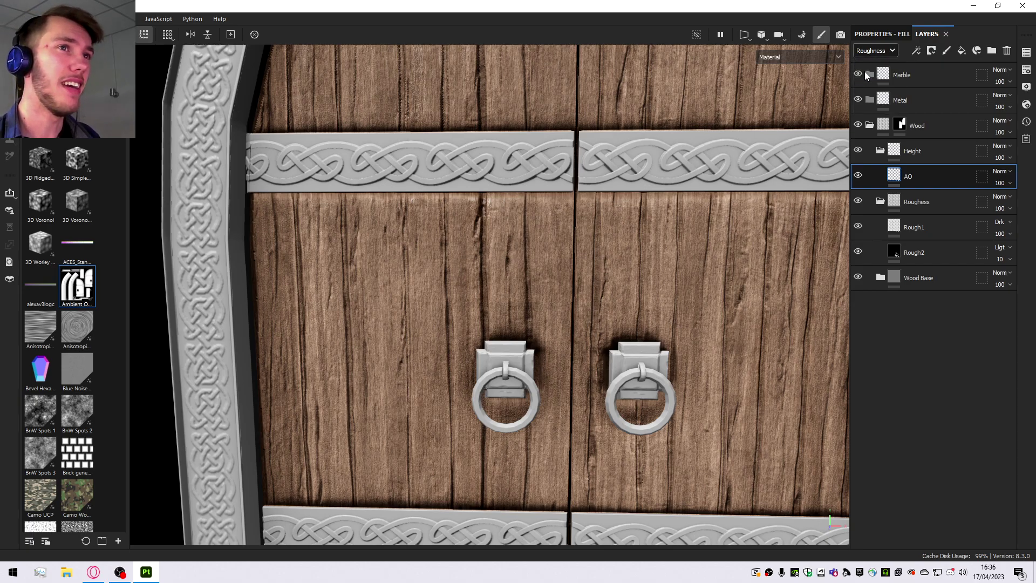
left_click(1001, 183)
mouse_move(1004, 205)
left_mouse_down()
mouse_move(985, 205)
mouse_move(1014, 204)
mouse_move(982, 203)
mouse_move(1018, 200)
mouse_move(999, 201)
left_mouse_up()
scroll(474, 241, "down", 5)
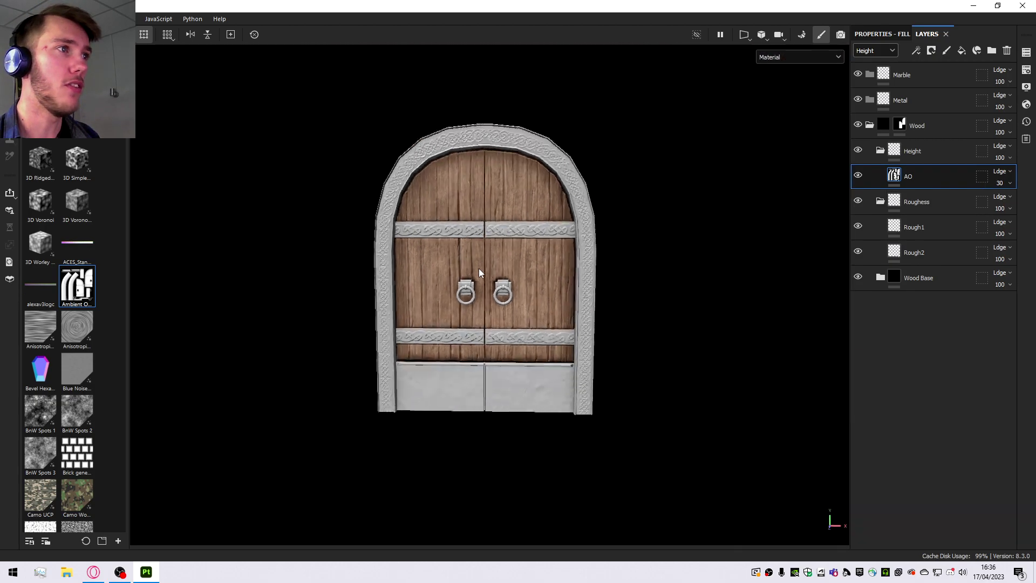
Toggle the AO layer's visibility close up to check the strength of the reduced height effect.
scroll(477, 256, "up", 5)
left_click(857, 177)
left_click(857, 177)
left_click(857, 177)
left_click(858, 177)
left_click(858, 177)
left_click(857, 176)
Examine the wood planks' height detail on the door from near and far.
scroll(475, 251, "down", 3)
scroll(497, 227, "up", 1)
left_click_drag(497, 226, 499, 205, "alt")
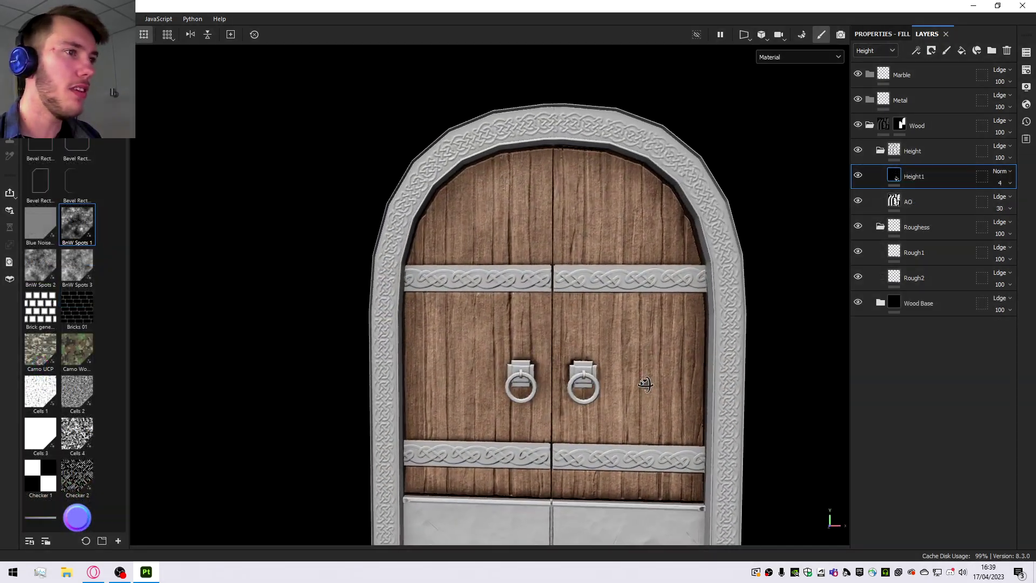
scroll(567, 323, "down", 2)
scroll(586, 364, "up", 3)
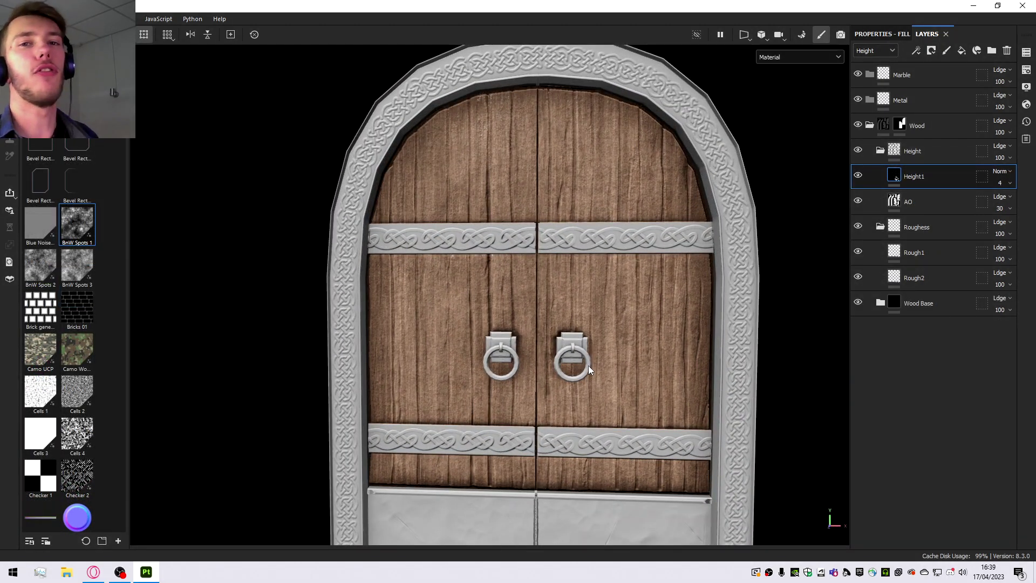
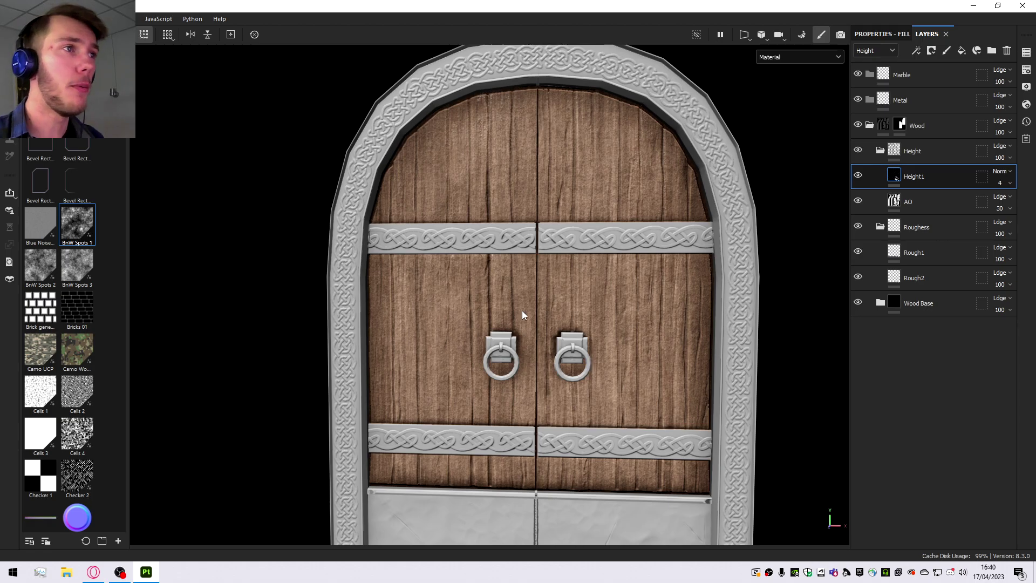
scroll(587, 153, "up", 3)
scroll(566, 145, "down", 5)
scroll(564, 194, "up", 3)
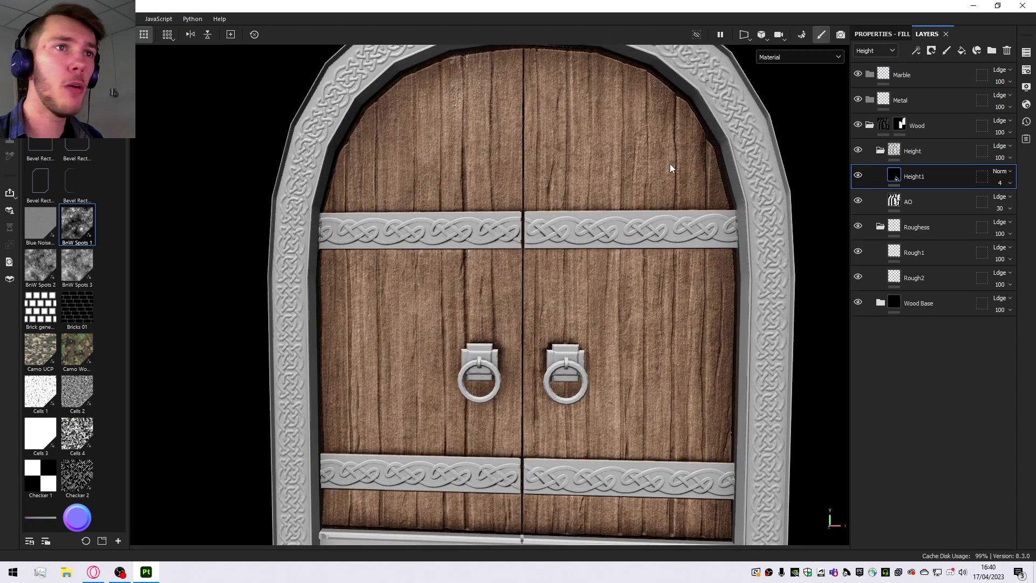
Add the mdvl_W&T_cracks_1 smart material to the Height folder inside Wood.
left_click(886, 152)
left_click(880, 150)
left_click(880, 151)
left_click(880, 151)
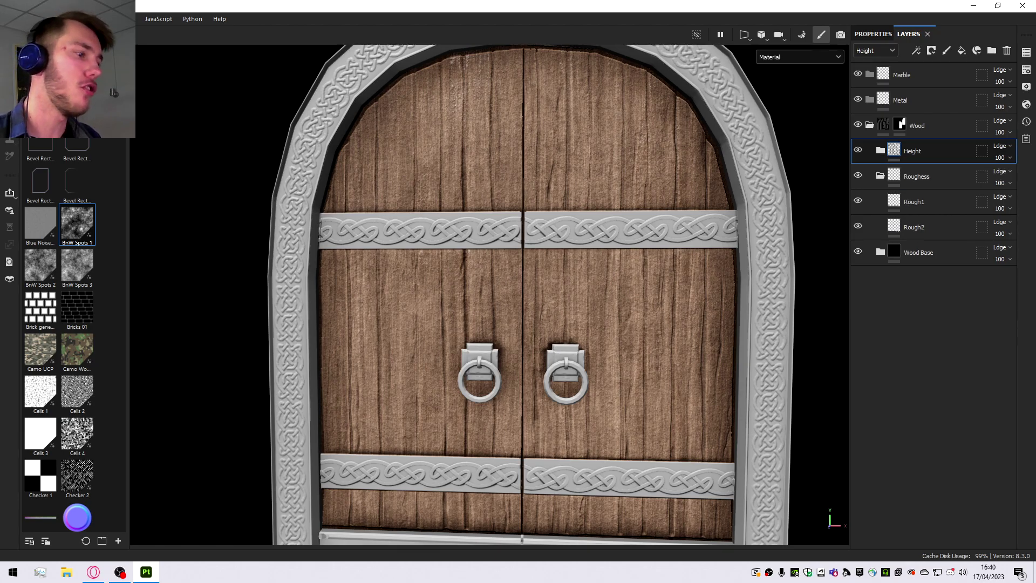
type("grun")
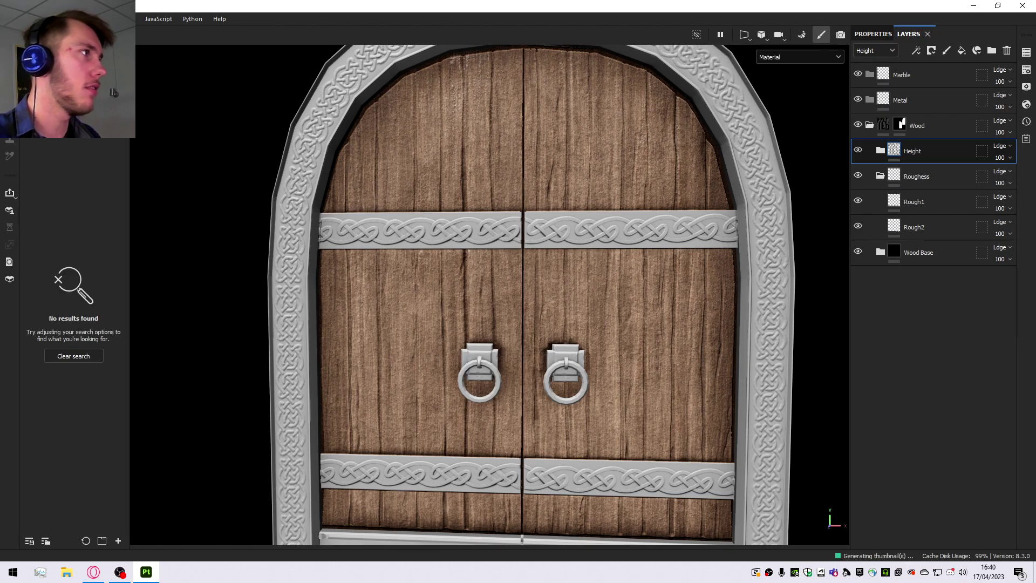
left_click(32, 85)
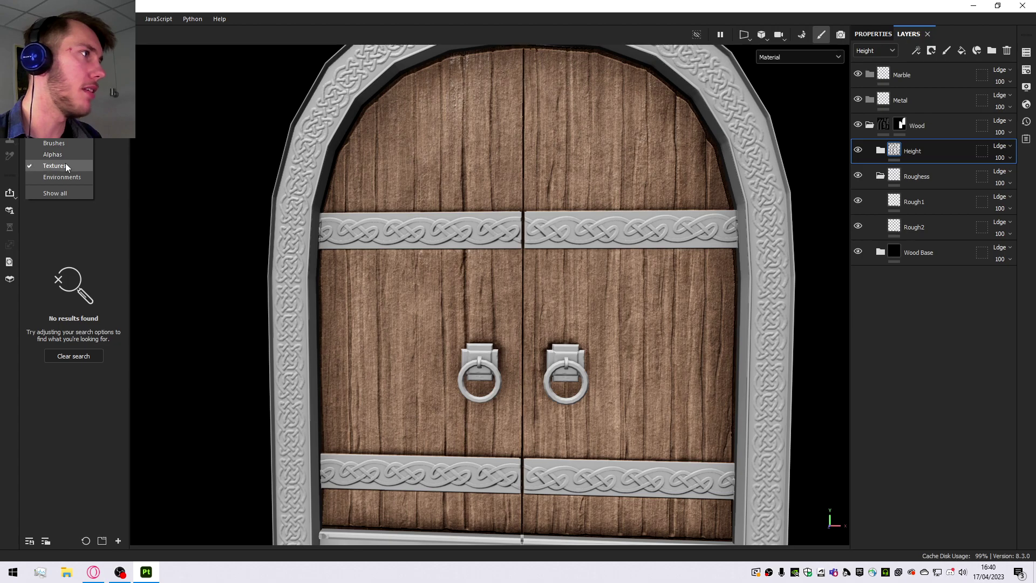
left_click(60, 109)
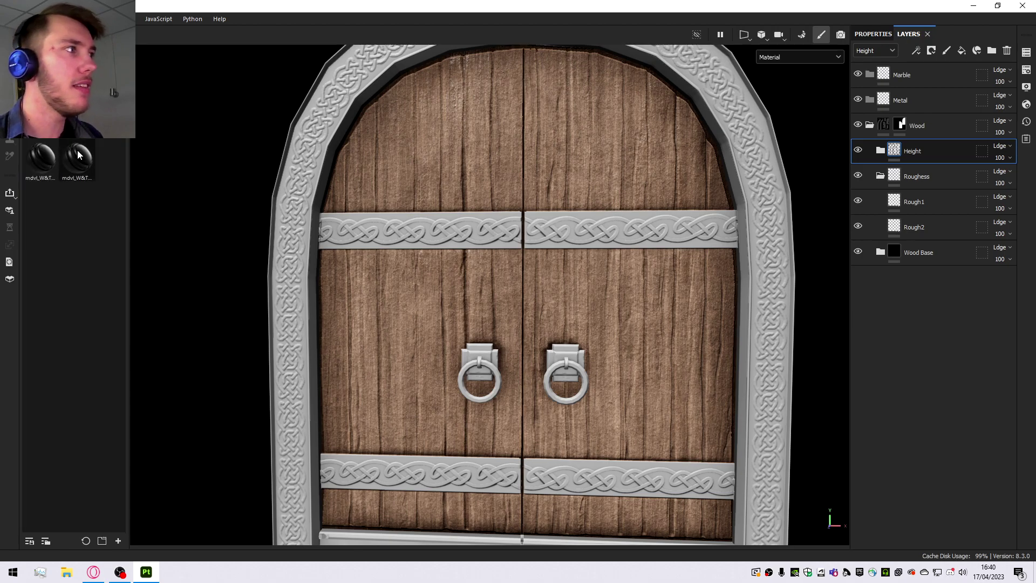
mouse_move(77, 161)
mouse_move(72, 127)
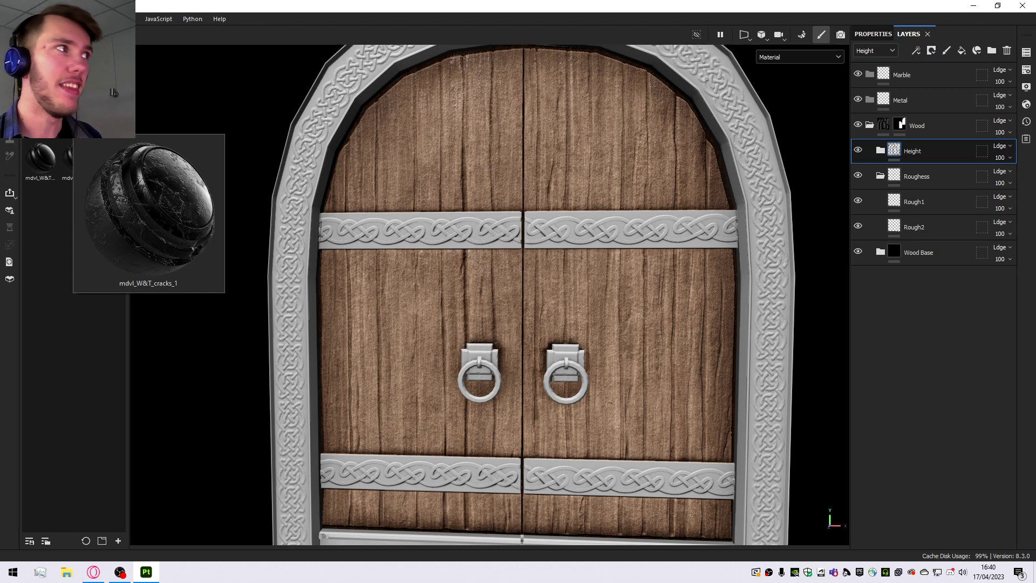
left_click_drag(72, 127, 910, 156)
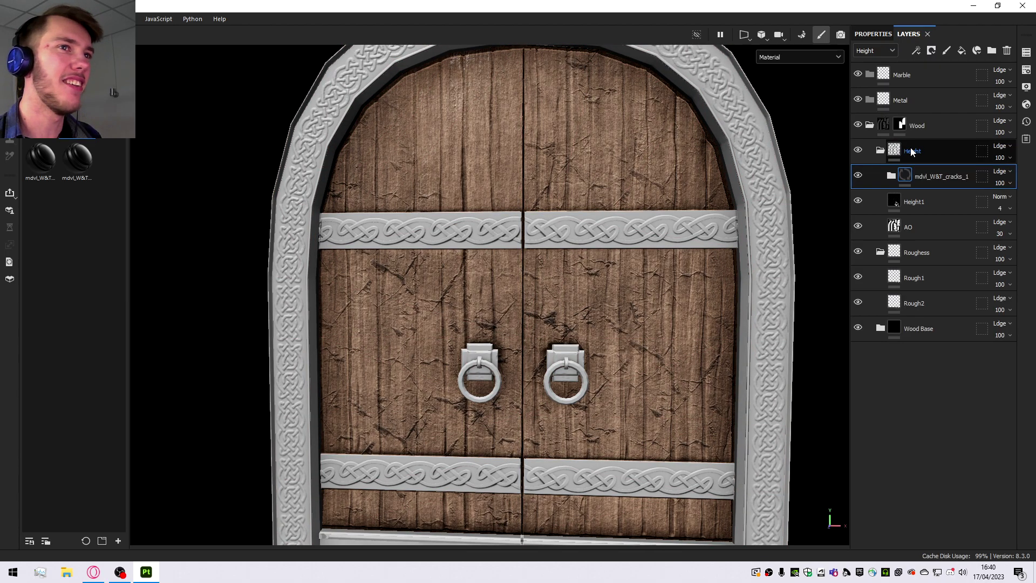
scroll(604, 168, "down", 4)
scroll(602, 175, "up", 4)
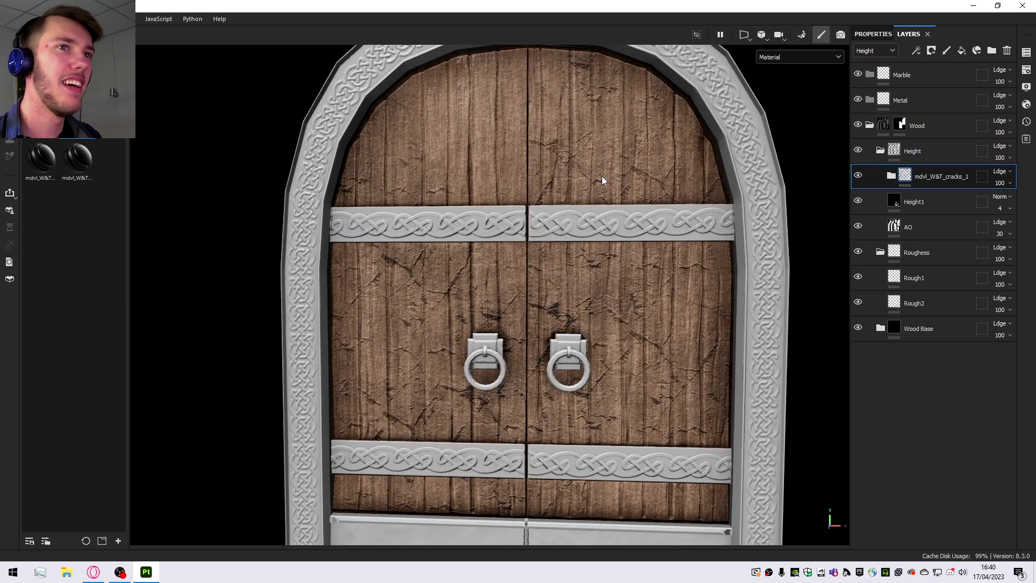
Inspect the fill properties of the cracks layer and of the Fill effect in its mask.
left_click(892, 177)
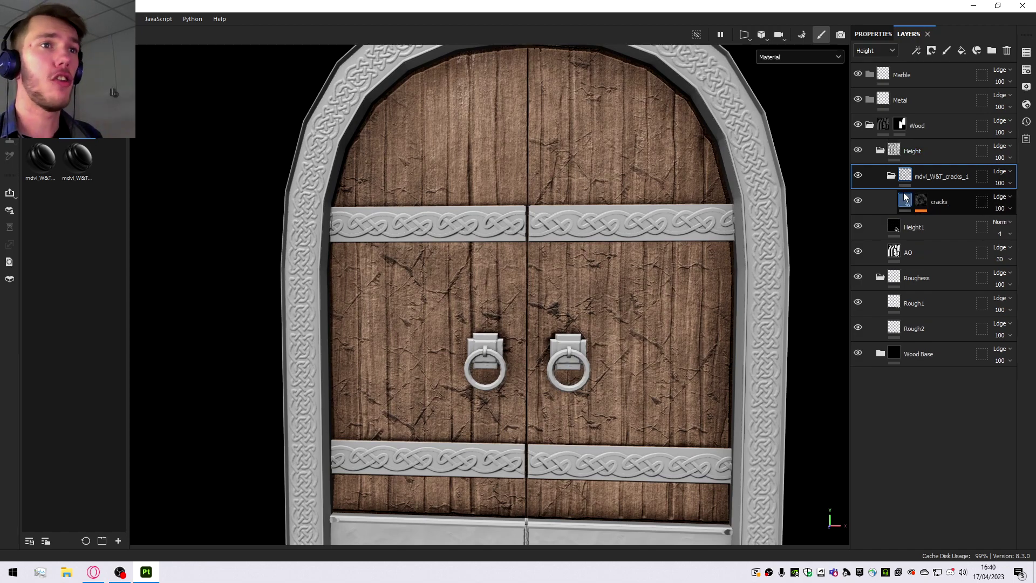
left_click(906, 201)
left_click(905, 199)
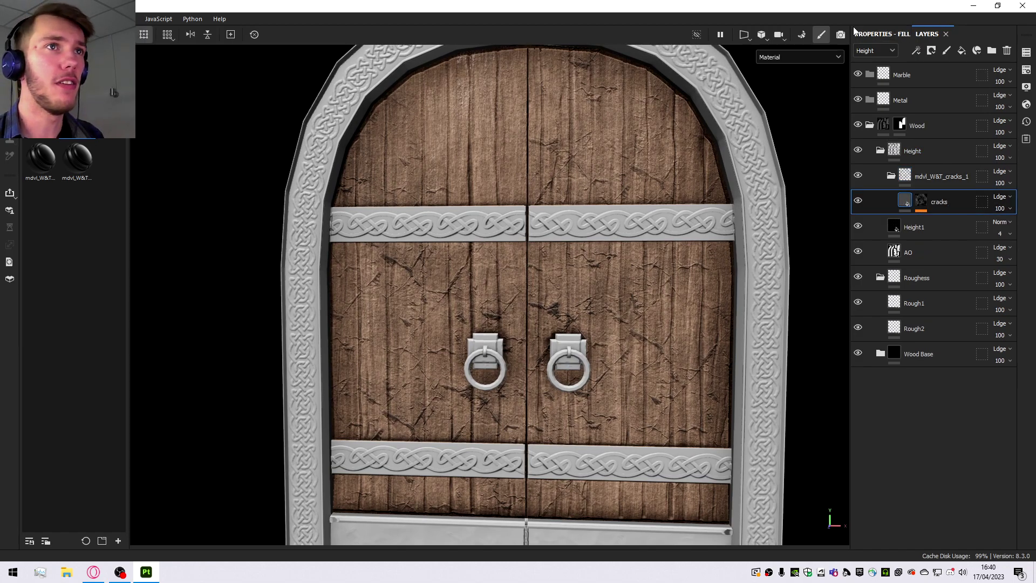
scroll(918, 370, "down", 3)
scroll(917, 374, "up", 3)
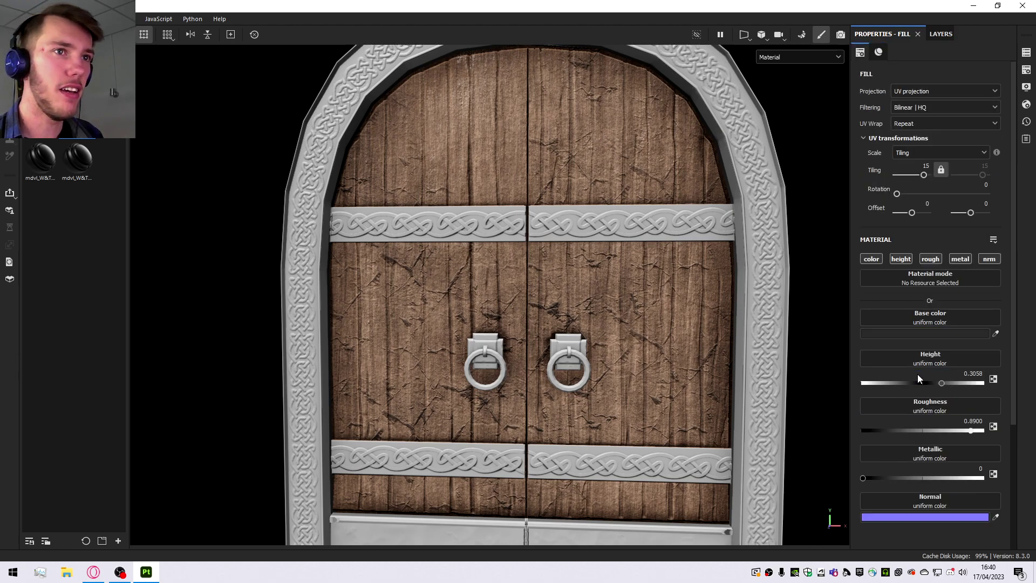
left_click(940, 34)
left_click(905, 201)
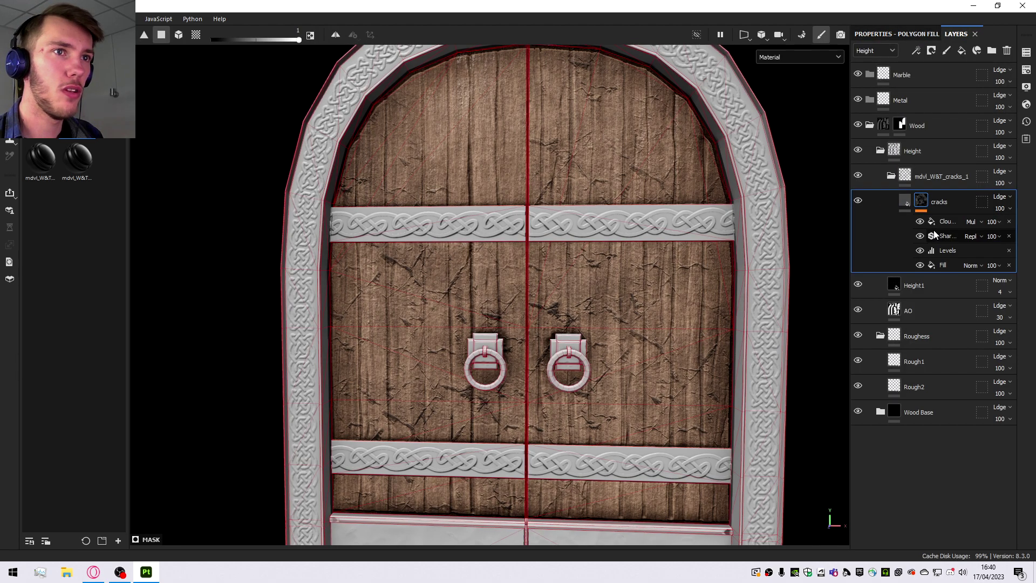
left_click(944, 266)
left_click(873, 36)
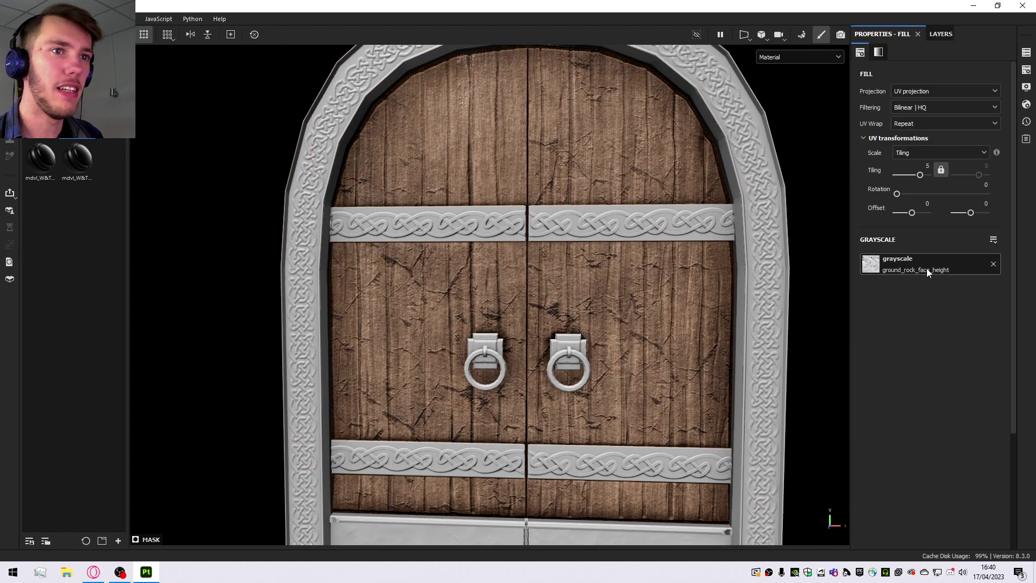
left_click(941, 33)
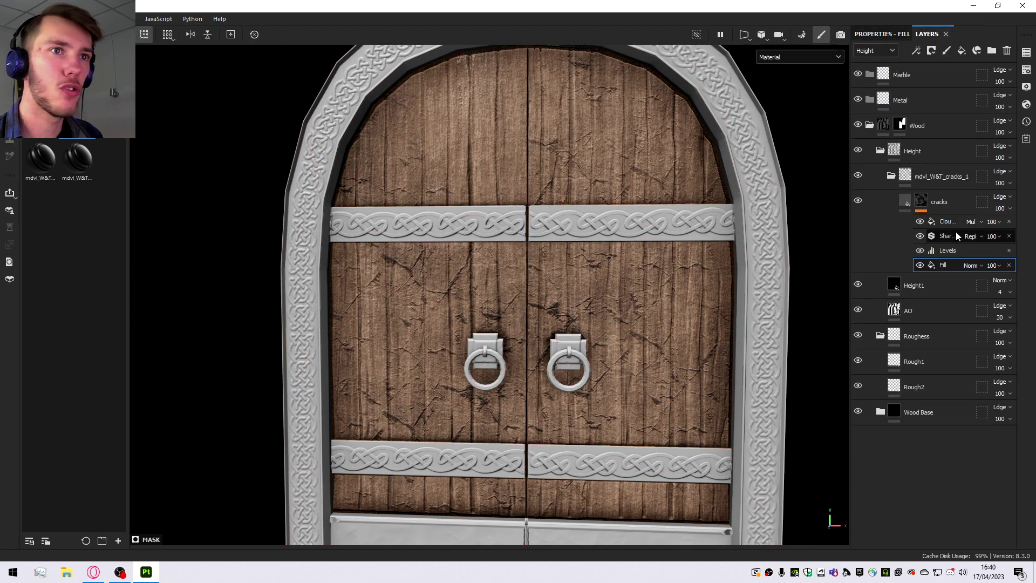
Try a darker Polygon Fill color for the cracks layer's mask and return it to 1.
left_click(944, 221)
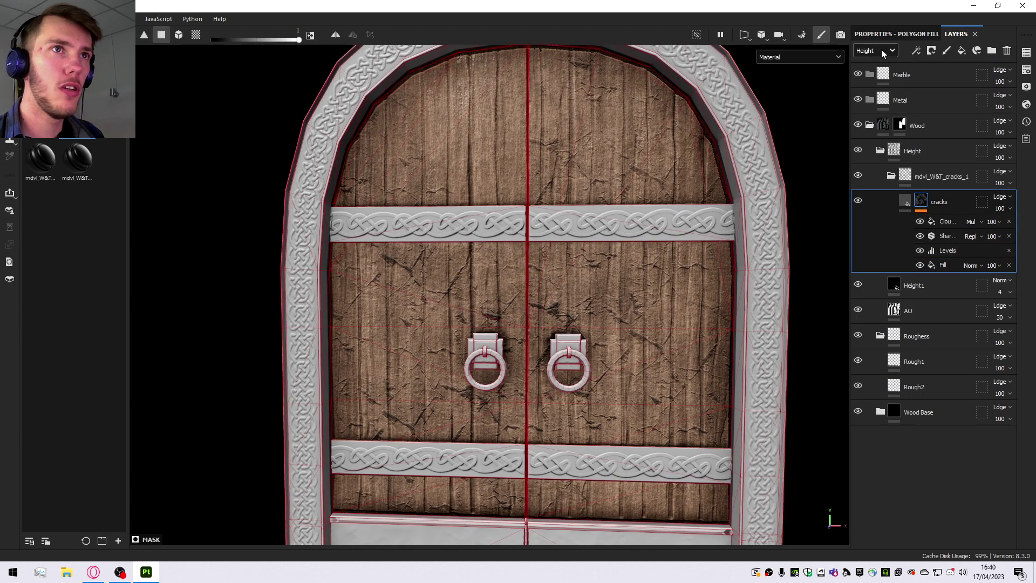
left_click(930, 34)
left_click(969, 33)
left_click(934, 36)
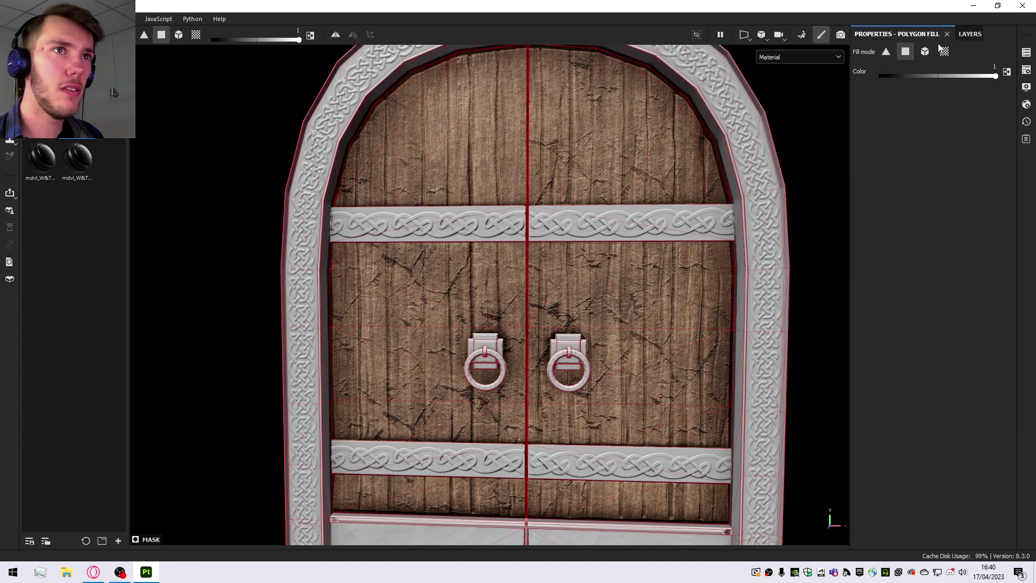
left_click_drag(940, 73, 880, 76)
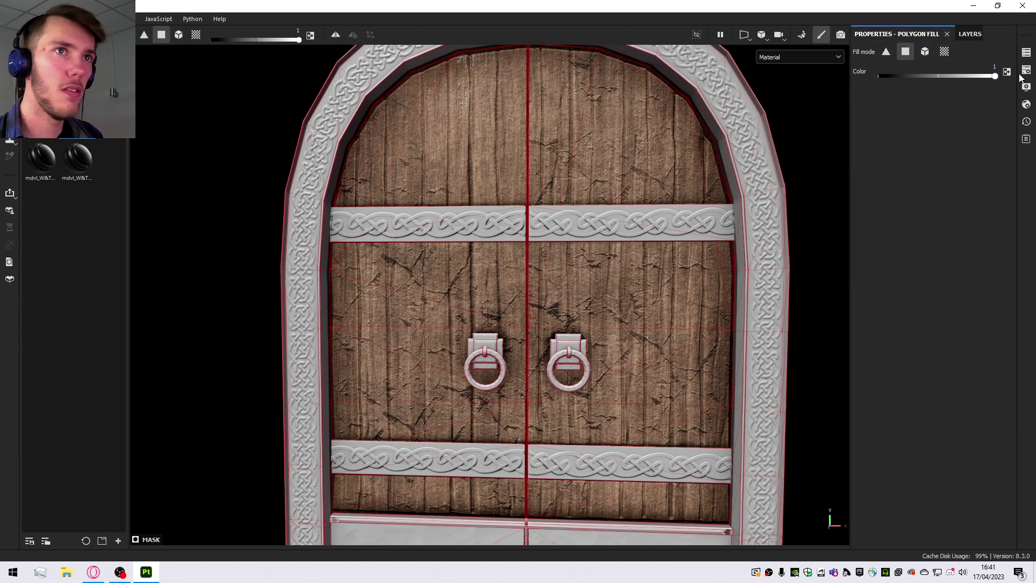
left_click(995, 76)
left_click(969, 34)
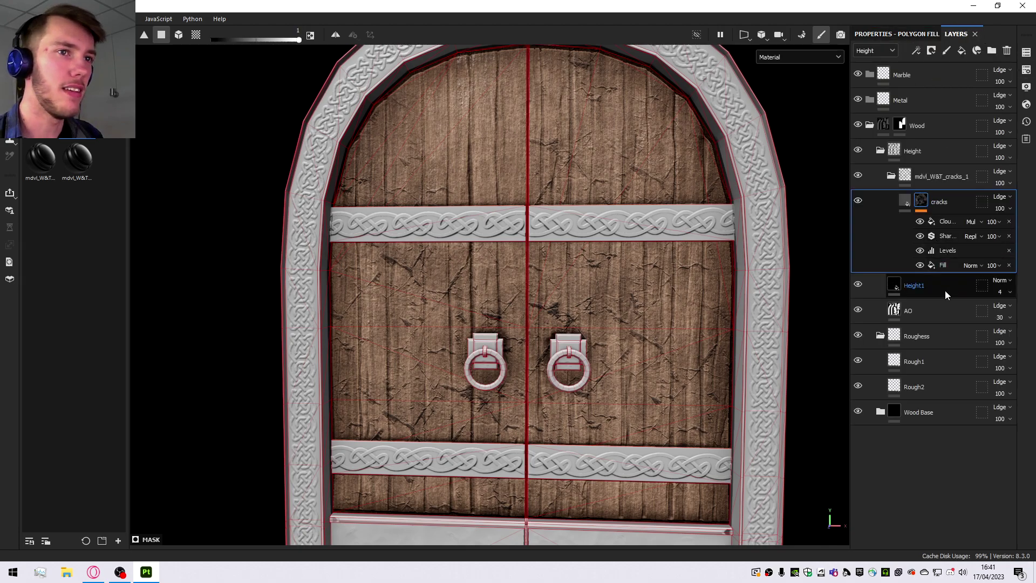
Try inverting the Clouds 2 texture in the cracks layer's mask.
left_click(937, 223)
left_click(876, 33)
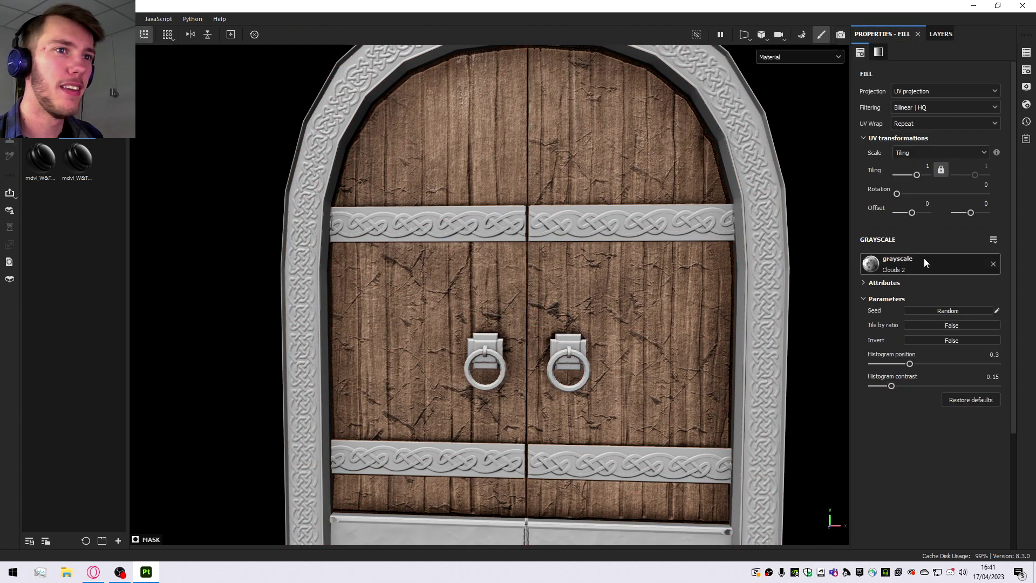
left_click(937, 340)
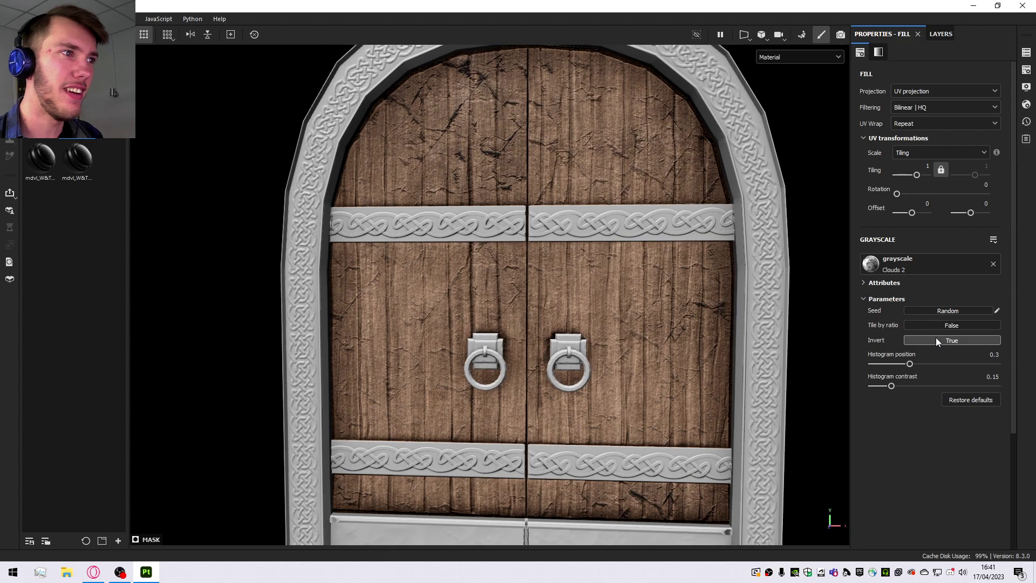
left_click(948, 35)
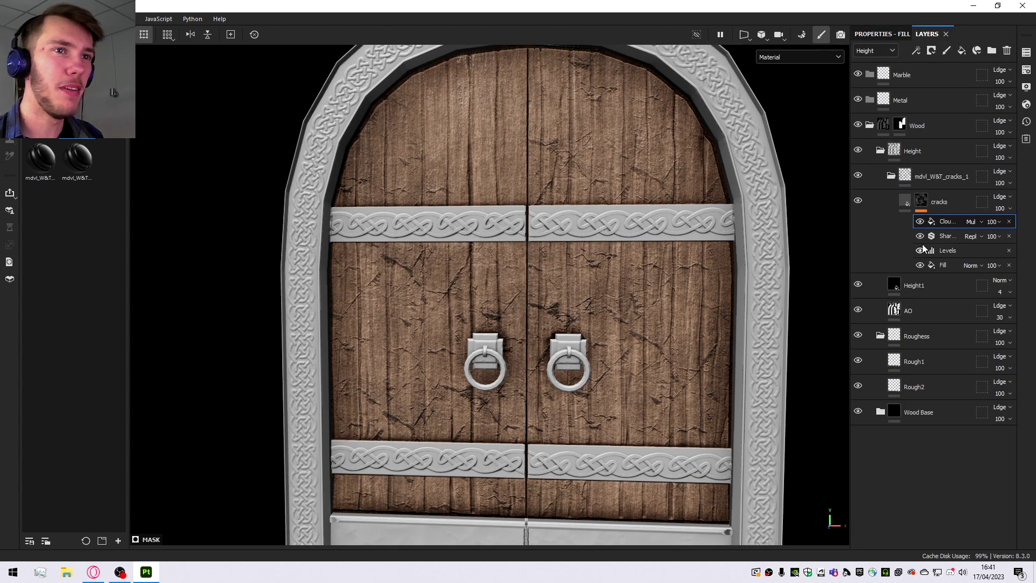
Inspect the cracks layer's fill properties and the crack relief on the door's wood up close.
left_click(907, 203)
left_click(921, 230)
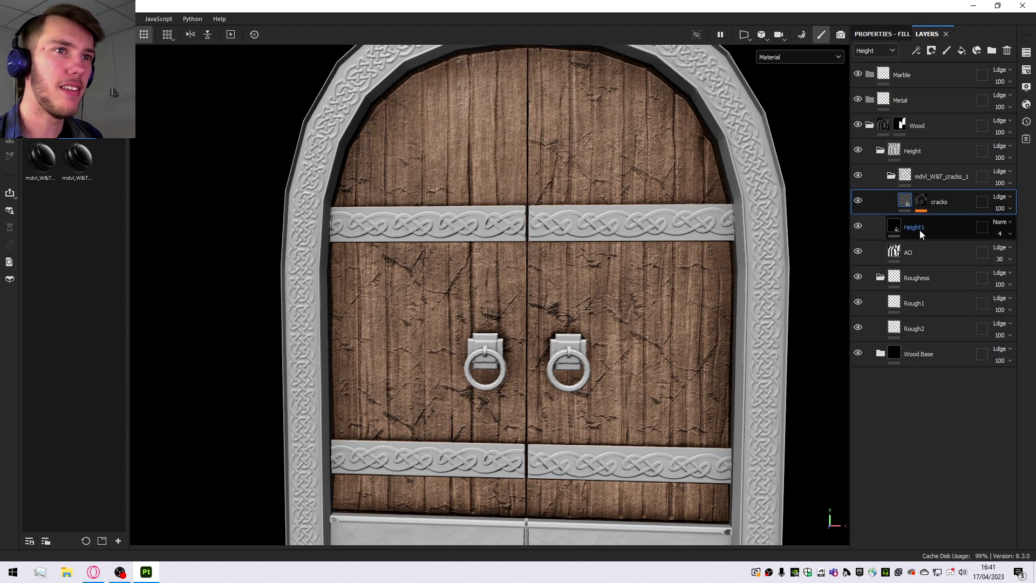
left_click(882, 33)
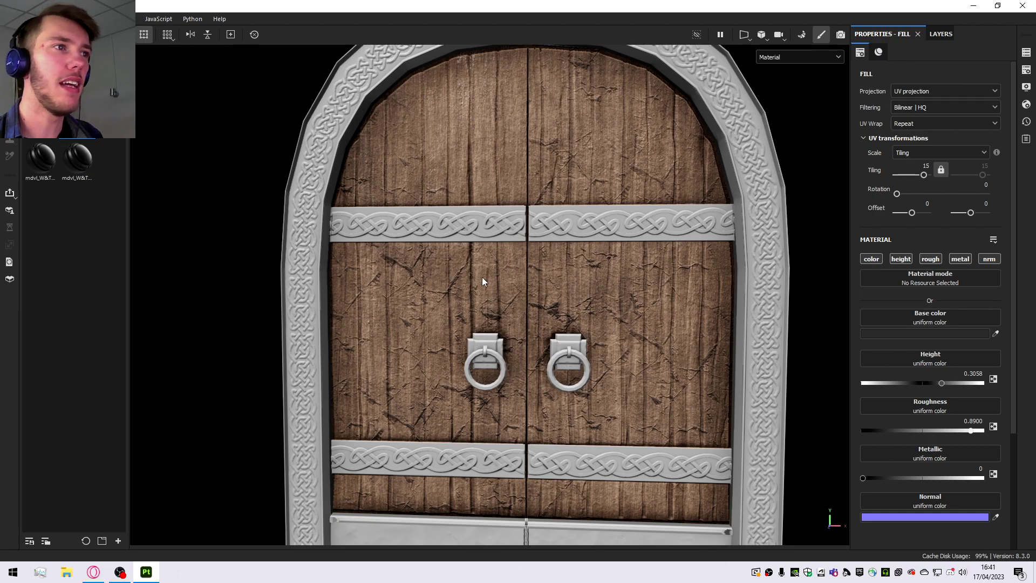
scroll(549, 389, "up", 5)
left_click_drag(566, 300, 651, 363, "alt")
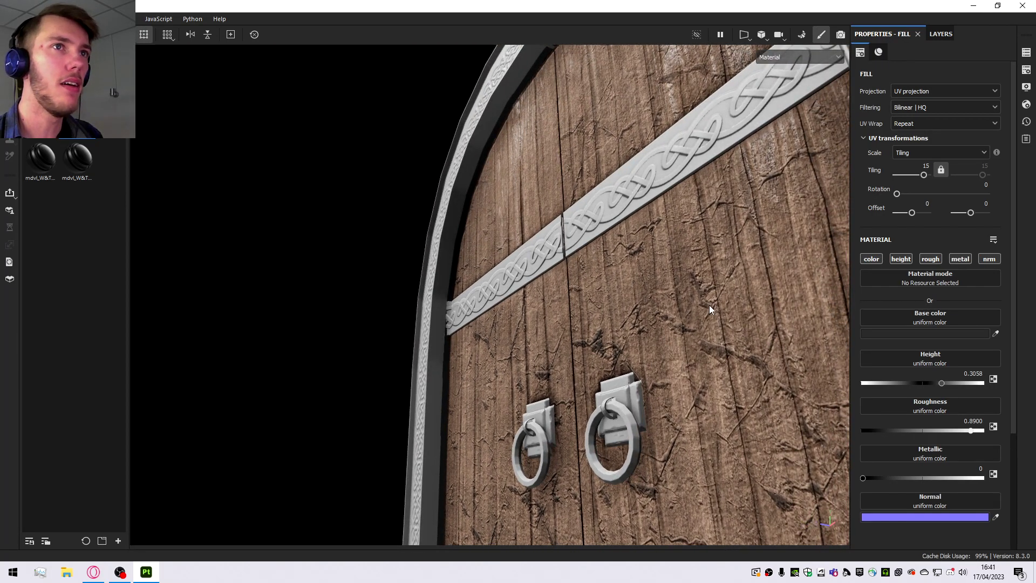
Try an Invert filter on the cracks layer's fill content.
left_click(940, 33)
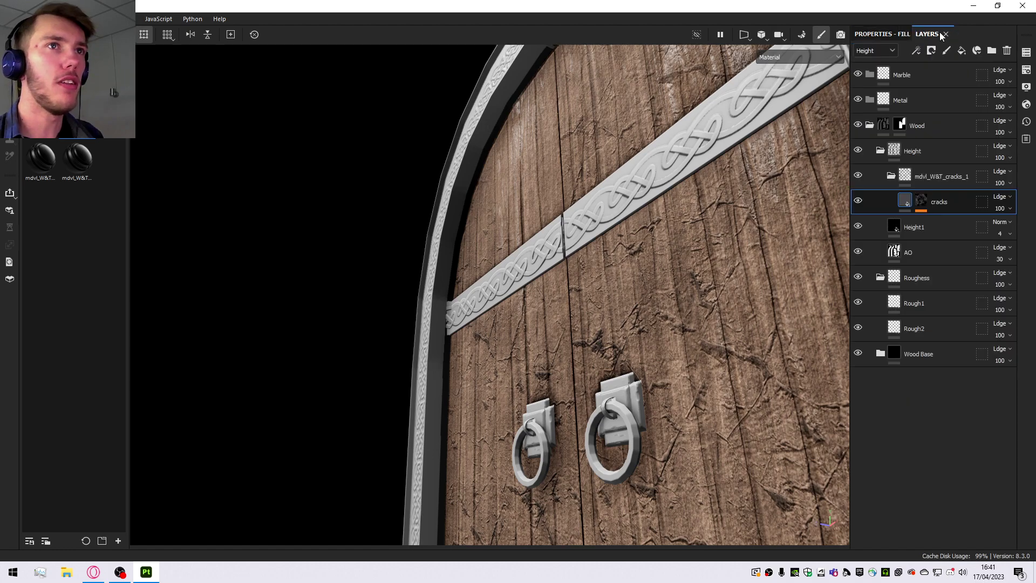
right_click(950, 205)
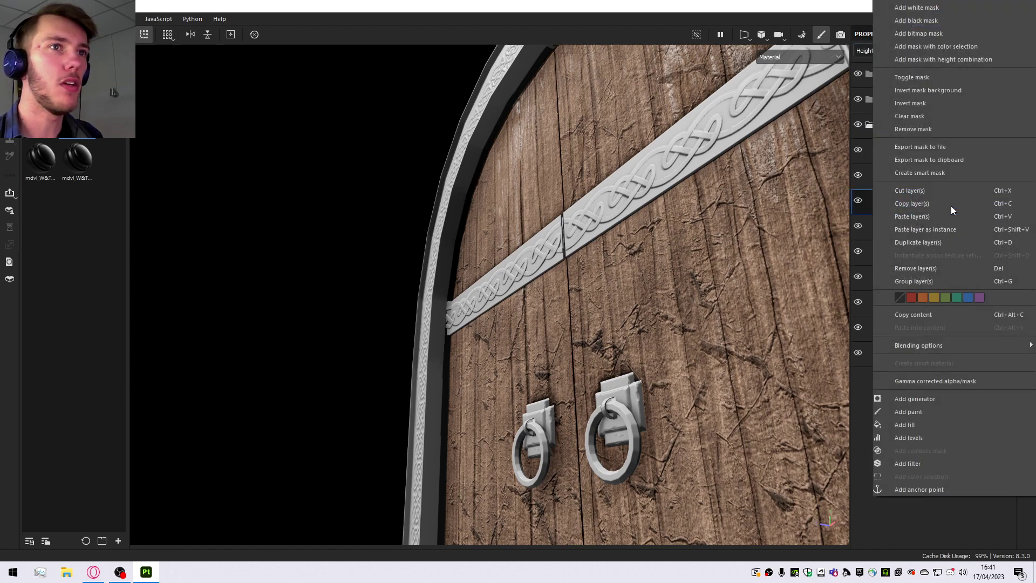
left_click(904, 463)
left_click(887, 35)
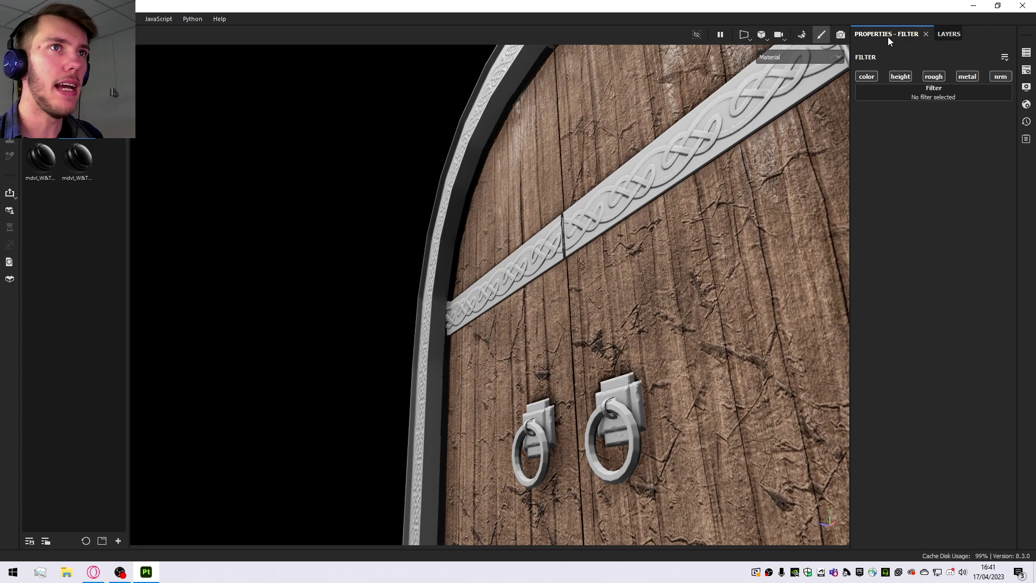
left_click(920, 99)
scroll(993, 203, "down", 5)
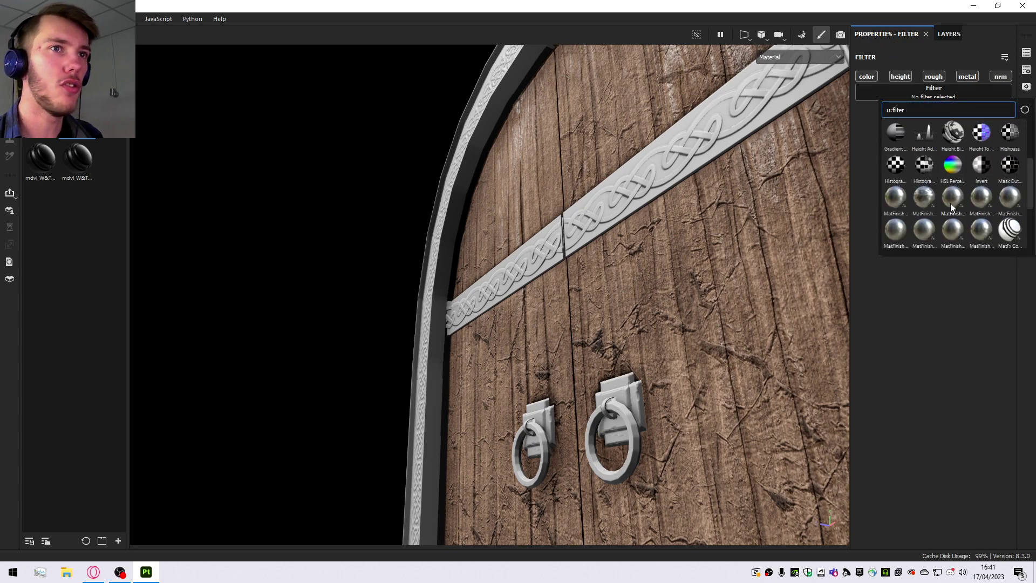
left_click(974, 170)
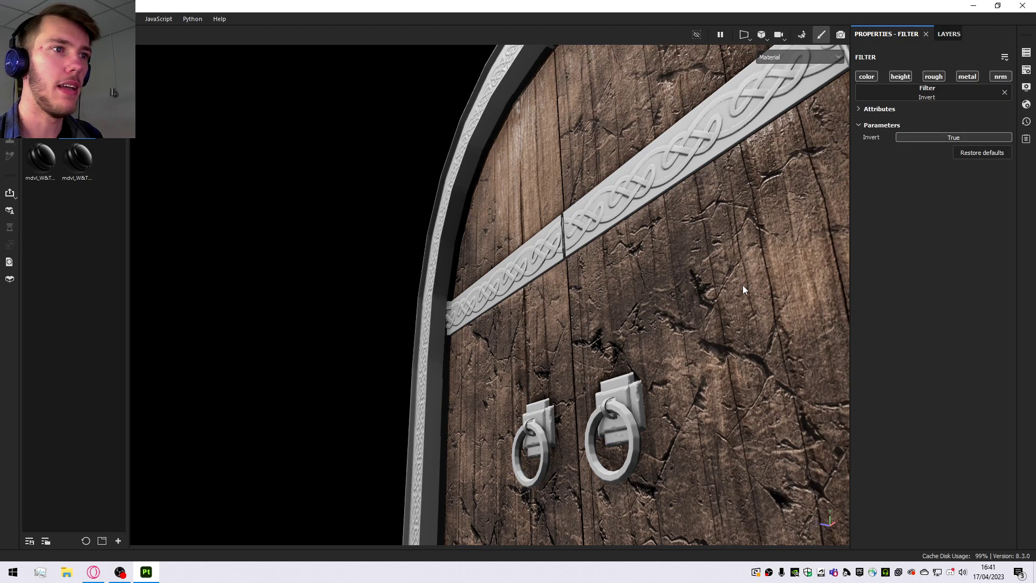
left_click_drag(766, 263, 662, 304, "alt")
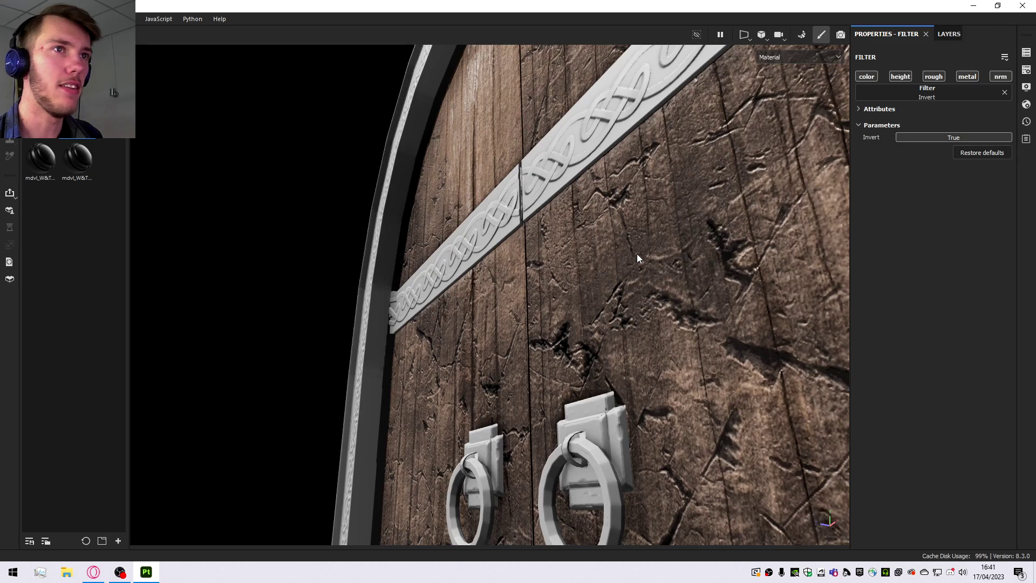
Try limiting the Invert filter to the height channel and check the cracks on the door.
left_click(904, 77, "alt")
scroll(556, 314, "down", 3)
scroll(561, 310, "down", 5)
scroll(569, 304, "up", 5)
left_click_drag(568, 304, 800, 335, "alt")
scroll(715, 329, "down", 4)
scroll(715, 329, "up", 4)
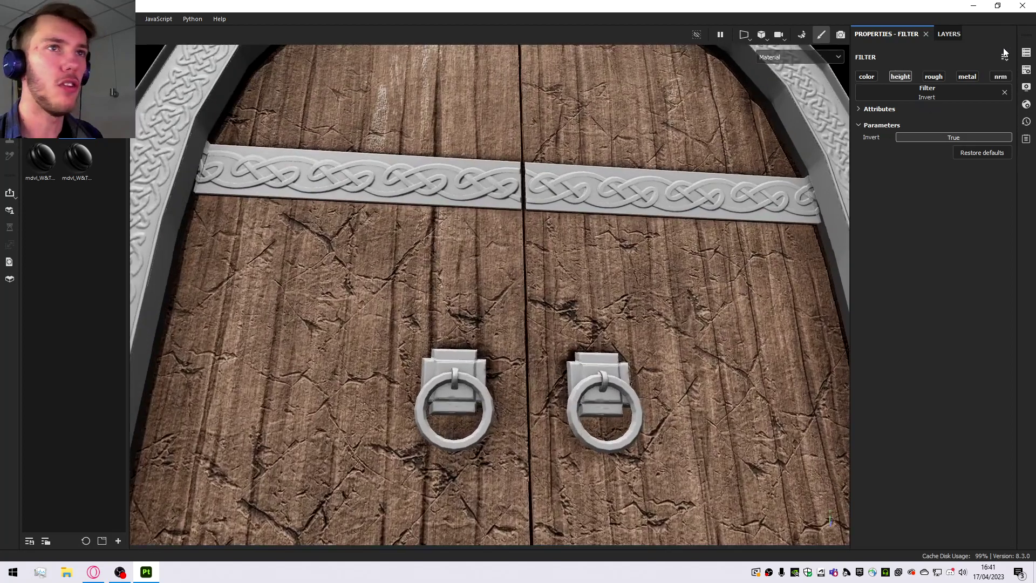
Remove the Invert filter and its filter effect from the cracks layer.
left_click(1004, 93)
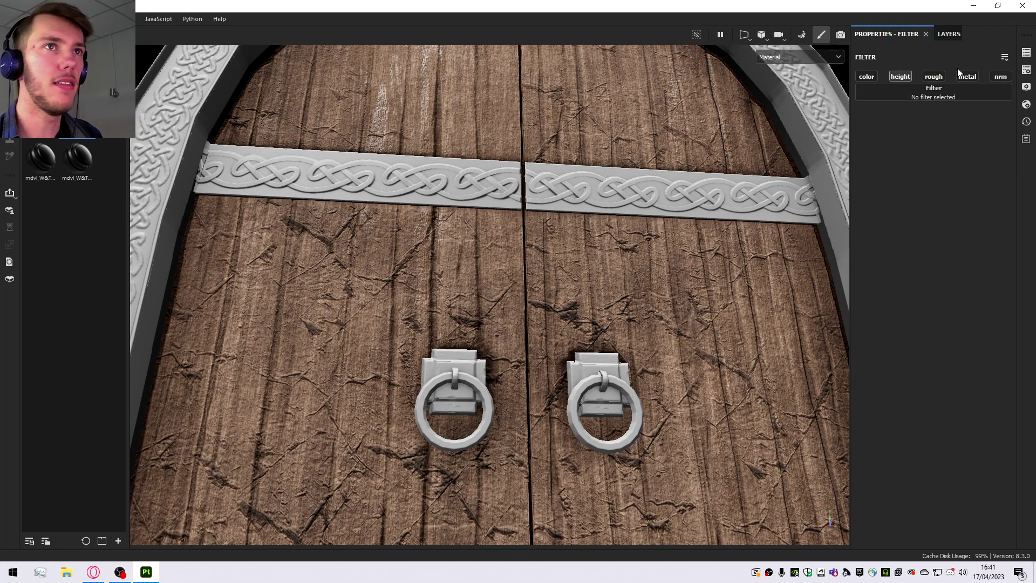
left_click(949, 34)
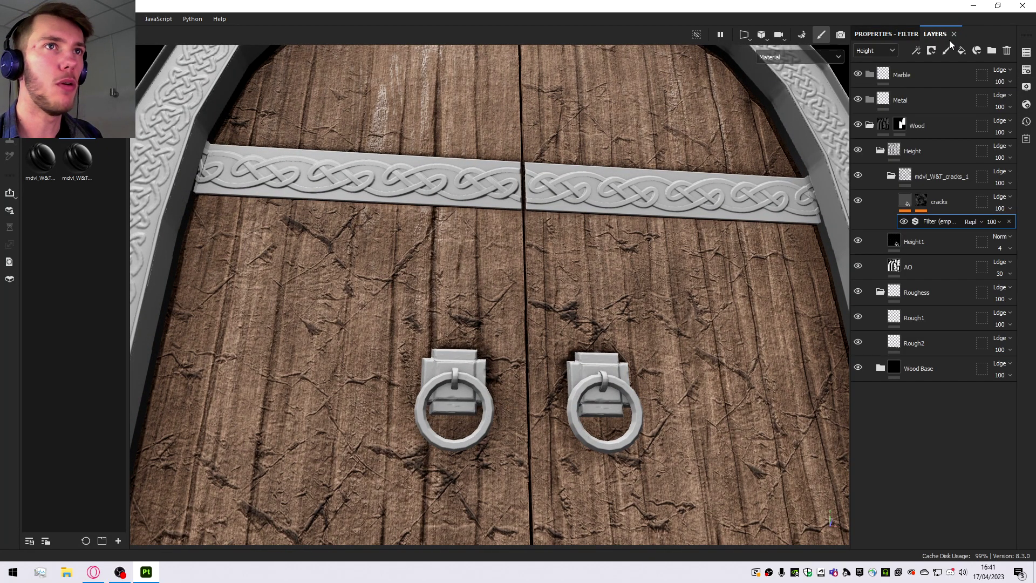
left_click(1008, 222)
Set the height of the cracks layer's fill to -0.1579.
left_click(912, 202)
left_click(882, 34)
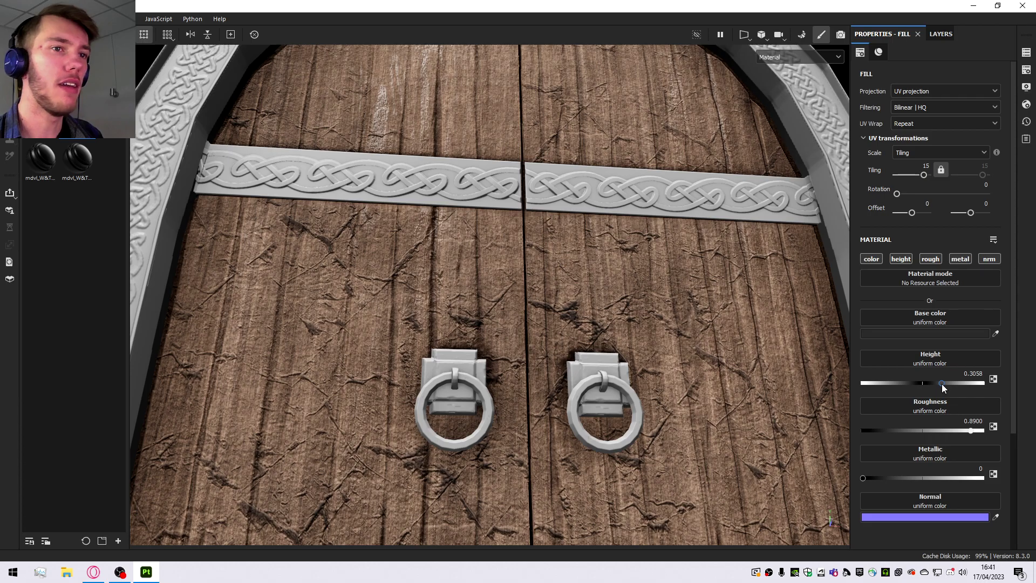
left_click_drag(937, 383, 914, 383)
Examine the depth and look of the cracks across the door's wood from near and far.
left_click_drag(554, 265, 562, 309, "alt")
scroll(565, 322, "down", 3)
scroll(559, 294, "up", 3)
scroll(559, 302, "down", 2)
scroll(539, 266, "up", 2)
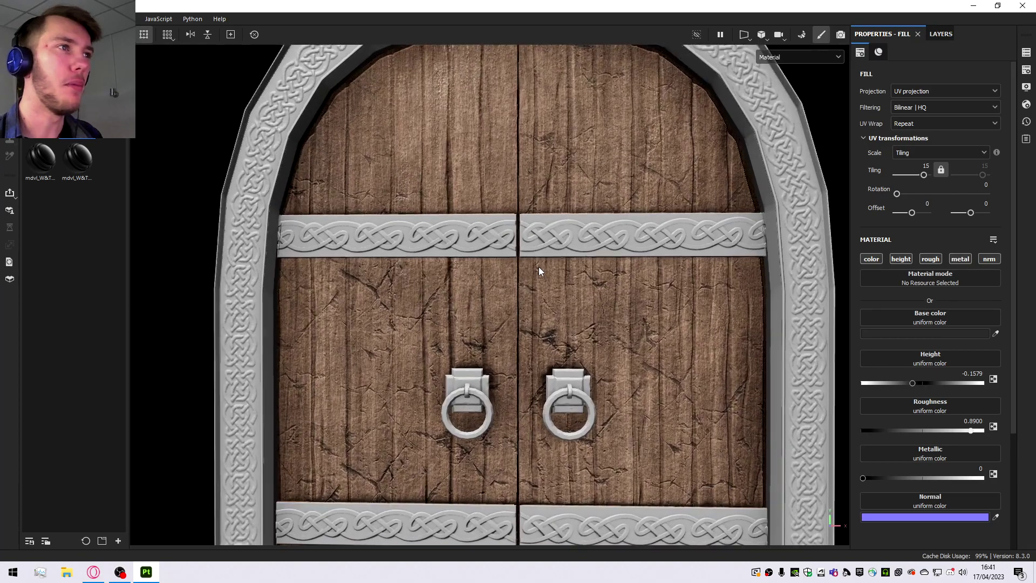
scroll(550, 282, "down", 4)
scroll(559, 296, "up", 4)
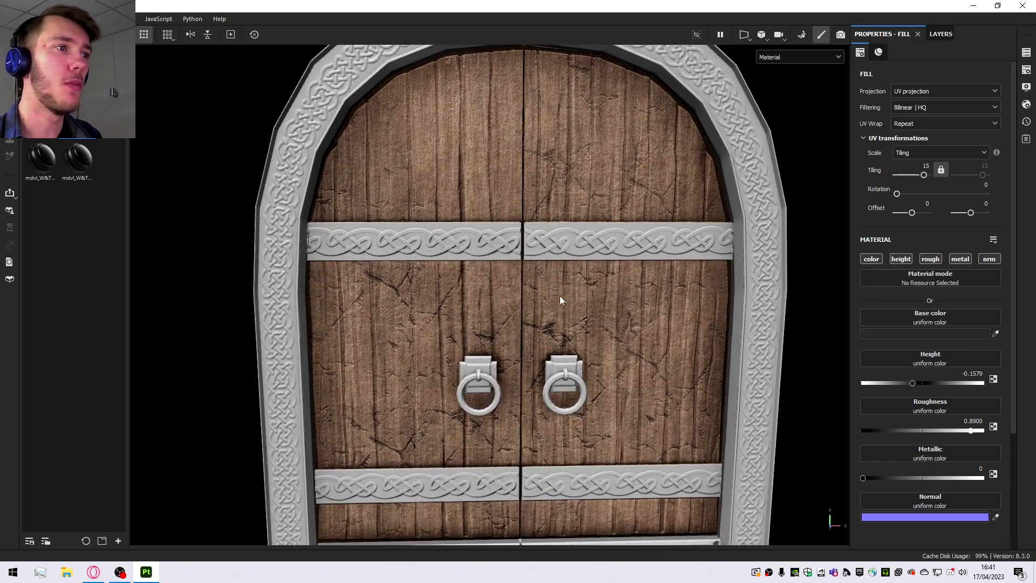
scroll(583, 307, "up", 2)
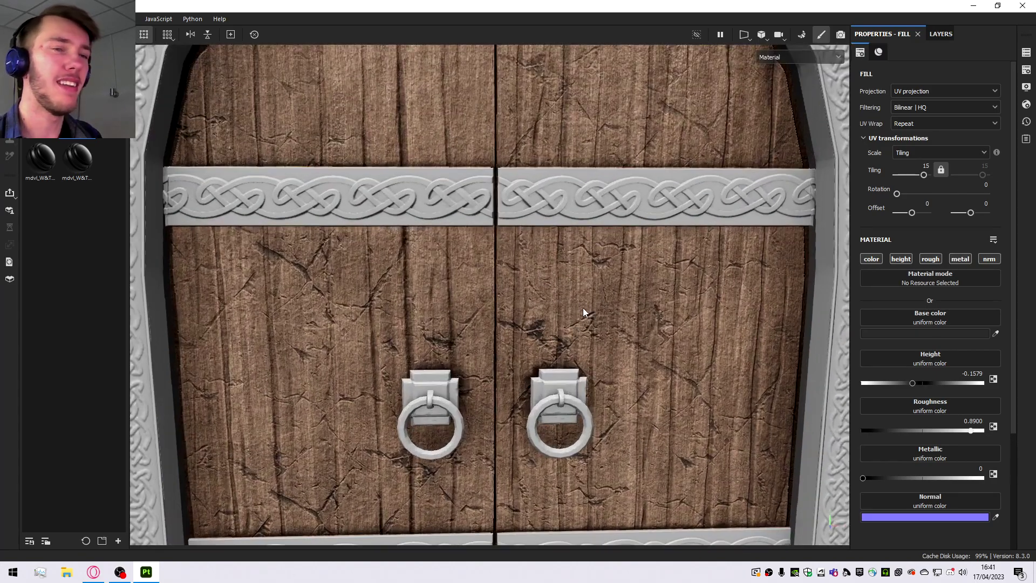
scroll(513, 310, "up", 4)
scroll(518, 272, "down", 4)
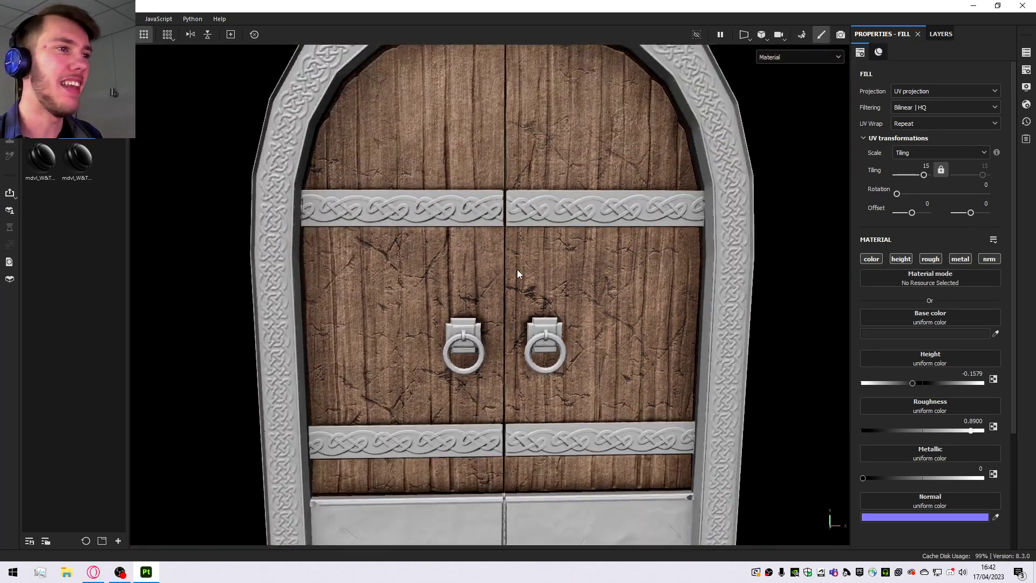
scroll(555, 319, "down", 1)
scroll(549, 303, "up", 2)
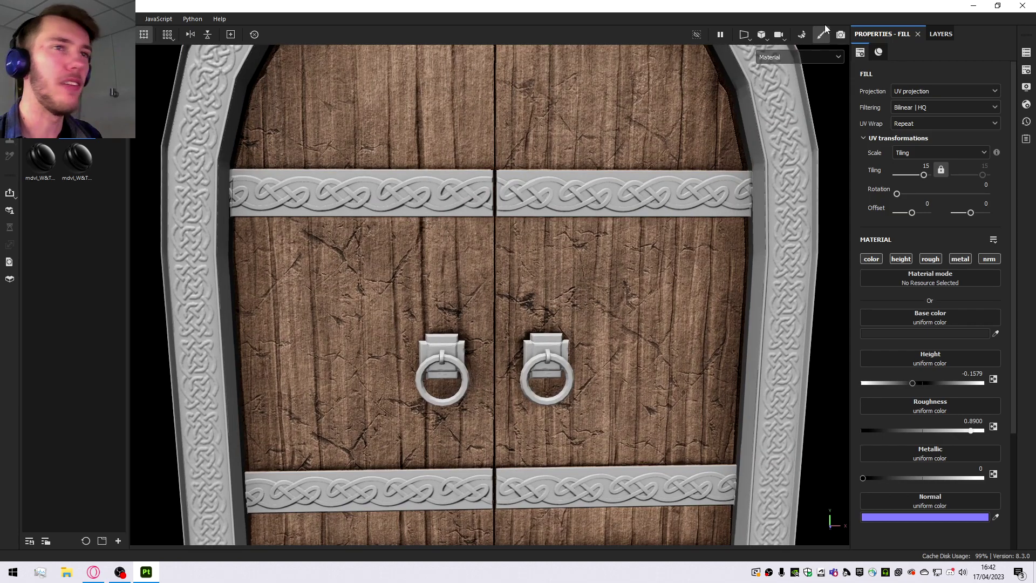
left_click(940, 34)
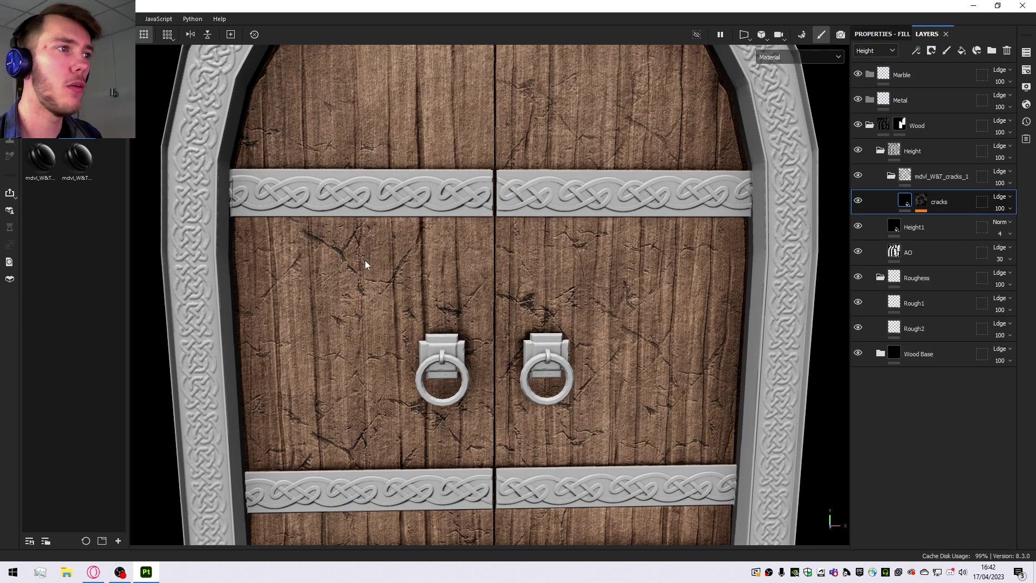
Collapse the mdvl_W&T_cracks_1 folder inside the Height group and rename it Cracks.
scroll(478, 340, "down", 2)
scroll(388, 252, "up", 2)
middle_click_drag(392, 242, 476, 233, "alt")
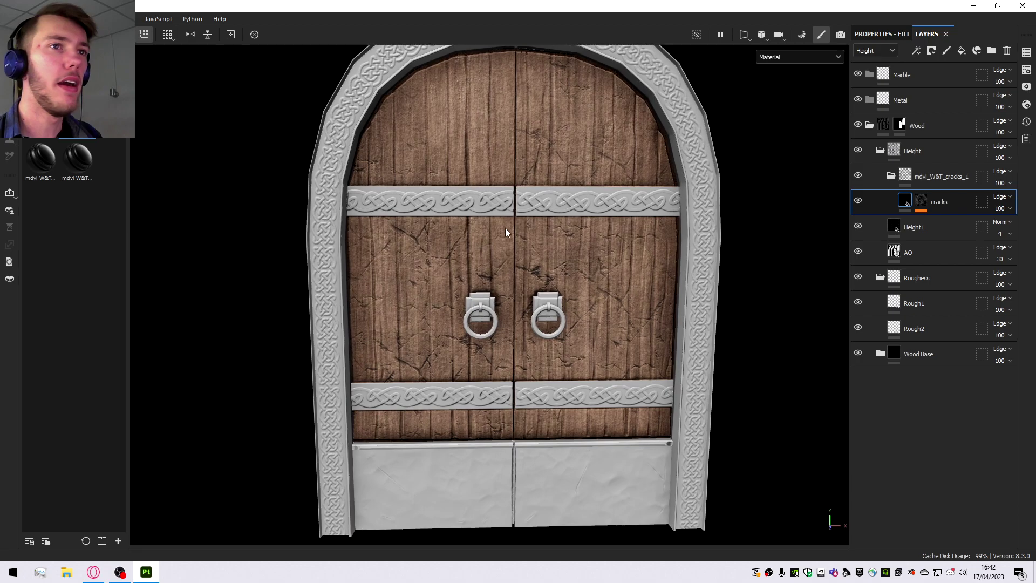
left_click(891, 175)
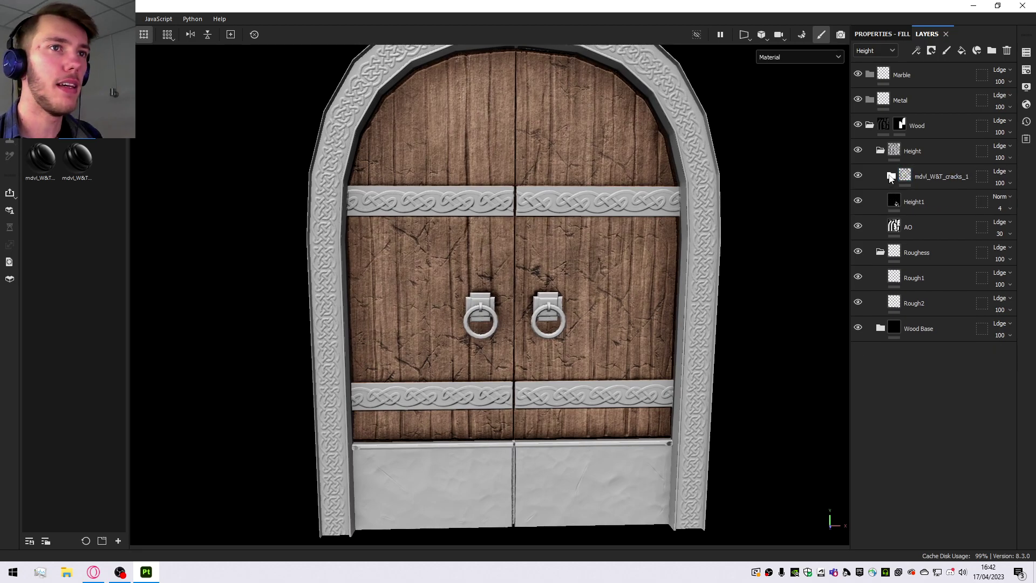
double_click(946, 175)
type("Crak")
key("BackSpace")
type("cks")
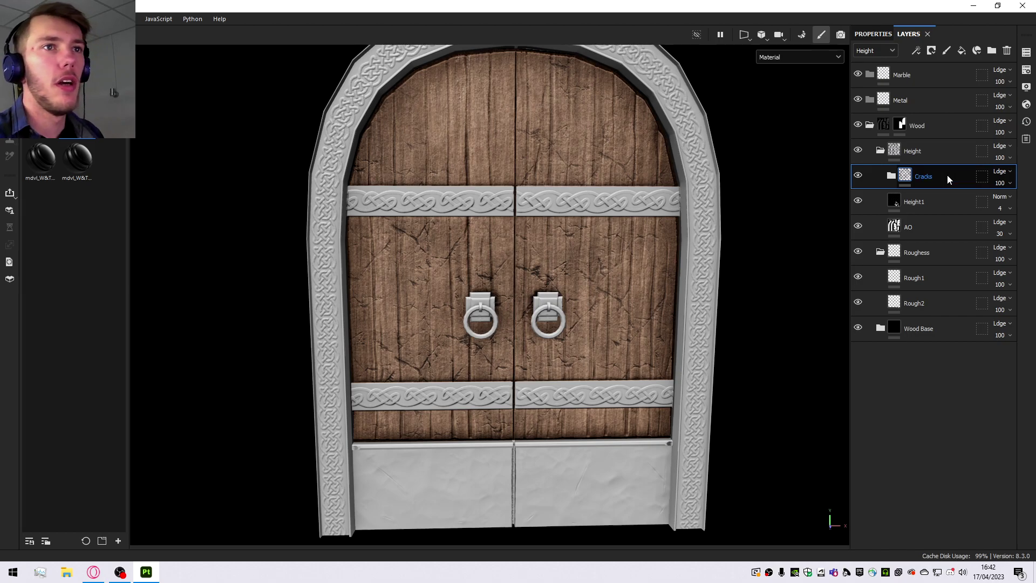
Add a black mask to the Cracks folder and switch to the Paint tool for painting on it.
right_click(946, 174)
left_click(924, 20)
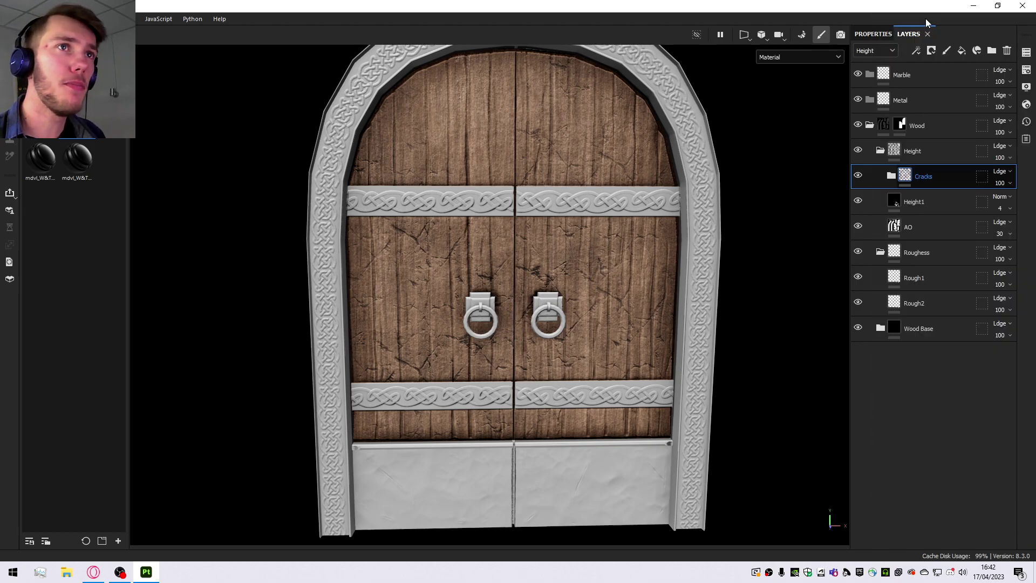
left_click(904, 175)
left_click(891, 177)
left_click(891, 176)
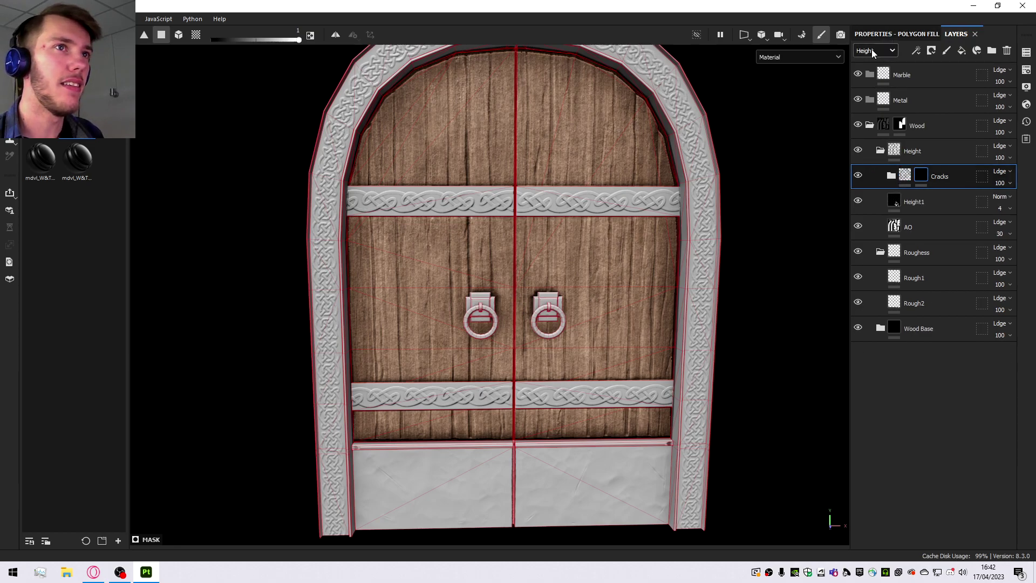
key("1")
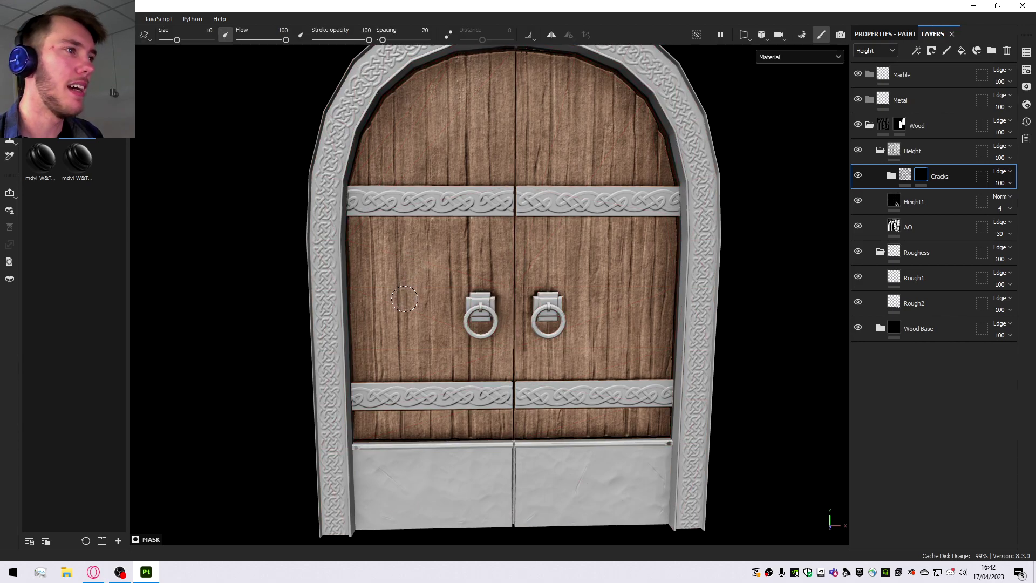
mouse_move(407, 306)
left_mouse_down()
mouse_move(545, 231)
mouse_move(492, 258)
mouse_move(605, 292)
mouse_move(637, 335)
mouse_move(518, 340)
mouse_move(570, 332)
left_mouse_up()
mouse_move(464, 314)
left_mouse_down()
mouse_move(604, 253)
mouse_move(534, 164)
mouse_move(504, 188)
left_mouse_up()
key("ctrl+z")
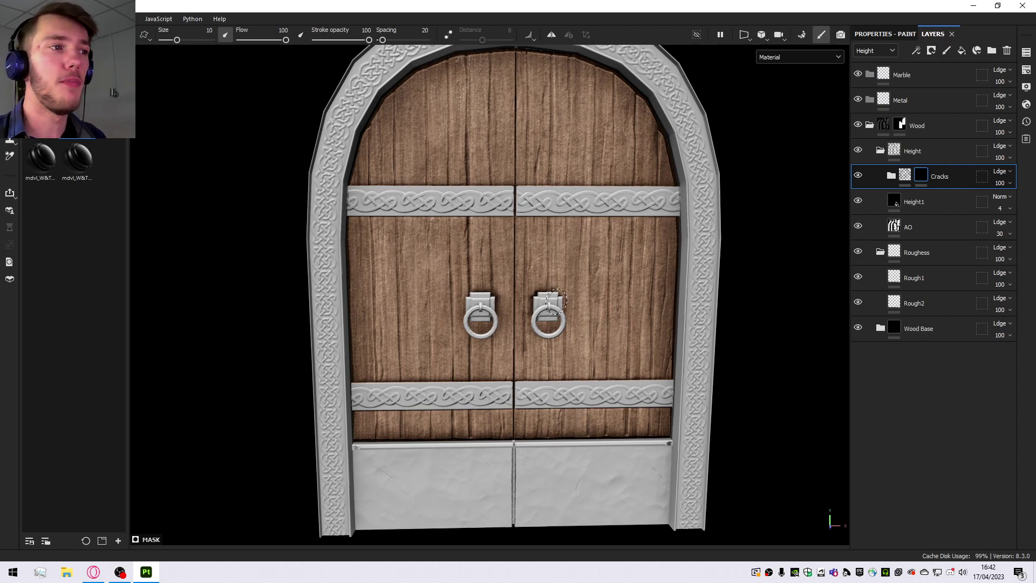
scroll(551, 313, "up", 5)
scroll(531, 220, "down", 6)
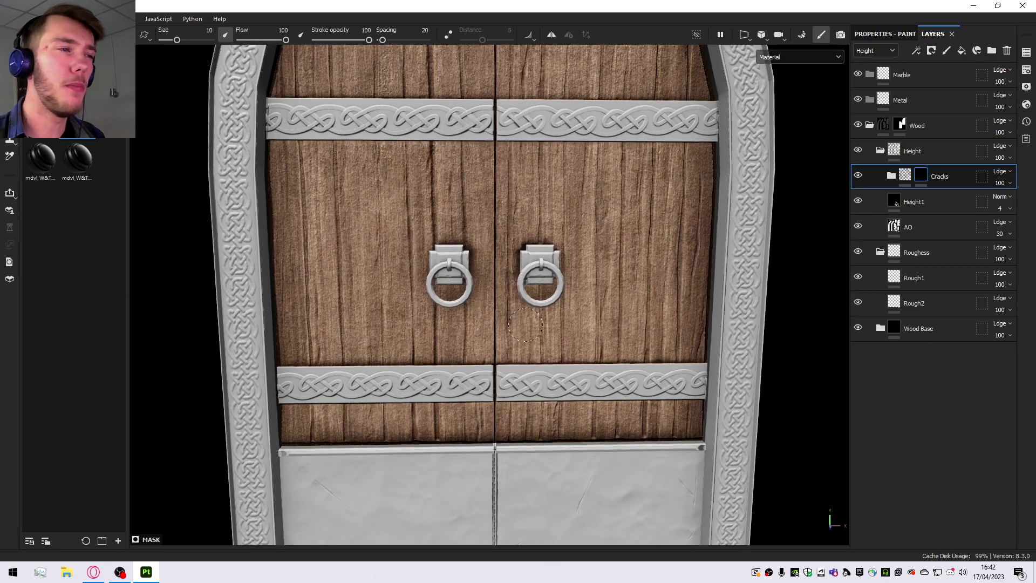
scroll(488, 404, "up", 2)
scroll(488, 403, "down", 4)
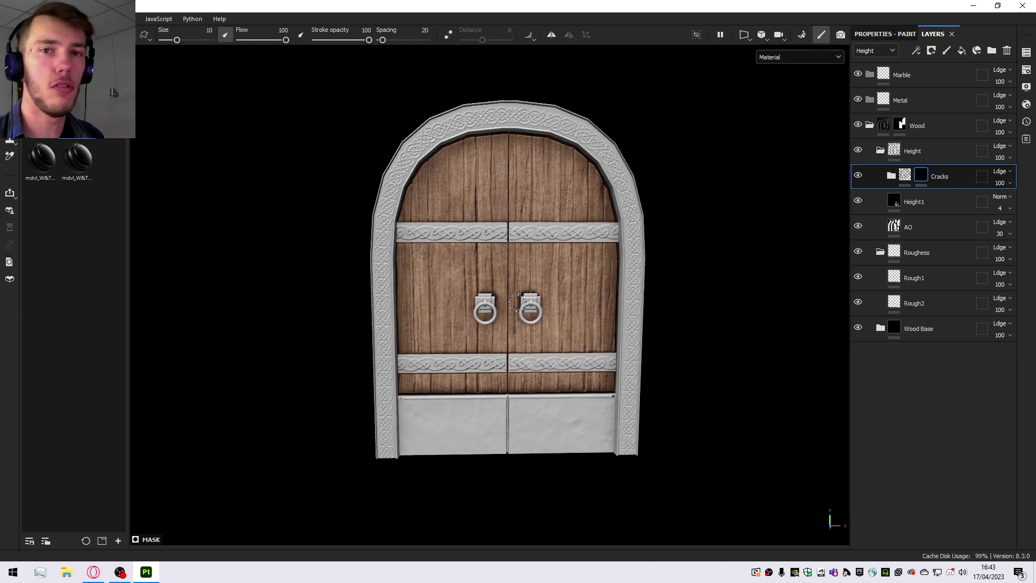
scroll(516, 302, "up", 6)
scroll(517, 302, "up", 8)
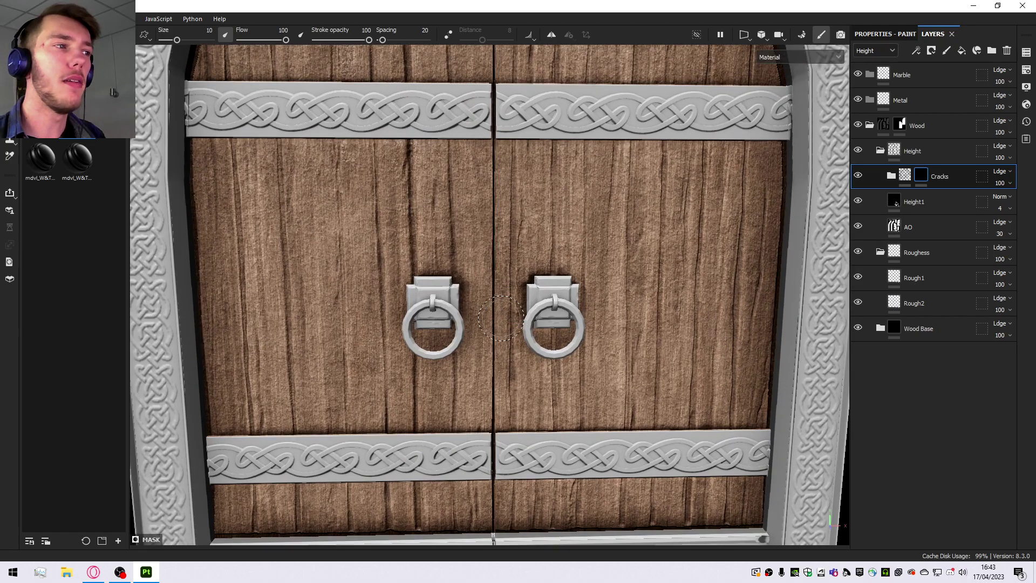
scroll(602, 382, "down", 8)
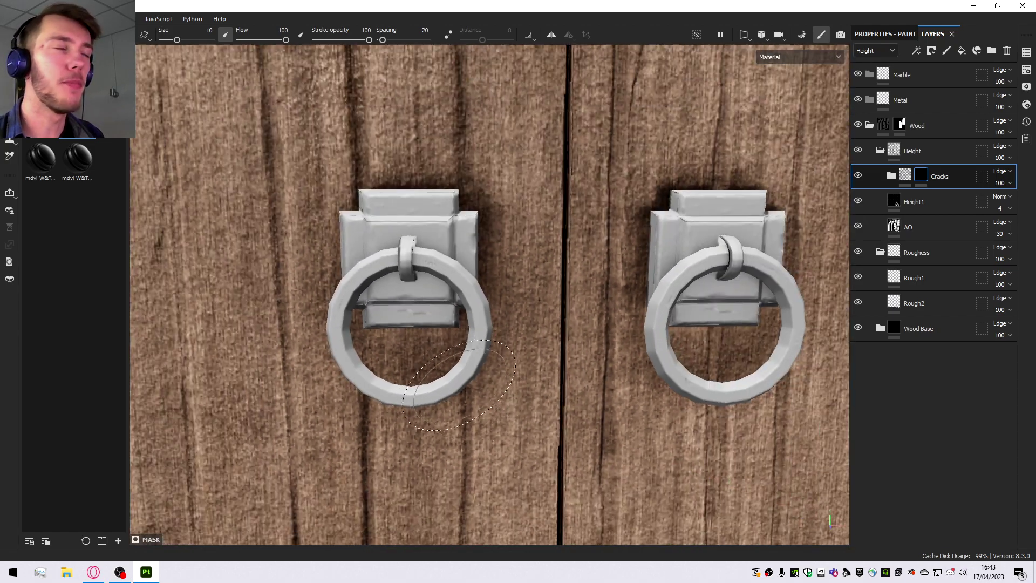
scroll(475, 369, "up", 3)
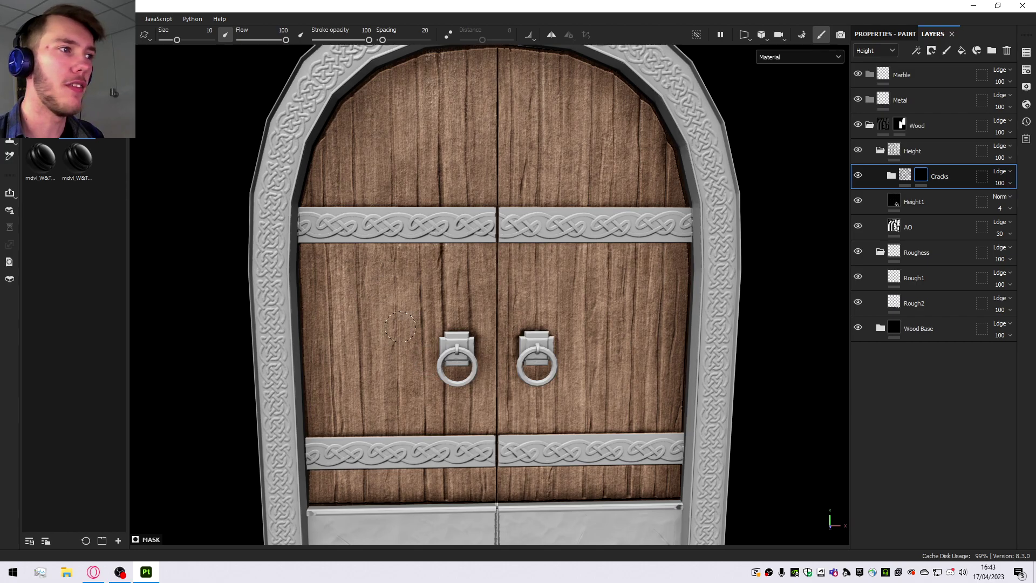
Paint on the Cracks mask to reveal cracks in the wood around both ring handles.
scroll(556, 383, "up", 5)
scroll(518, 367, "down", 4)
scroll(494, 345, "up", 4)
scroll(494, 345, "up", 5)
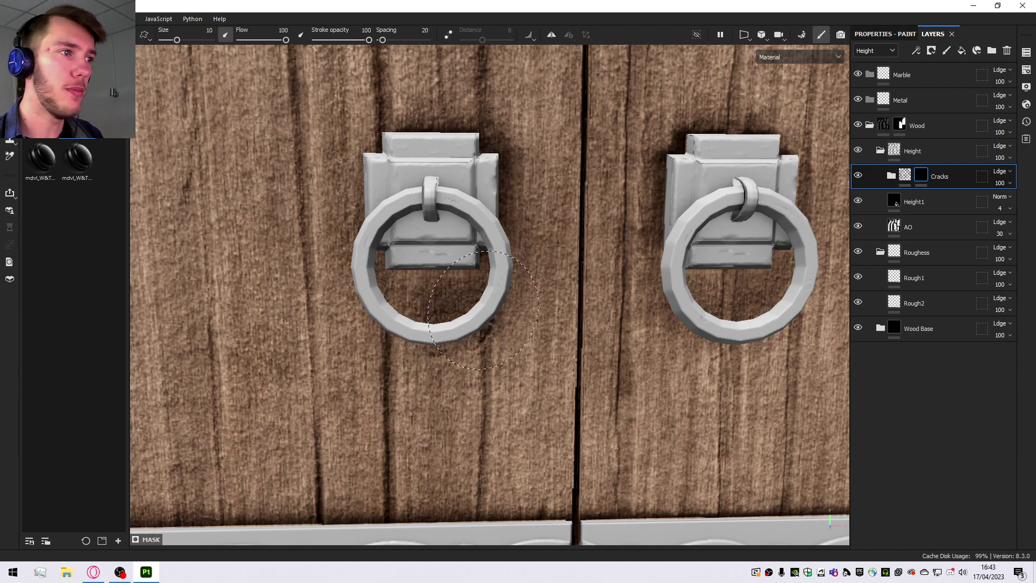
mouse_move(487, 335)
left_mouse_down()
mouse_move(426, 377)
mouse_move(345, 334)
left_mouse_up()
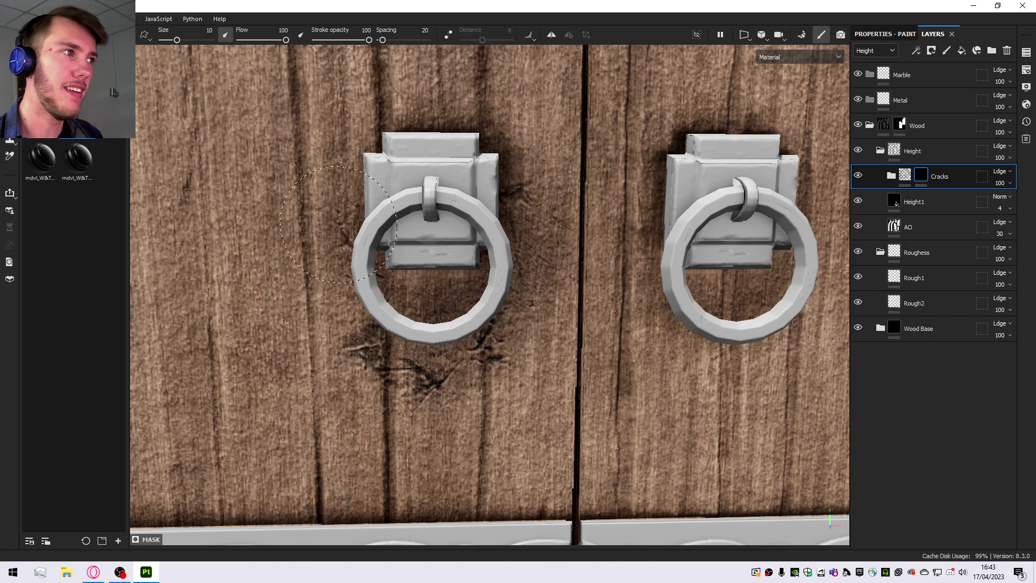
scroll(412, 322, "down", 6)
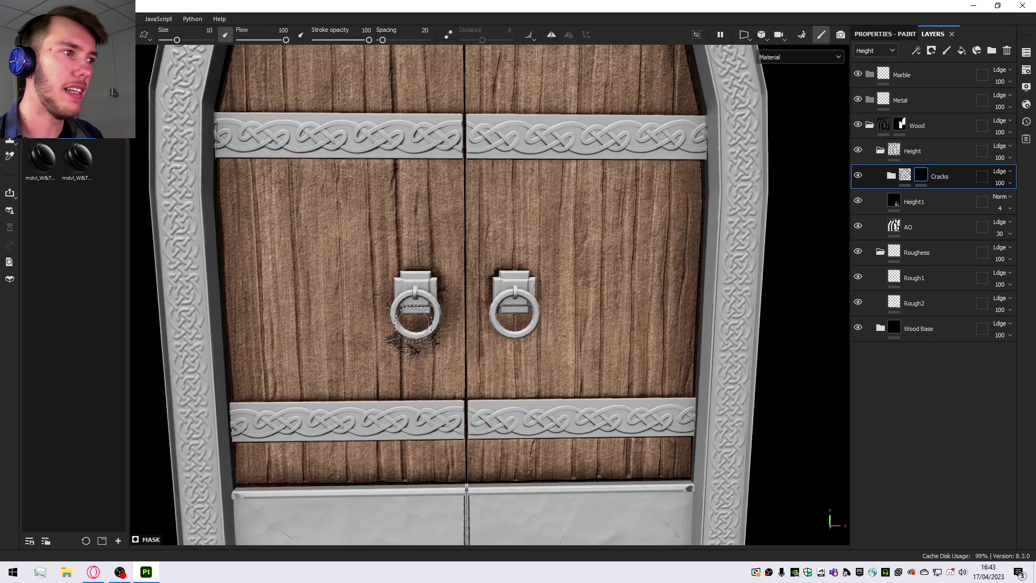
scroll(412, 322, "up", 5)
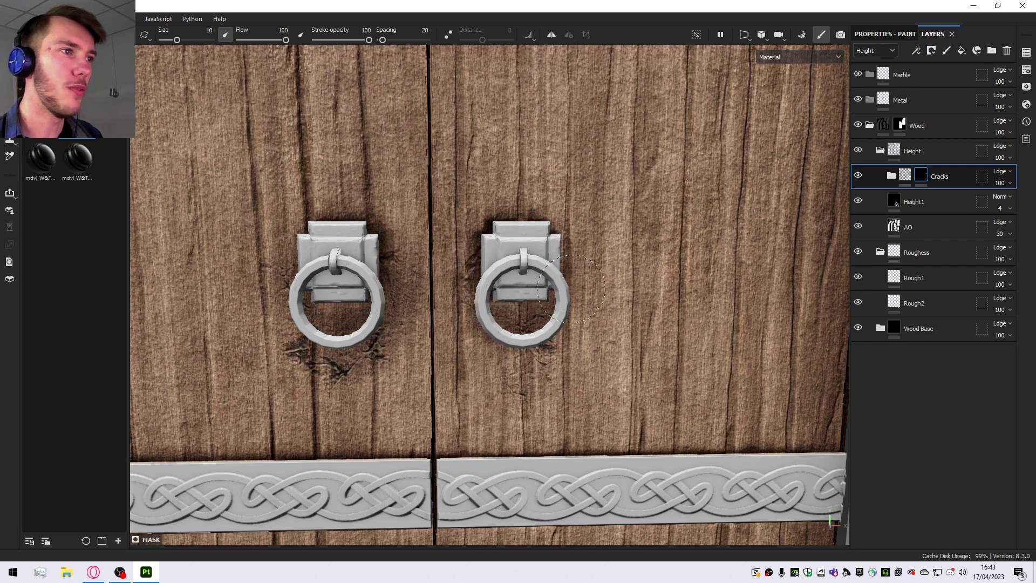
Paint cracks into the mask on the middle wood panels, left of the left handle and on the right door's upper outer area.
scroll(593, 347, "down", 3)
scroll(319, 296, "down", 2)
scroll(318, 298, "up", 3)
mouse_move(324, 296)
left_mouse_down()
mouse_move(321, 278)
mouse_move(345, 256)
mouse_move(337, 284)
mouse_move(319, 238)
mouse_move(356, 255)
mouse_move(348, 295)
left_mouse_up()
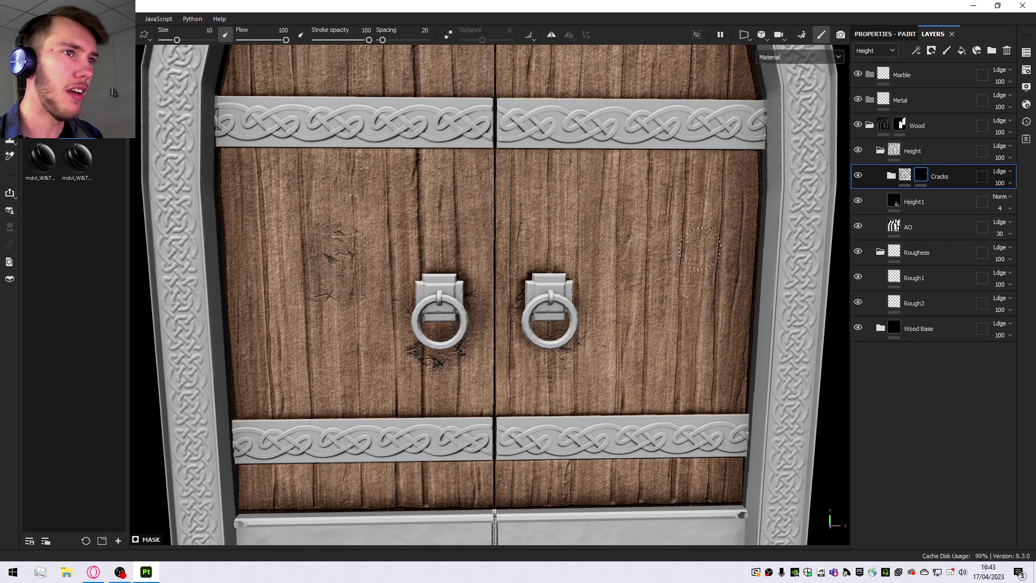
left_click_drag(668, 252, 681, 200)
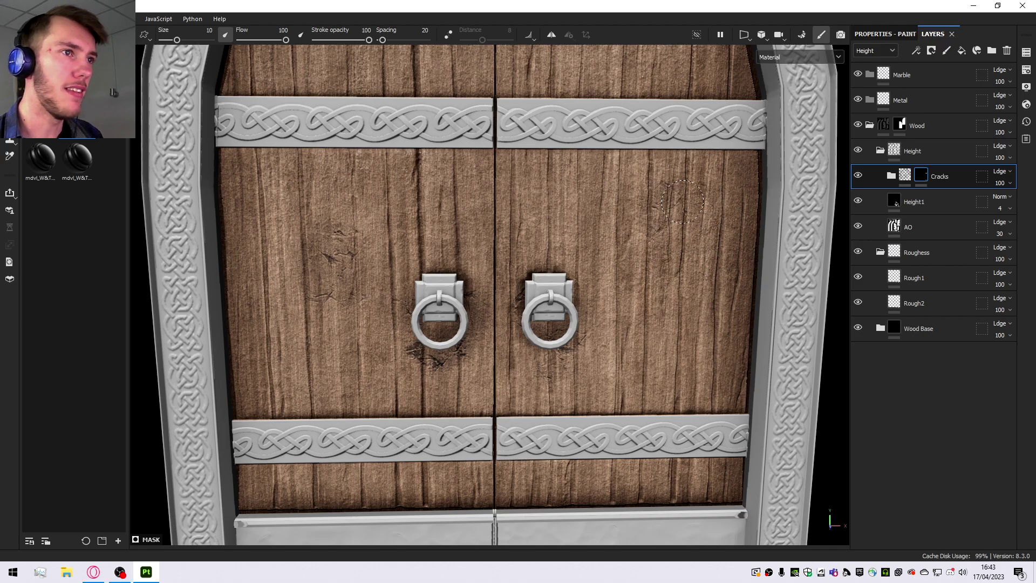
Paint small cracks into the mask at the left door's lower outer corner and above the right ring handle.
scroll(505, 167, "down", 3)
scroll(424, 330, "up", 3)
scroll(464, 382, "down", 2)
scroll(442, 410, "up", 3)
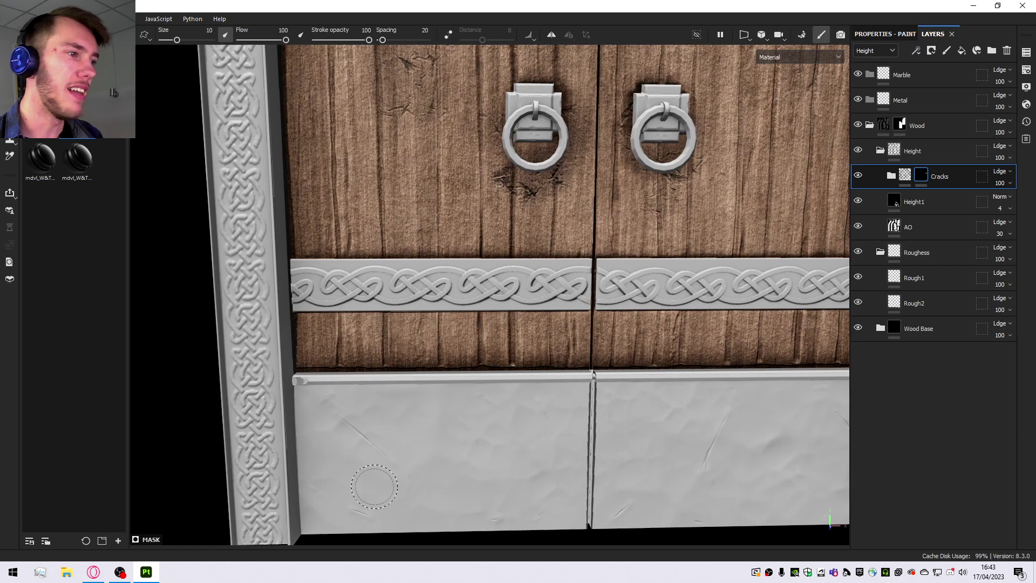
scroll(404, 475, "down", 3)
scroll(399, 469, "up", 2)
scroll(394, 456, "down", 3)
scroll(383, 280, "up", 4)
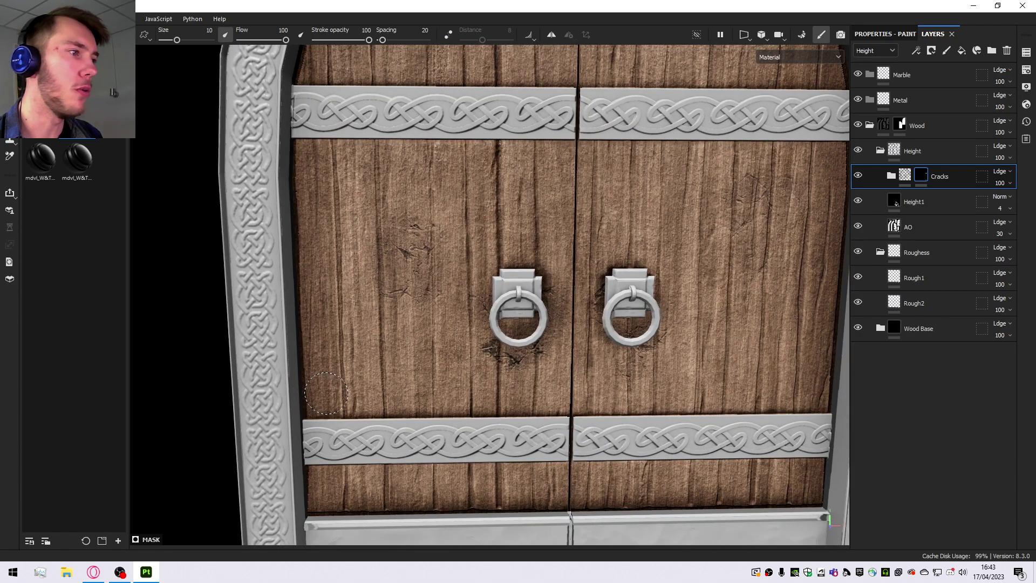
scroll(607, 208, "up", 2)
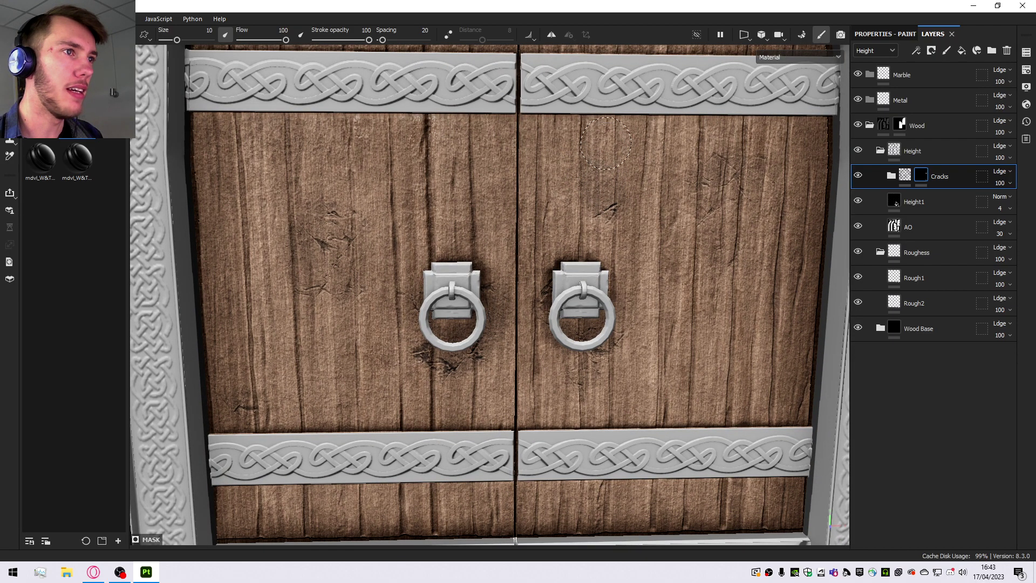
Paint more cracks into the mask on the right door's lower outer area and just left of the left handle.
scroll(604, 178, "down", 2)
scroll(678, 300, "up", 3)
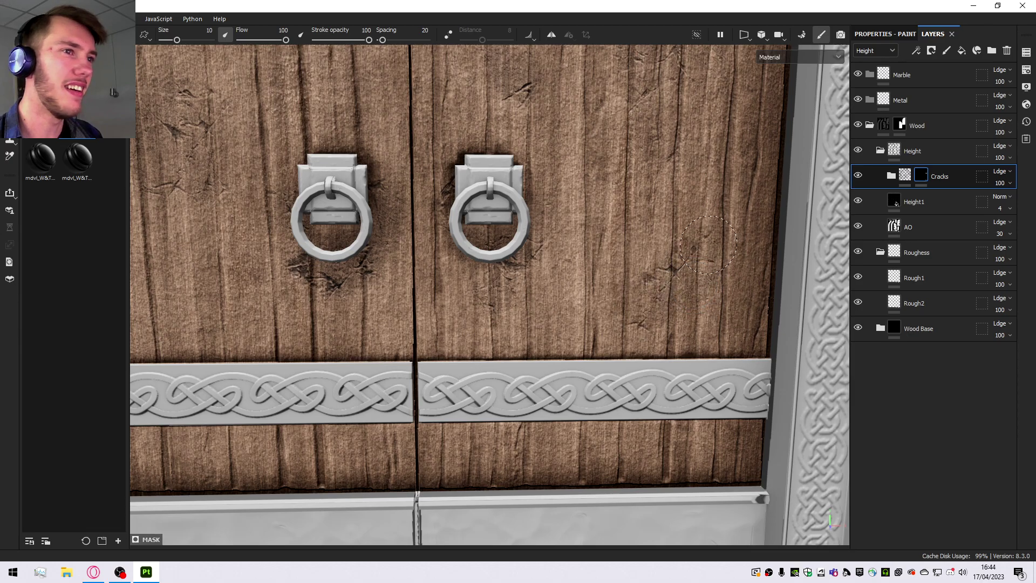
scroll(672, 366, "down", 3)
scroll(632, 271, "up", 5)
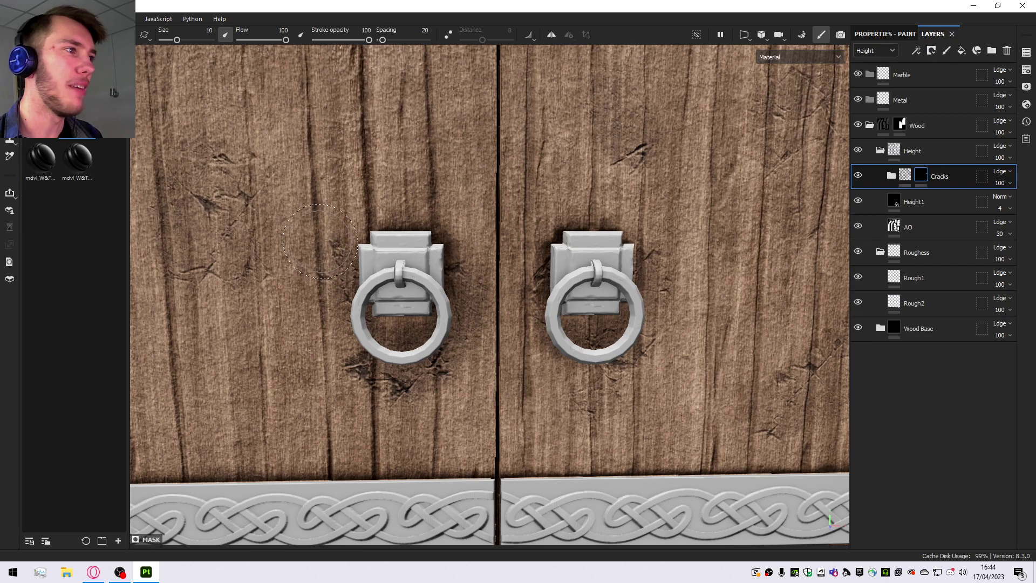
scroll(484, 323, "down", 4)
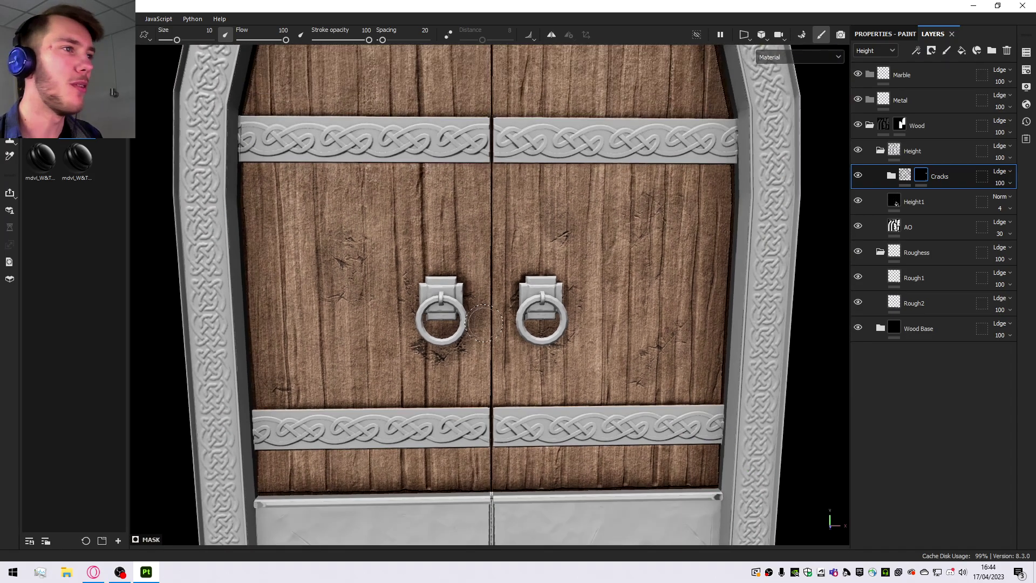
Examine the distribution of the painted cracks across the whole door from the front and from an angle.
scroll(484, 323, "down", 4)
scroll(484, 324, "up", 3)
scroll(464, 243, "down", 3)
scroll(456, 201, "up", 4)
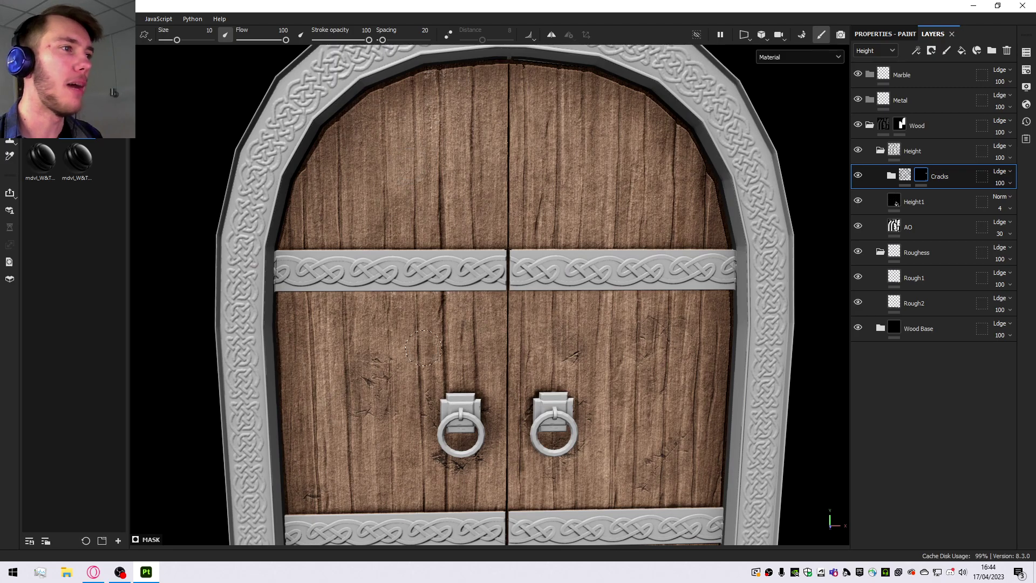
scroll(423, 348, "down", 3)
scroll(492, 132, "up", 2)
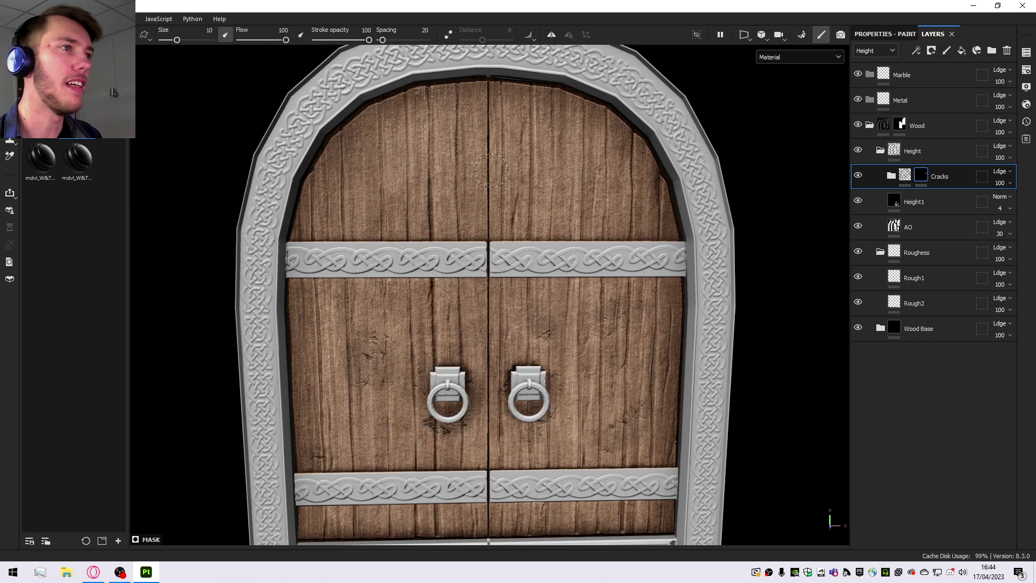
right_click_drag(425, 358, 413, 270, "alt")
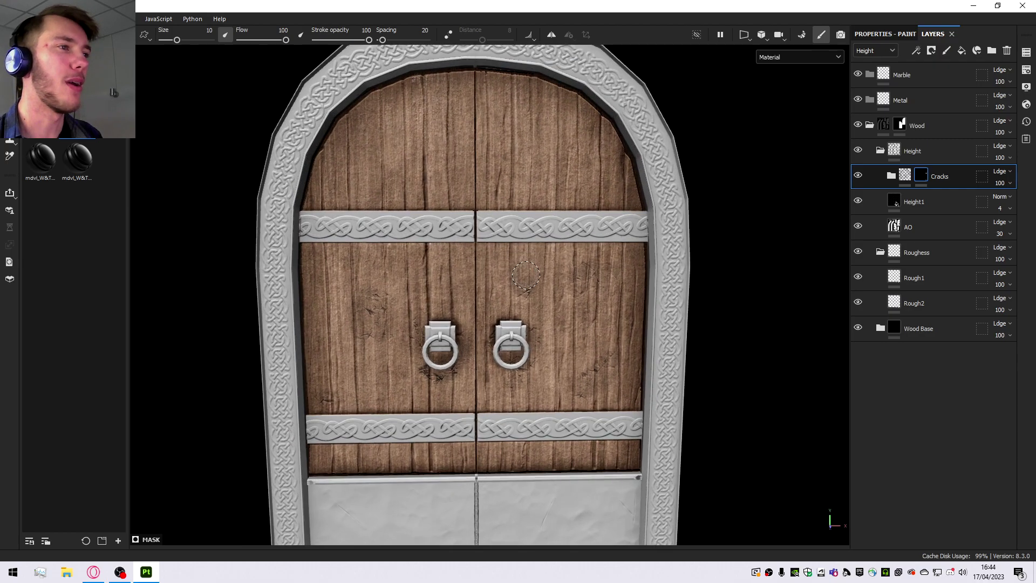
left_click_drag(405, 89, 339, 120, "alt")
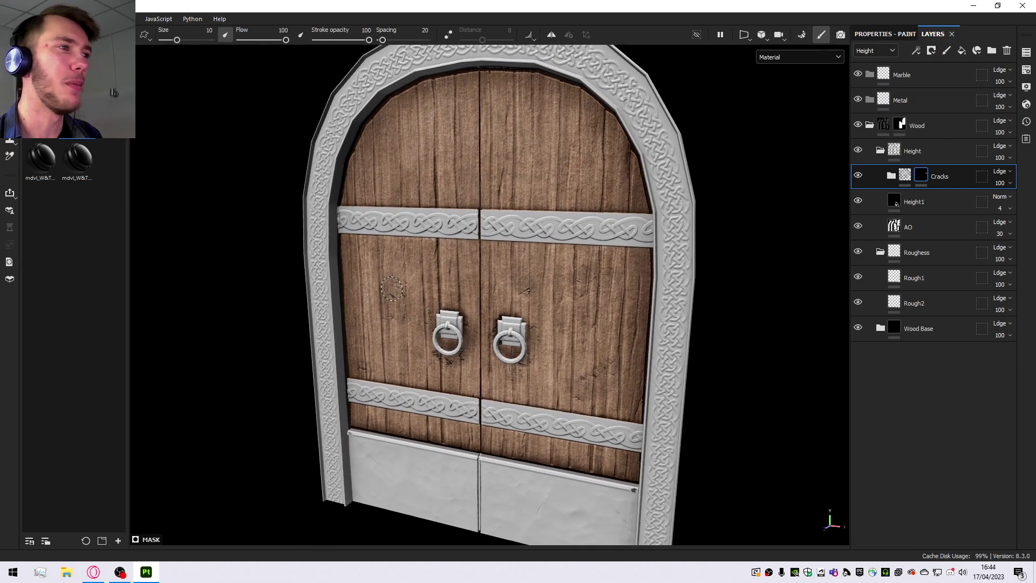
Paint additional cracks into the mask on the upper part of both middle wood panels.
scroll(394, 290, "up", 3)
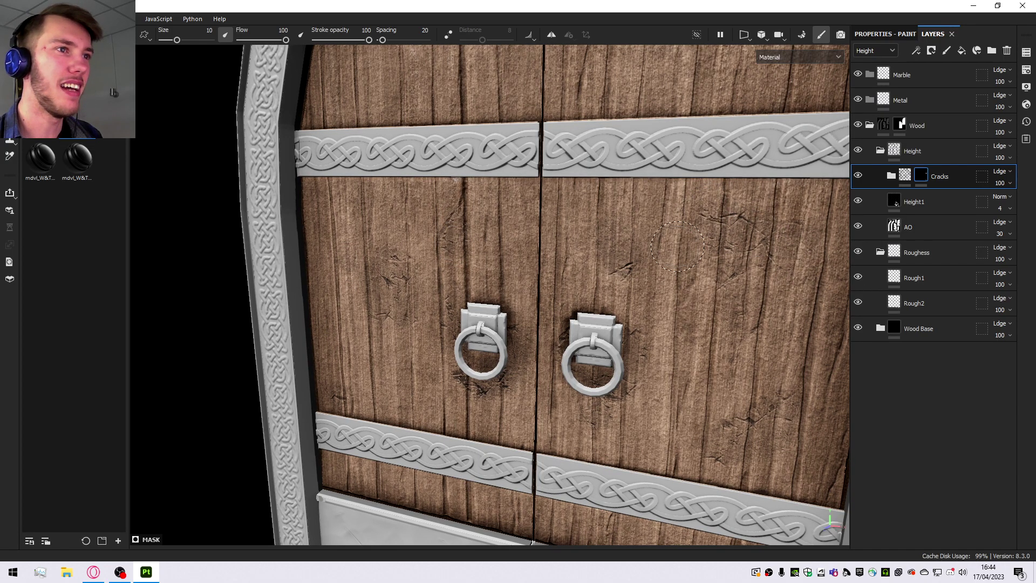
scroll(668, 220, "down", 3)
scroll(572, 299, "up", 3)
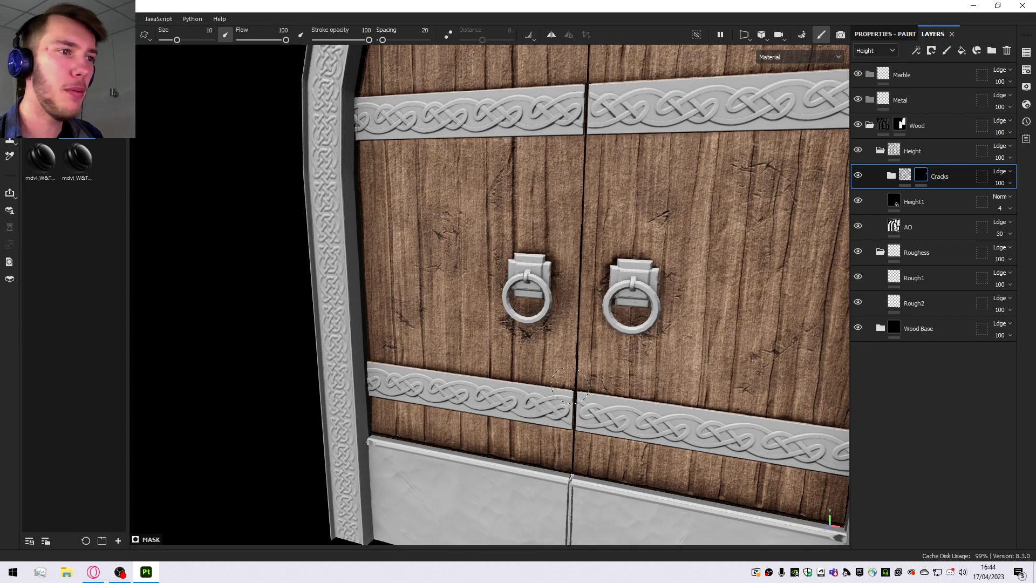
scroll(701, 324, "down", 3)
left_click_drag(701, 326, 582, 318, "alt")
Select the Cracks folder's mask and browse the asset library filtered by different resource types.
left_click(920, 176)
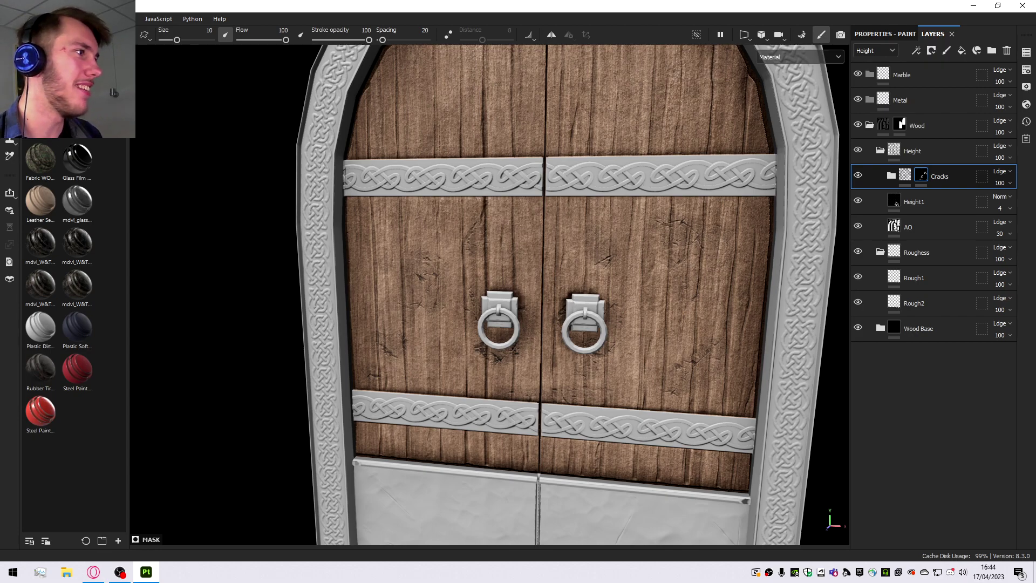
left_click(33, 83)
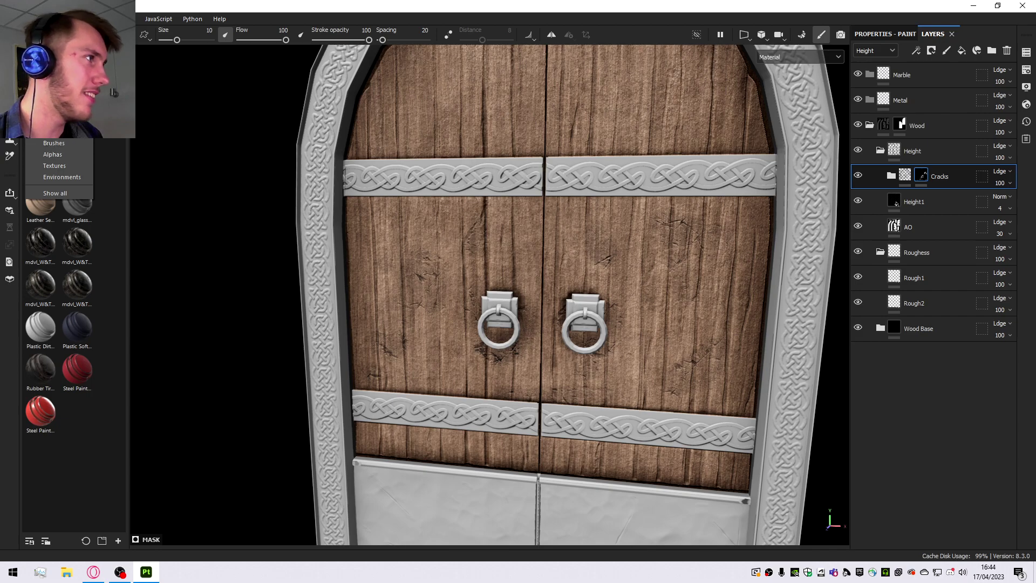
left_click(49, 121)
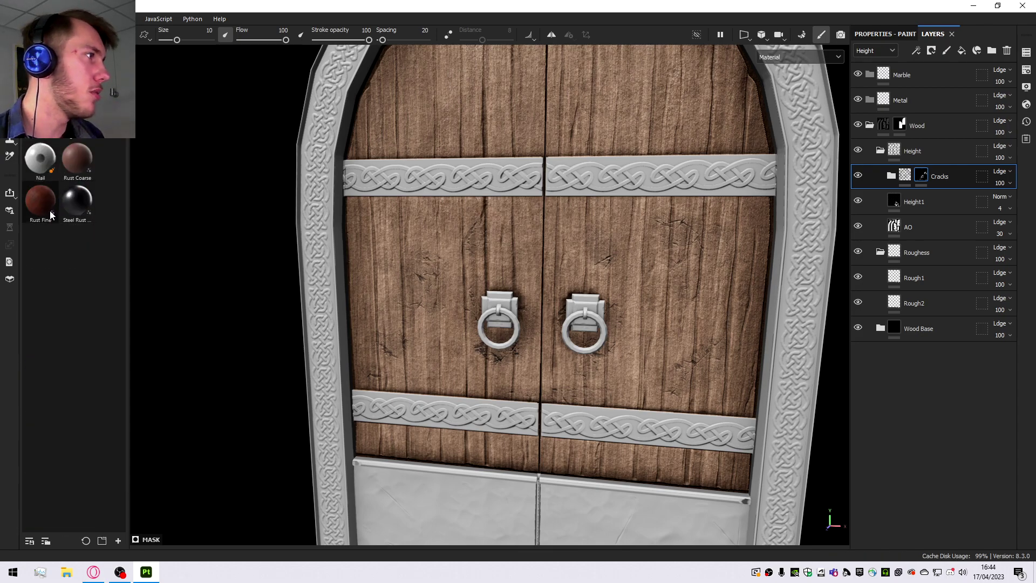
left_click(34, 85)
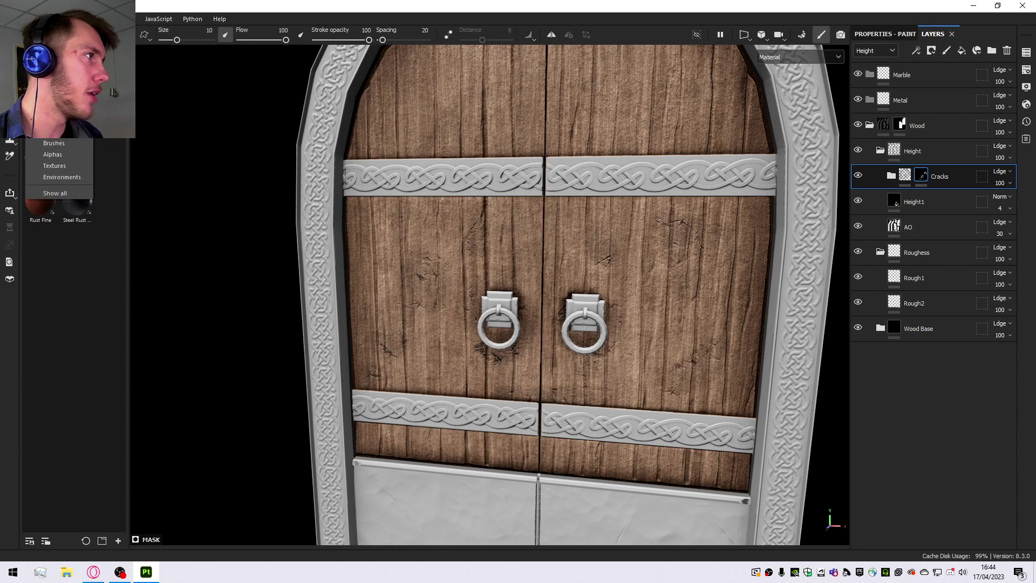
left_click(49, 139)
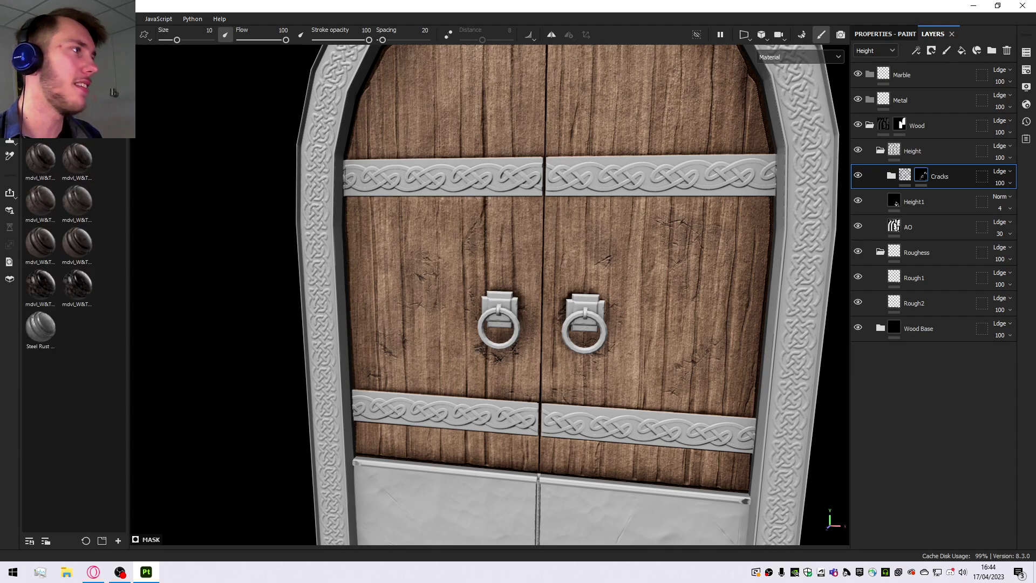
Add the mdvl_metal_rust smart material at the top of the Wood folder to try rust on the door.
mouse_move(40, 116)
scroll(583, 348, "down", 4)
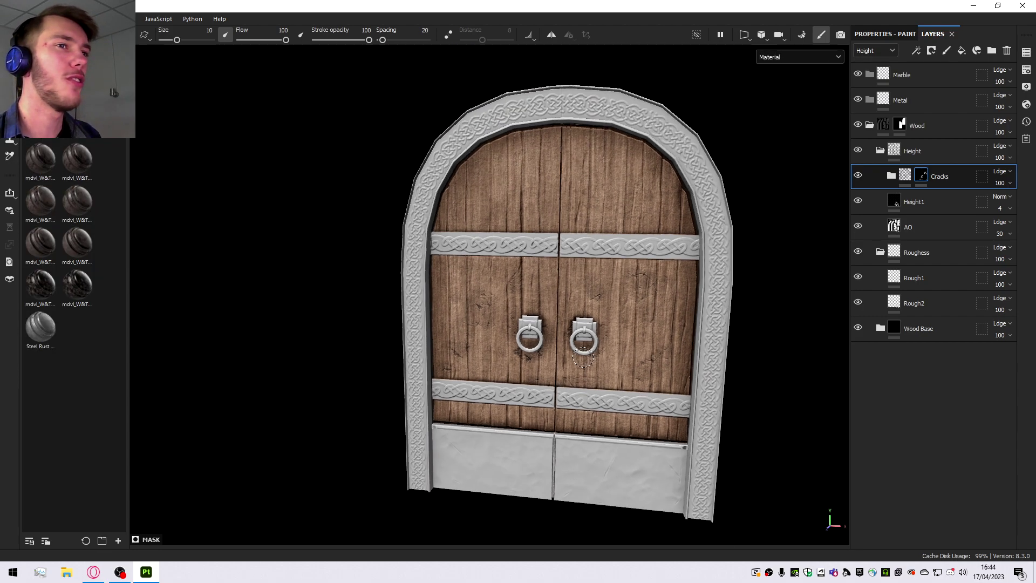
scroll(637, 316, "up", 4)
left_click_drag(779, 185, 809, 181, "alt")
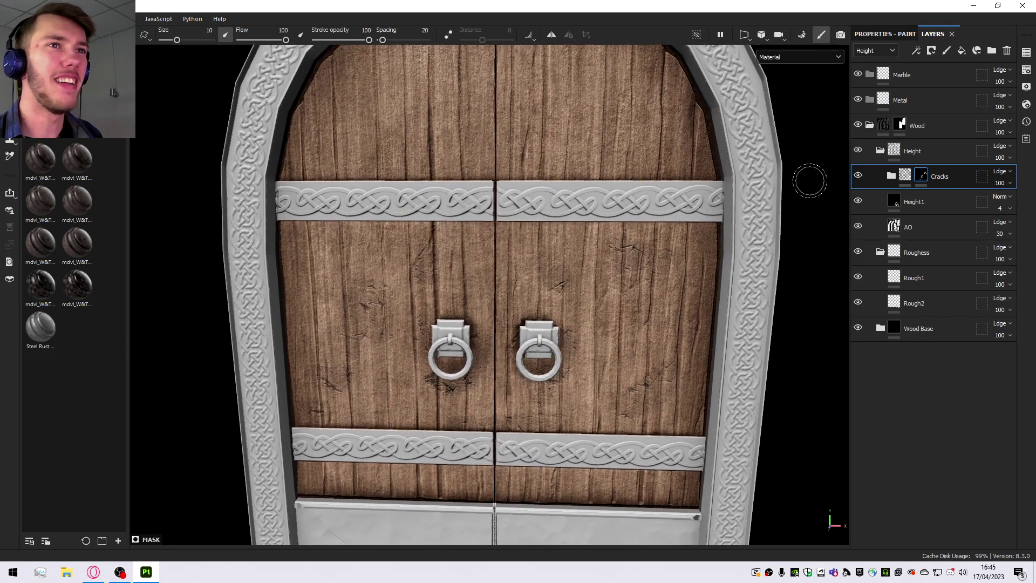
left_click(869, 125)
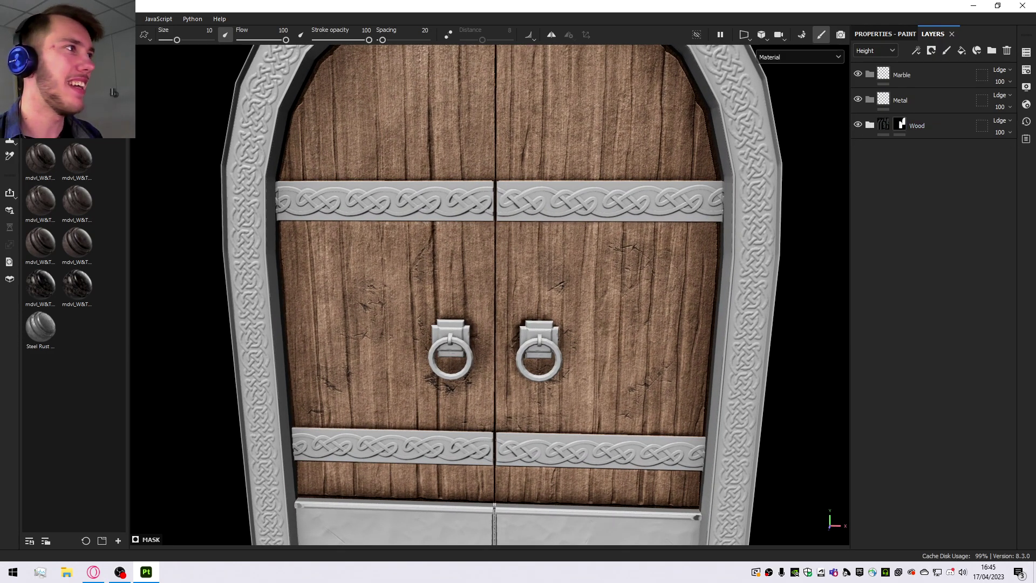
left_click(941, 127)
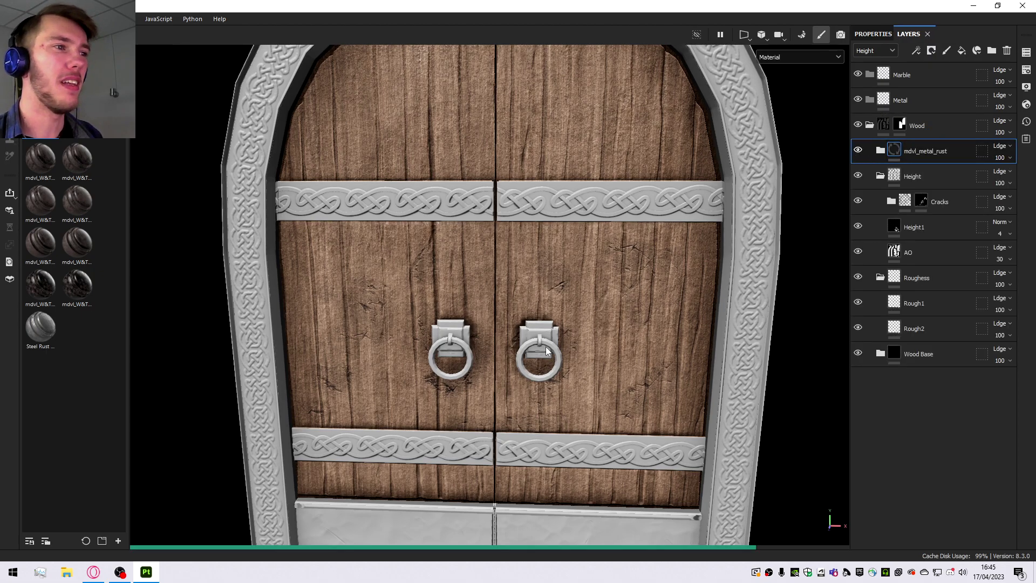
Inspect the rust material across the door's wood and delete the mdvl_metal_rust folder.
scroll(537, 271, "down", 4)
scroll(536, 271, "up", 3)
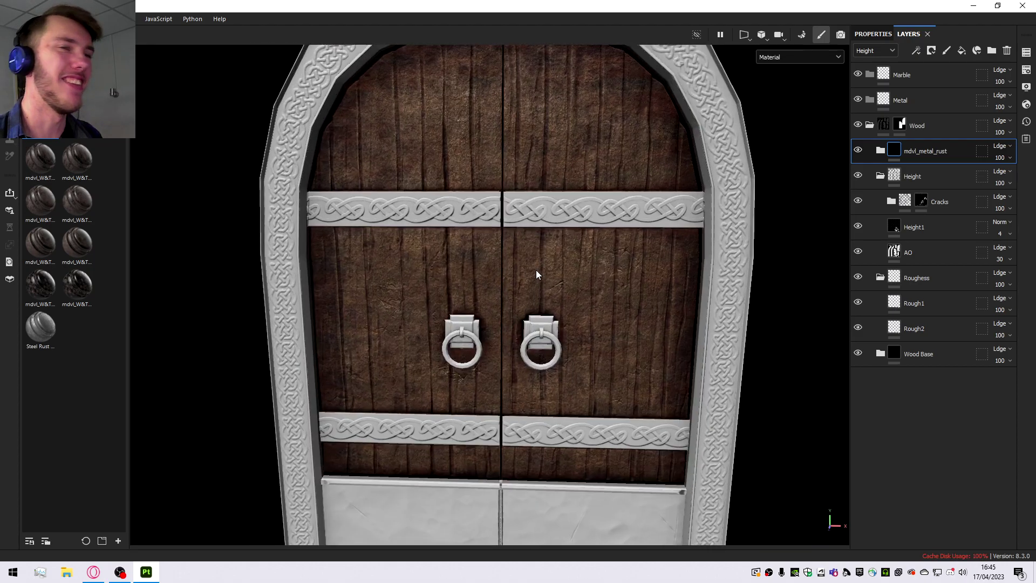
scroll(545, 252, "up", 2)
scroll(550, 300, "down", 3)
scroll(544, 216, "up", 3)
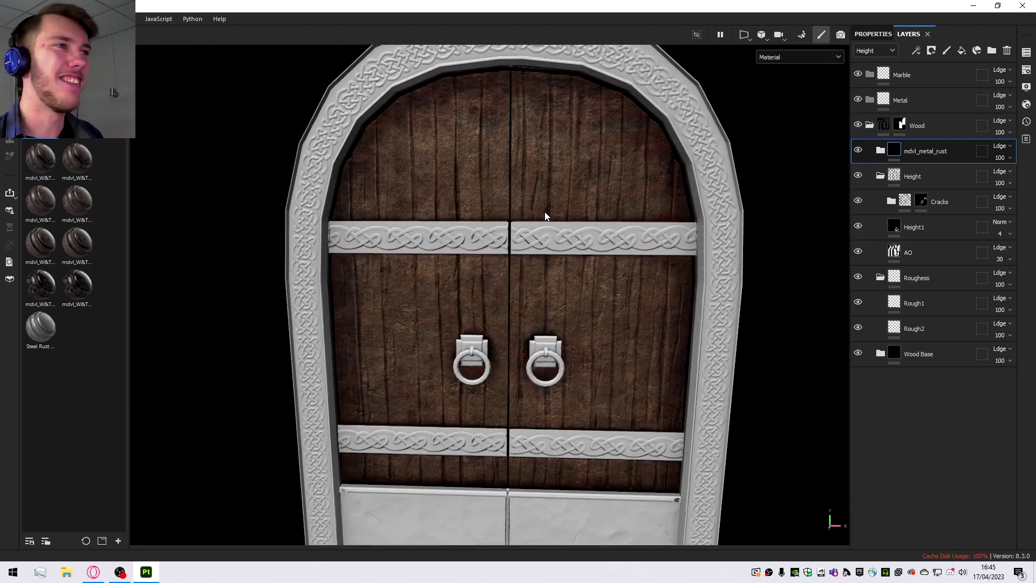
scroll(551, 300, "down", 3)
scroll(551, 326, "up", 3)
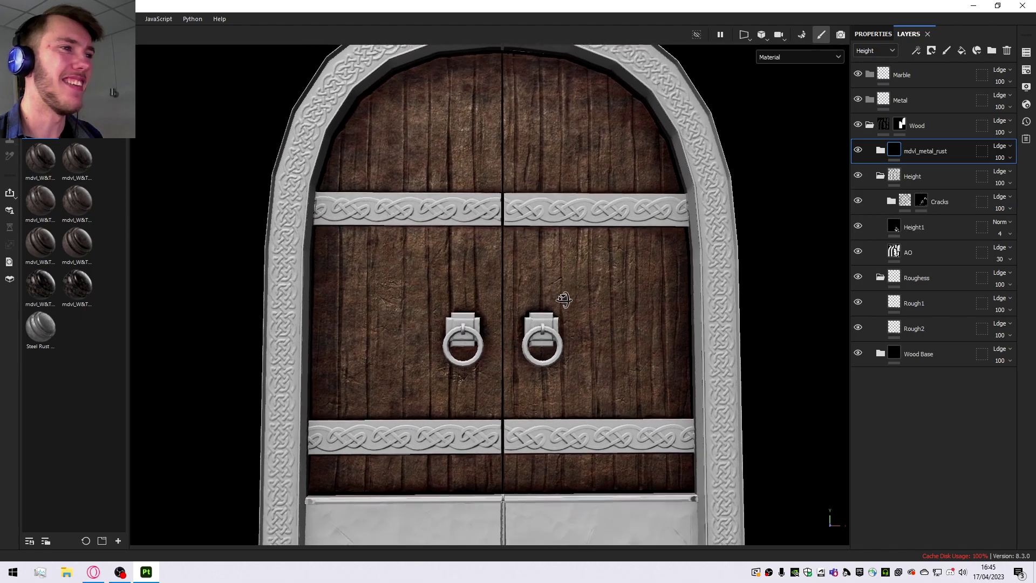
scroll(552, 318, "down", 2)
scroll(552, 318, "up", 4)
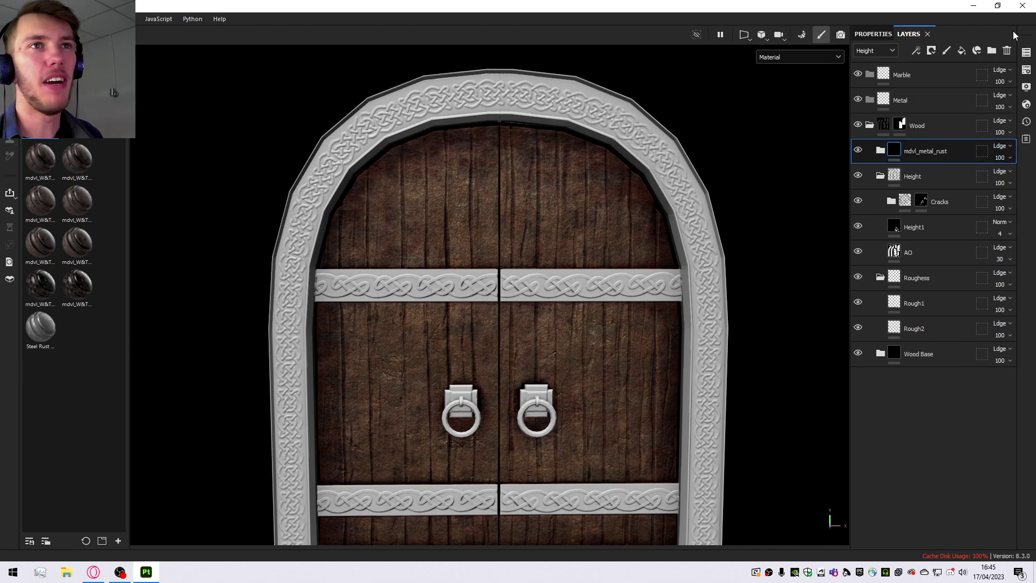
left_click(1006, 50)
Search the asset library for "dirt" smart materials.
scroll(456, 122, "down", 5)
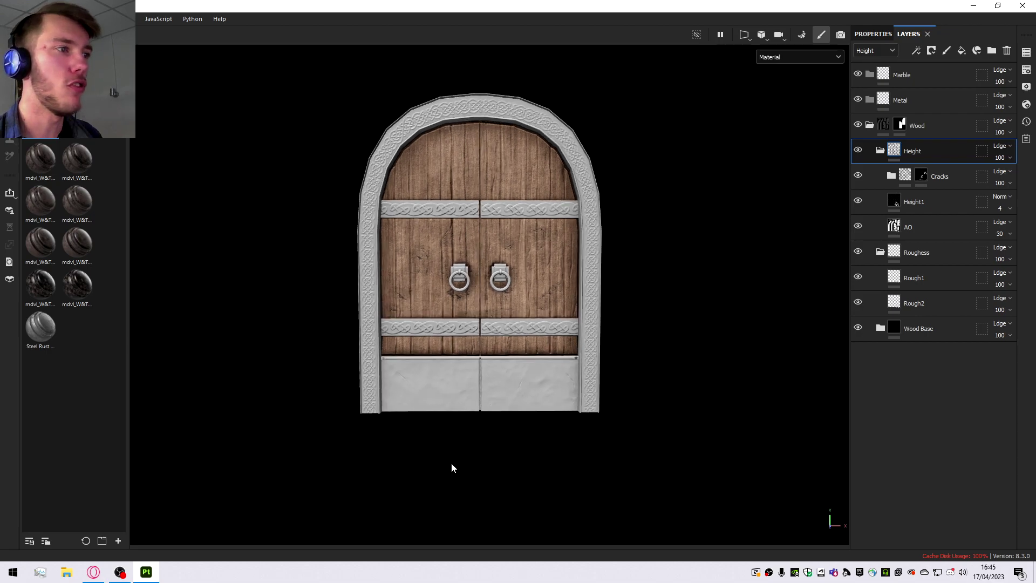
scroll(449, 475, "up", 4)
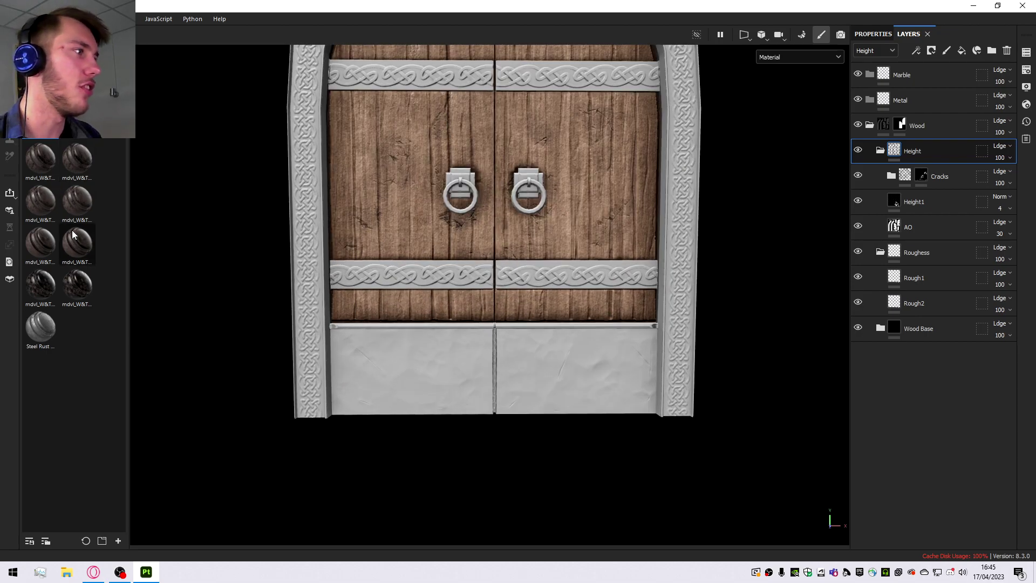
mouse_move(73, 281)
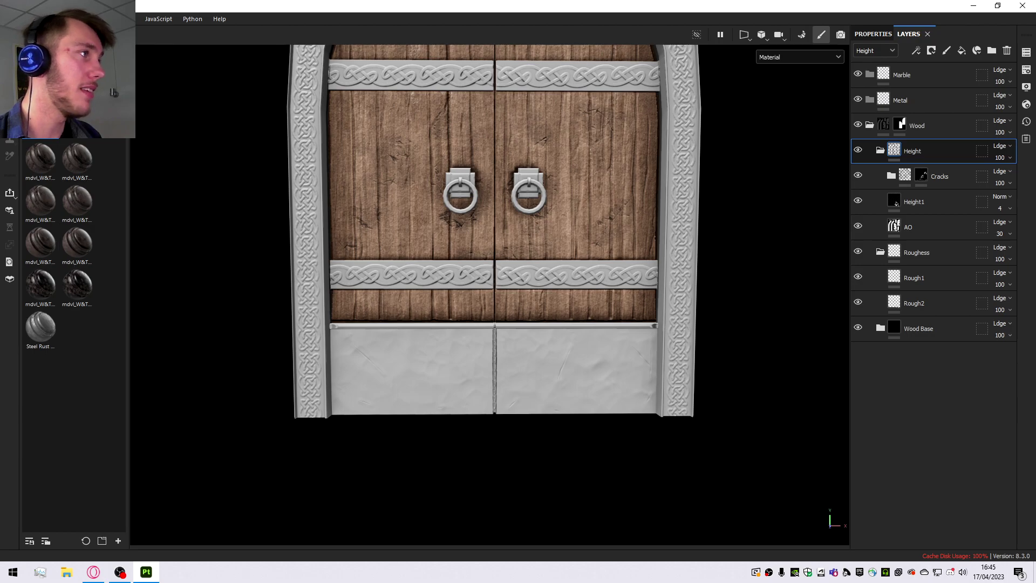
type("dirt")
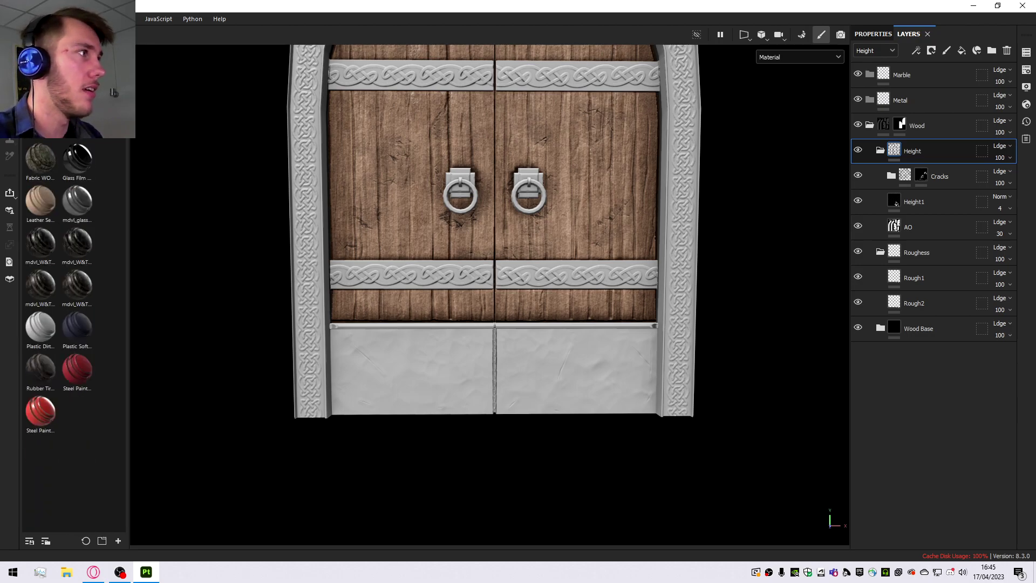
left_click_drag(40, 241, 90, 176)
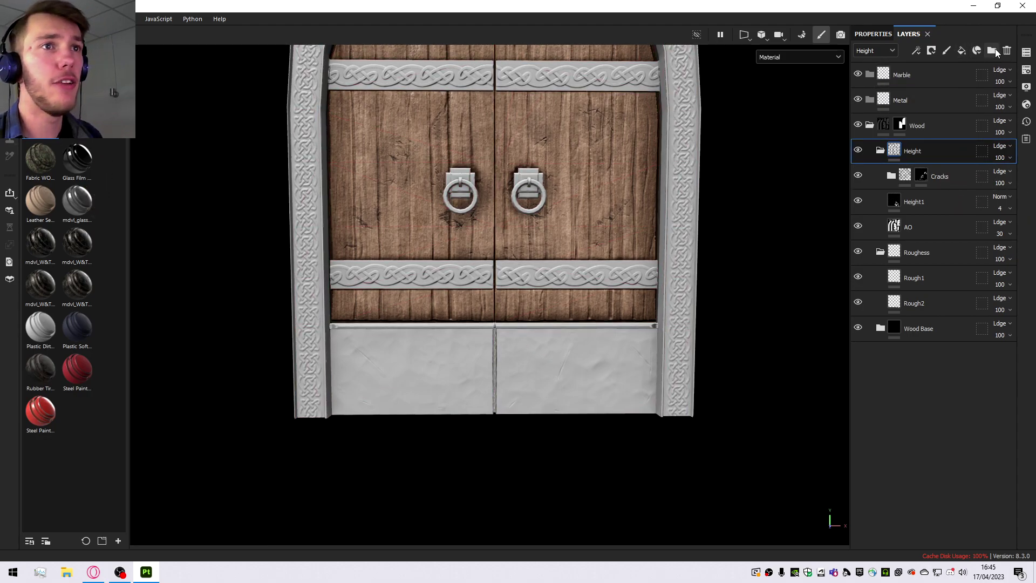
Create a folder named "Wear and Tear" above Height in the Wood folder and add the Dirt smart material to it.
left_click(991, 50)
double_click(923, 149)
type("Wear and Tear")
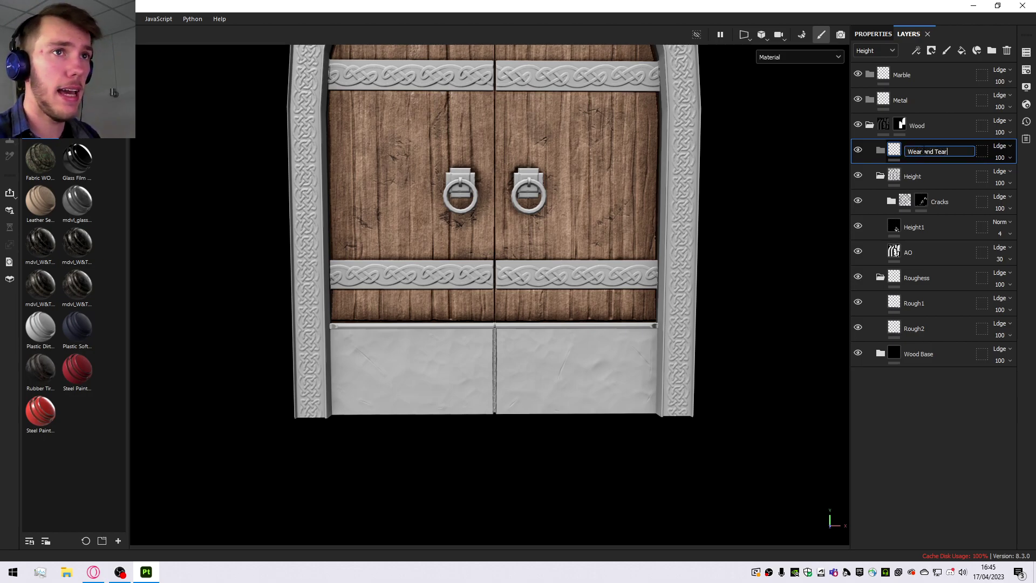
key("Return")
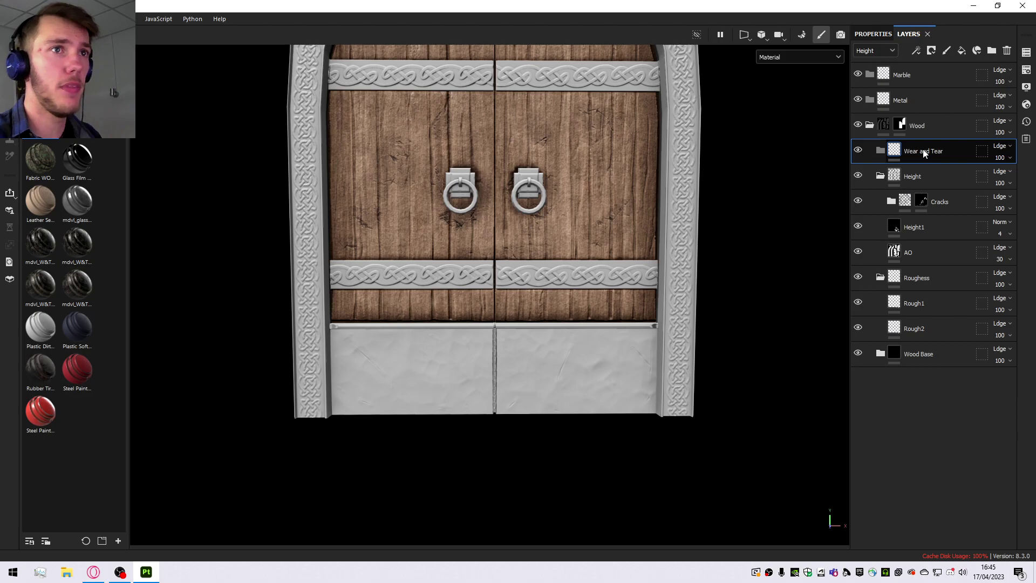
left_click_drag(134, 155, 922, 152)
Examine the dirt's coverage on the door's wood from close up and from a distance.
scroll(463, 413, "down", 3)
scroll(486, 215, "up", 3)
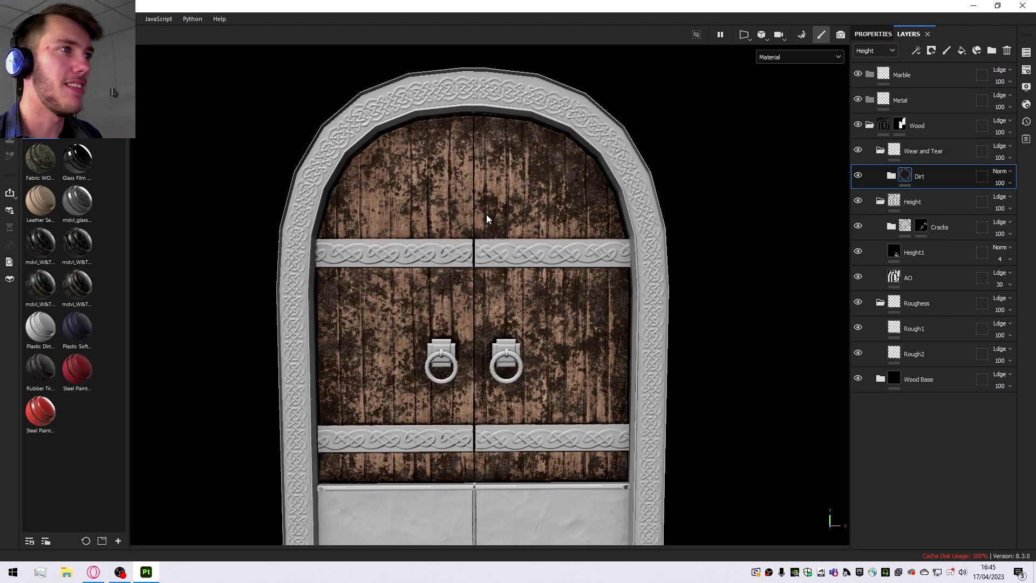
scroll(486, 215, "down", 2)
scroll(500, 299, "up", 4)
left_click_drag(502, 298, 541, 275, "alt")
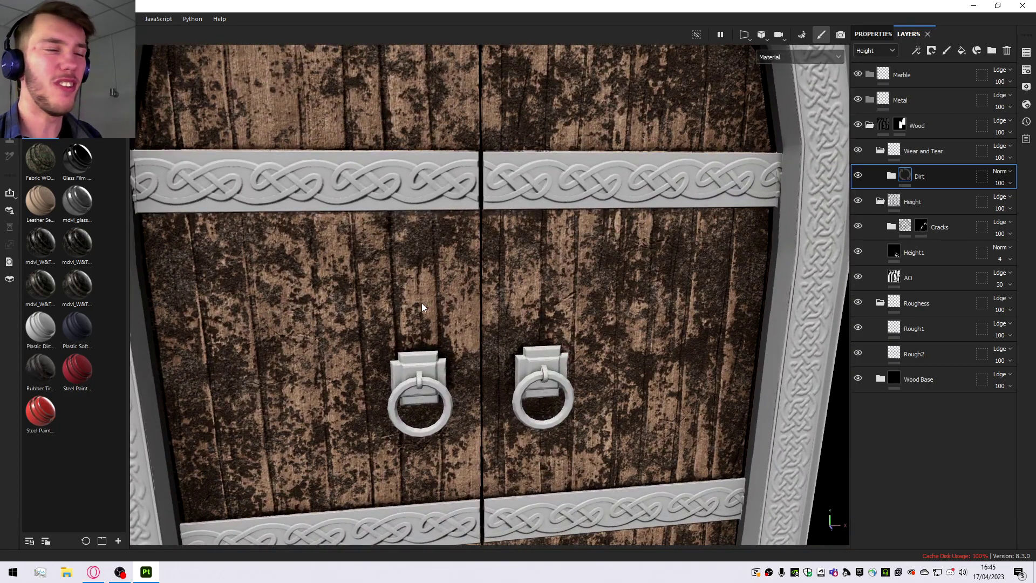
scroll(359, 339, "down", 4)
scroll(363, 338, "up", 2)
left_click_drag(447, 336, 448, 321, "alt")
scroll(449, 322, "down", 2)
left_click_drag(462, 234, 425, 316, "alt")
scroll(426, 317, "up", 3)
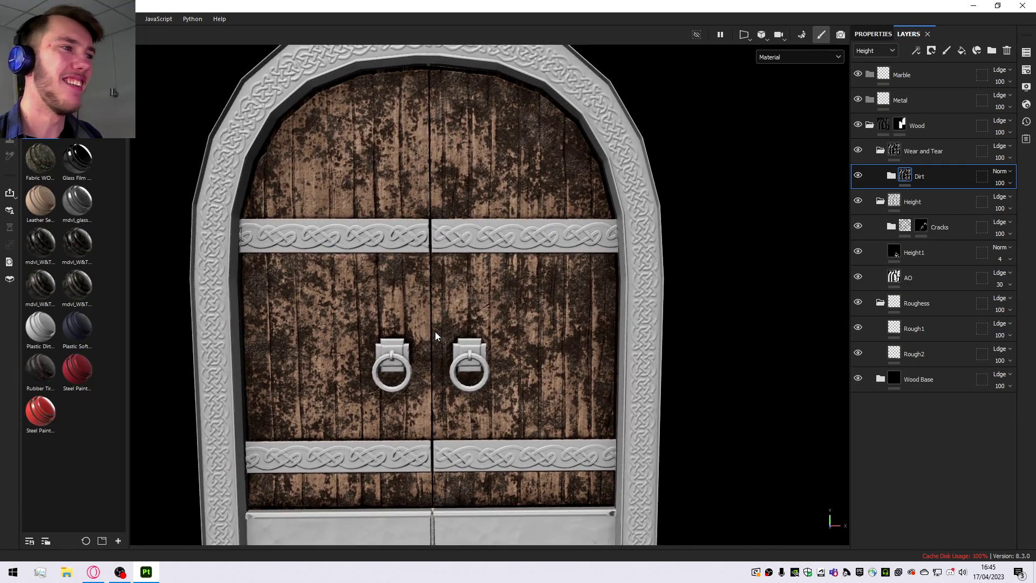
scroll(425, 316, "down", 2)
scroll(425, 316, "up", 3)
Add a black mask to the Dirt folder.
right_click(939, 181)
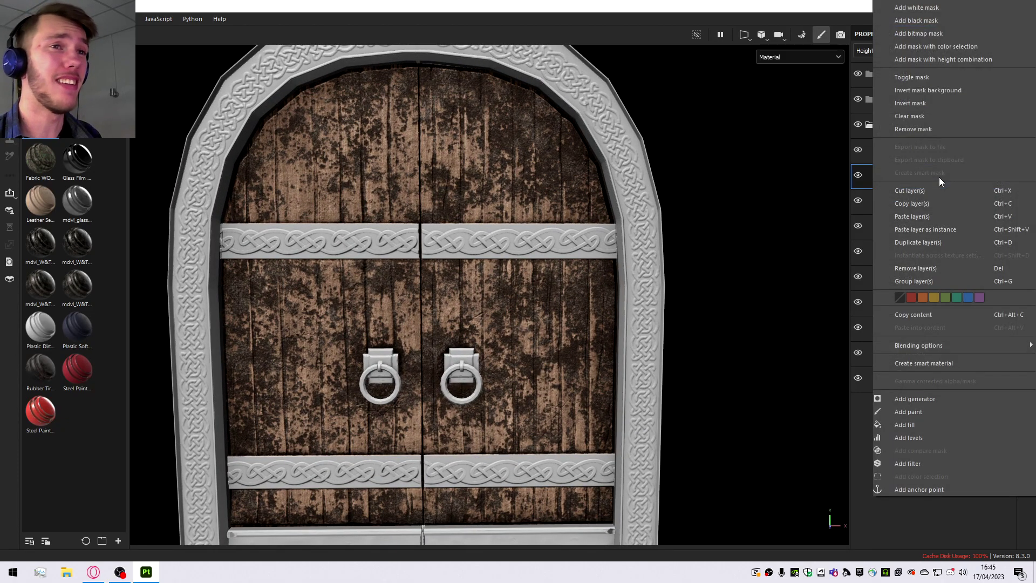
left_click(935, 21)
scroll(600, 273, "down", 2)
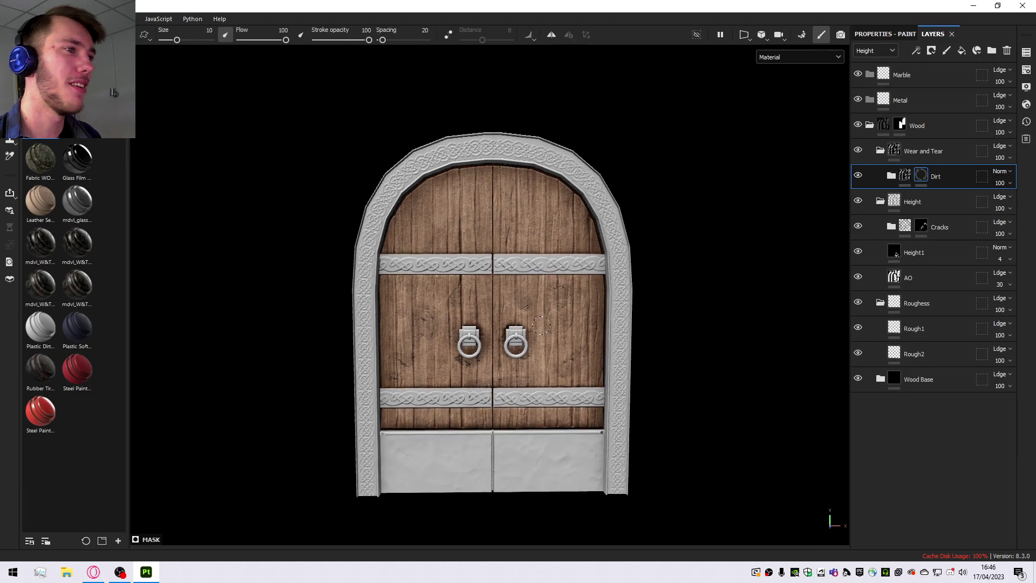
scroll(600, 272, "up", 2)
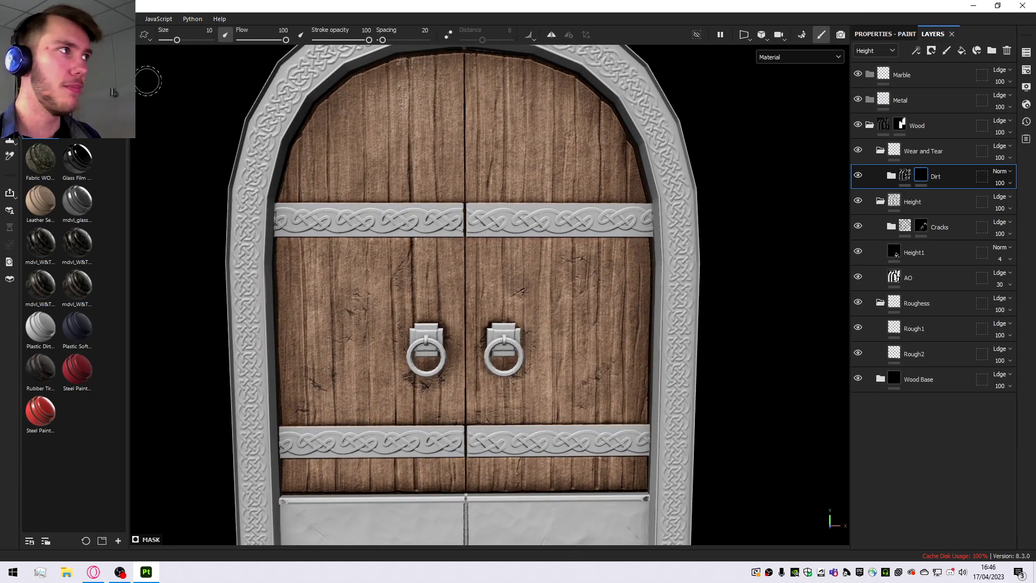
Search the asset library for "grunge", then switch to browsing the particle brushes instead.
key("BackSpace")
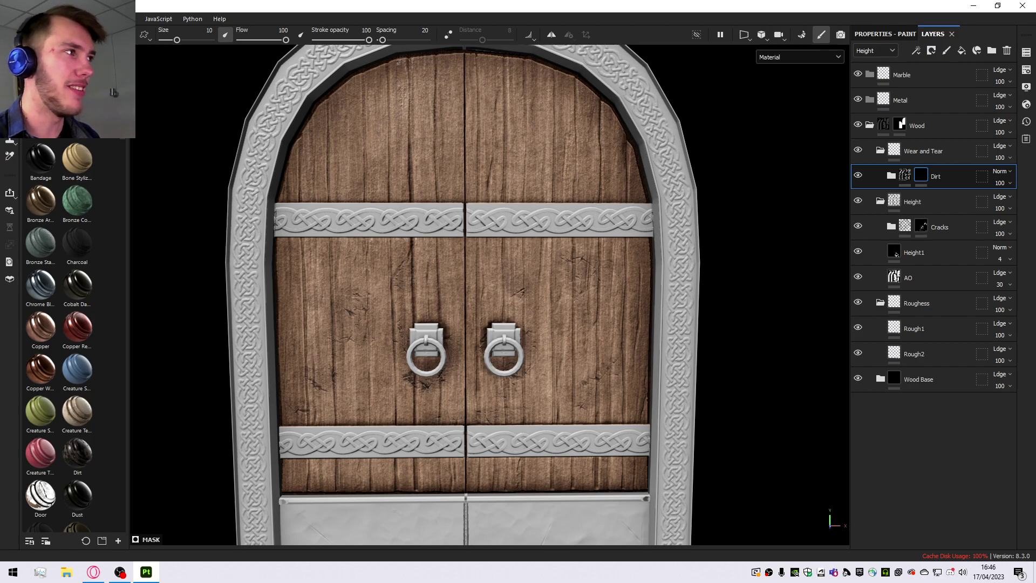
type("grunge")
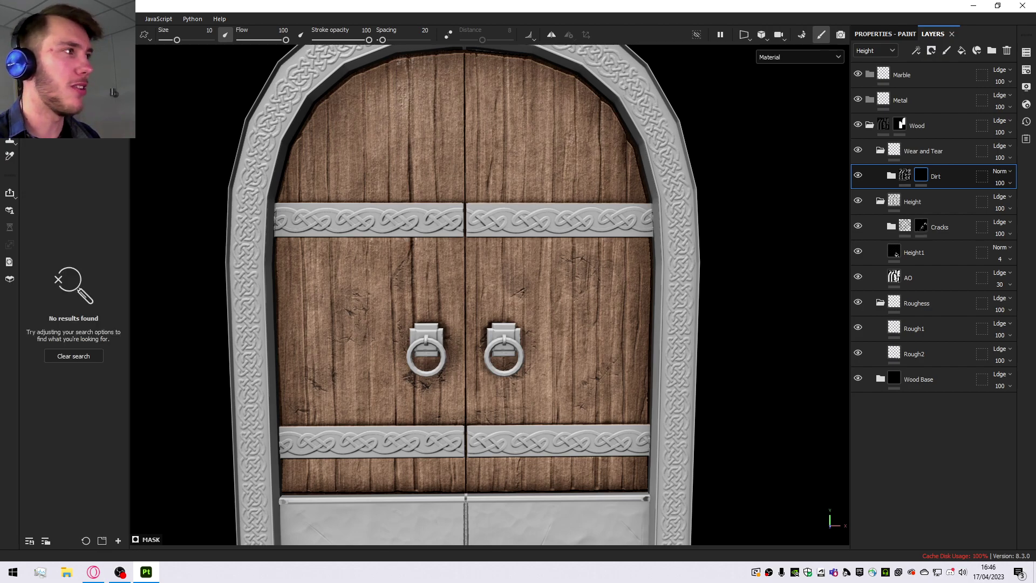
left_click(33, 82)
left_click(54, 193)
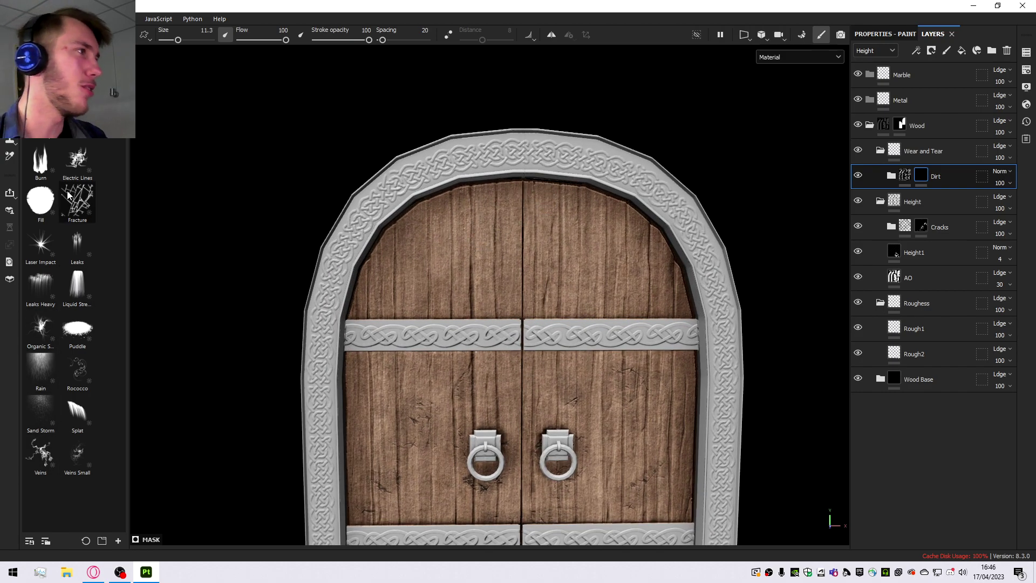
Try painting dirt across the door's upper wood panels with the Leaks Heavy particle brush, then undo it.
left_click(32, 297)
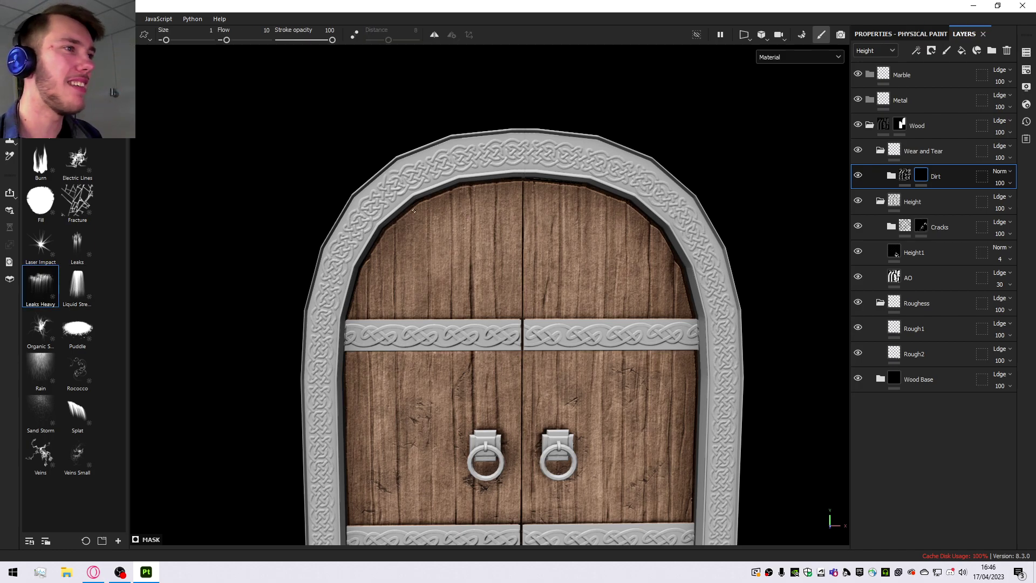
mouse_move(407, 216)
left_mouse_down()
mouse_move(620, 226)
mouse_move(529, 215)
mouse_move(413, 224)
mouse_move(555, 224)
mouse_move(620, 205)
mouse_move(469, 227)
left_mouse_up()
scroll(554, 246, "down", 2)
scroll(554, 247, "up", 5)
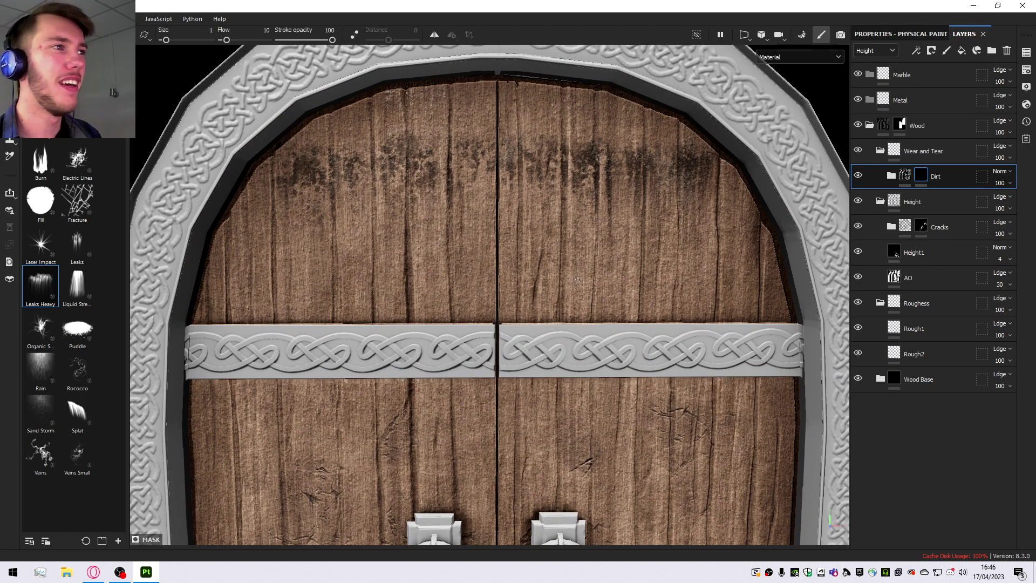
key("ctrl+z")
Try the Fracture particle brush in the Dirt mask on the upper left wood panel.
left_click(89, 200)
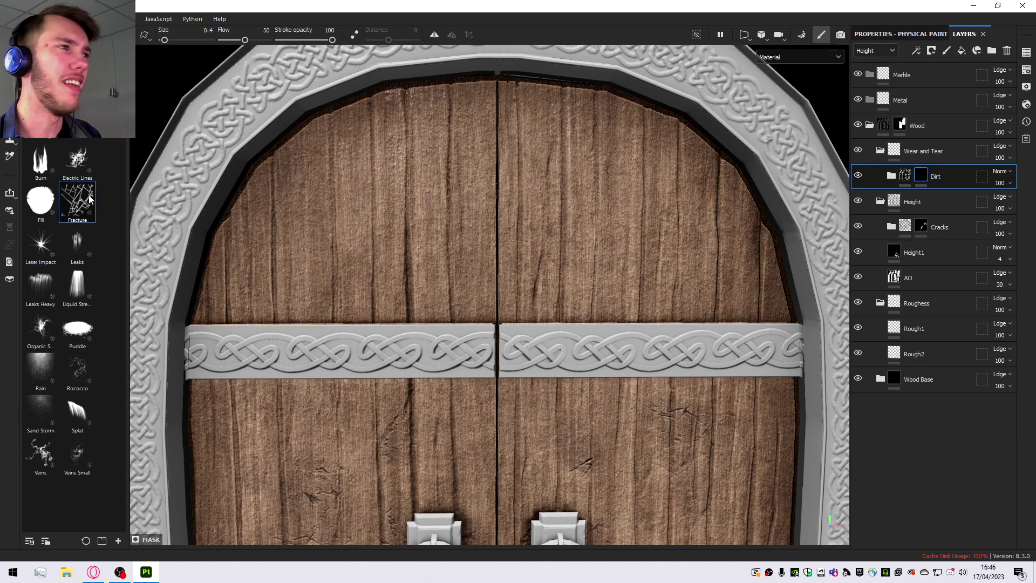
left_click(318, 231)
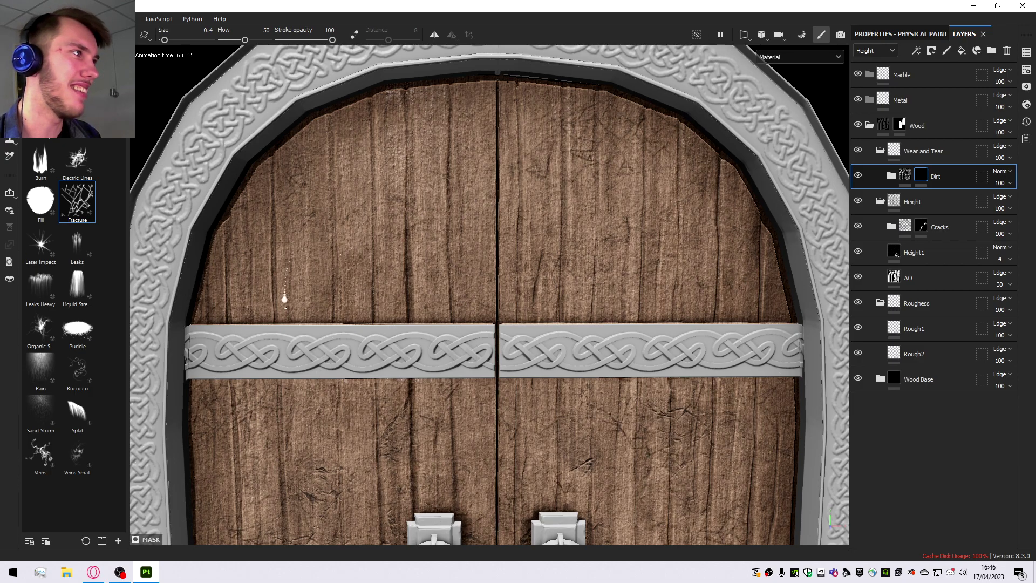
key("f")
Try painting dirt across the middle wood panels with the Electric Lines particle brush at size 5.65, then undo it.
left_click(93, 167)
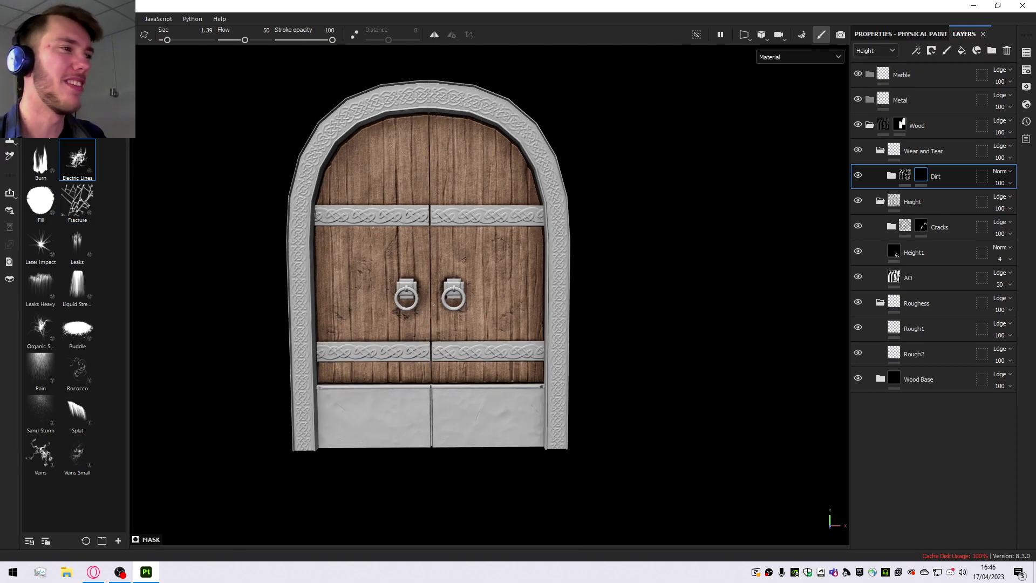
right_click_drag(433, 305, 459, 305, "ctrl")
scroll(392, 280, "up", 5)
left_click(319, 301)
mouse_move(320, 301)
left_mouse_down()
mouse_move(345, 256)
mouse_move(474, 248)
mouse_move(503, 232)
left_mouse_up()
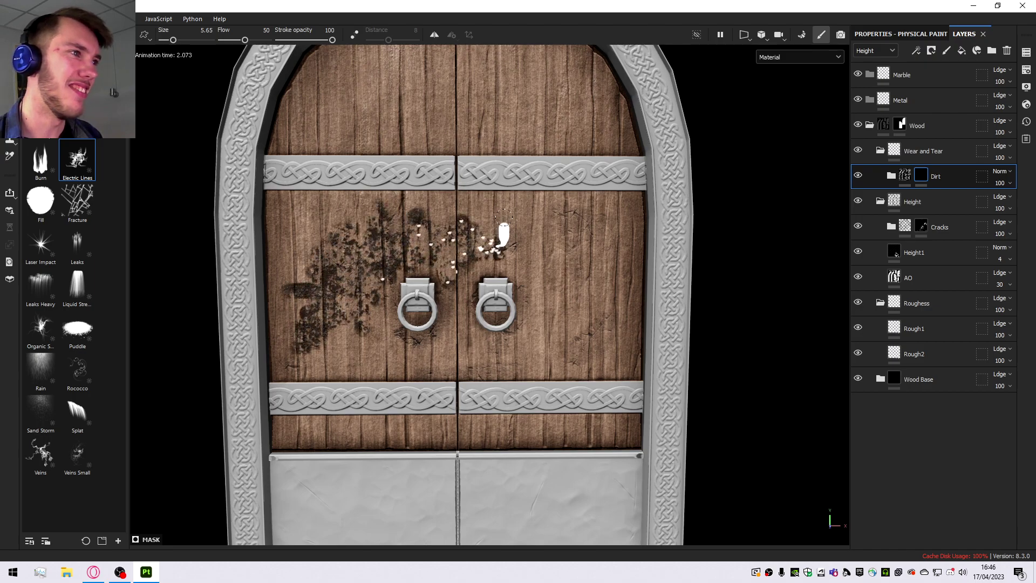
key("ctrl+z")
Shrink the Electric Lines brush to size 0.15, try a stroke across the middle wood panels, and undo it.
key("bracketleft")
key("bracketleft")
left_click(353, 243)
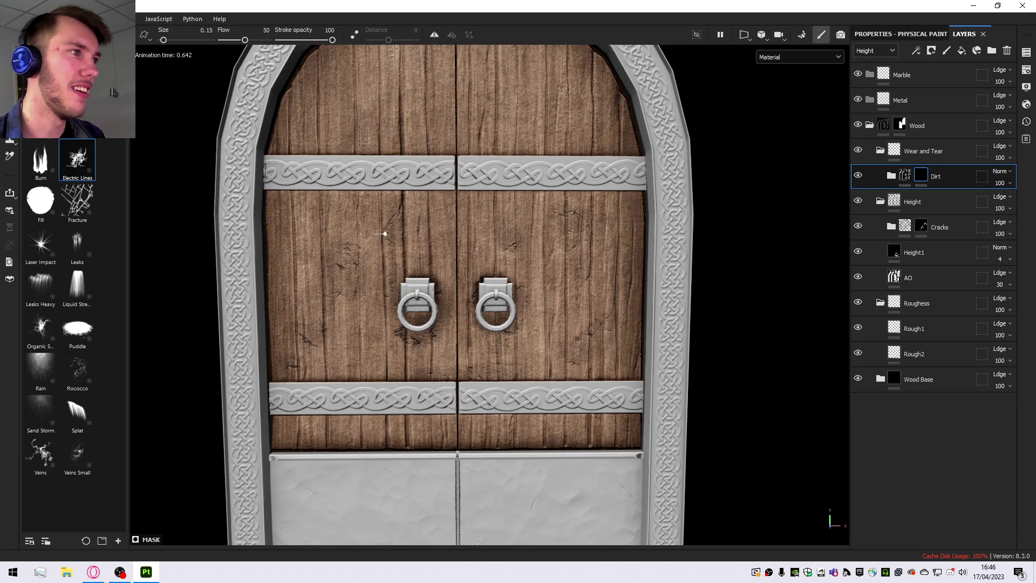
mouse_move(400, 245)
left_mouse_down()
mouse_move(429, 256)
mouse_move(546, 248)
mouse_move(550, 287)
left_mouse_up()
scroll(549, 287, "up", 4)
key("ctrl+z")
Enlarge the Electric Lines brush, try another long stroke over the door, and undo it.
key("bracketright")
key("bracketright")
mouse_move(556, 242)
left_mouse_down()
mouse_move(398, 115)
mouse_move(203, 224)
mouse_move(193, 358)
left_mouse_up()
scroll(685, 284, "down", 8)
scroll(617, 287, "up", 5)
key("ctrl+z")
Emit Rain brush particles at size 1 and flow 25 into the Dirt mask with the door seen from an angle.
left_click(44, 293)
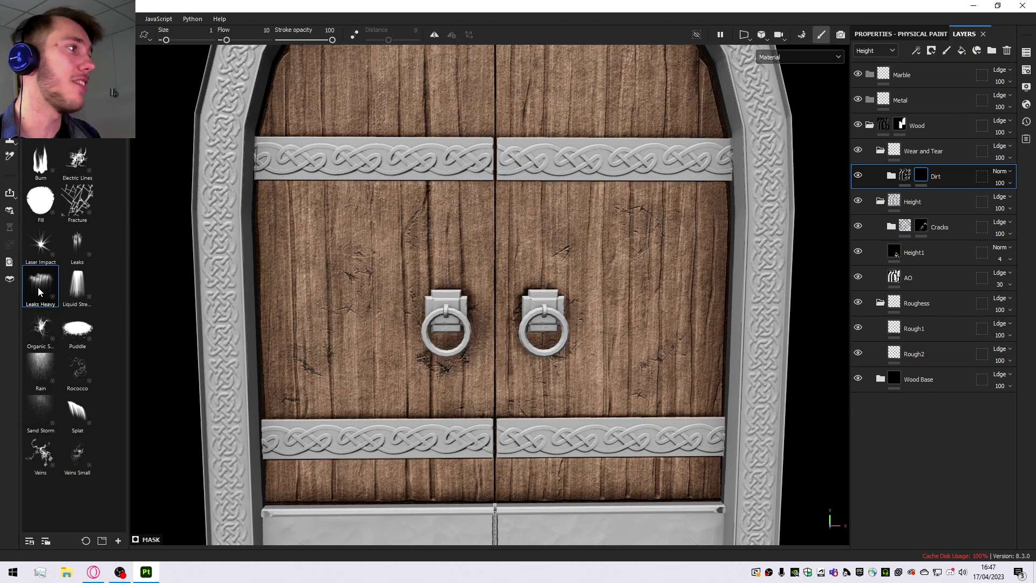
left_click(38, 380)
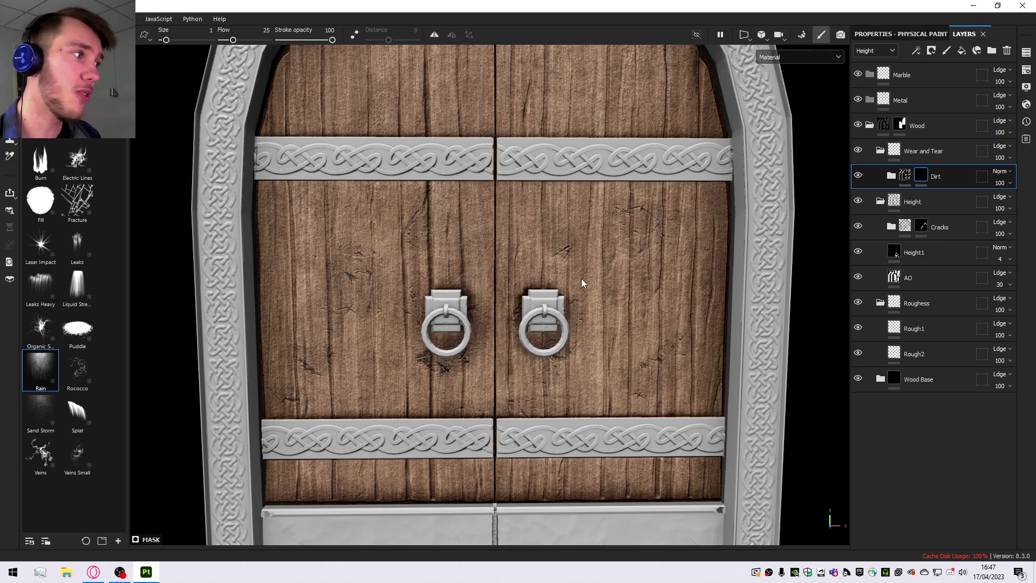
key("f")
left_click_drag(571, 282, 436, 280, "alt")
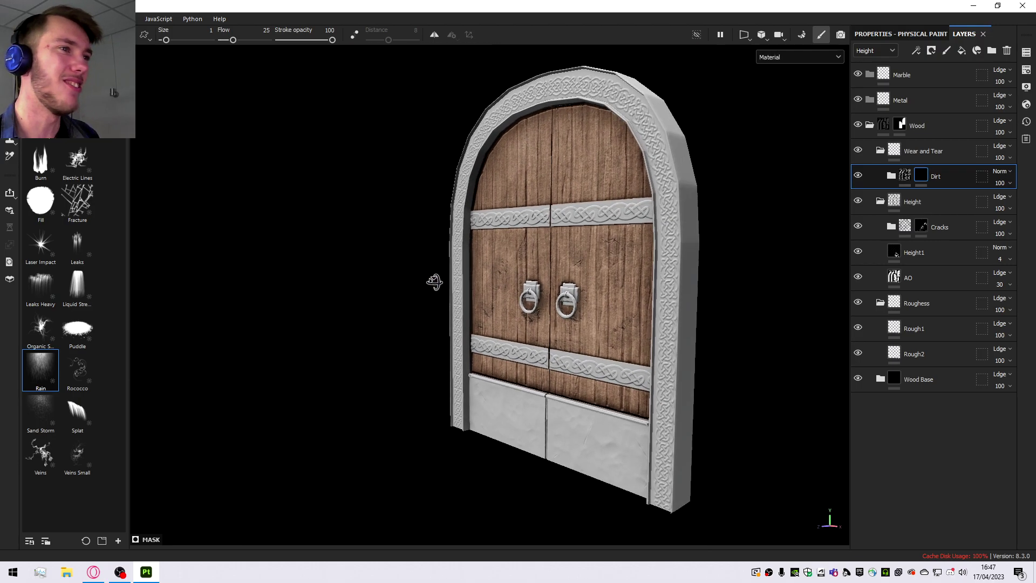
left_click(491, 267)
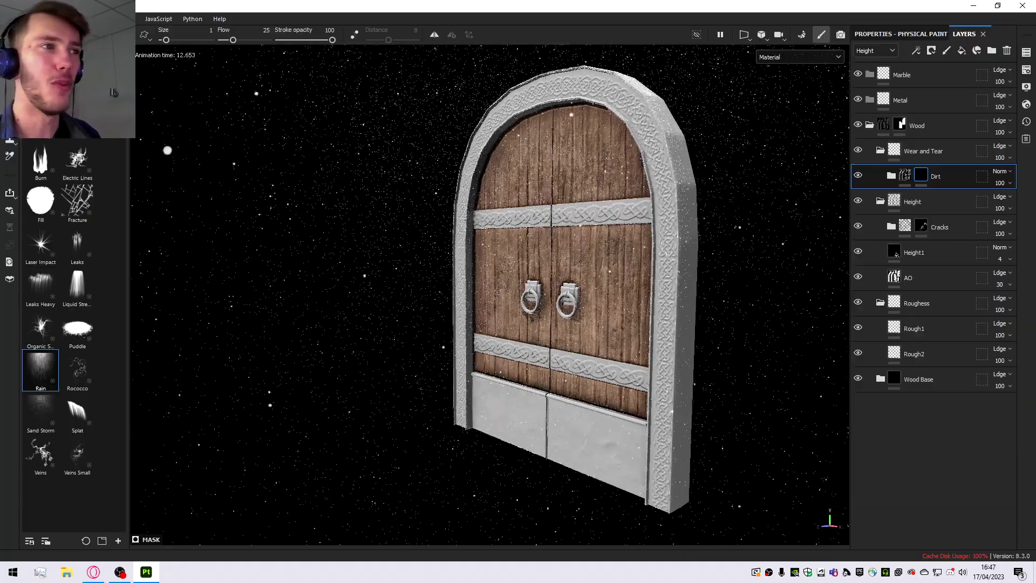
Toggle the Dirt folder's visibility to compare the wood with and without the Rain particle dirt.
scroll(363, 280, "up", 5)
left_click_drag(363, 280, 503, 270, "alt")
scroll(496, 318, "down", 3)
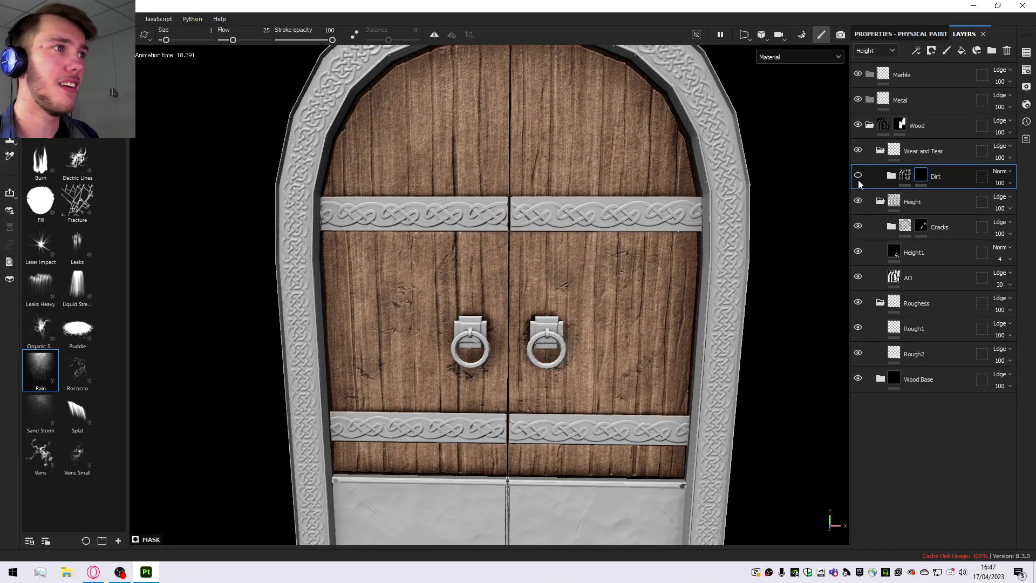
left_click(858, 182)
left_click(858, 181)
left_click(858, 180)
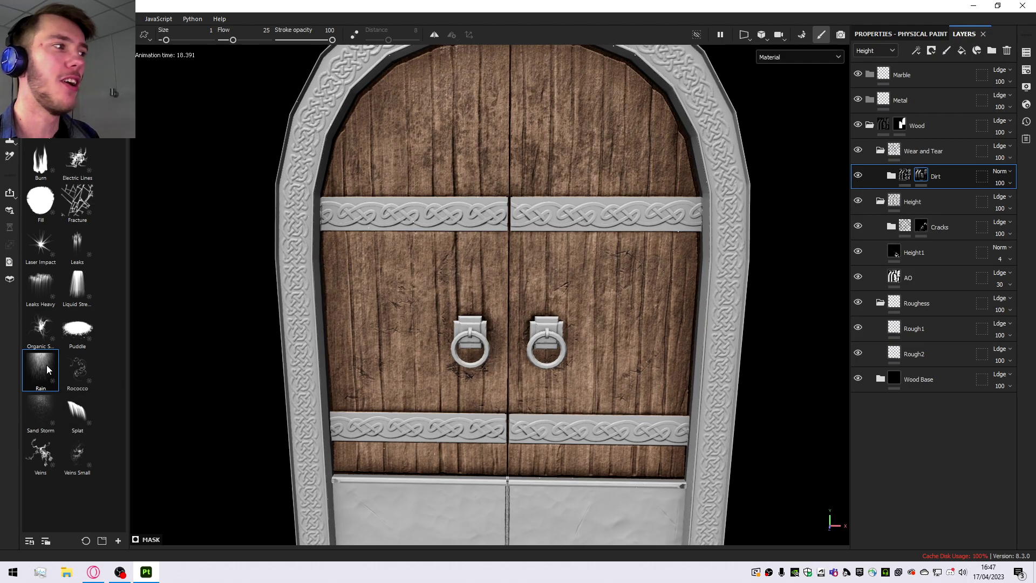
scroll(553, 254, "down", 3)
scroll(552, 255, "up", 3)
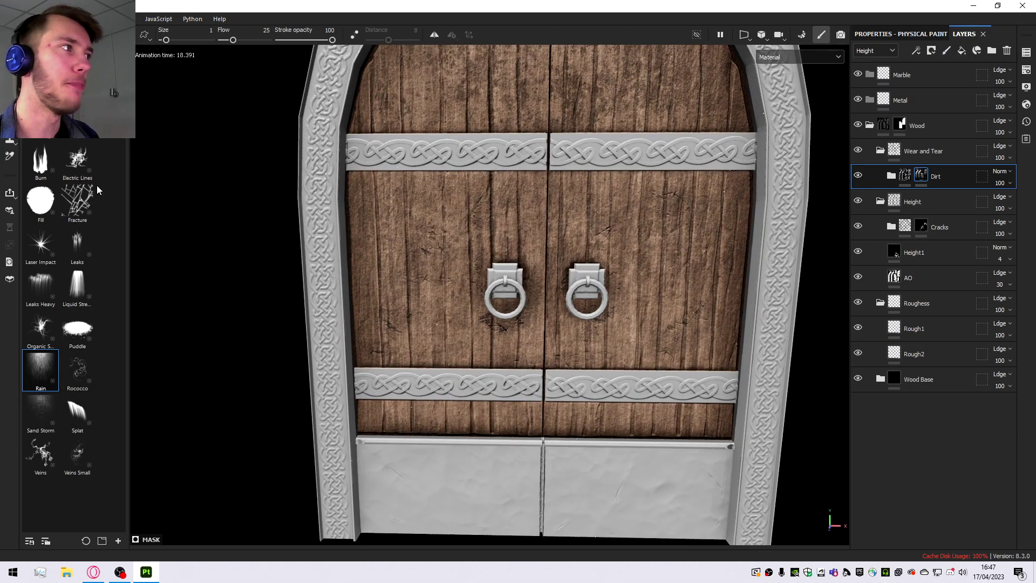
Paint dirt around the left door handle with the Leaks Heavy particle brush at size 1 and flow 10, undoing an unwanted stroke.
left_click(33, 296)
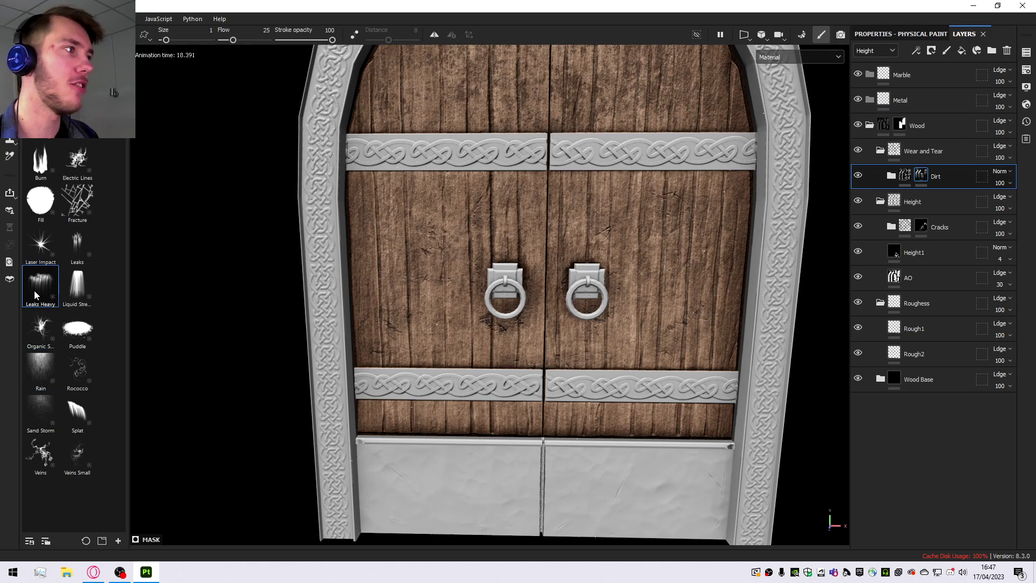
scroll(605, 291, "up", 2)
scroll(549, 283, "up", 2)
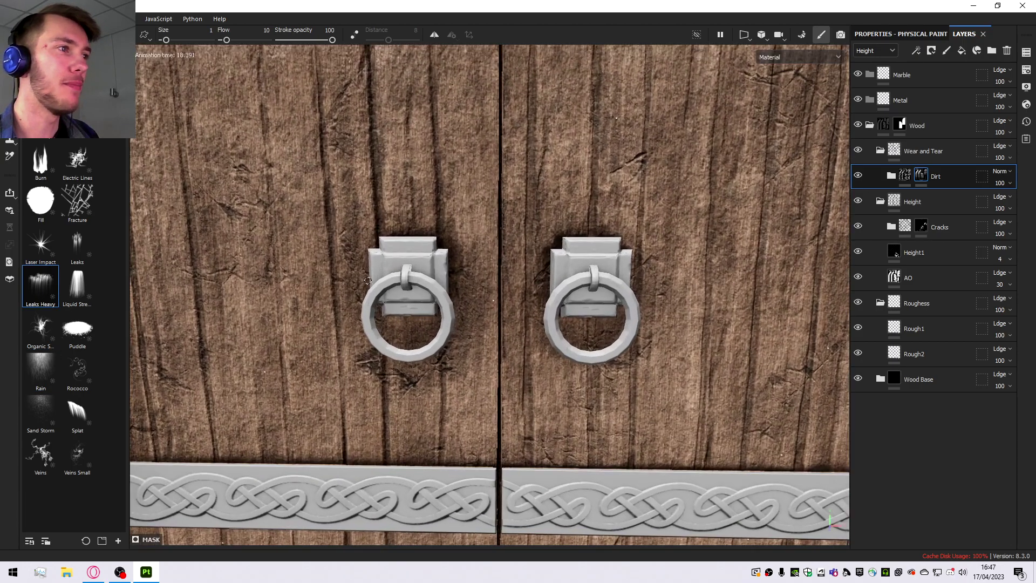
left_click(366, 233)
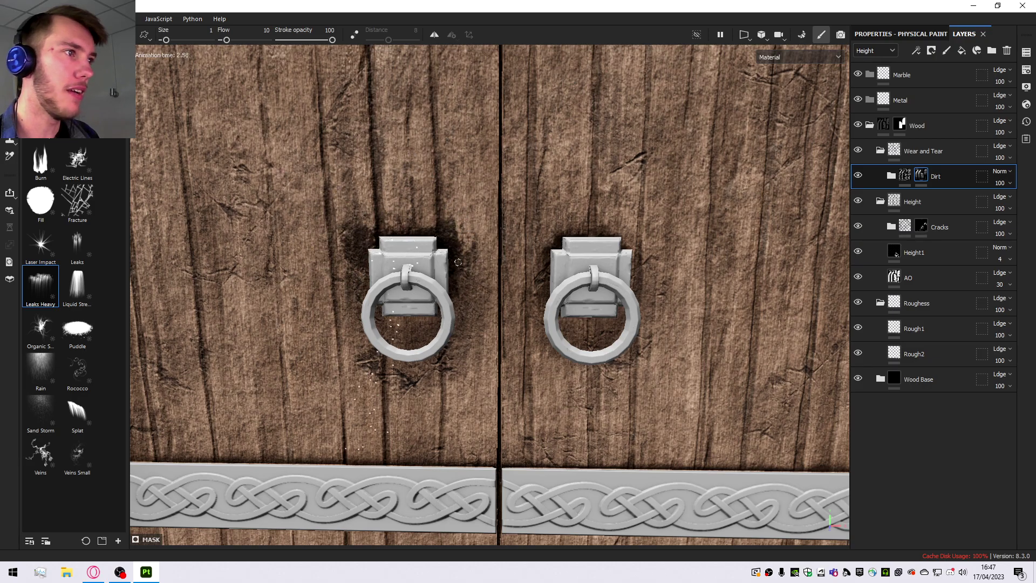
scroll(453, 281, "down", 3)
scroll(532, 265, "up", 3)
key("ctrl+z")
left_click(400, 180)
left_click(311, 312)
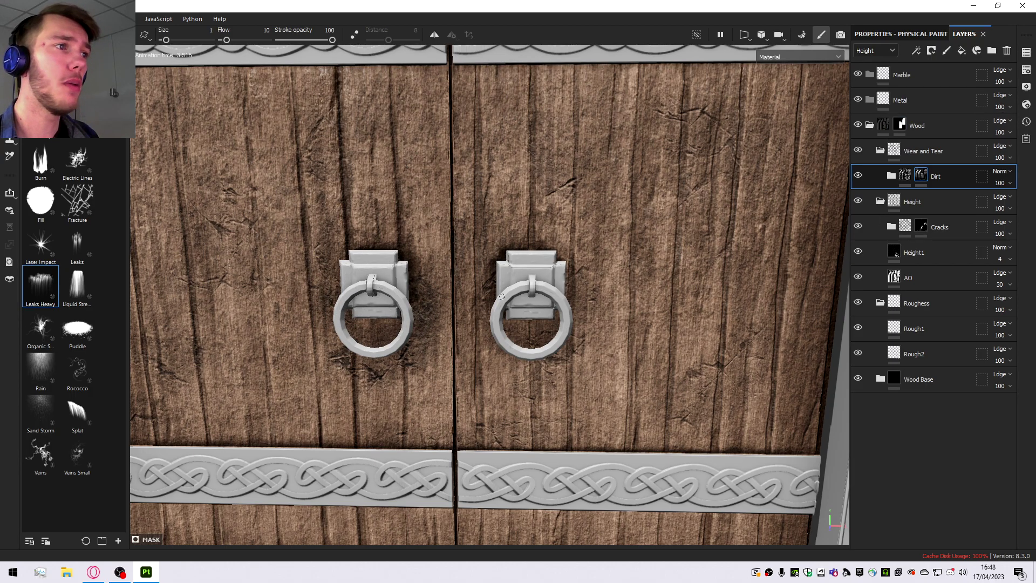
Paint Leaks Heavy dirt around the right door handle in the Dirt mask.
key("f")
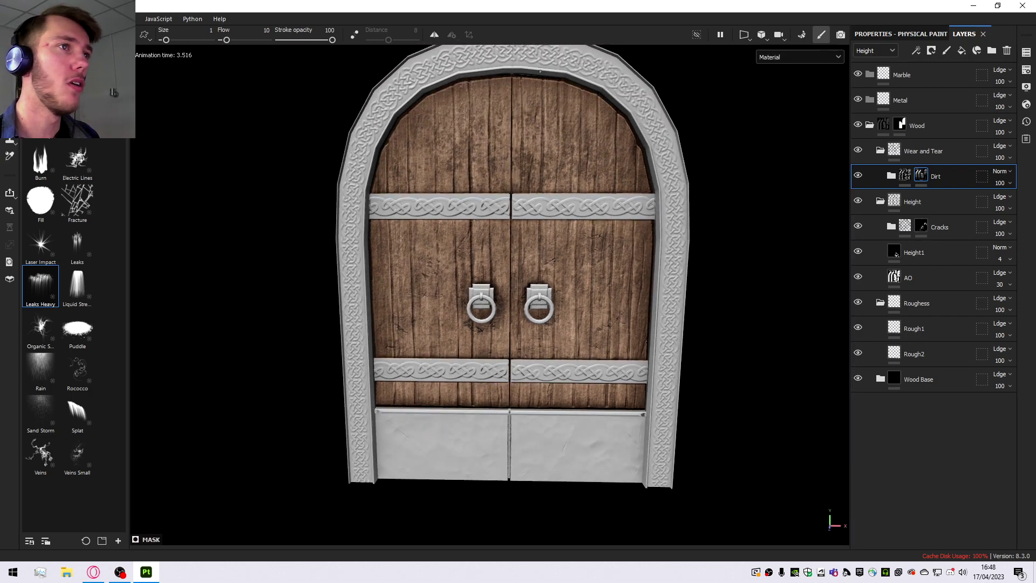
scroll(431, 248, "up", 3)
scroll(431, 248, "down", 3)
scroll(432, 248, "up", 4)
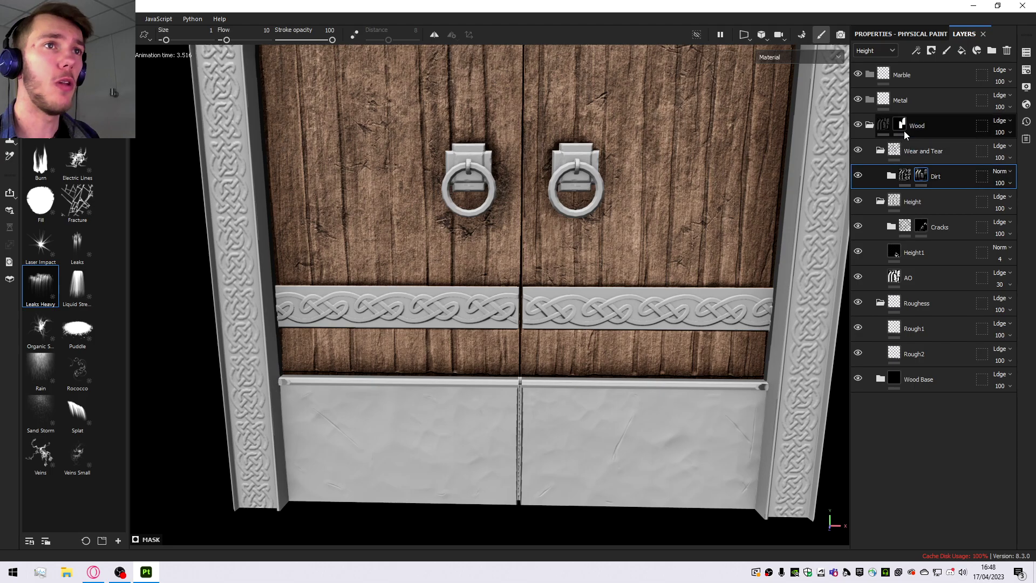
scroll(634, 191, "up", 4)
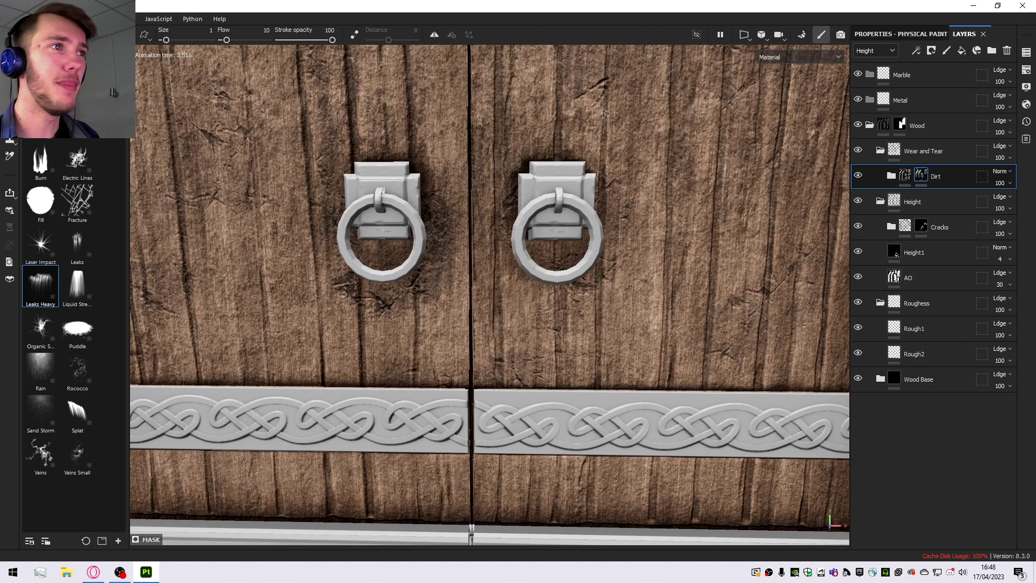
mouse_move(634, 191)
left_mouse_down()
mouse_move(656, 199)
mouse_move(621, 254)
mouse_move(425, 206)
left_mouse_up()
scroll(425, 206, "down", 4)
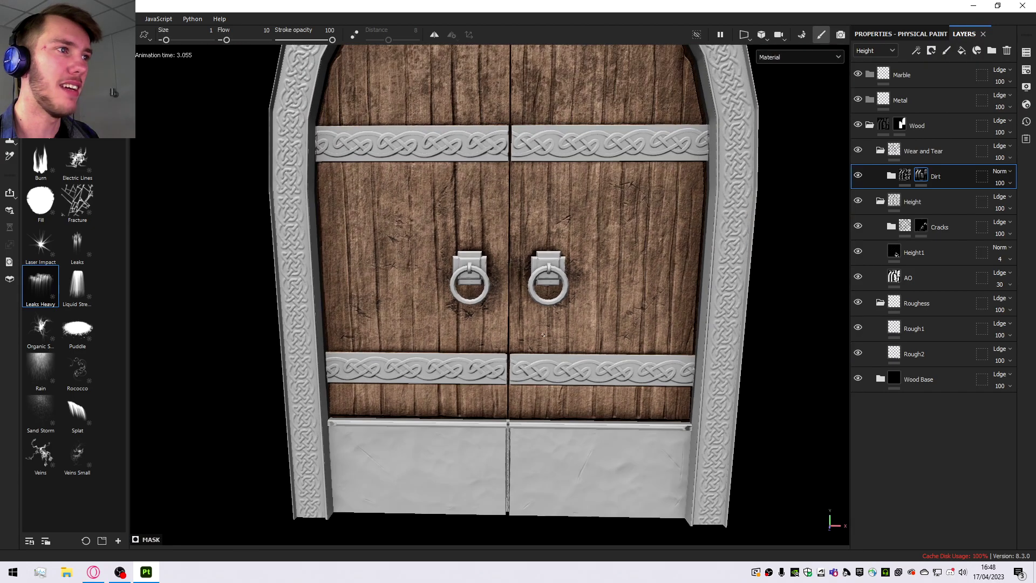
scroll(543, 263, "up", 3)
scroll(566, 239, "down", 4)
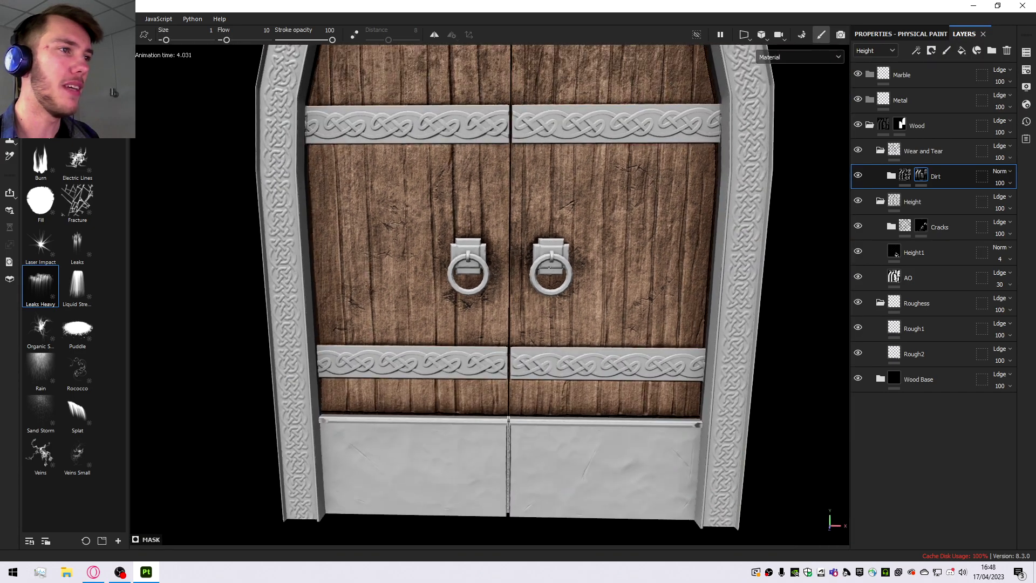
Paint Leaks Heavy dirt at the outer edge of the left door's middle wood panel, above the lower band.
scroll(439, 310, "up", 3)
left_click_drag(206, 317, 209, 294)
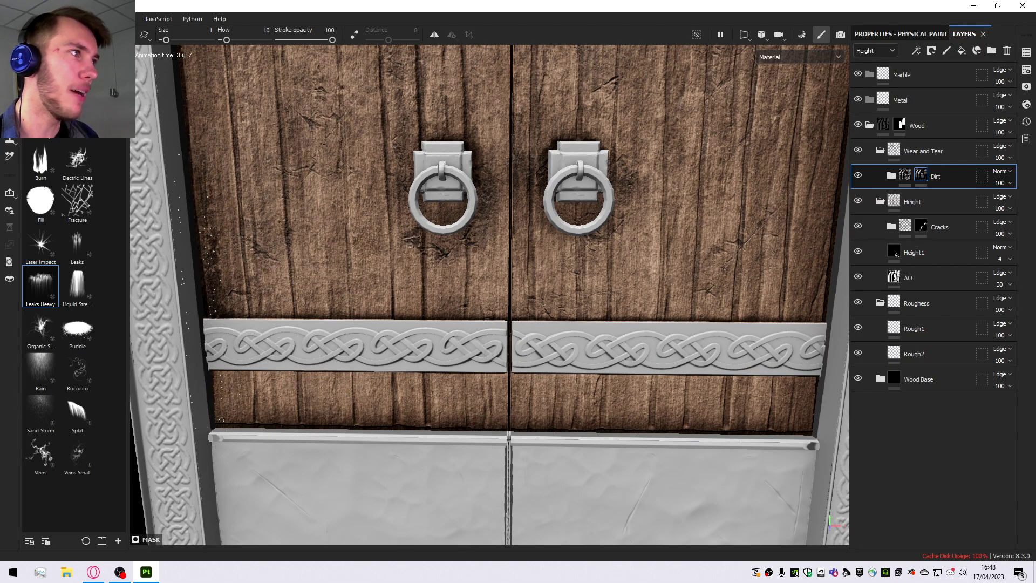
scroll(226, 394, "down", 4)
Paint Leaks Heavy dirt along the lowest strip of wood, just above the plain bottom panels of both doors.
scroll(216, 409, "up", 4)
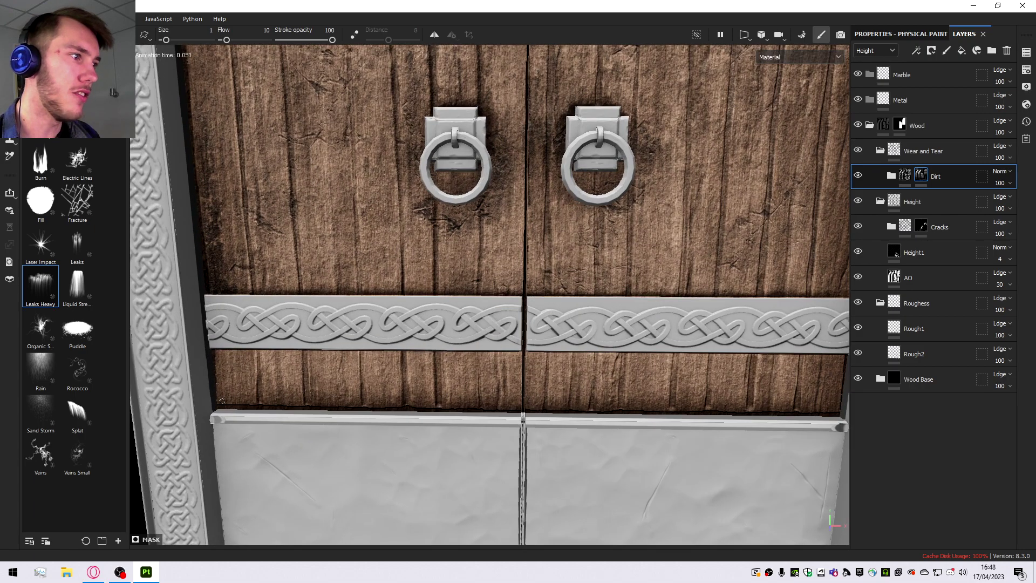
left_click_drag(222, 401, 261, 400)
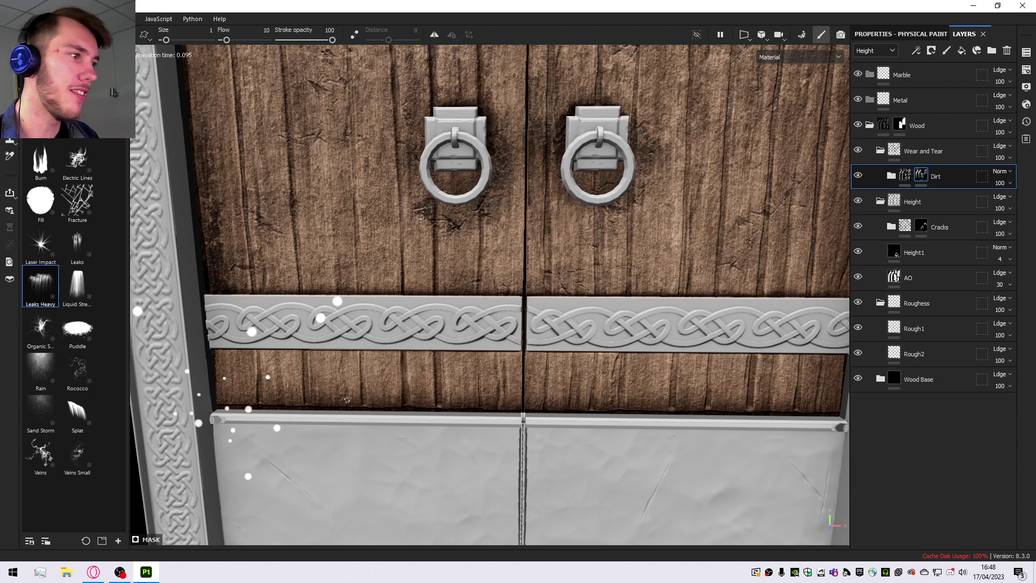
left_click_drag(351, 393, 351, 390)
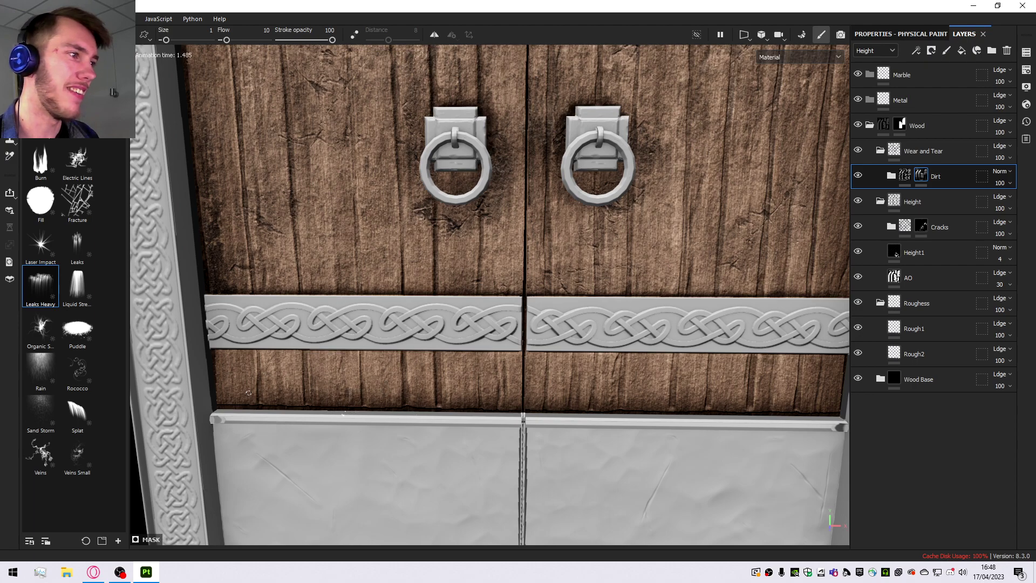
mouse_move(214, 398)
left_mouse_down()
mouse_move(281, 396)
mouse_move(324, 418)
mouse_move(482, 383)
mouse_move(677, 410)
mouse_move(744, 394)
left_mouse_up()
scroll(761, 395, "down", 4)
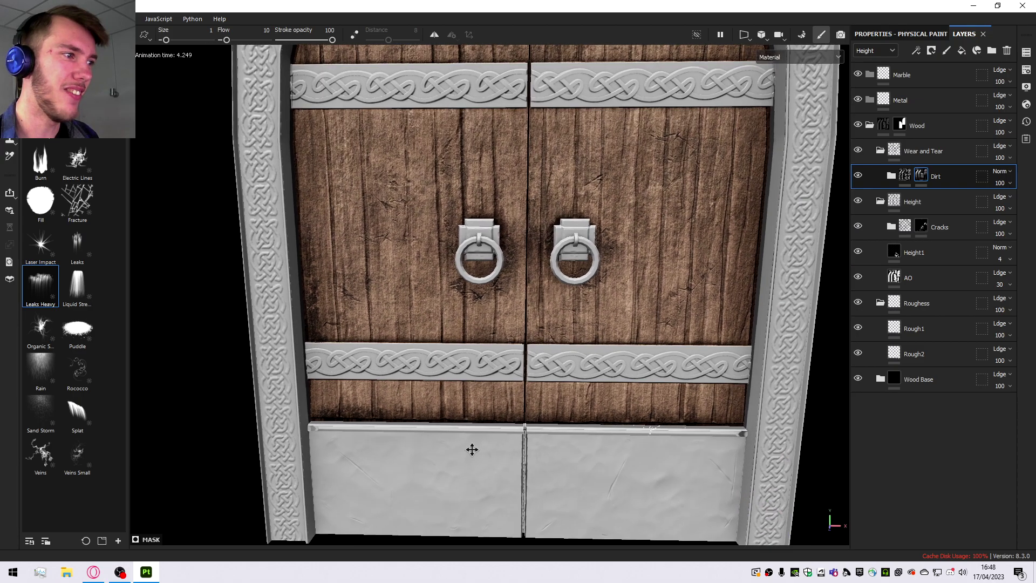
scroll(626, 422, "up", 6)
mouse_move(519, 395)
left_mouse_down()
mouse_move(620, 416)
mouse_move(648, 393)
mouse_move(629, 370)
mouse_move(625, 389)
left_mouse_up()
scroll(625, 389, "down", 5)
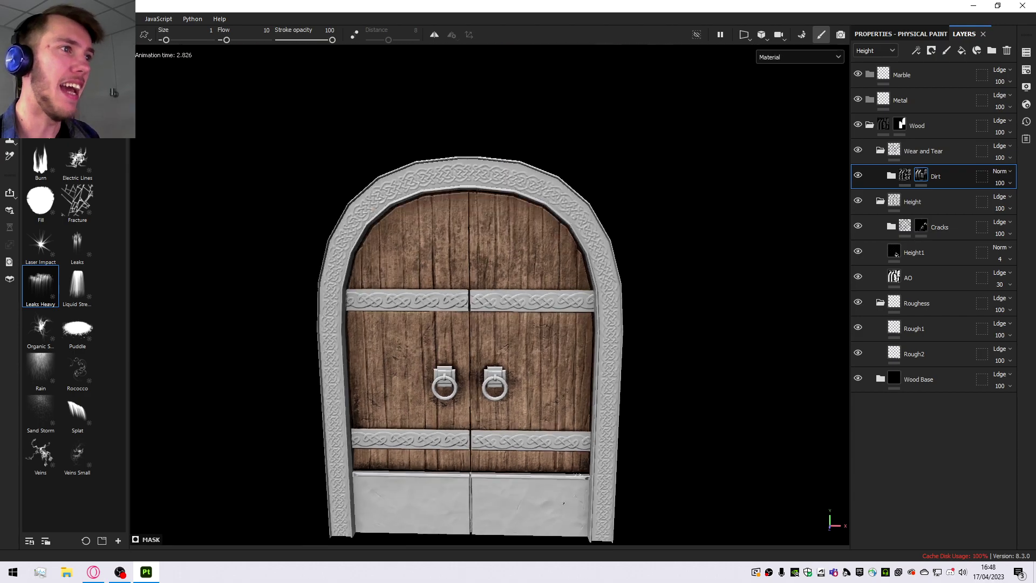
Paint Leaks Heavy dirt along the arched upper edge of the top wood panels.
scroll(404, 196, "up", 3)
scroll(288, 332, "up", 3)
mouse_move(300, 358)
left_mouse_down()
mouse_move(372, 211)
mouse_move(475, 166)
mouse_move(534, 148)
mouse_move(626, 146)
mouse_move(718, 159)
mouse_move(790, 204)
left_mouse_up()
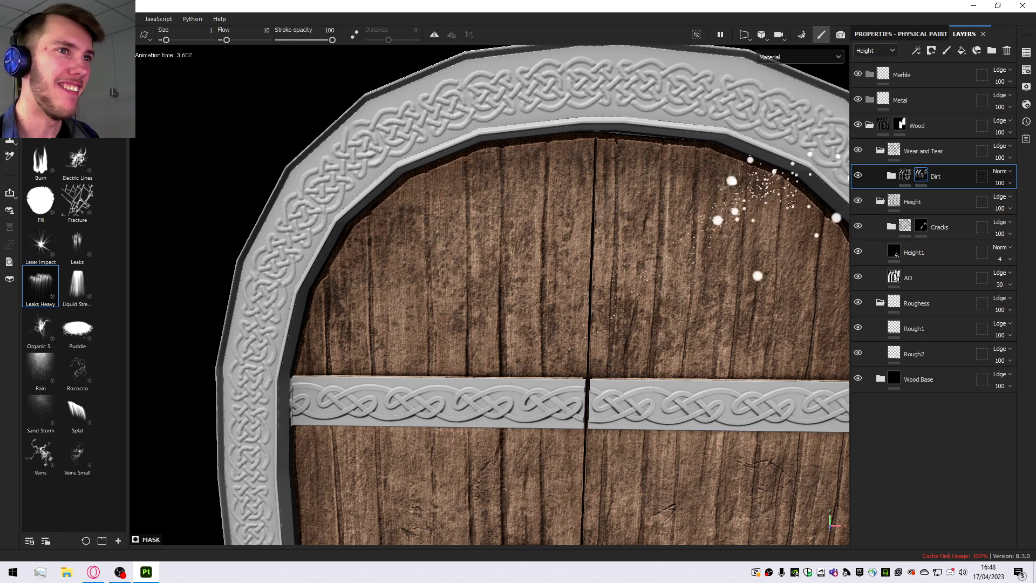
scroll(790, 204, "down", 5)
middle_click_drag(717, 205, 582, 192, "alt")
scroll(582, 193, "up", 4)
left_click(582, 193)
scroll(599, 194, "down", 2)
scroll(607, 209, "down", 4)
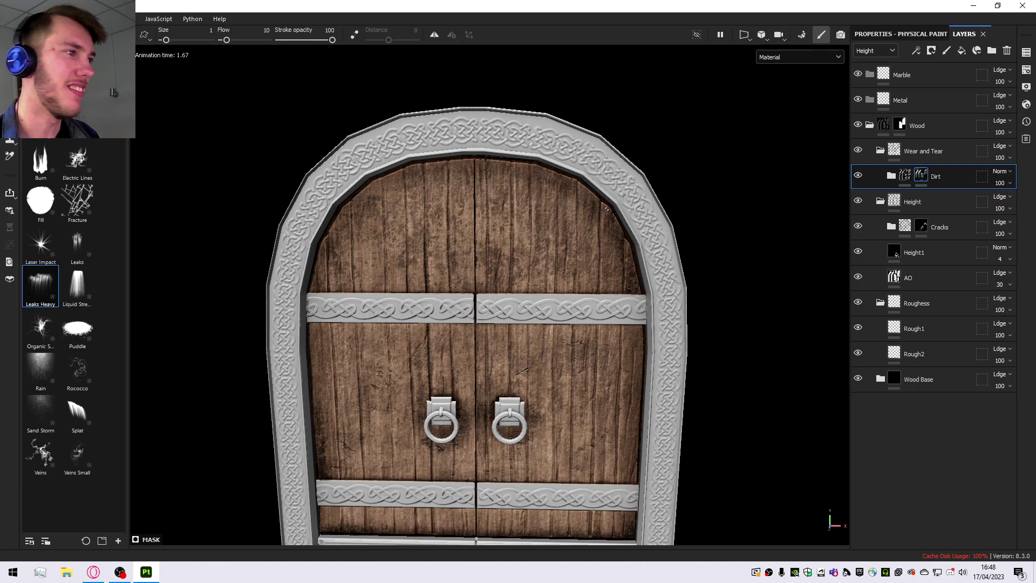
Paint Leaks Heavy dirt across the middle wood panels, just beneath the upper decorative band.
scroll(535, 296, "up", 3)
mouse_move(535, 296)
left_mouse_down("alt")
mouse_move(578, 205)
mouse_move(527, 277)
left_mouse_up("alt")
scroll(527, 277, "down", 3)
scroll(465, 282, "up", 5)
scroll(465, 282, "up", 2)
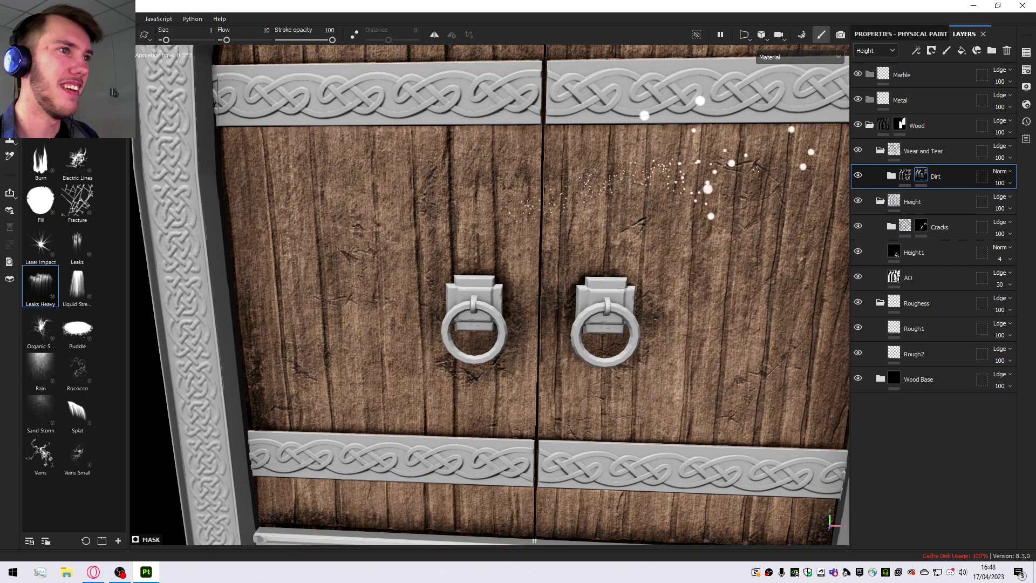
scroll(437, 245, "down", 5)
left_click_drag(437, 244, 469, 269, "alt")
scroll(477, 282, "down", 2)
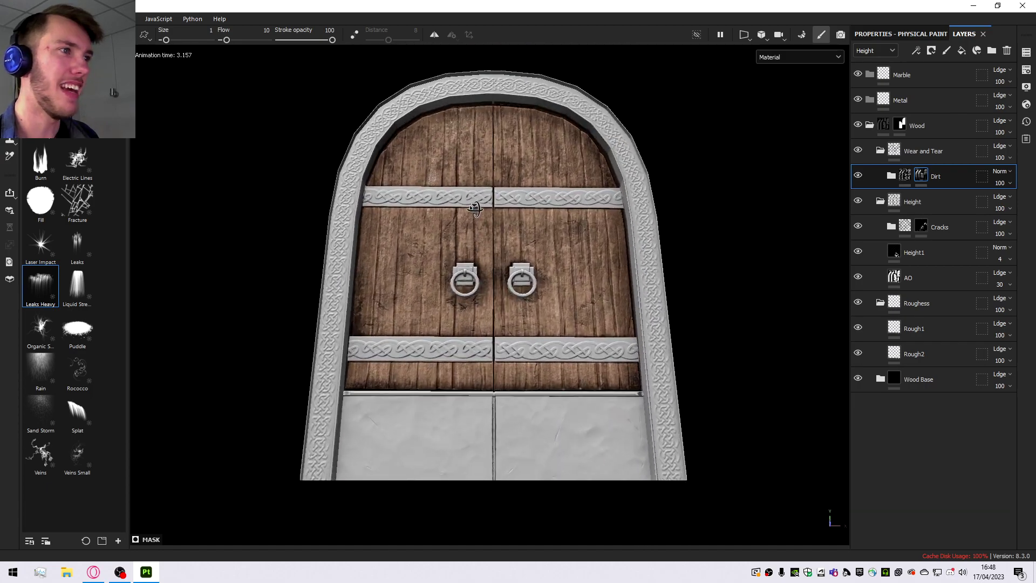
Add another pass of Leaks Heavy dirt along the wood strip below the lower decorative band.
scroll(506, 364, "up", 5)
scroll(506, 365, "down", 5)
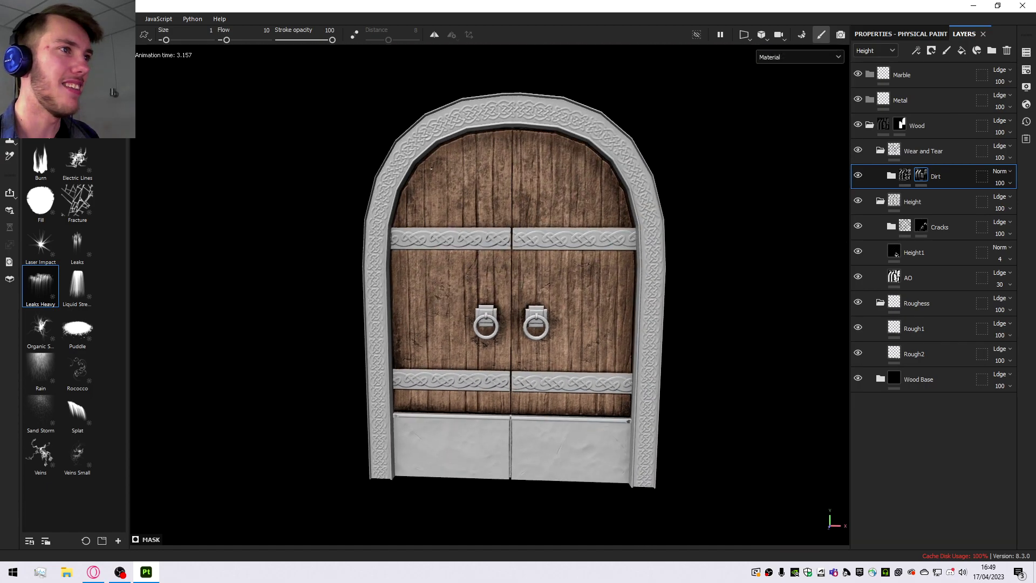
scroll(543, 194, "up", 4)
scroll(549, 169, "down", 5)
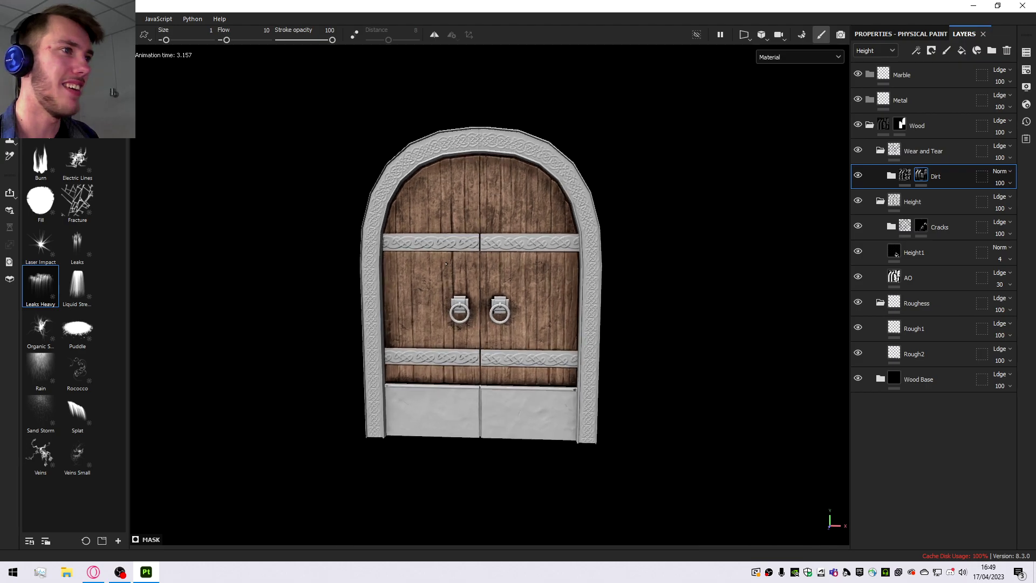
scroll(433, 243, "up", 2)
scroll(492, 428, "up", 5)
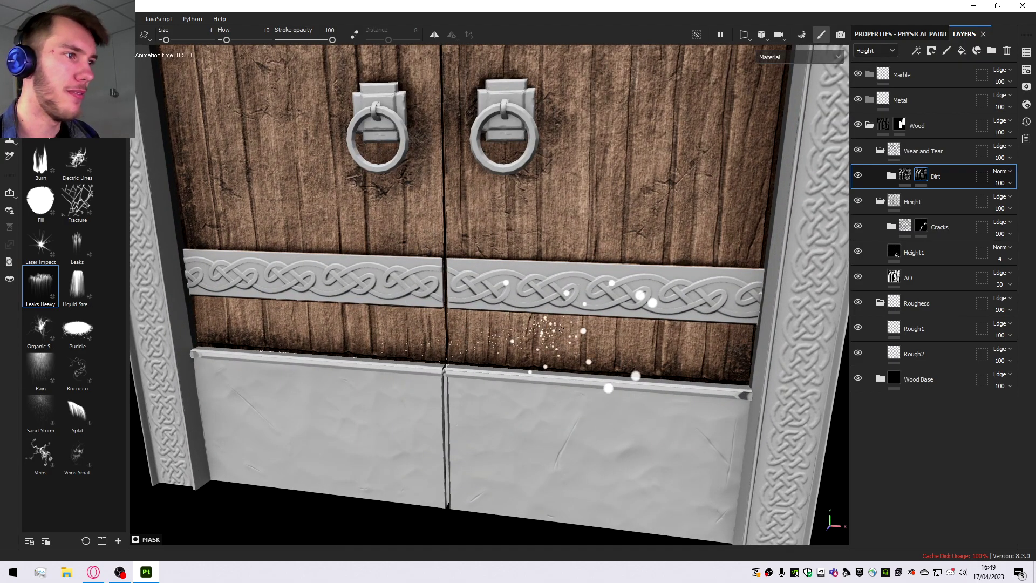
scroll(453, 413, "down", 4)
scroll(453, 413, "down", 5)
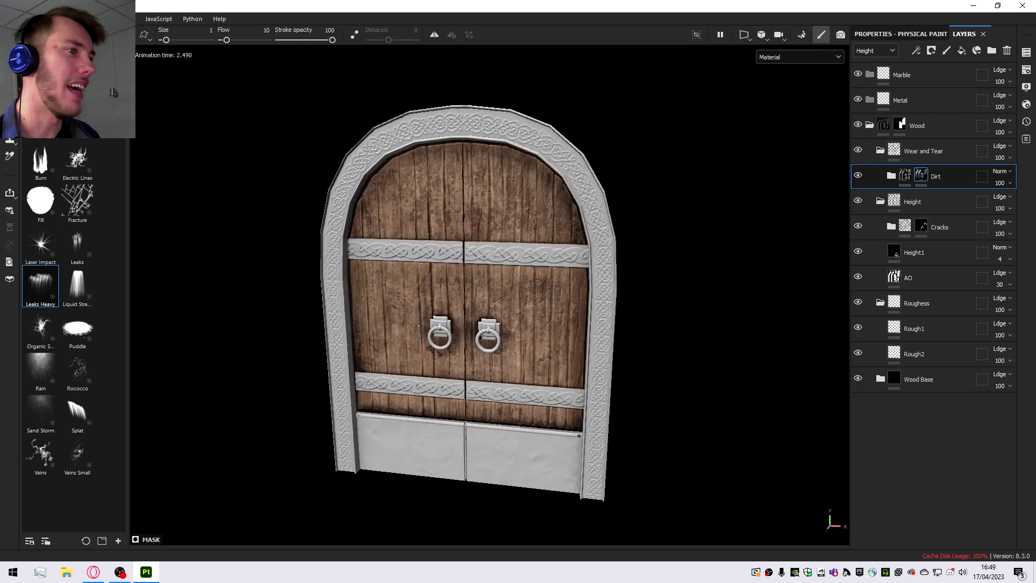
Toggle the Wood folder's visibility to compare the door with and without the wood texturing.
scroll(471, 275, "up", 4)
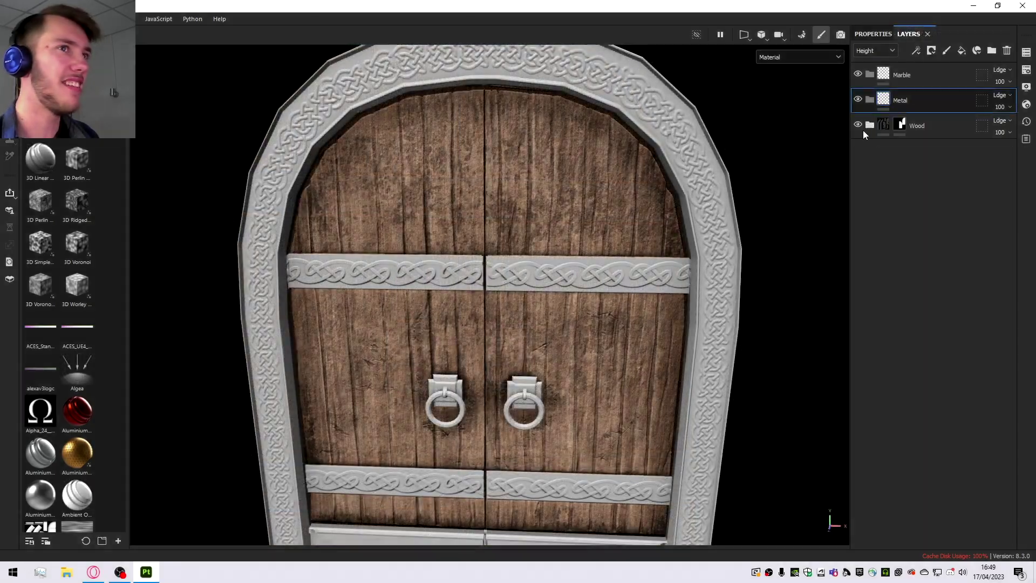
left_click(858, 125)
left_click(857, 125)
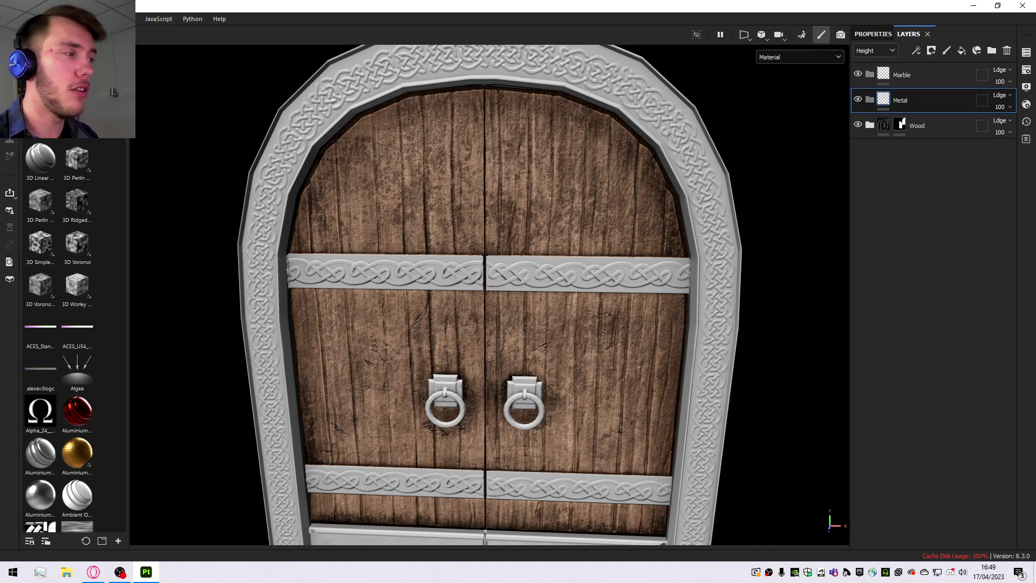
Add the medieval damaged steel smart material (mdvl_metal_steel_dama...) inside the Metal folder.
scroll(75, 335, "down", 15)
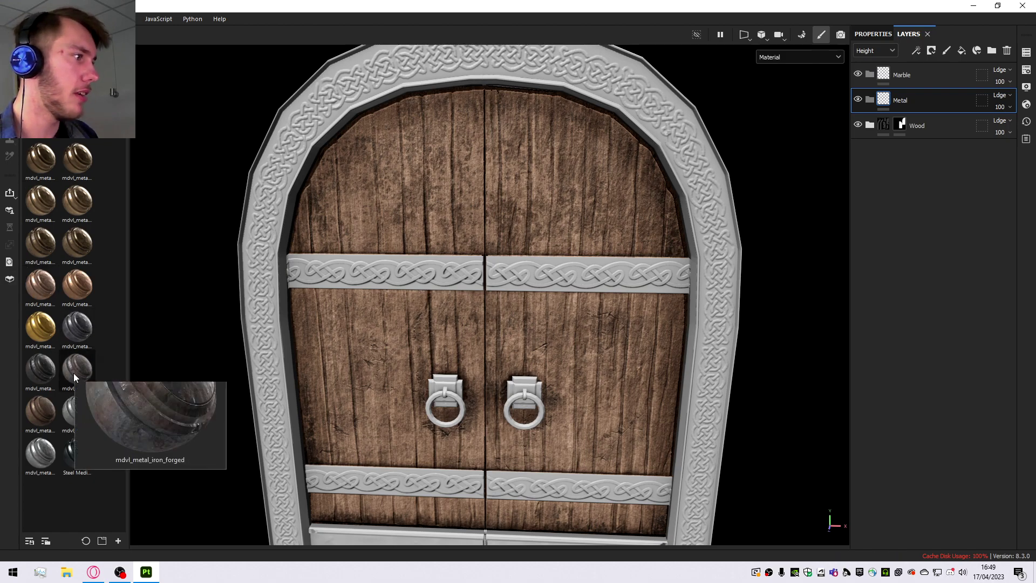
mouse_move(71, 410)
left_click_drag(70, 410, 930, 105)
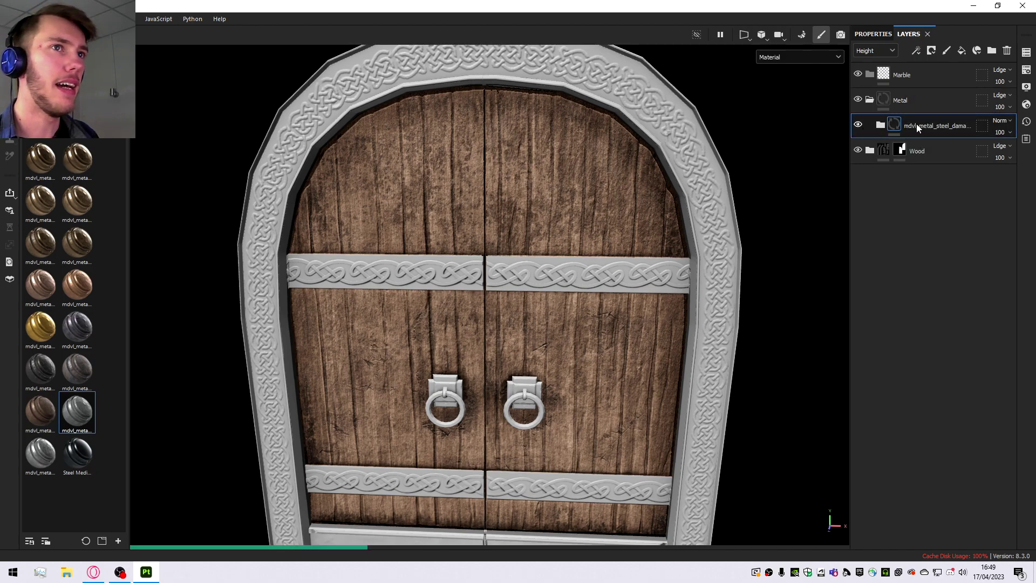
Add a black mask to the Metal folder.
left_click(913, 100)
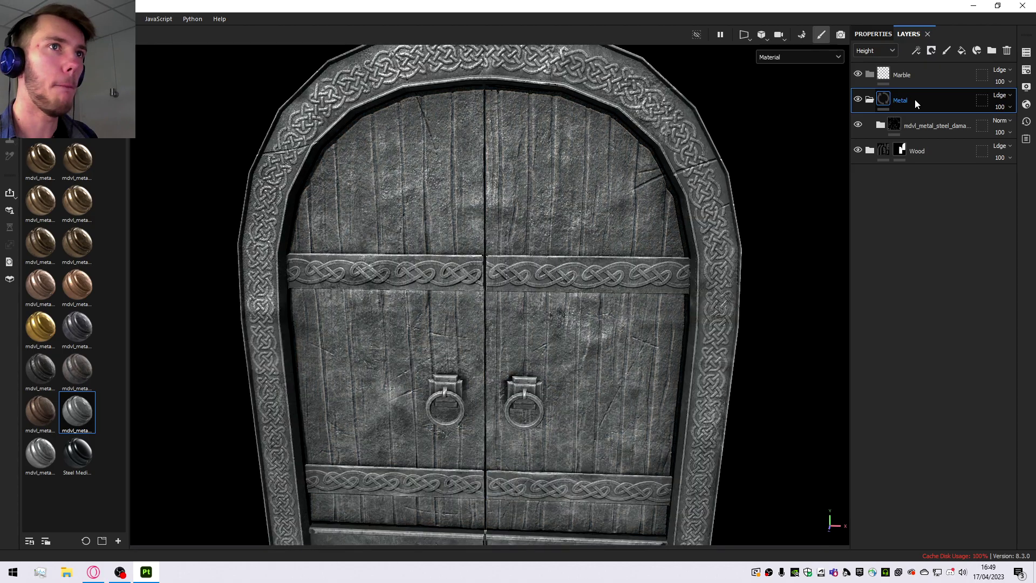
right_click(914, 99)
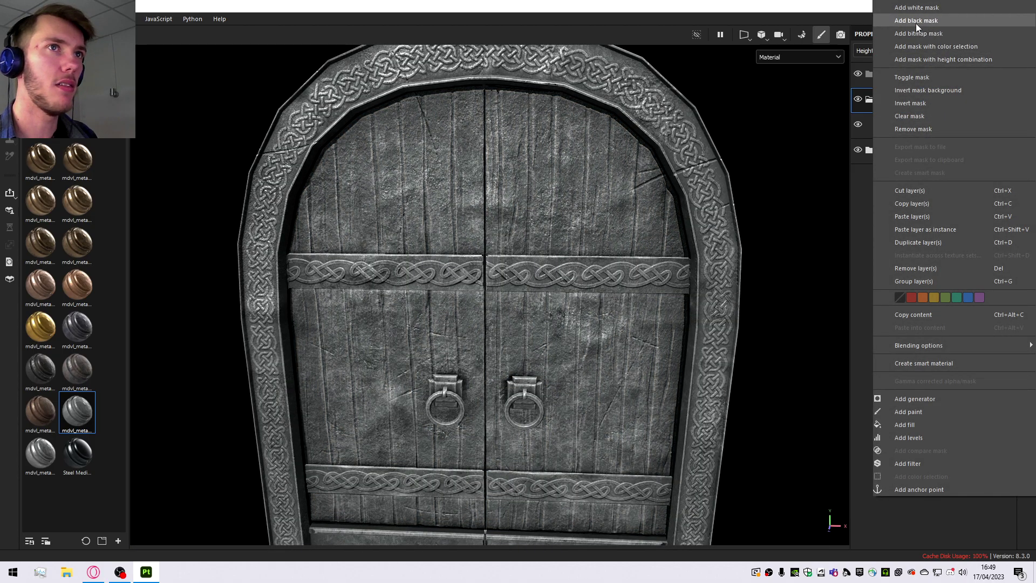
left_click(915, 25)
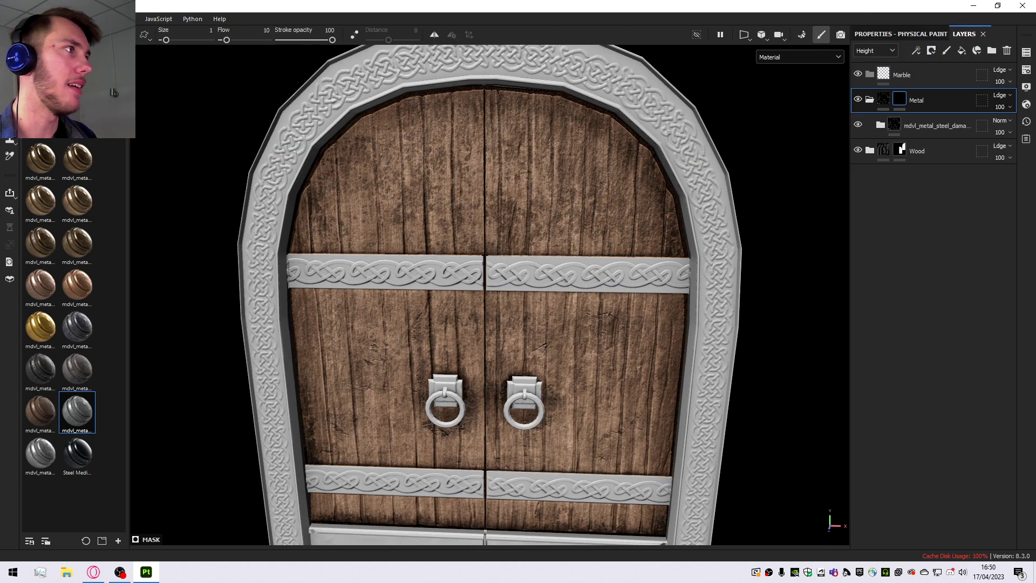
Polygon-fill one half of the upper decorative band and the right door's bottom plate into the Metal folder's mask.
key("4")
left_click(376, 263)
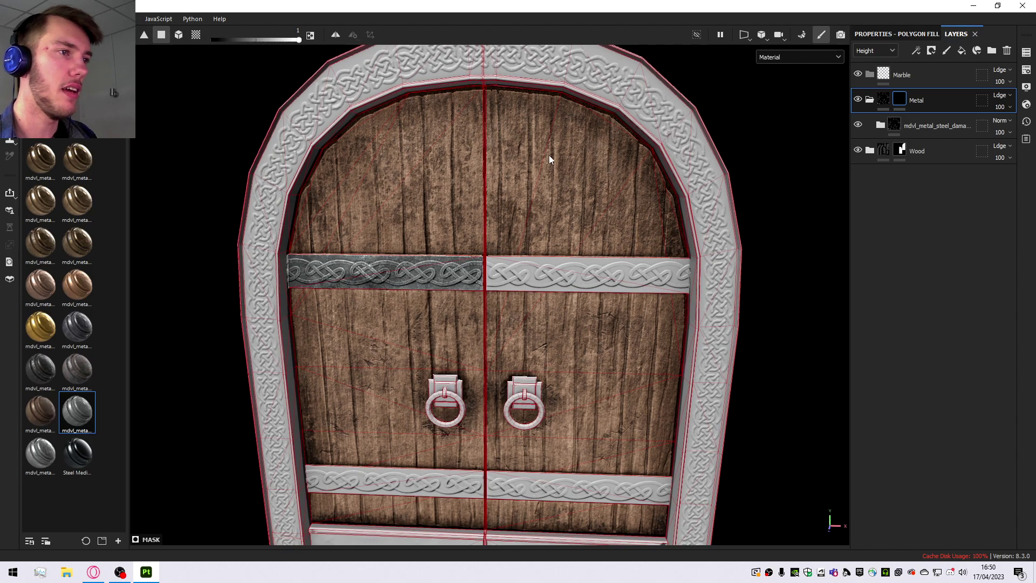
scroll(544, 240, "down", 5)
scroll(528, 324, "up", 8)
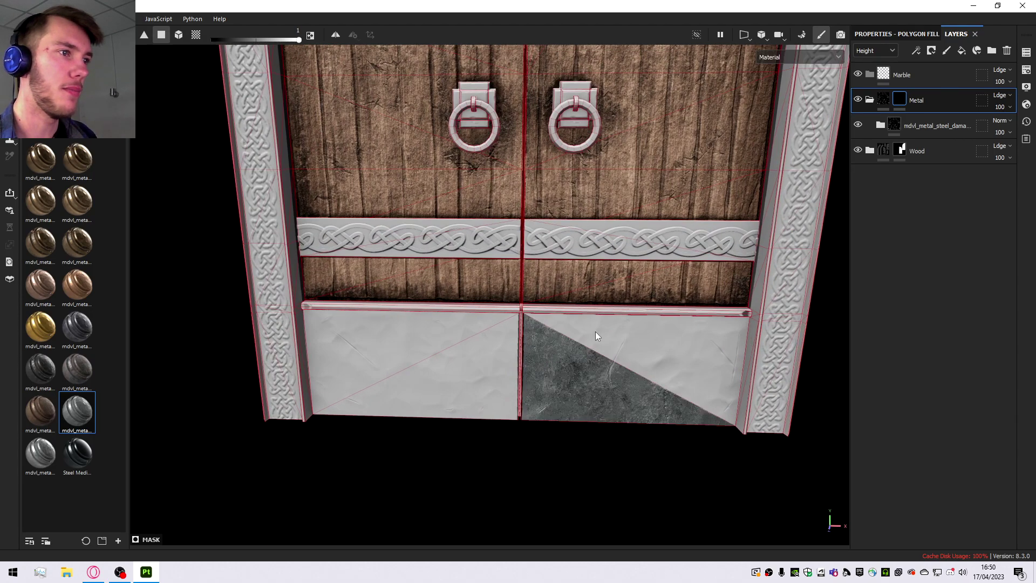
left_click(595, 335)
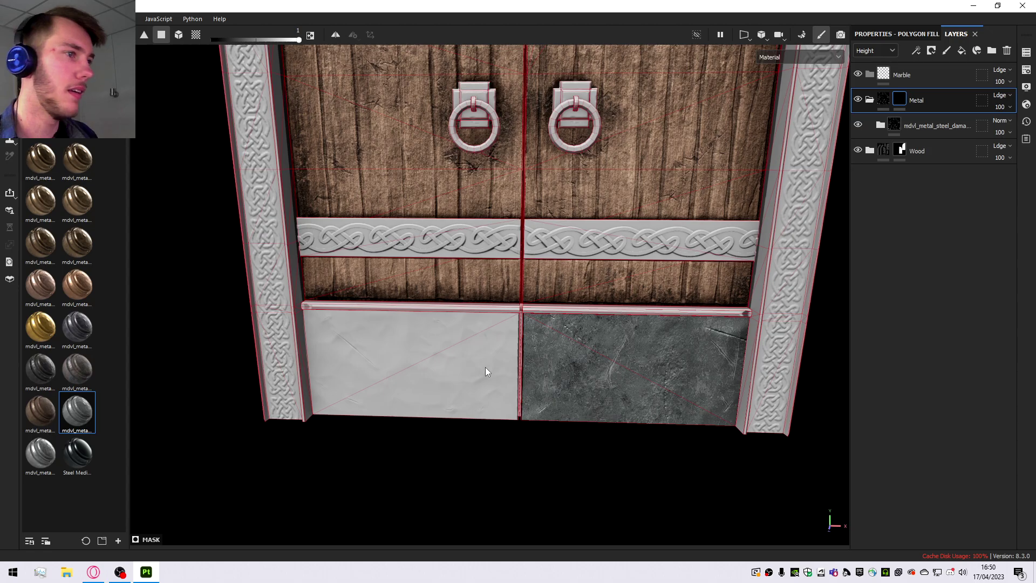
In the UV layout, fill the band edge strips and the long trim strips above the arch frame pieces into the Metal mask.
key("F3")
scroll(377, 477, "down", 4)
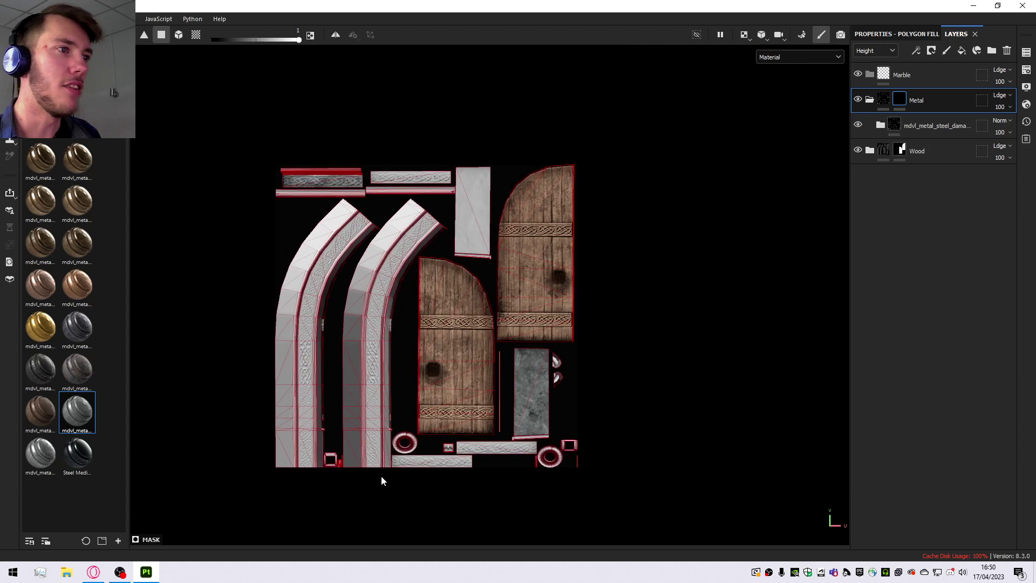
scroll(416, 144, "up", 5)
scroll(441, 284, "down", 1)
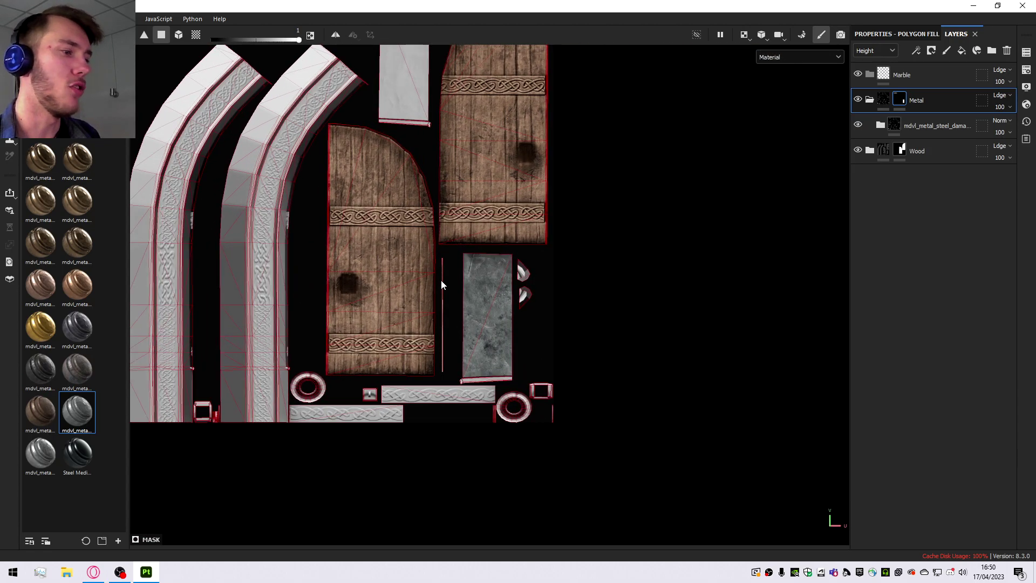
key("F2")
key("F3")
scroll(518, 279, "down", 4)
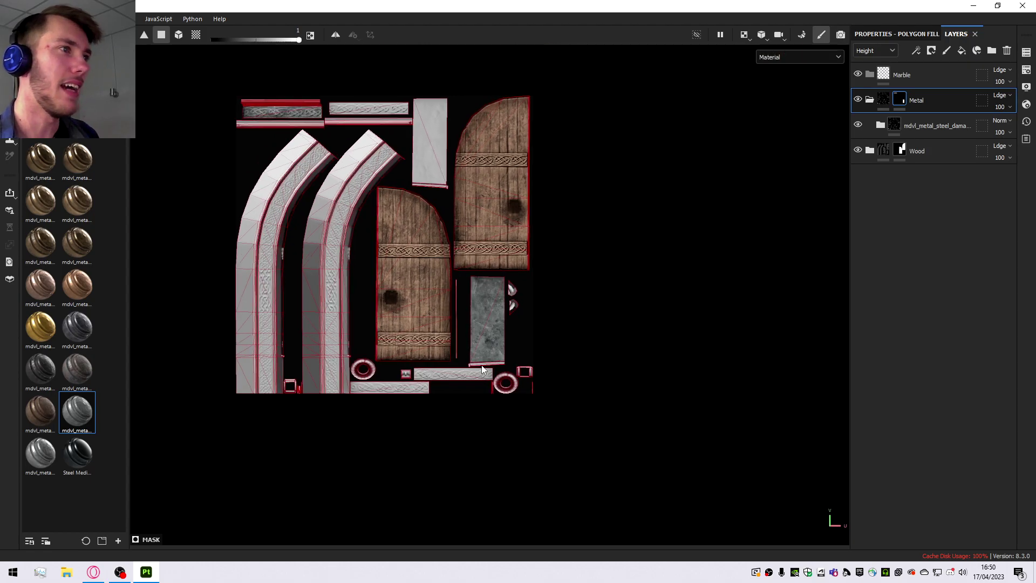
scroll(495, 300, "up", 3)
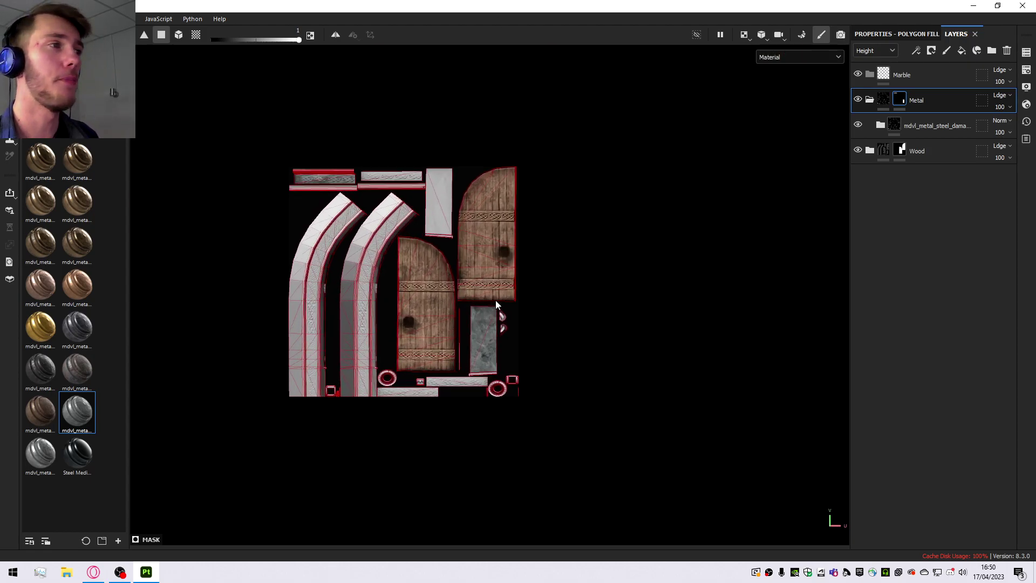
scroll(552, 426, "down", 3)
scroll(372, 264, "up", 3)
scroll(372, 264, "up", 6)
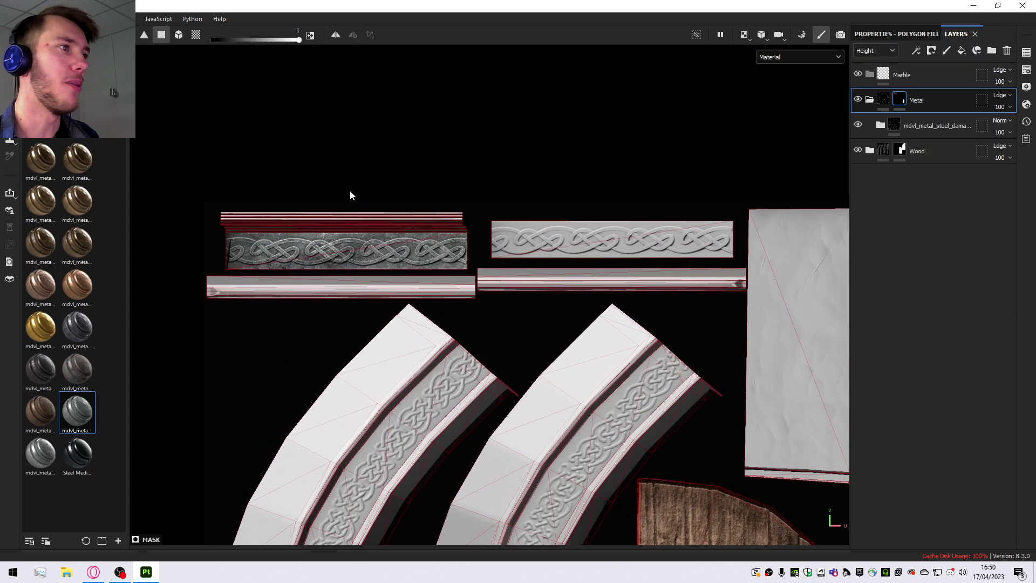
scroll(416, 251, "down", 2)
left_click_drag(192, 136, 581, 271)
left_click_drag(246, 147, 562, 270)
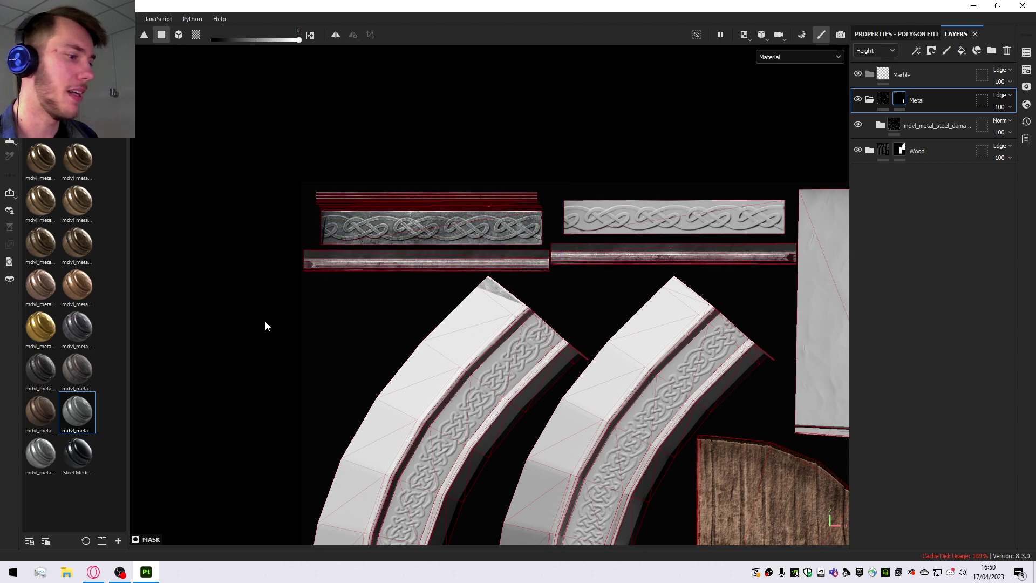
Remove the stray polygon at the tip of the arch frame's UV island from the Metal mask using fill value 0.
scroll(331, 316, "up", 5)
scroll(548, 303, "down", 3)
scroll(436, 277, "up", 2)
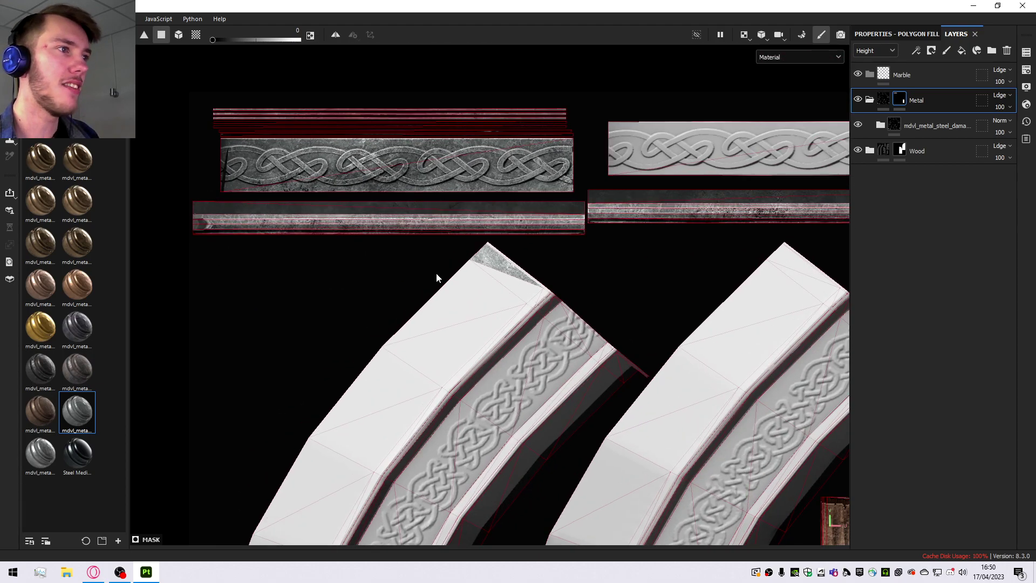
scroll(468, 260, "up", 2)
key("x")
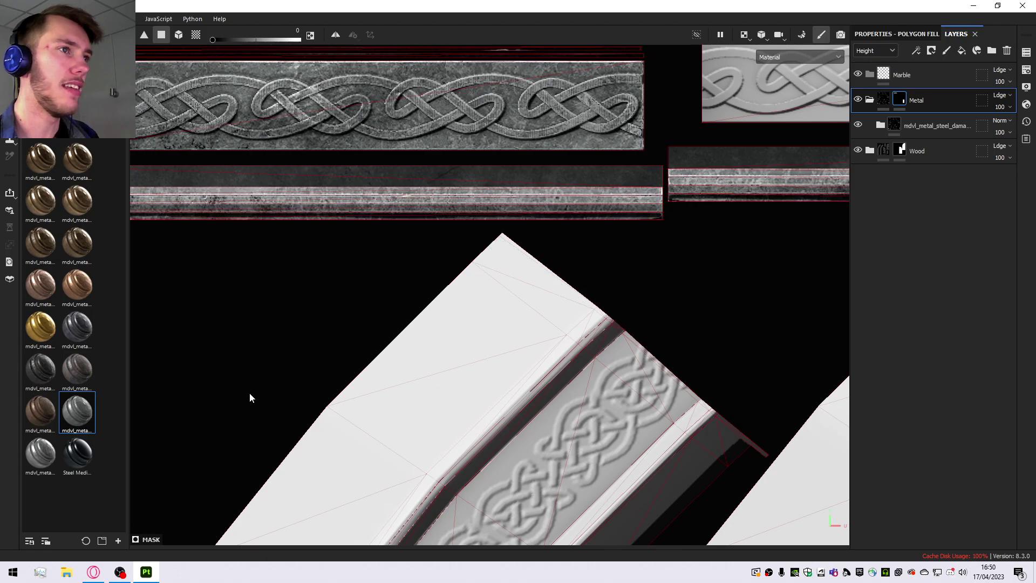
Restore the fill value to 1 and add the remaining decorative bands, bottom plate and ring handles to the Metal mask.
scroll(313, 393, "down", 5)
scroll(424, 323, "up", 3)
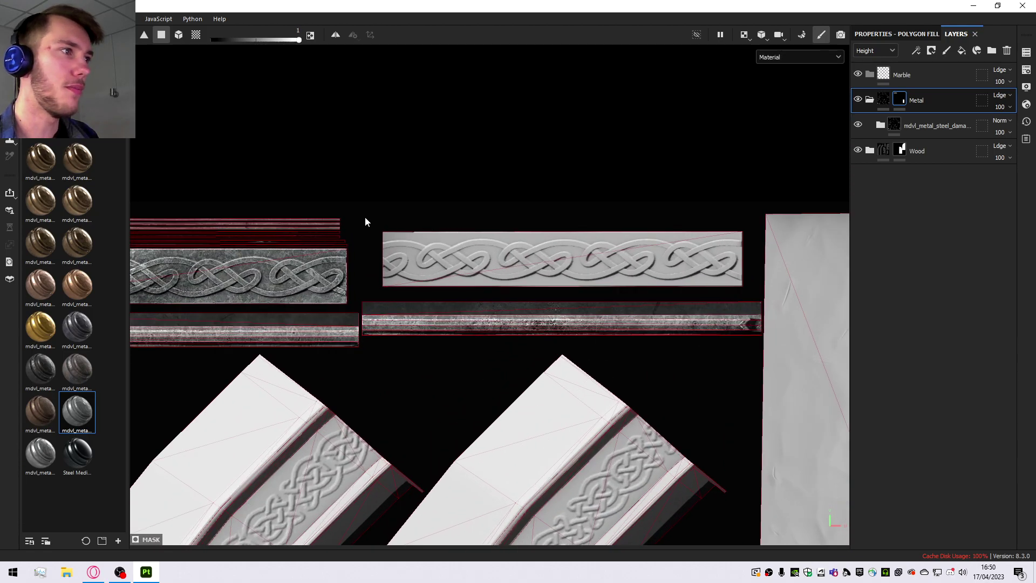
scroll(516, 386, "down", 5)
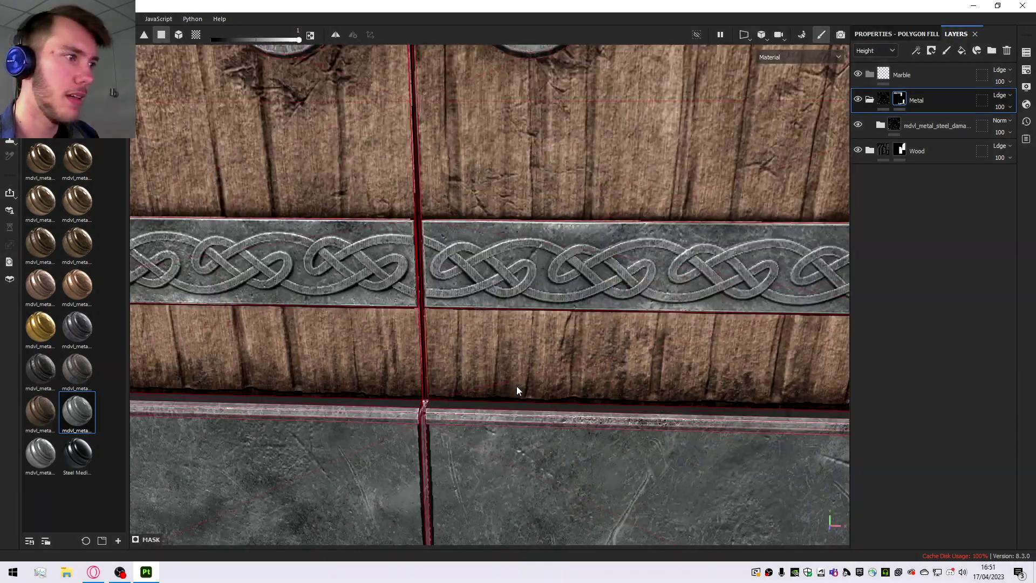
Examine the steel bands, bottom plates and ring handles on the door up close and from a distance without the polygon overlay.
scroll(548, 244, "down", 3)
scroll(509, 360, "up", 5)
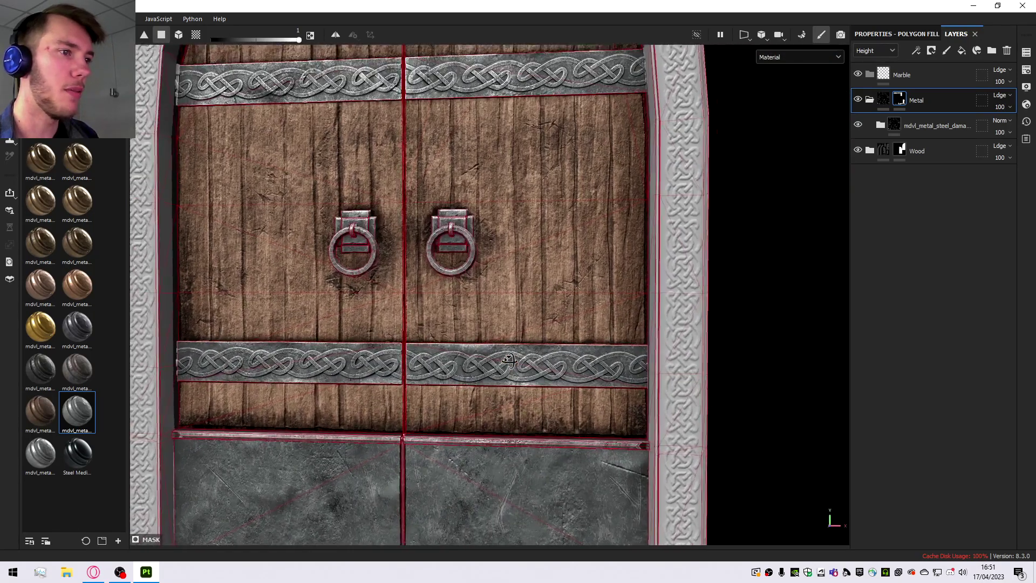
scroll(554, 448, "up", 3)
left_click_drag(549, 359, 556, 432, "alt")
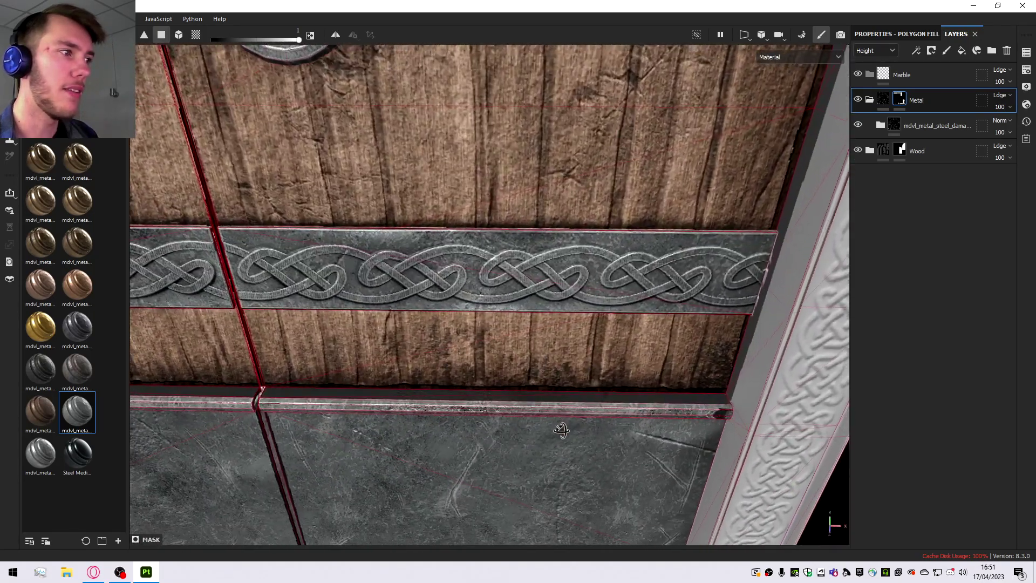
scroll(555, 434, "down", 3)
scroll(552, 431, "down", 5)
scroll(507, 355, "up", 5)
left_click_drag(506, 330, 492, 232, "alt")
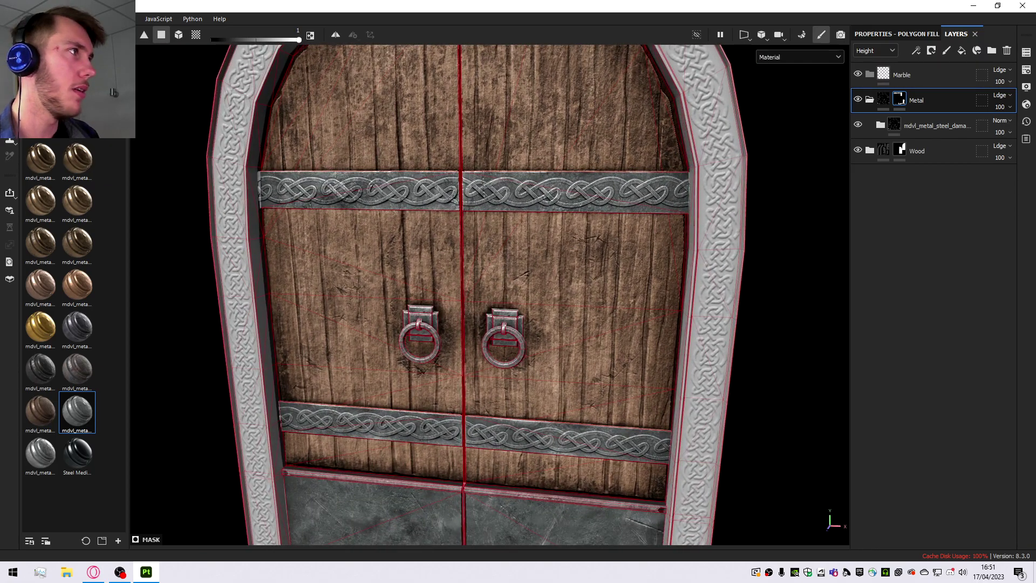
key("1")
scroll(562, 262, "down", 5)
scroll(562, 262, "up", 3)
scroll(562, 261, "down", 2)
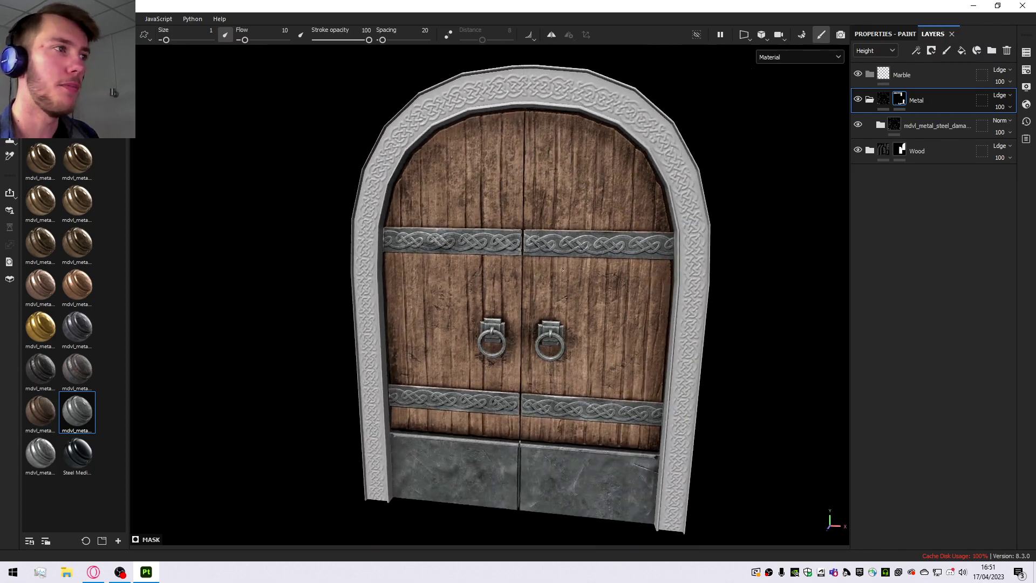
scroll(562, 262, "up", 3)
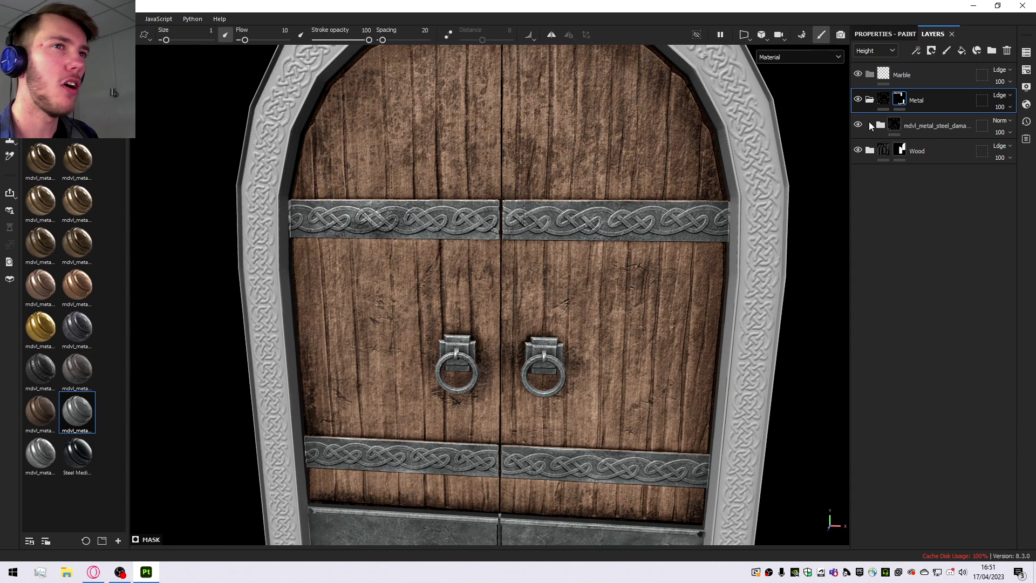
Expand the damaged steel material's layers and toggle Edge Damage's visibility to compare its effect.
left_click(879, 126)
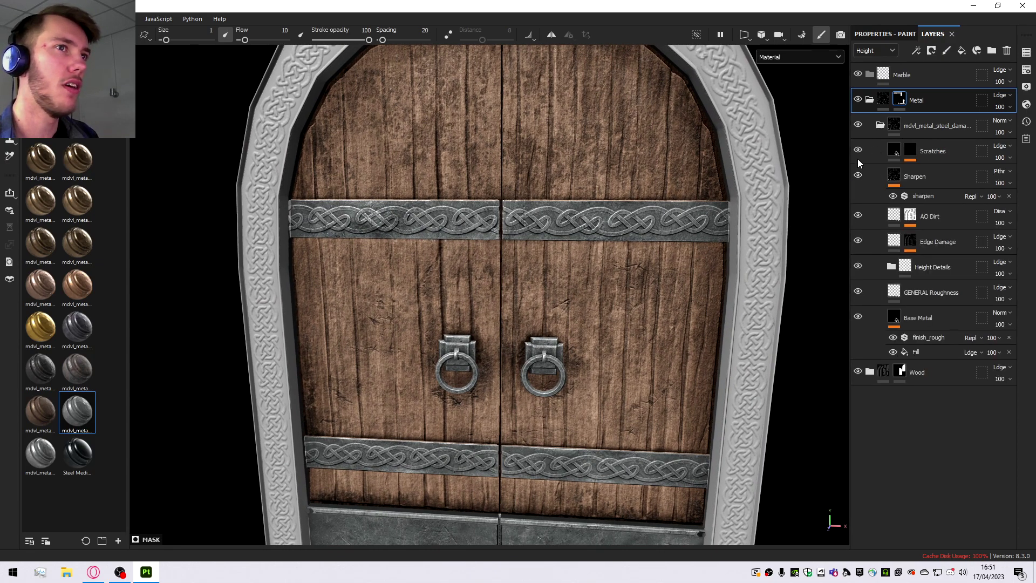
left_click(858, 240)
left_click(858, 240)
left_click(858, 240)
left_click(857, 241)
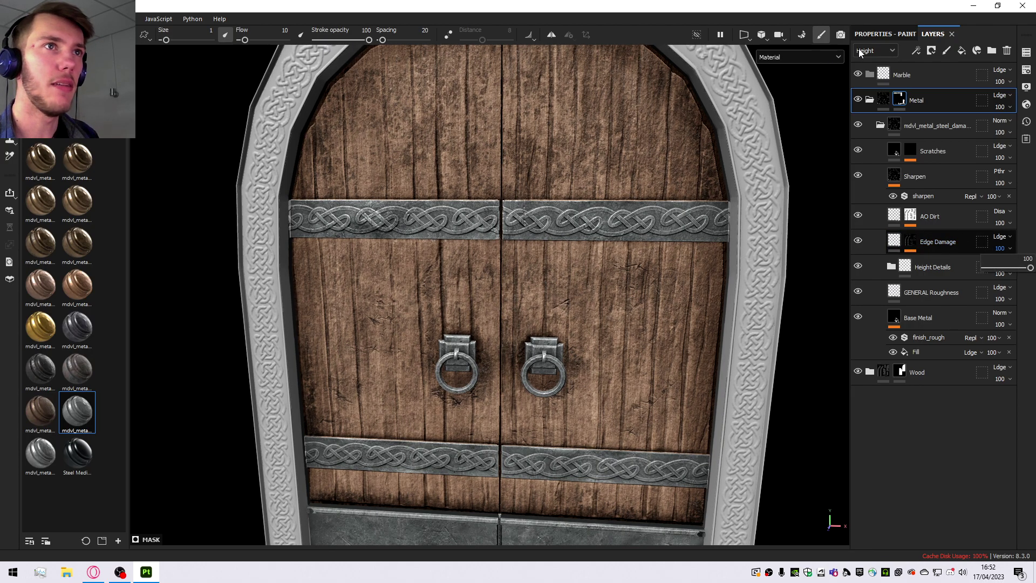
Show the layer stack's Base color channel and set the Edge Damage layer's opacity to 70.
left_click(859, 51)
left_click(870, 65)
left_click(999, 248)
left_click_drag(1010, 267, 1028, 273)
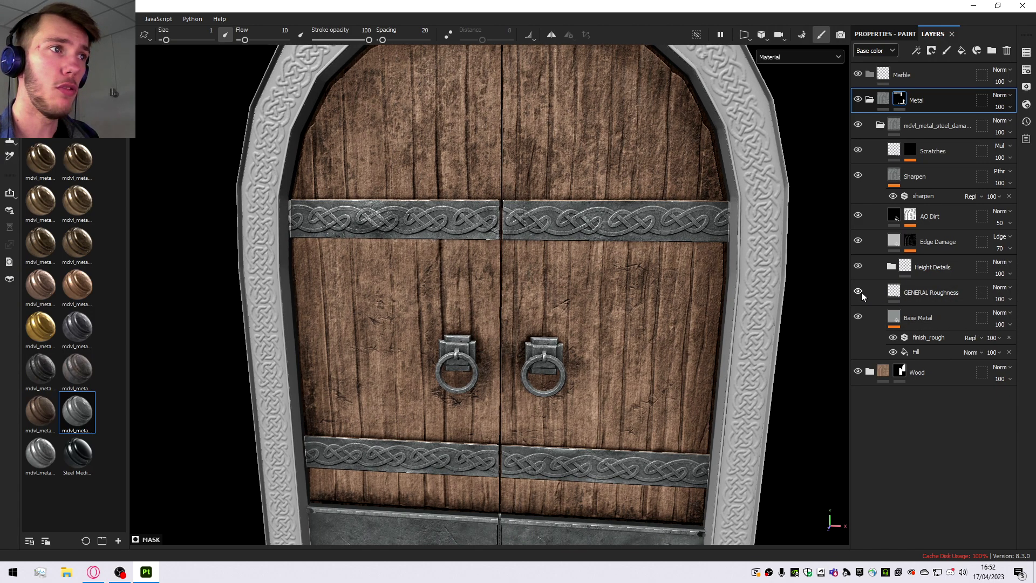
Display only the Roughness channel and examine it on the steel bands, handles and wood.
left_click(773, 54)
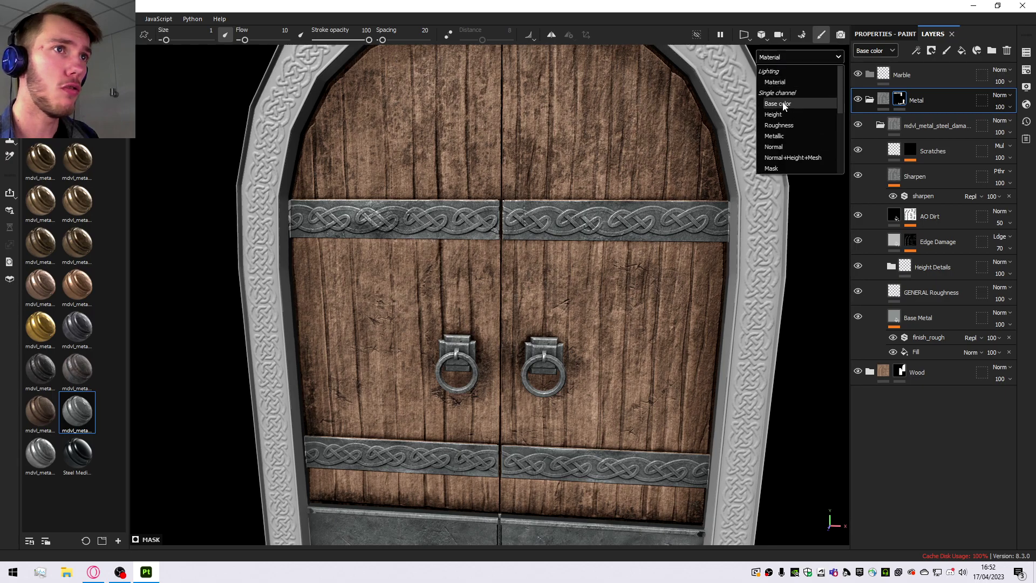
left_click(785, 127)
scroll(534, 211, "up", 4)
scroll(534, 211, "down", 5)
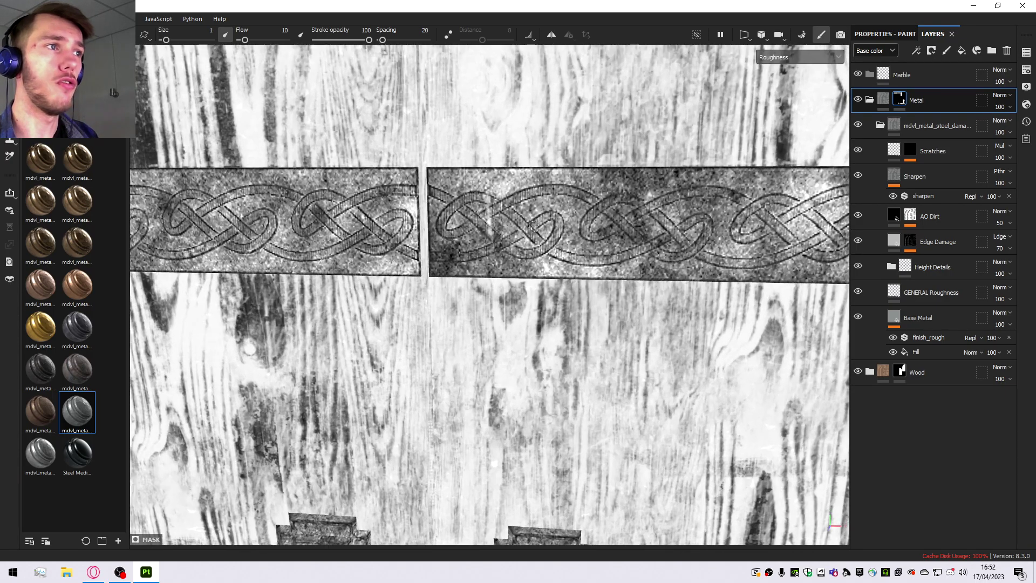
scroll(528, 227, "up", 5)
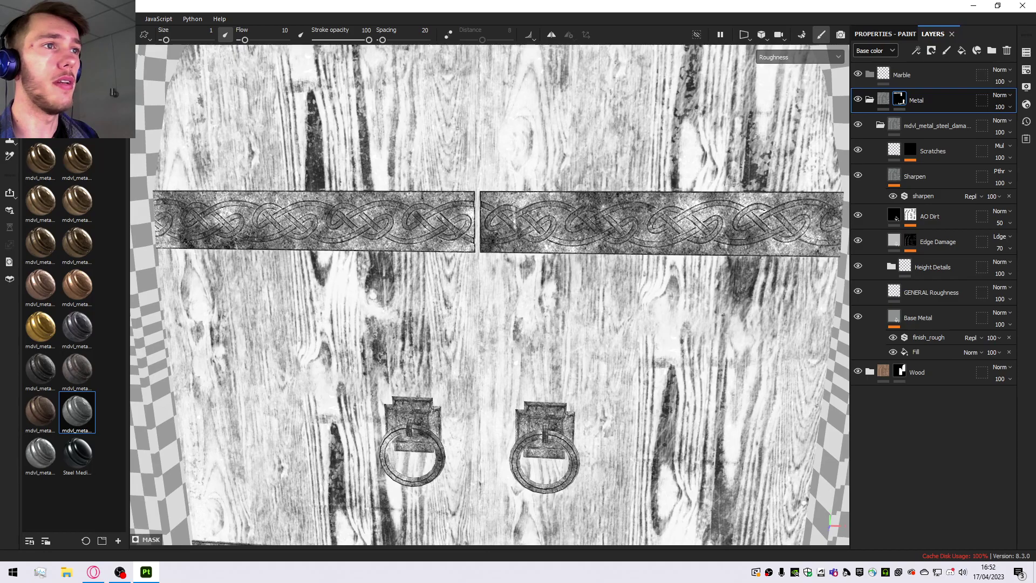
scroll(590, 220, "down", 3)
Display only the Metallic channel and examine it on the bands, ring handles and bottom plates.
left_click(771, 57)
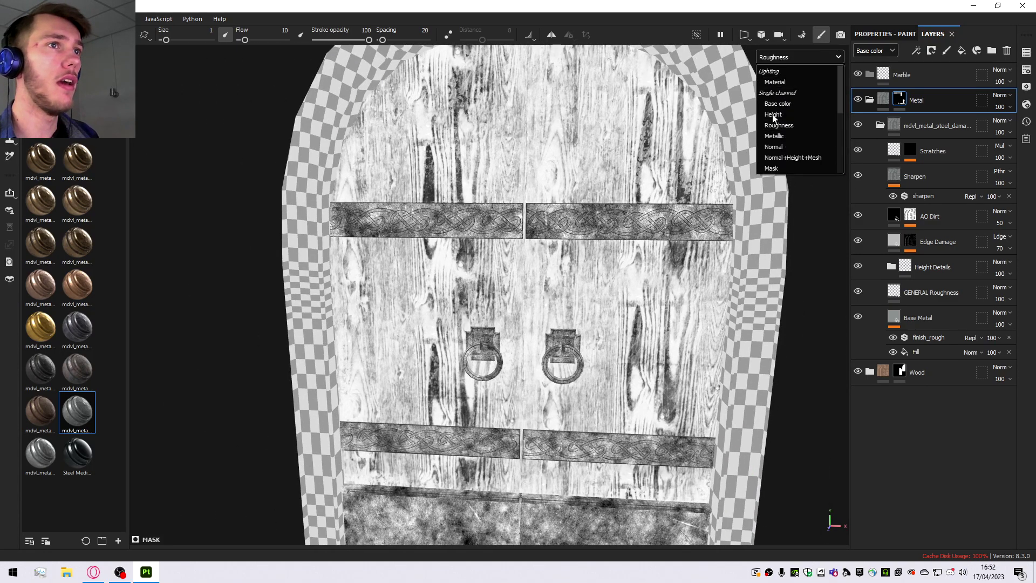
left_click(776, 139)
scroll(535, 202, "up", 3)
scroll(536, 202, "down", 4)
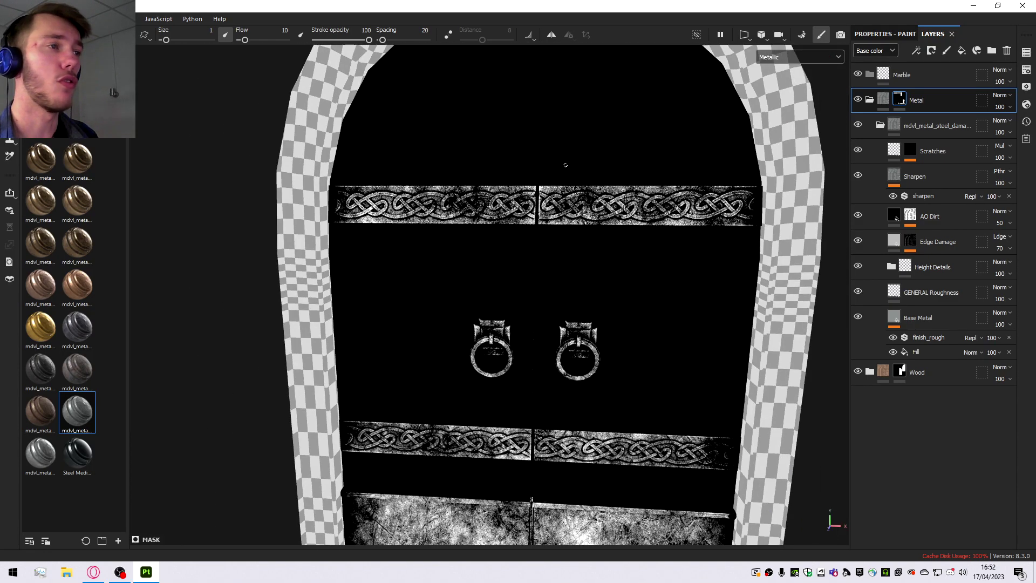
scroll(562, 162, "up", 3)
scroll(517, 474, "down", 3)
scroll(518, 474, "up", 7)
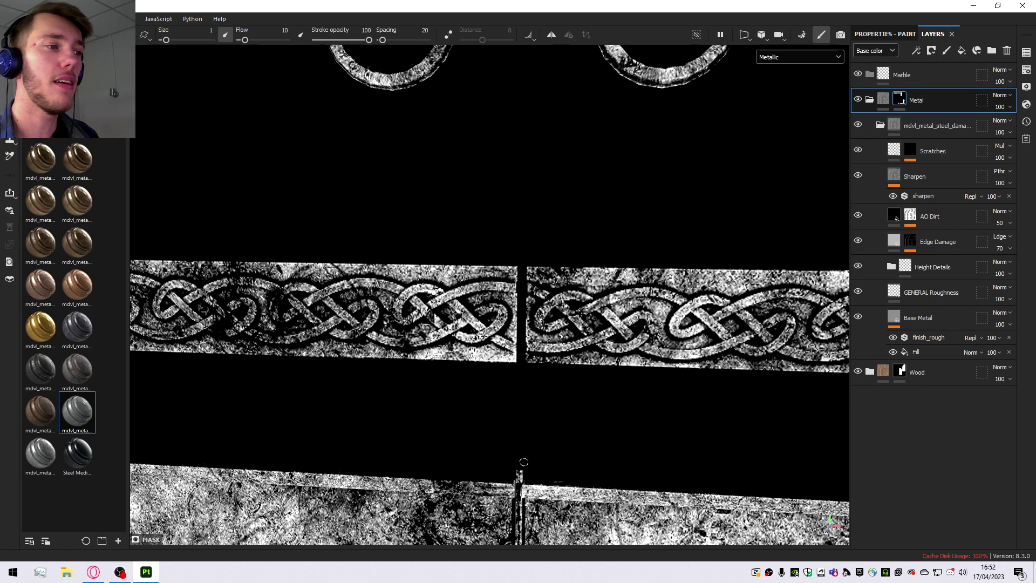
scroll(523, 462, "down", 4)
scroll(550, 178, "up", 3)
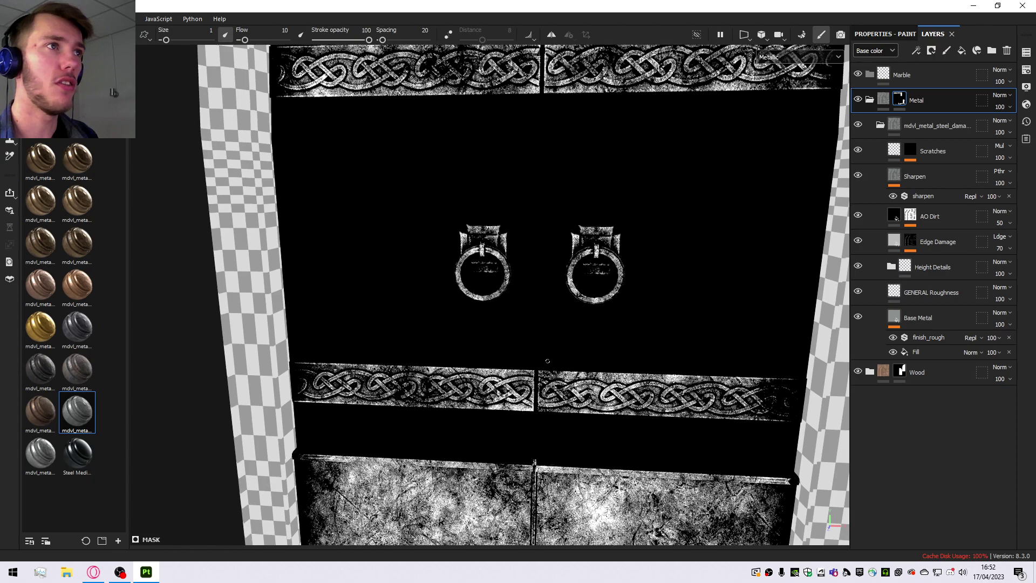
scroll(558, 338, "down", 4)
scroll(559, 338, "up", 3)
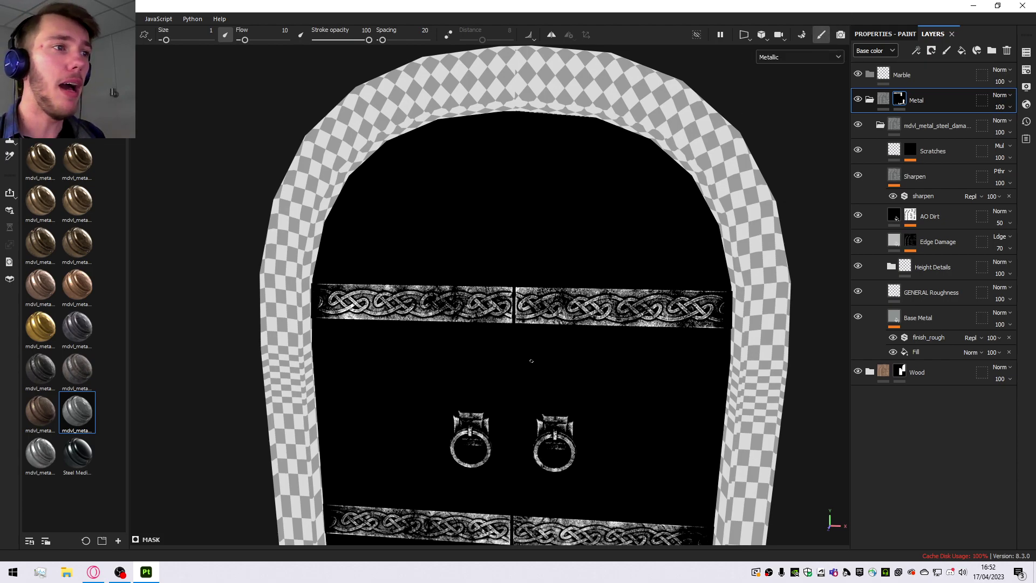
scroll(533, 363, "up", 3)
Return the viewport to the full Material display and check the steel bands against the wood.
left_click(809, 57)
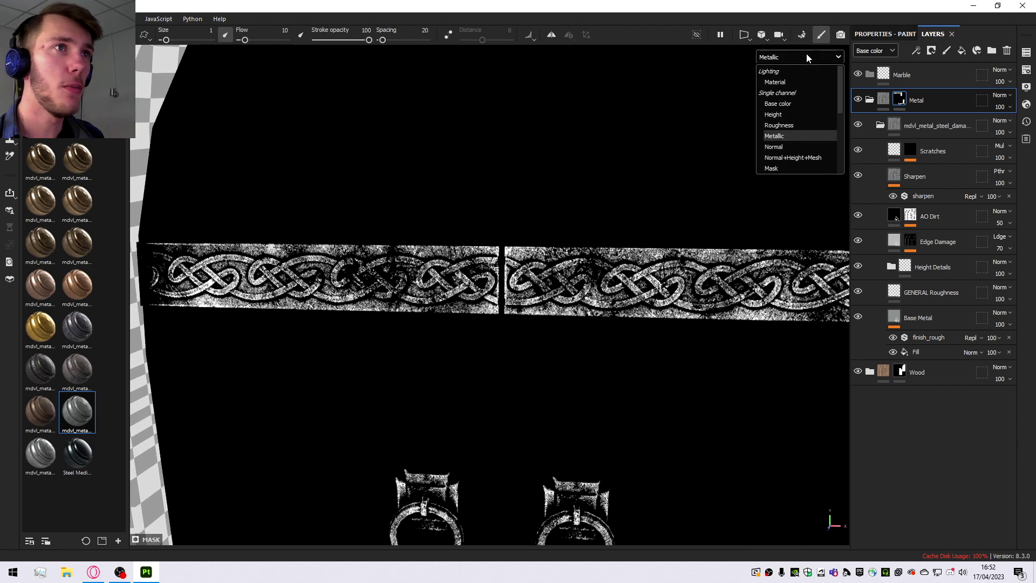
left_click(794, 87)
scroll(601, 325, "down", 5)
scroll(608, 326, "down", 5)
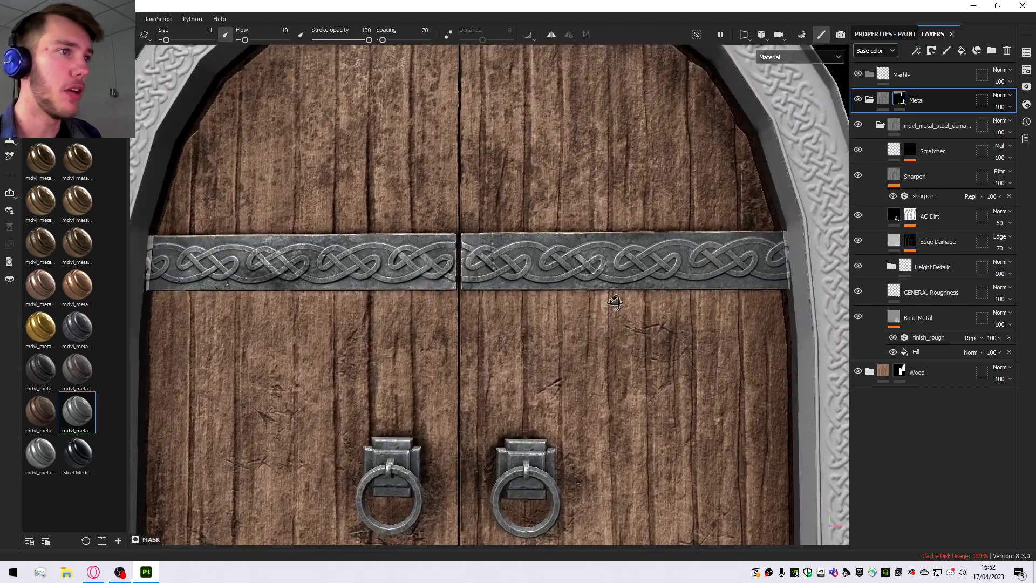
scroll(609, 325, "up", 6)
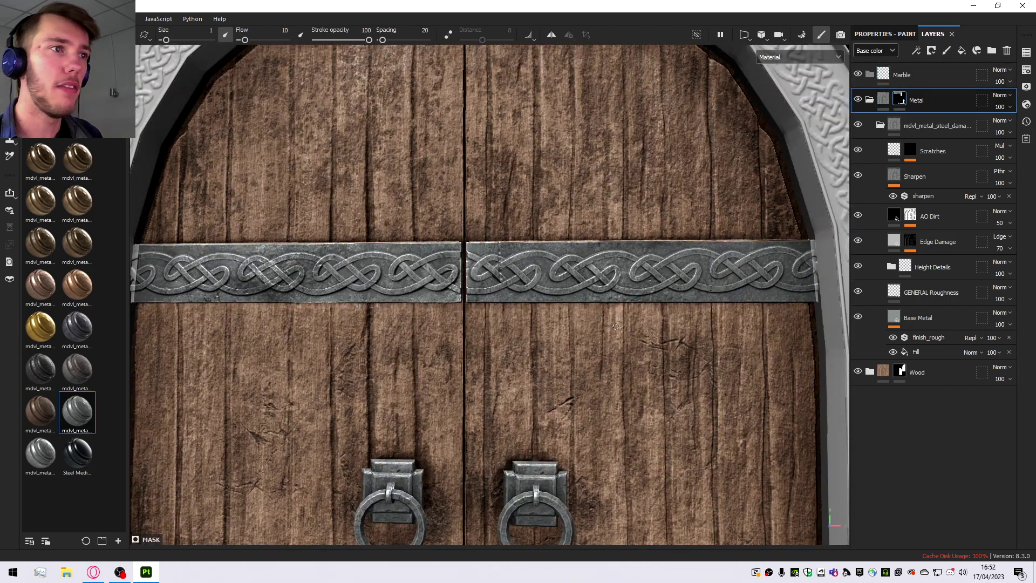
scroll(539, 270, "up", 3)
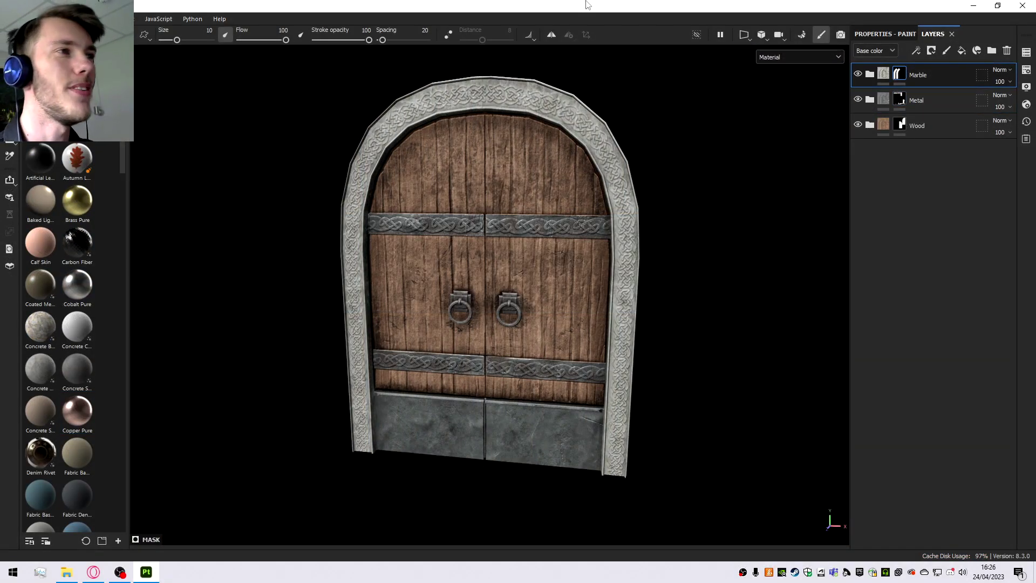
Examine the door's marble arch frame up close and expand the Marble folder to show its layers.
scroll(423, 84, "up", 3)
scroll(424, 83, "down", 4)
scroll(529, 186, "up", 7)
left_click_drag(529, 186, 548, 200, "alt")
scroll(475, 238, "down", 7)
scroll(475, 238, "up", 4)
scroll(541, 233, "up", 3)
scroll(541, 233, "up", 3)
middle_click_drag(548, 201, 568, 285, "alt")
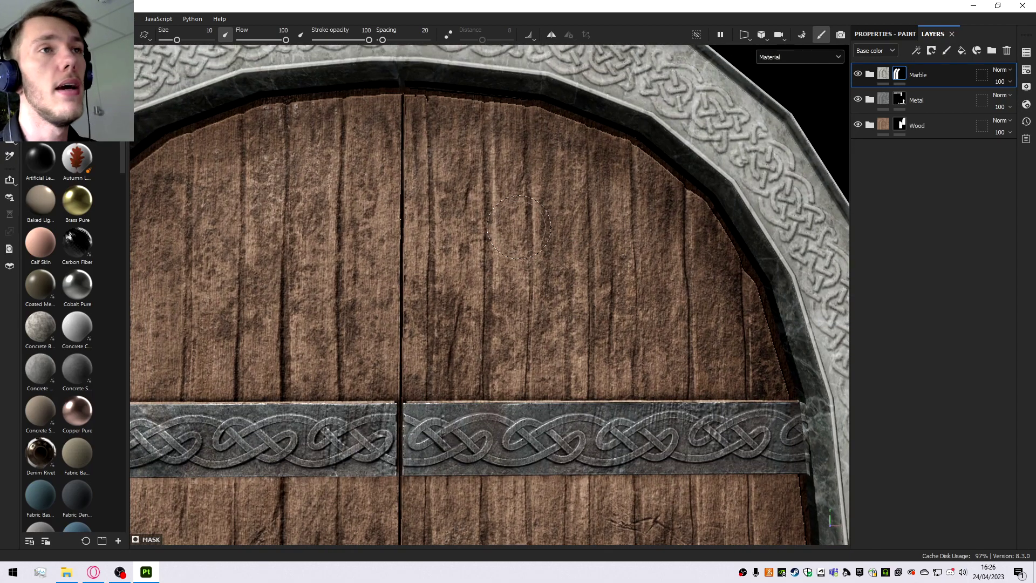
left_click(869, 74)
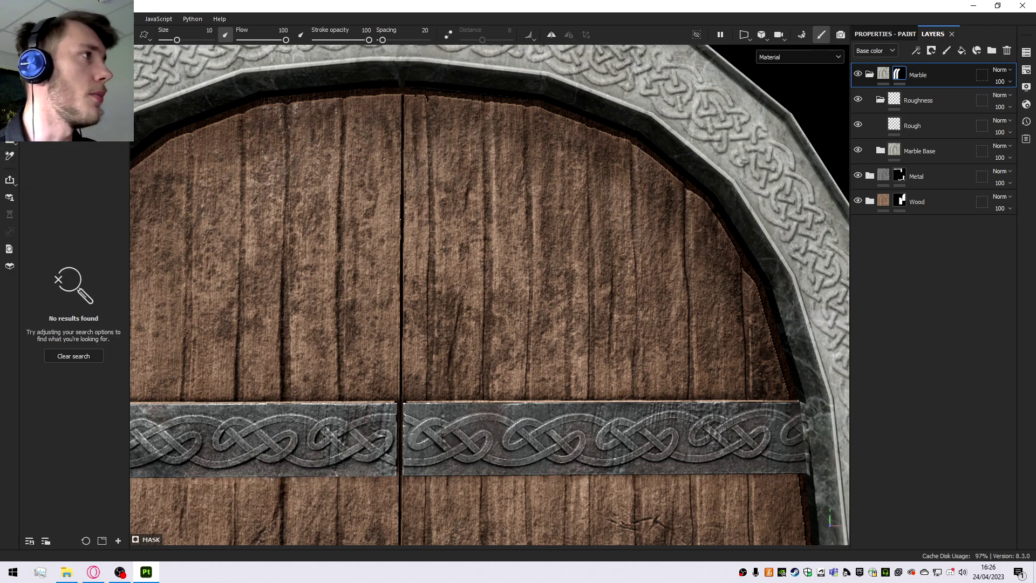
Show all asset types matching the marble search and preview the mdvl_marble material.
left_click(33, 82)
left_click(55, 194)
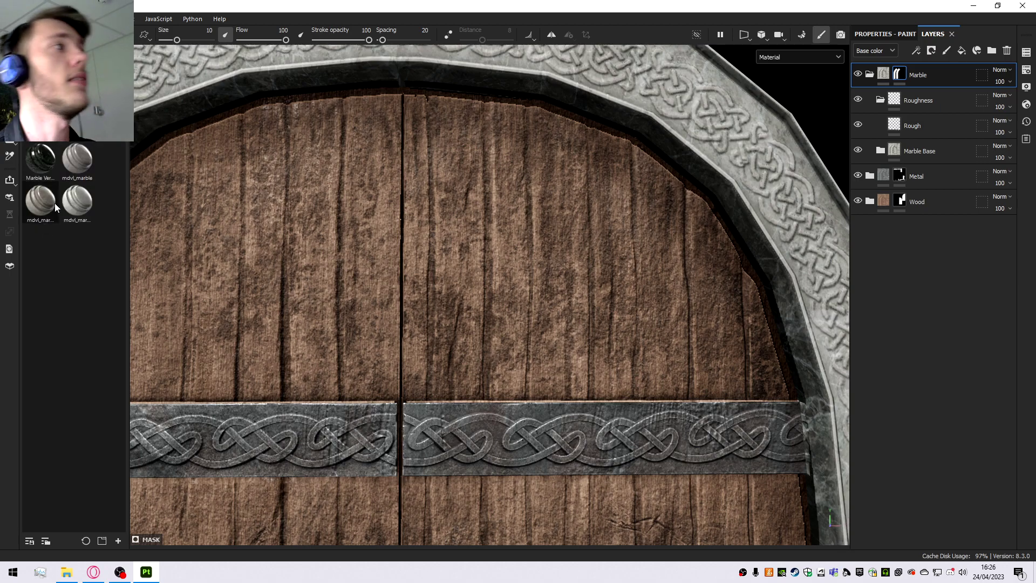
mouse_move(76, 161)
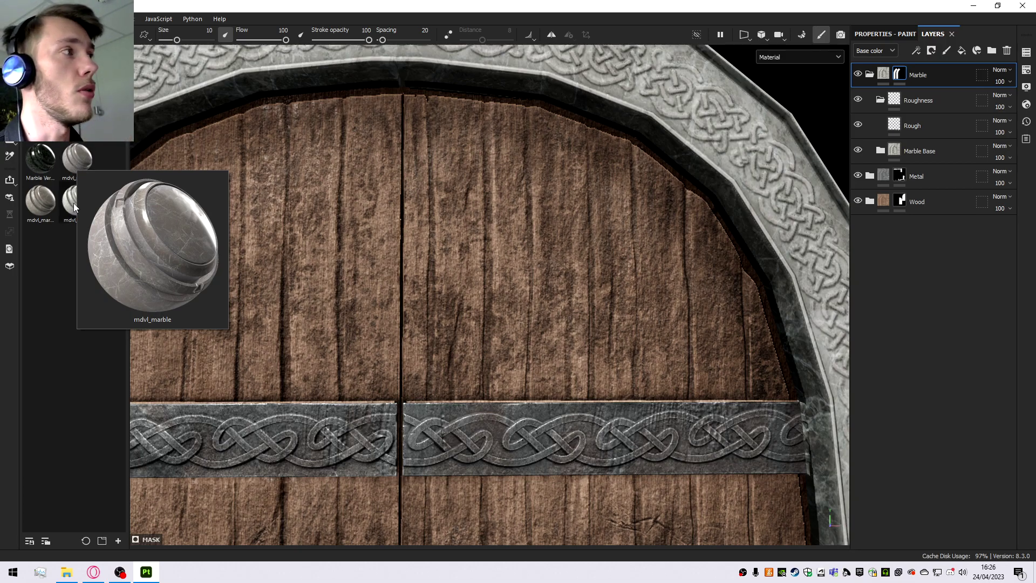
Examine the fill settings of the Marble folder's Rough layer, including its Fractal Sum 2 roughness map.
left_click(906, 126)
left_click(891, 37)
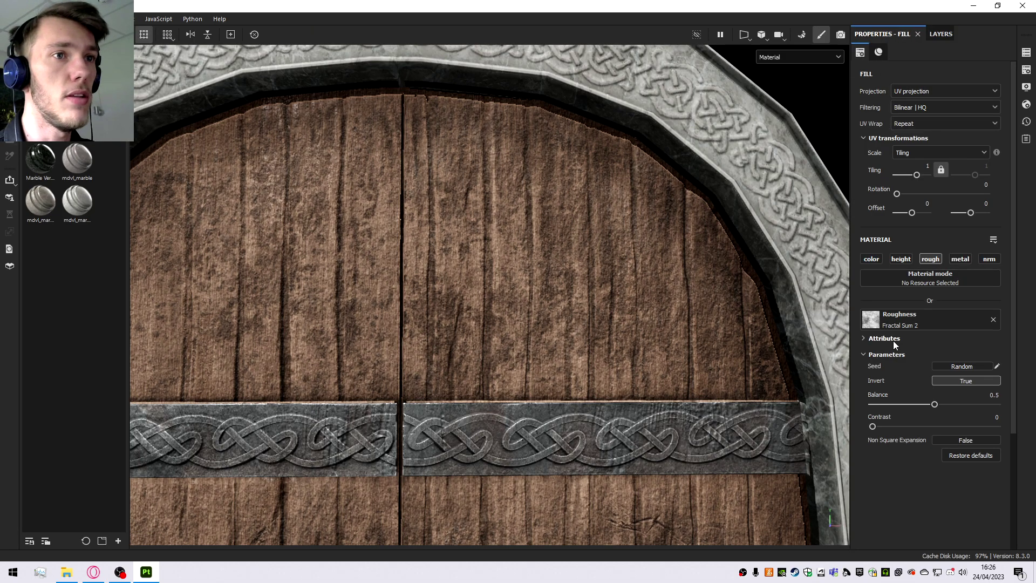
left_click(940, 34)
left_click(884, 34)
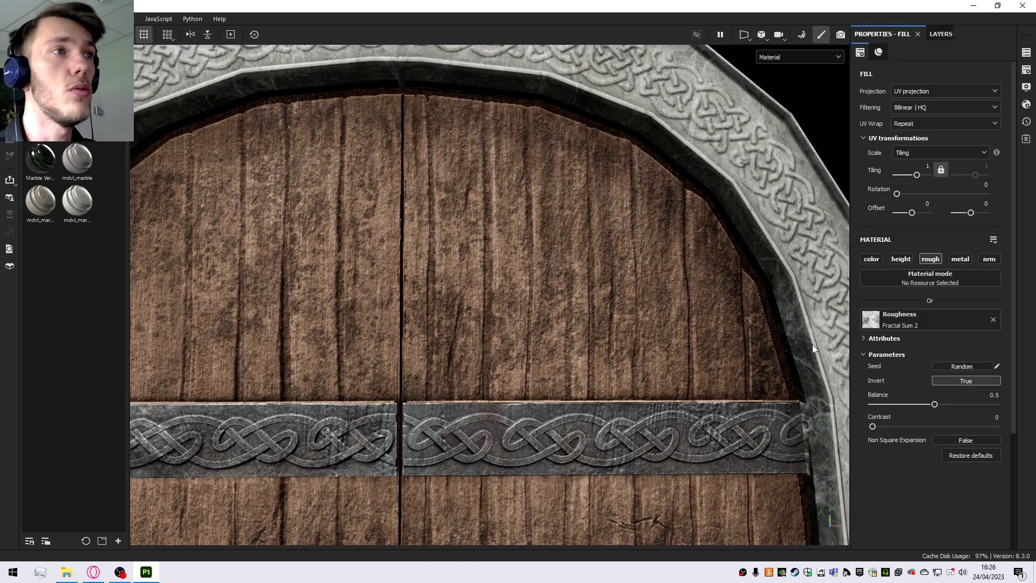
Check the marble arch in the Roughness channel and return the viewport to the full Material display.
scroll(501, 164, "down", 4)
left_click(817, 55)
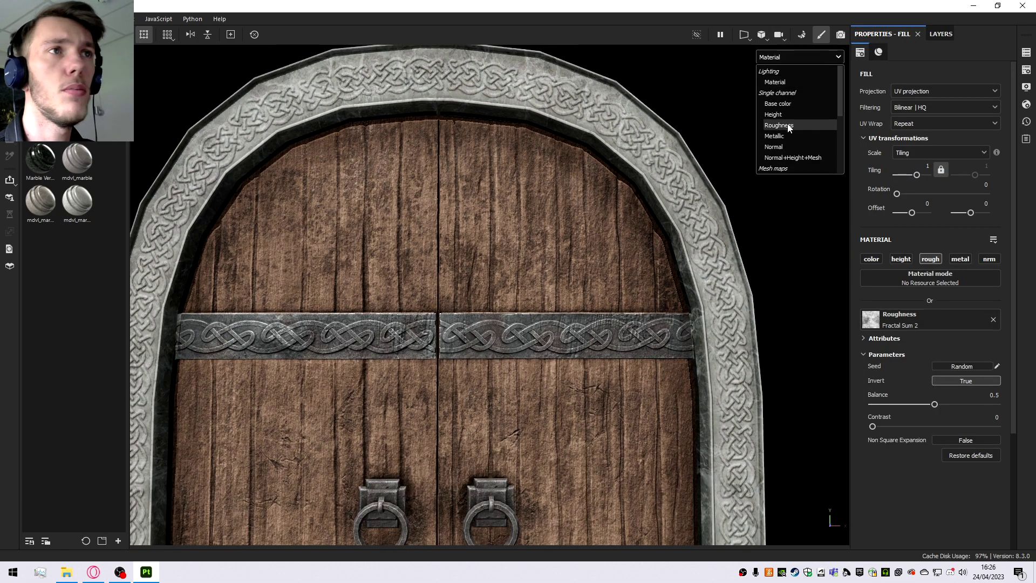
left_click(785, 125)
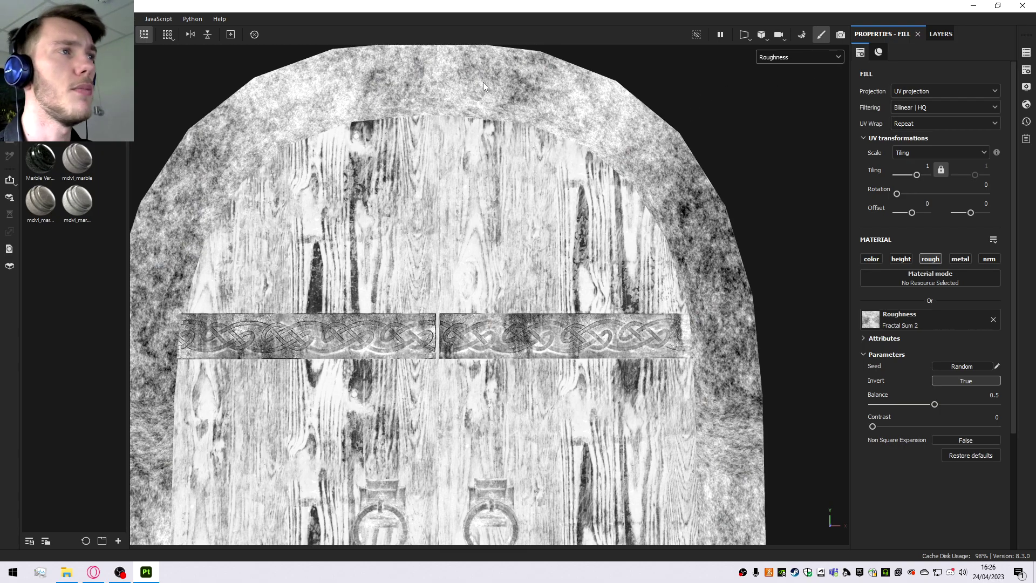
left_click(776, 57)
left_click(780, 81)
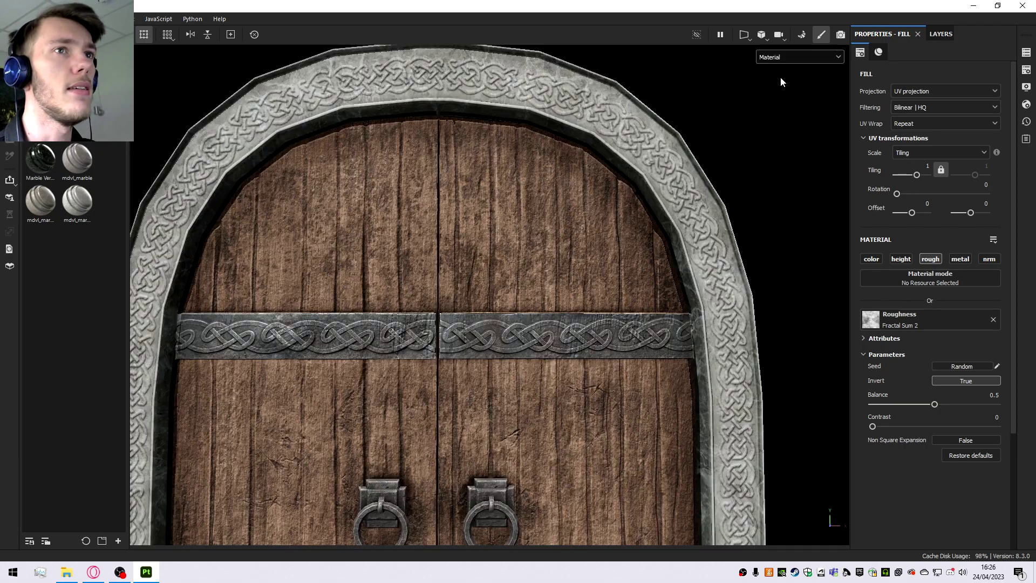
Expand the Marble Base folder to examine its sharpen, pattern and color variation layers, and collapse it again.
left_click(941, 34)
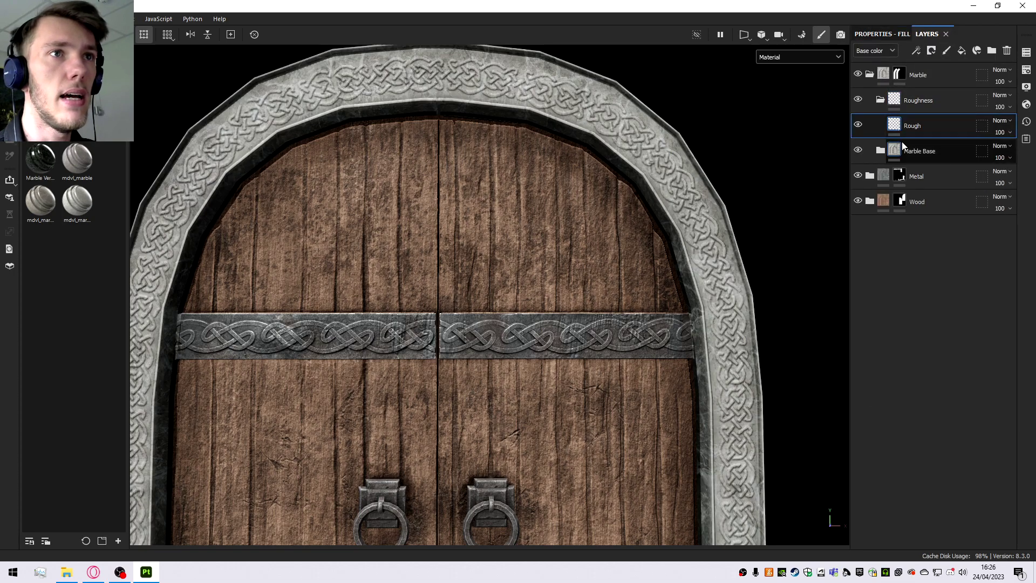
left_click(880, 151)
left_click(880, 151)
left_click(881, 151)
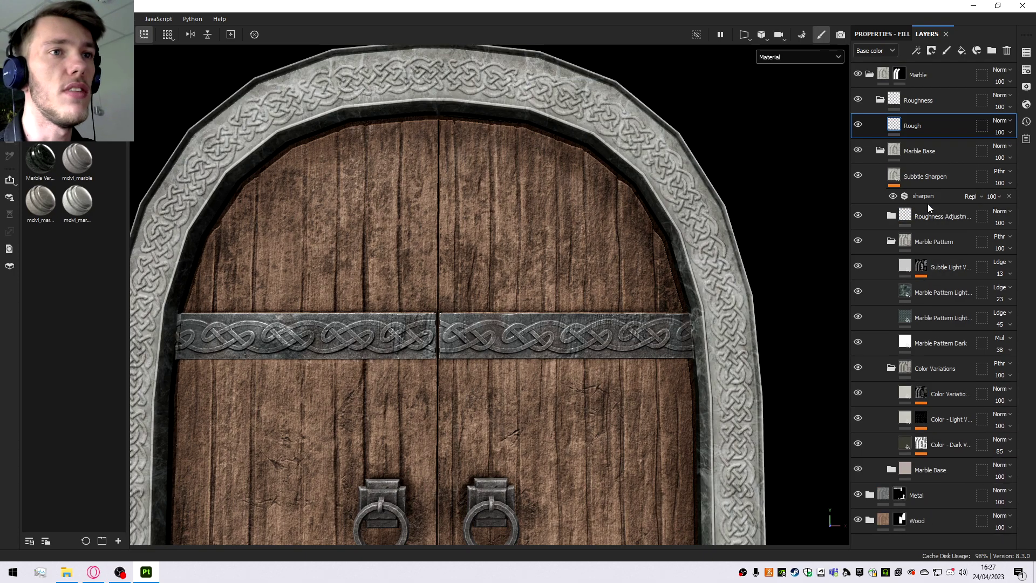
left_click(880, 151)
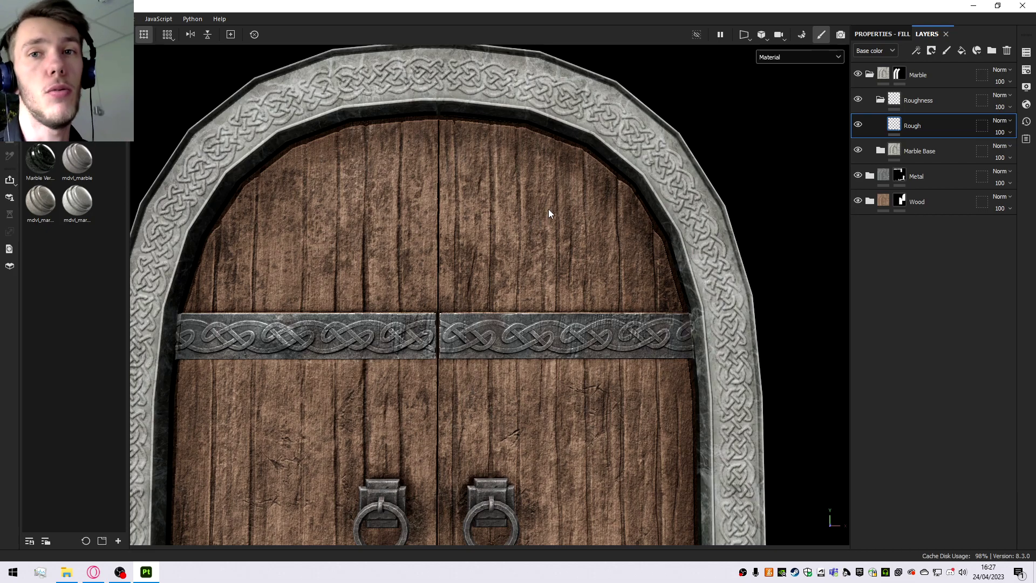
Examine the whole door from several angles, comparing the marble frame with the wood and steel parts.
scroll(551, 196, "down", 3)
scroll(553, 136, "up", 3)
left_click_drag(555, 162, 521, 215, "alt")
scroll(532, 219, "down", 3)
scroll(512, 311, "up", 5)
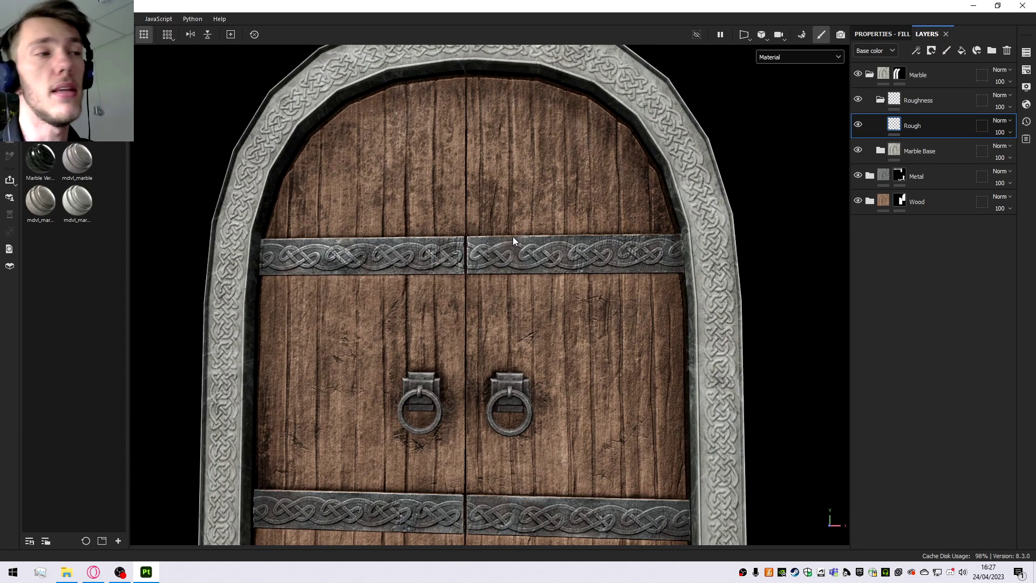
scroll(512, 236, "up", 2)
scroll(513, 219, "down", 4)
scroll(513, 225, "up", 4)
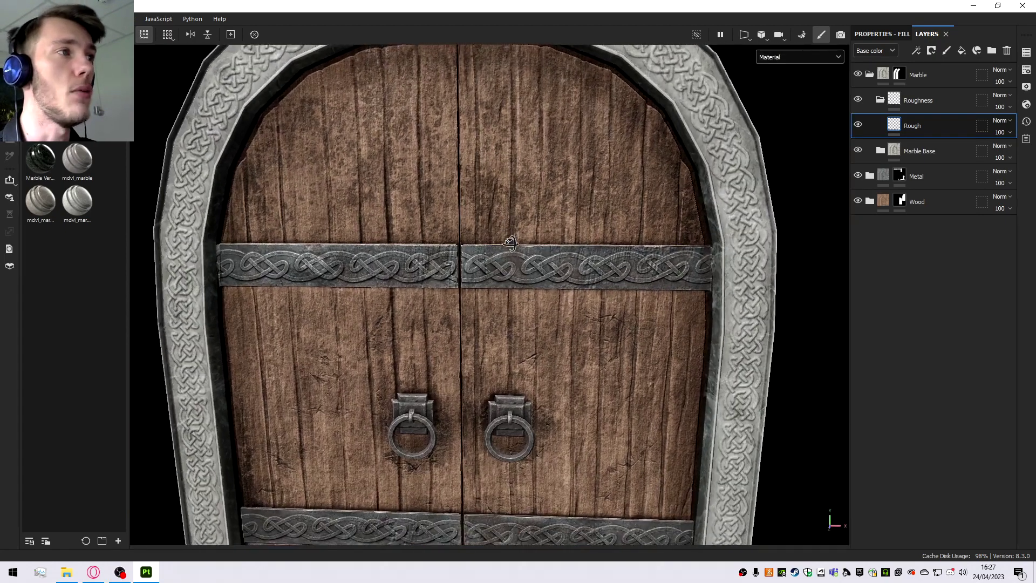
scroll(510, 245, "down", 3)
scroll(479, 268, "up", 1)
left_click_drag(478, 269, 479, 303, "alt")
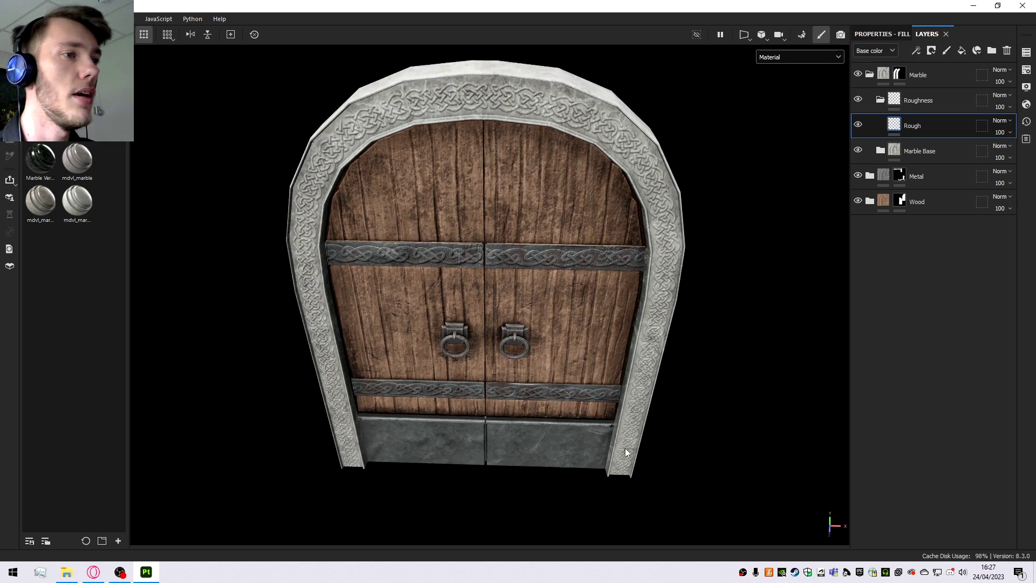
Examine the lower door, steel bands and ring handles up close, and check the marble arch above them.
scroll(564, 422, "up", 3)
left_click_drag(564, 422, 611, 346, "alt")
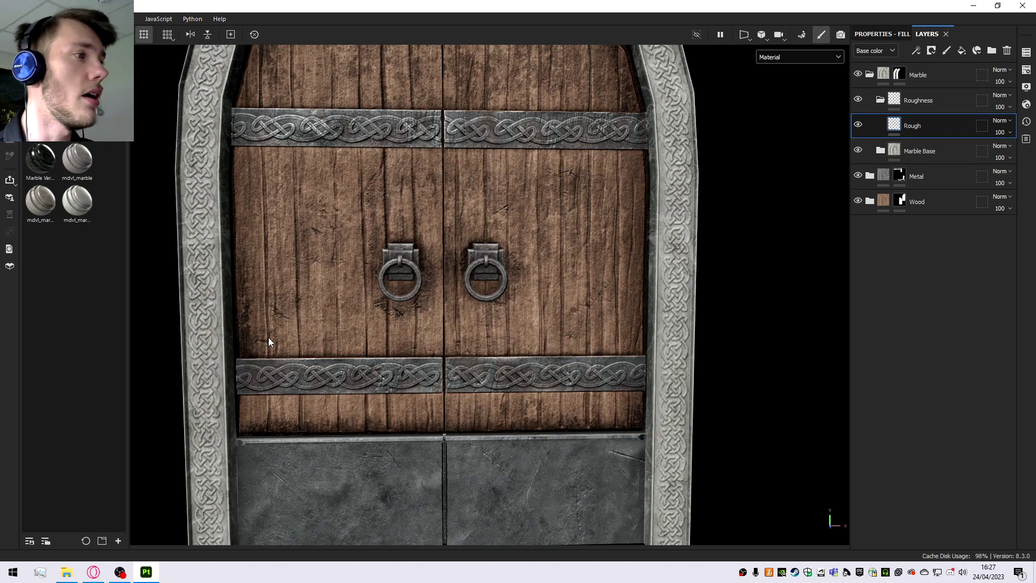
scroll(520, 264, "up", 6)
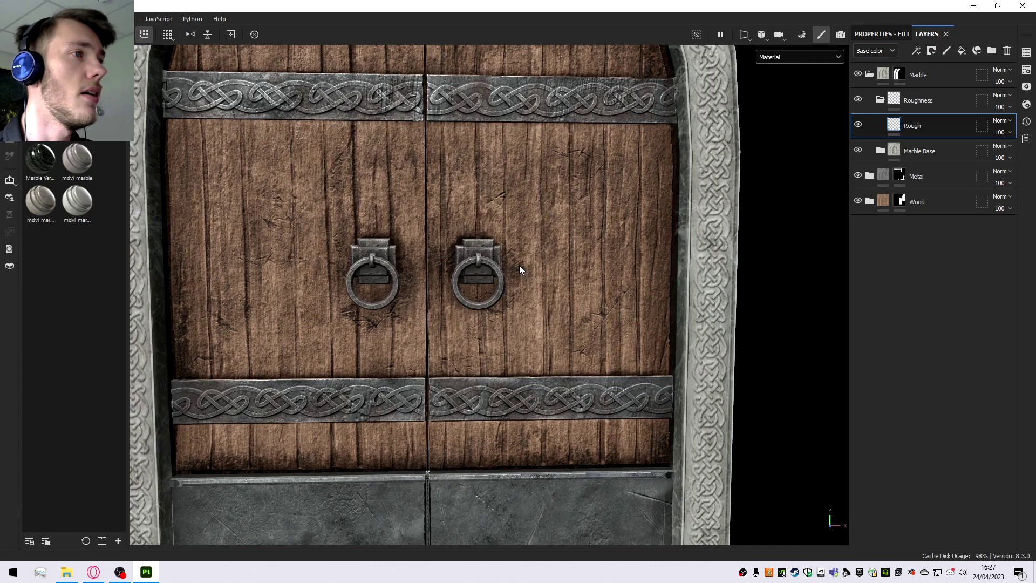
mouse_move(467, 292)
left_mouse_down("alt")
mouse_move(449, 244)
mouse_move(475, 283)
left_mouse_up("alt")
scroll(476, 283, "down", 5)
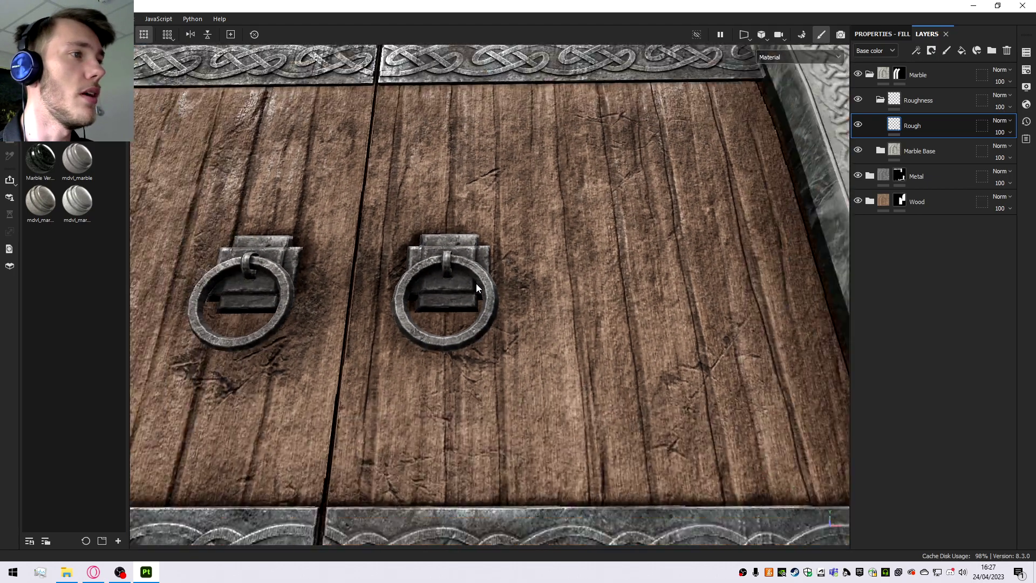
scroll(489, 351, "up", 4)
scroll(494, 238, "down", 8)
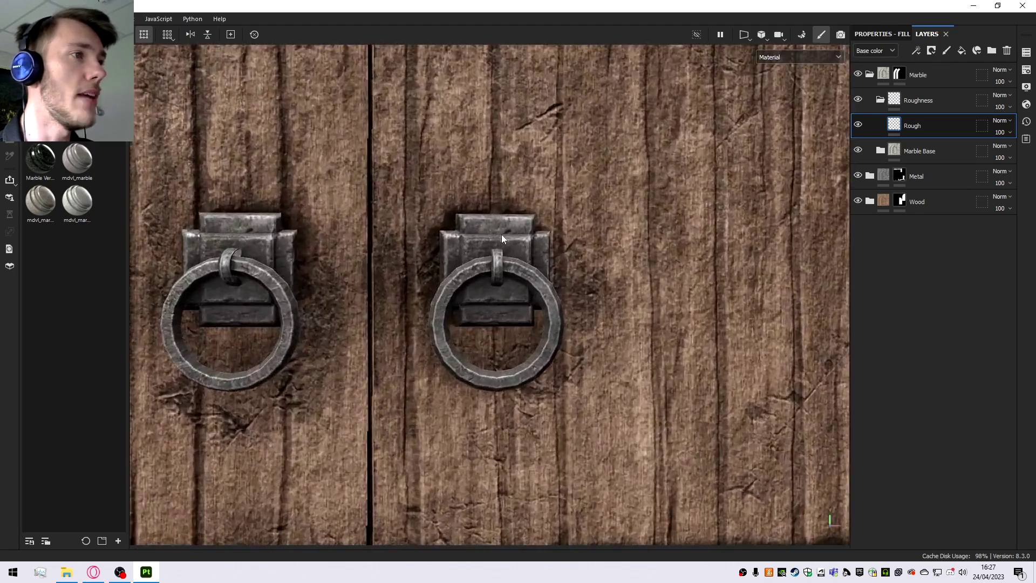
scroll(522, 229, "up", 4)
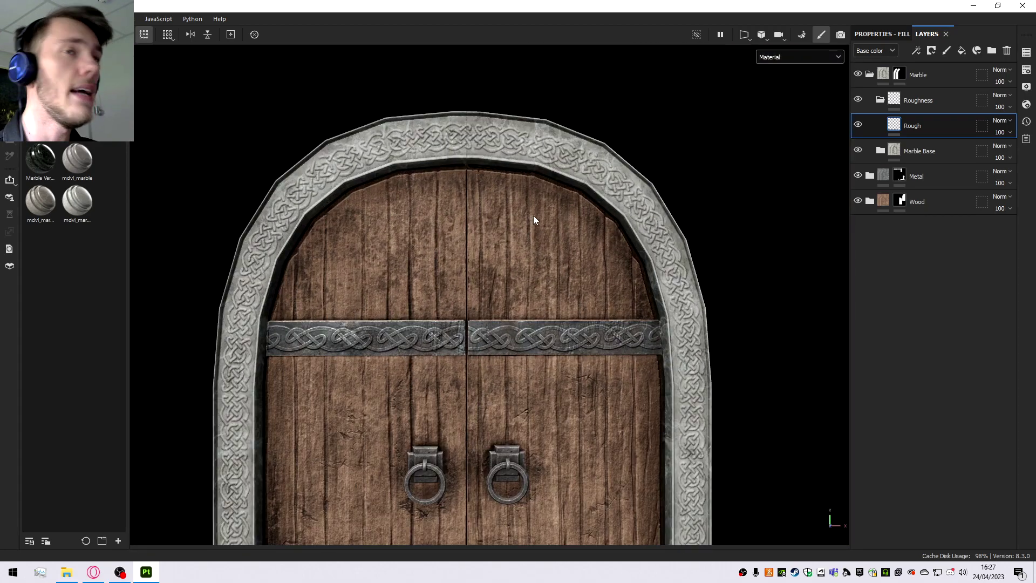
left_click_drag(526, 193, 538, 192, "alt")
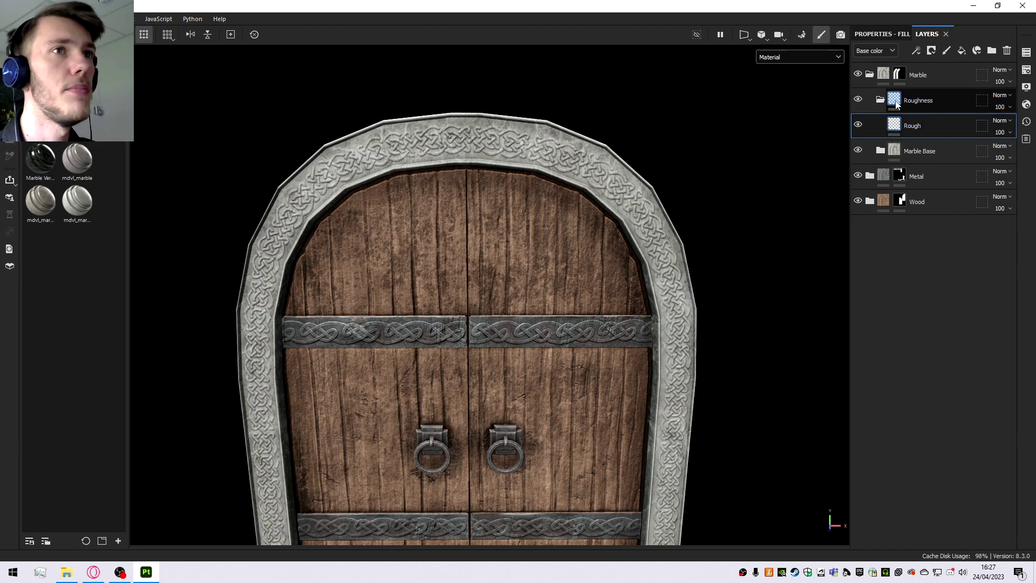
Collapse the Roughness folder and create a folder named Dirt above it inside the Marble folder.
left_click(880, 100)
left_click(920, 101)
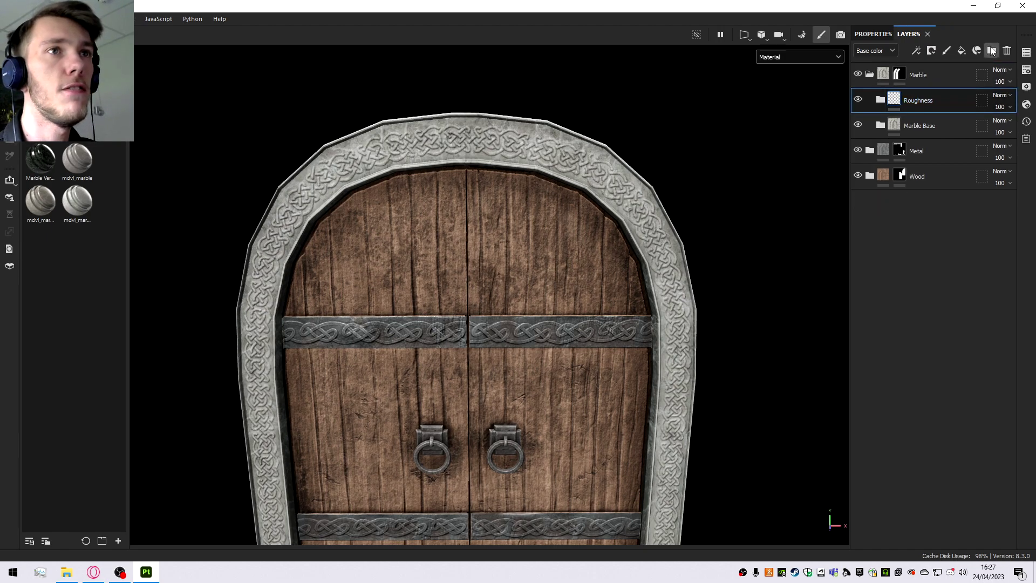
left_click(991, 50)
type("Dirt")
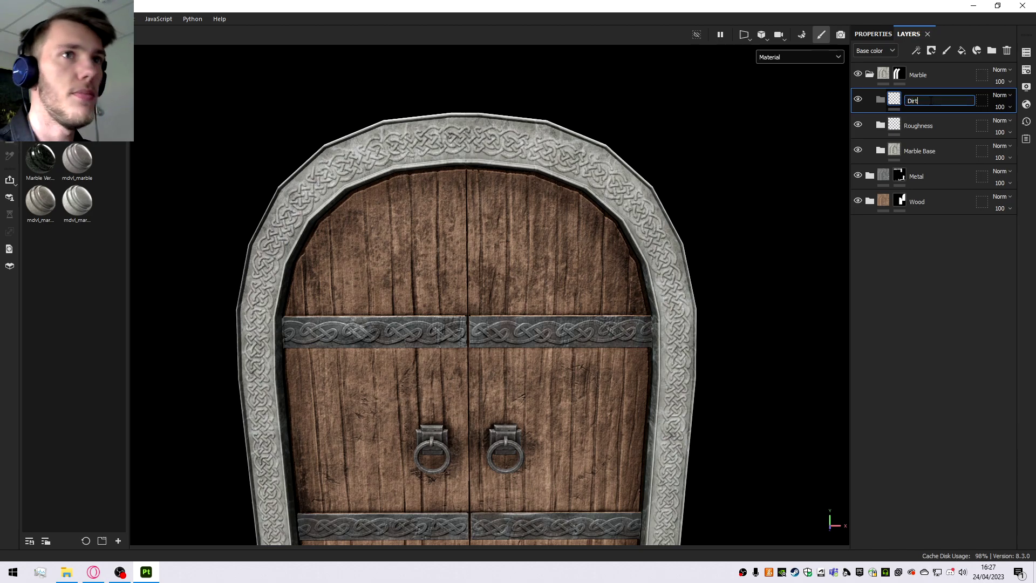
key("Return")
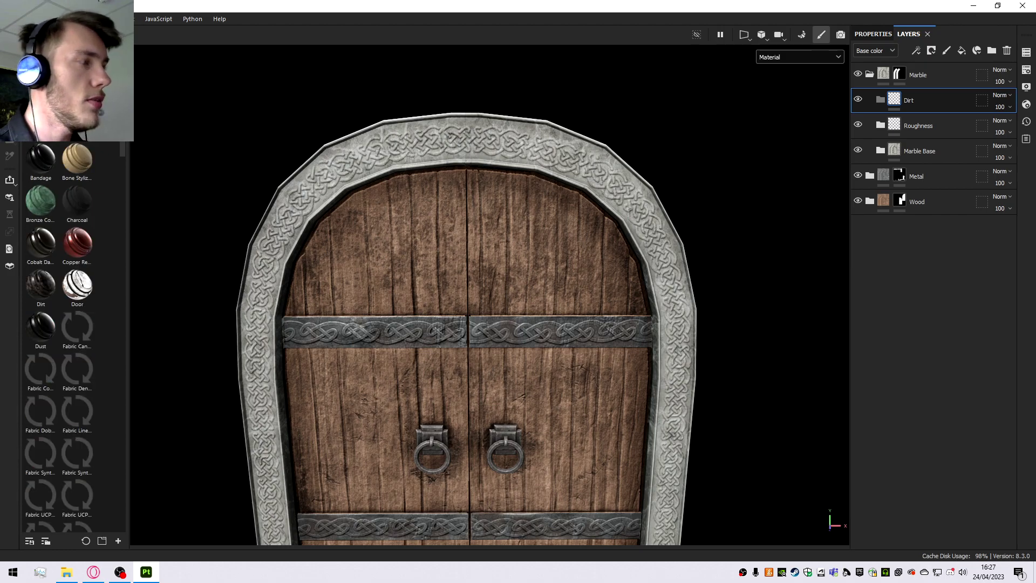
Add the Dirt and mdvl_W&T_dirt_AO smart materials to the Dirt folder and check them on the arch frame.
left_click_drag(77, 116, 901, 99)
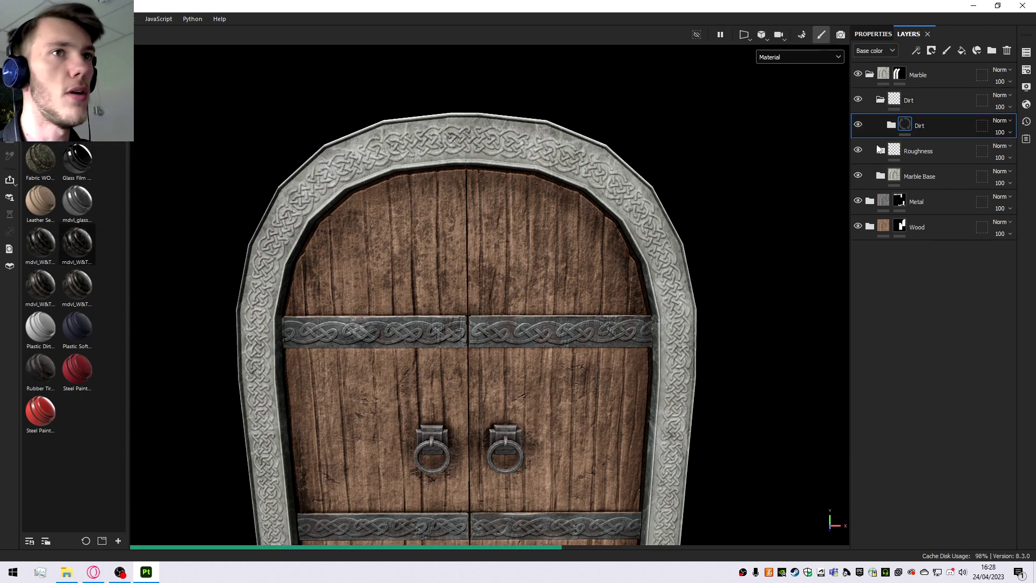
left_click_drag(930, 116, 924, 99)
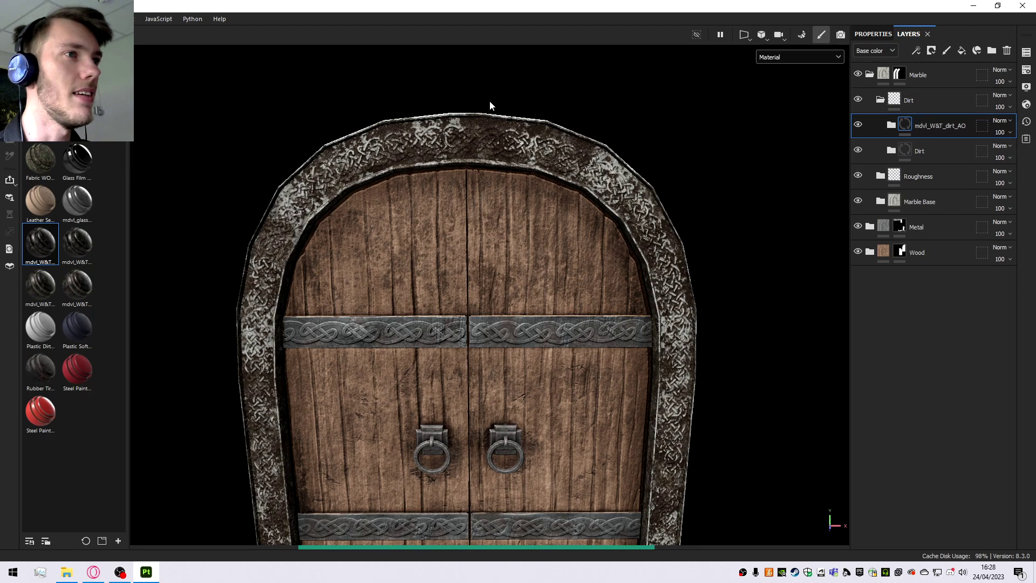
scroll(503, 148, "down", 4)
scroll(523, 248, "up", 4)
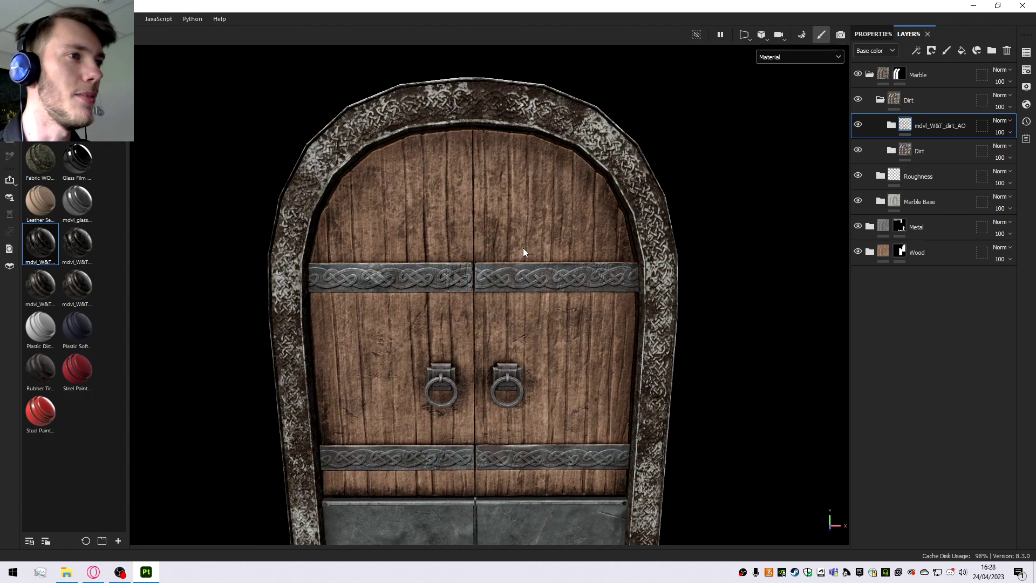
scroll(522, 248, "down", 5)
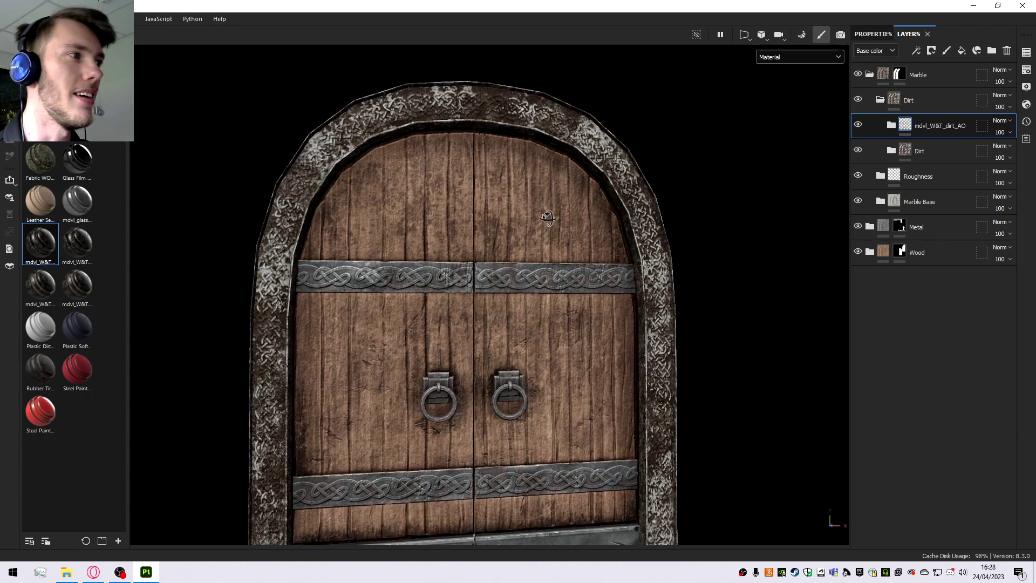
scroll(509, 218, "up", 3)
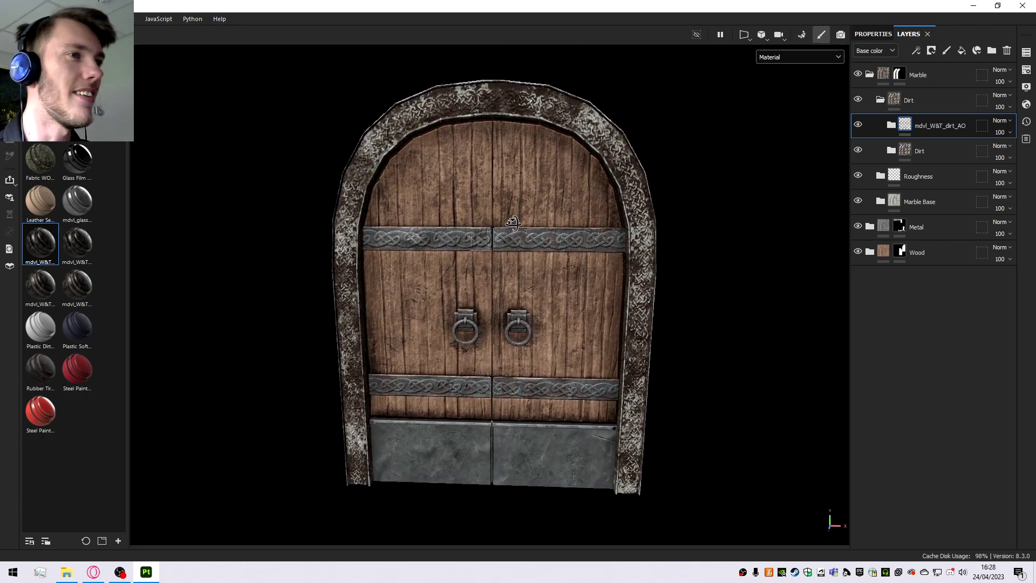
scroll(535, 122, "up", 2)
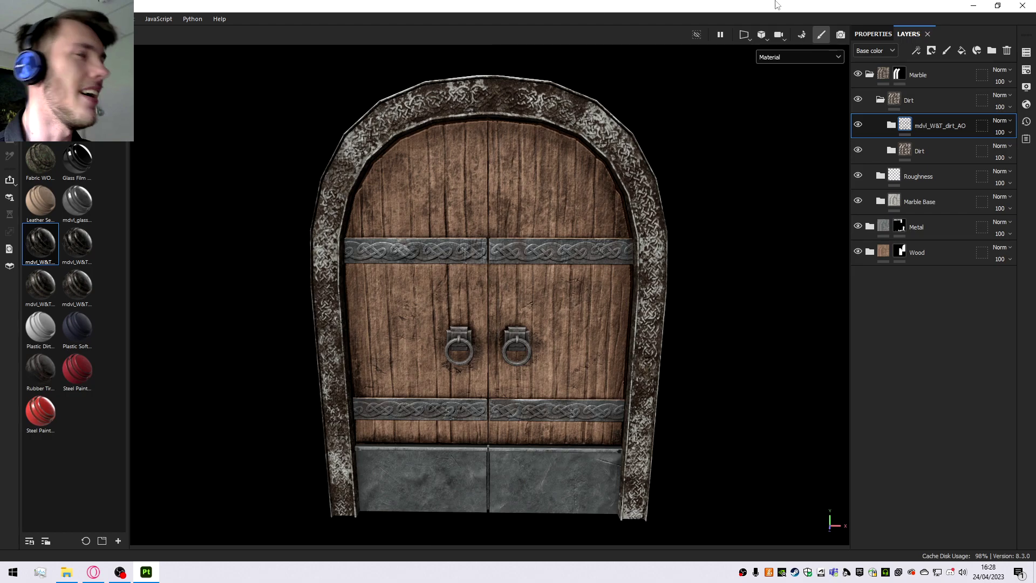
Collapse the Dirt folder and give it a black mask.
left_click(917, 101)
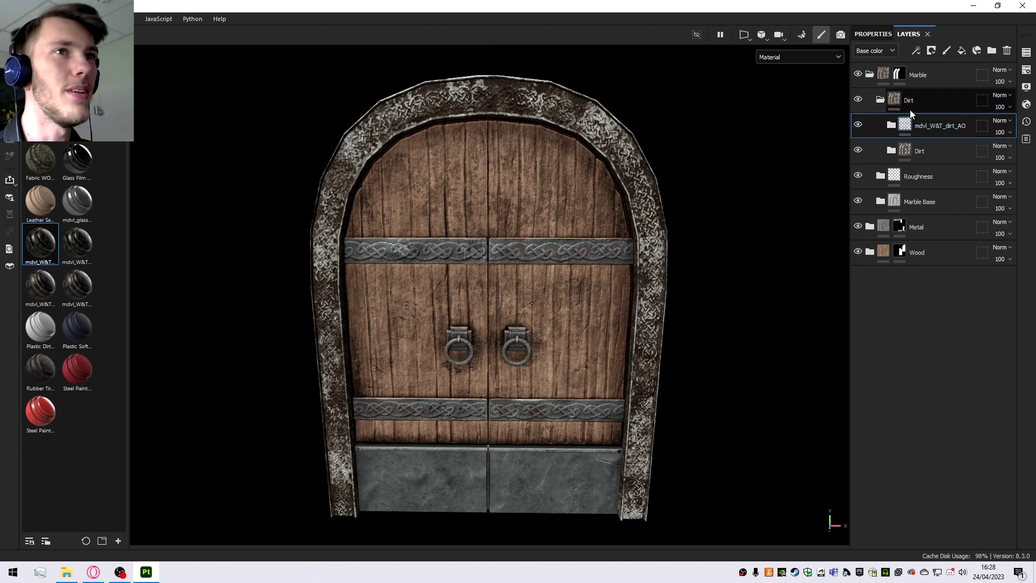
left_click(879, 100)
right_click(930, 96)
left_click(906, 34)
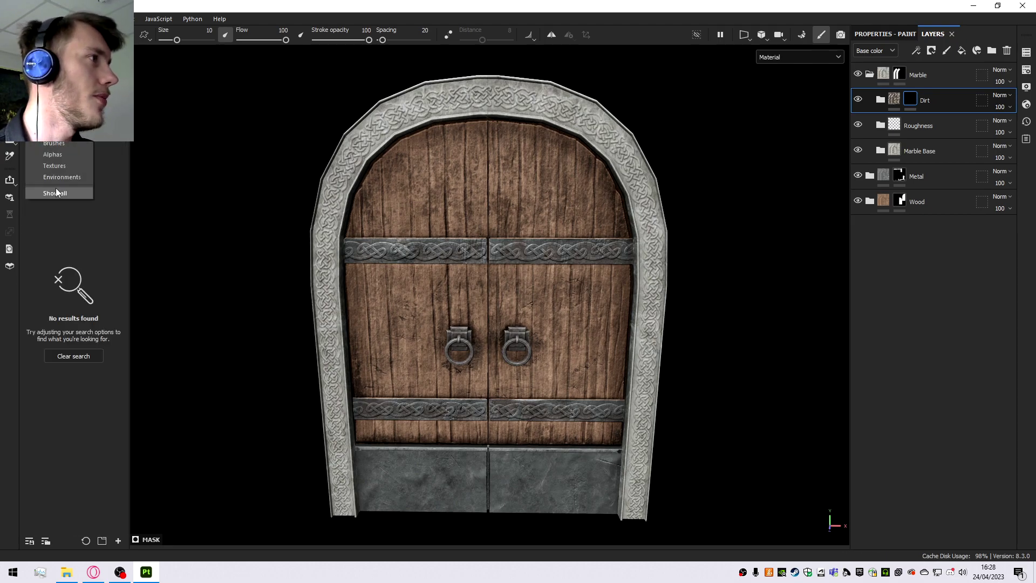
Paint the Dirt folder's mask over the marble arch with the Rain particle brush at size 1 and flow 25.
left_click(56, 187)
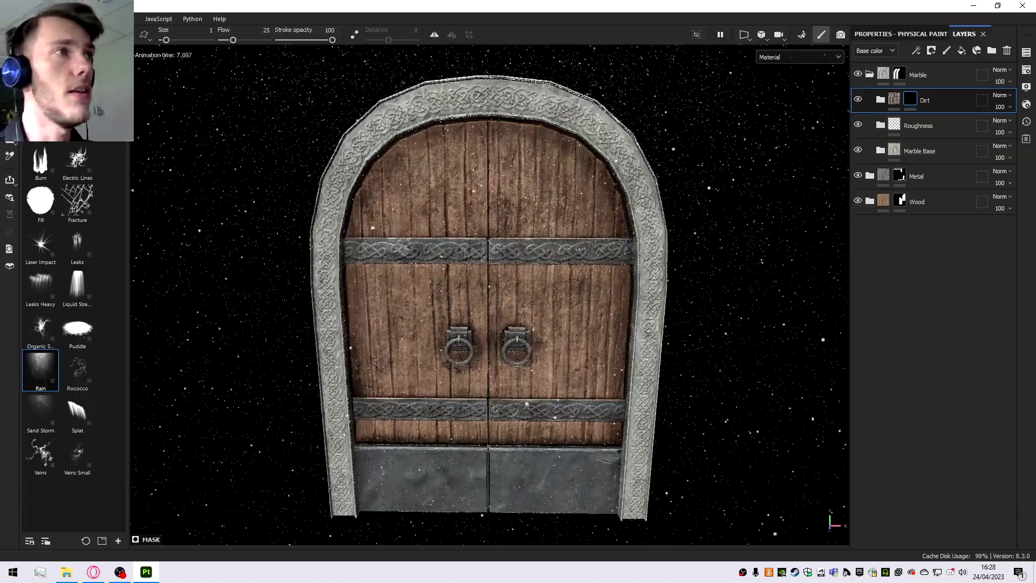
left_click_drag(438, 62, 432, 243, "alt")
scroll(527, 199, "up", 3)
left_click_drag(527, 200, 423, 87, "alt")
scroll(423, 87, "up", 4)
scroll(424, 87, "down", 2)
scroll(423, 87, "up", 1)
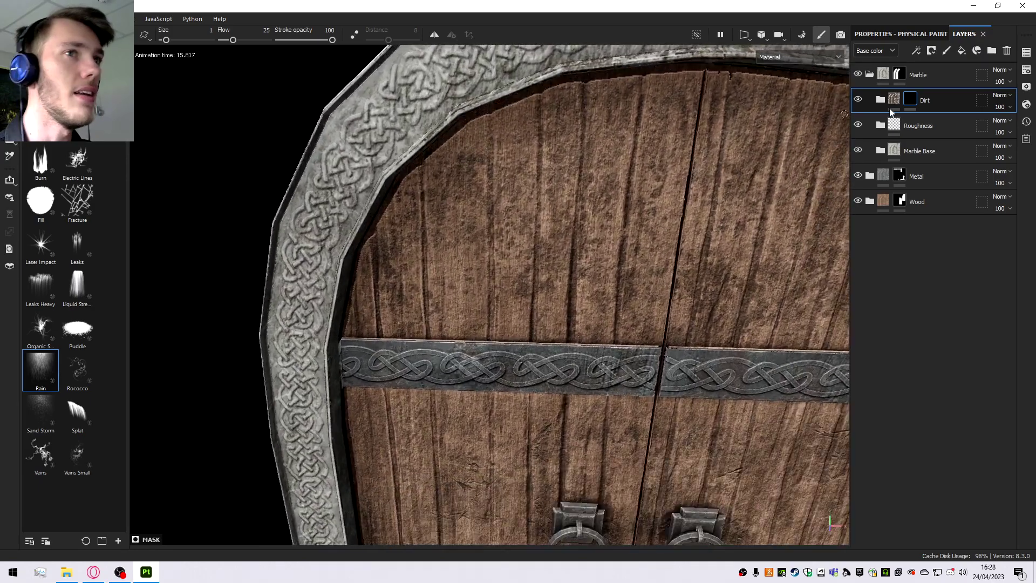
Toggle the Dirt folder's visibility and examine the rain-painted dirt on the arch and the frame's lower end.
left_click(858, 100)
left_click(859, 99)
scroll(405, 186, "down", 5)
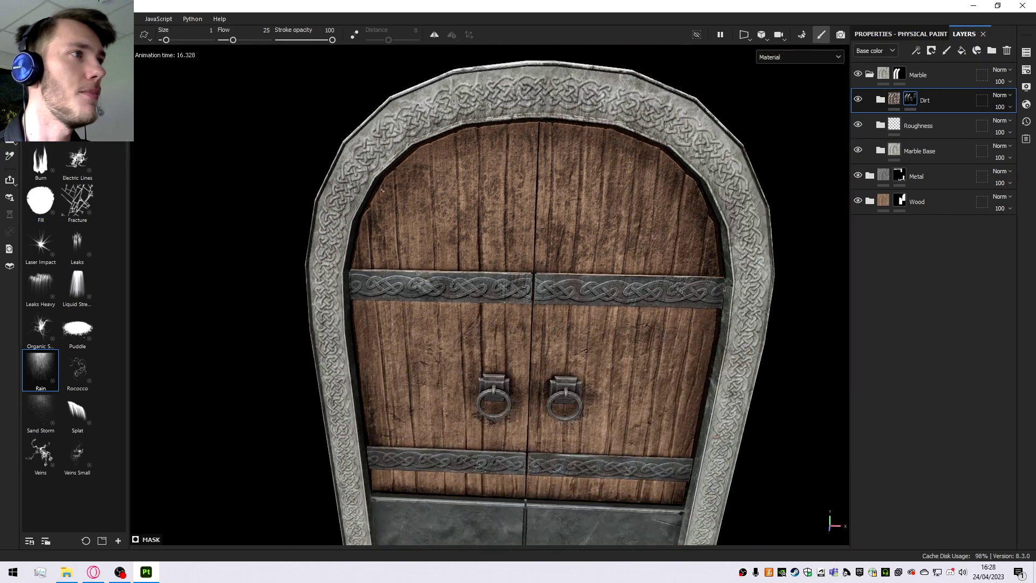
left_click_drag(468, 190, 456, 138, "alt")
scroll(455, 135, "up", 2)
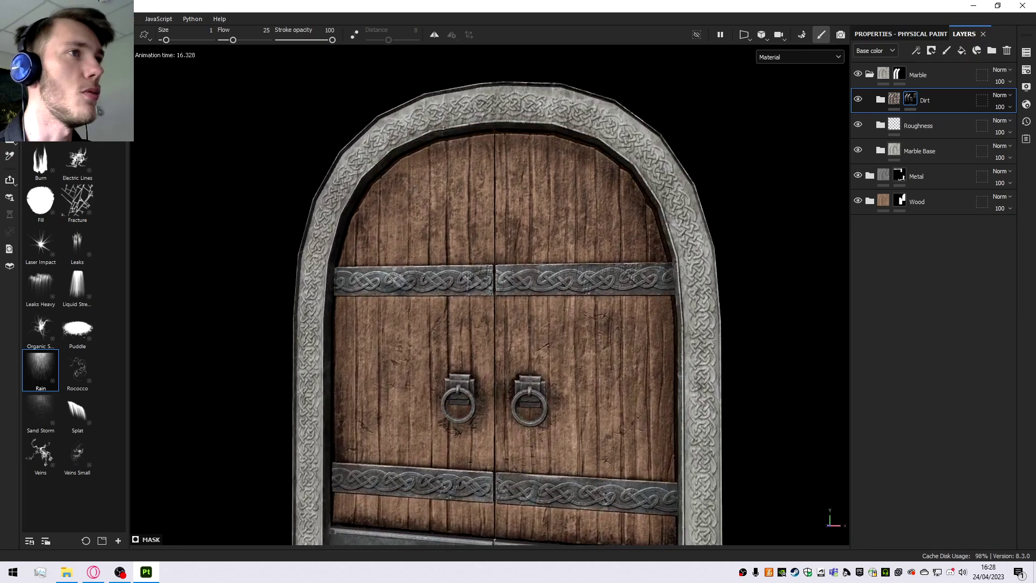
middle_click_drag(659, 472, 534, 259, "alt")
right_click_drag(534, 259, 636, 486, "alt")
middle_click_drag(531, 443, 495, 346, "alt")
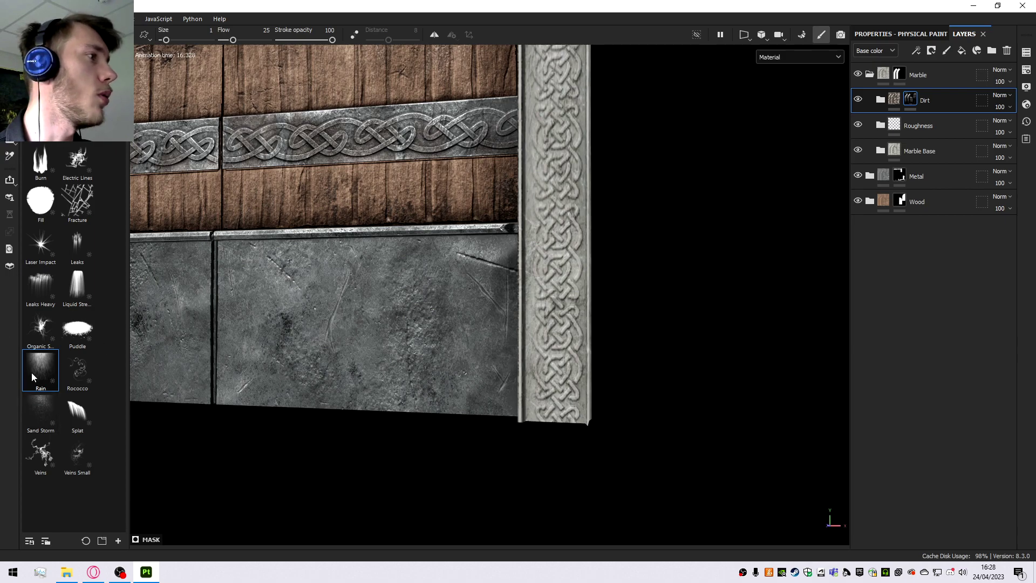
Try painting the Dirt mask on the lower end of the right frame post with the Leaks Heavy particle brush.
left_click(44, 289)
scroll(539, 404, "up", 2)
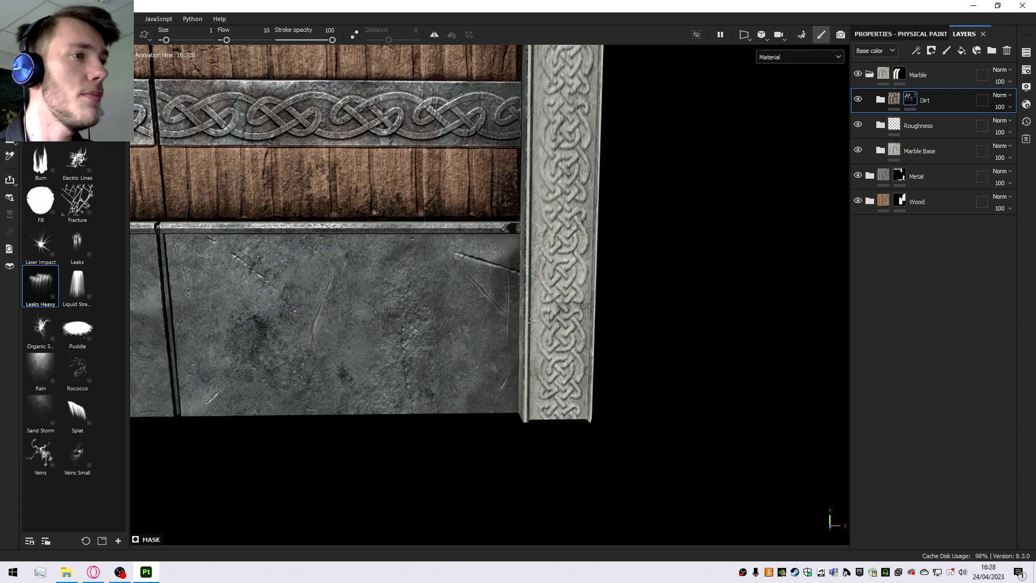
left_click_drag(567, 317, 566, 385)
mouse_move(540, 292)
left_mouse_down()
mouse_move(564, 162)
mouse_move(556, 205)
mouse_move(578, 281)
left_mouse_up()
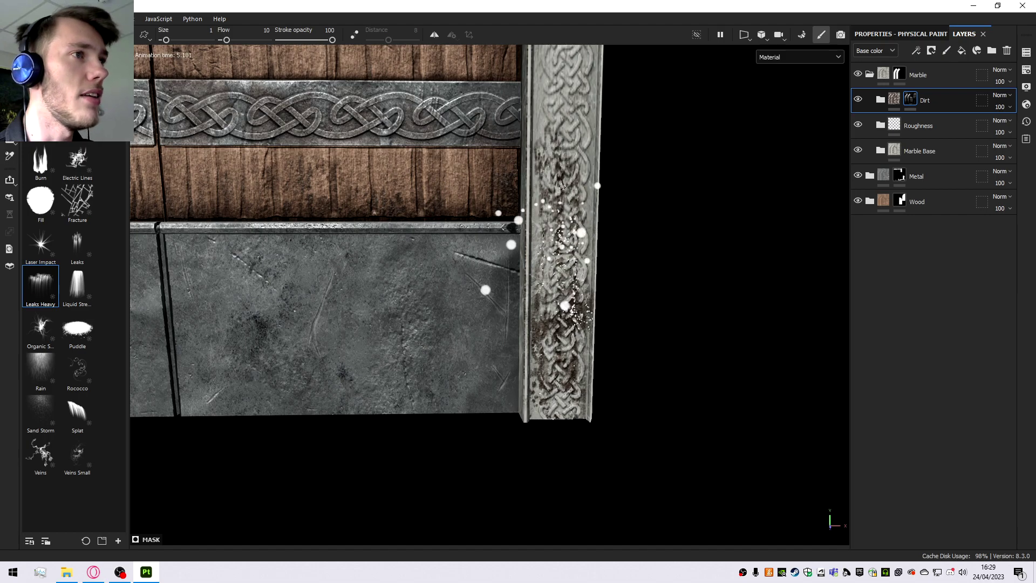
scroll(578, 281, "down", 3)
mouse_move(568, 388)
left_mouse_down("alt")
mouse_move(592, 360)
mouse_move(476, 303)
mouse_move(534, 335)
left_mouse_up("alt")
key("ctrl+z")
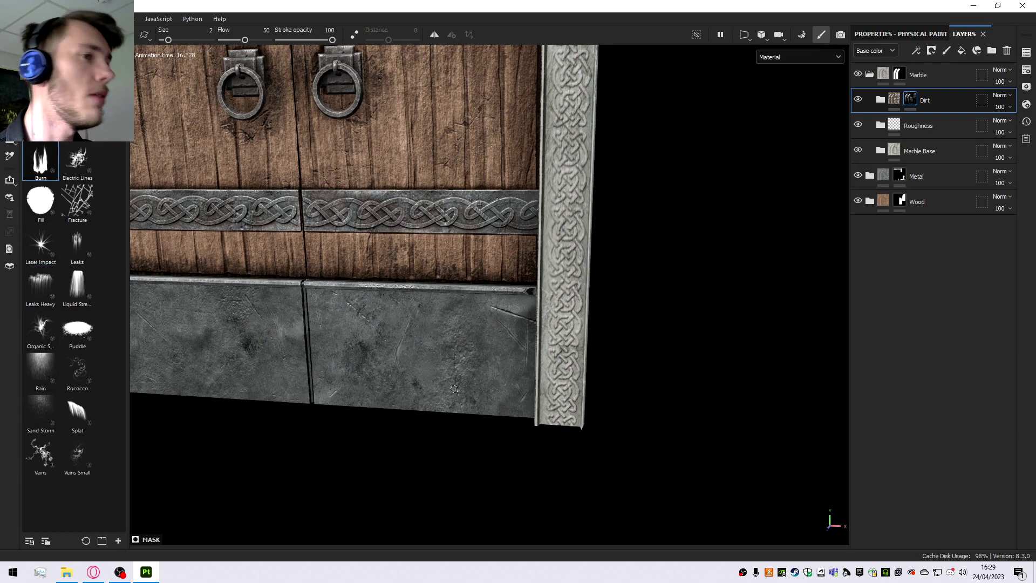
Paint the Dirt mask upward from the foot of the right frame post with the Burn particle brush at size 2 and flow 50.
scroll(550, 418, "up", 5)
left_click(576, 429)
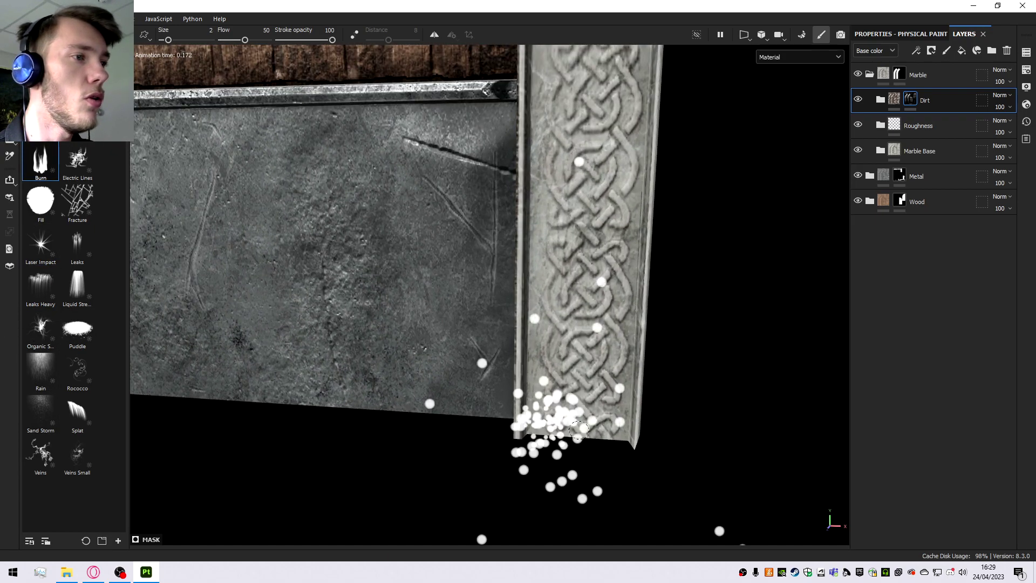
left_click_drag(578, 430, 622, 433)
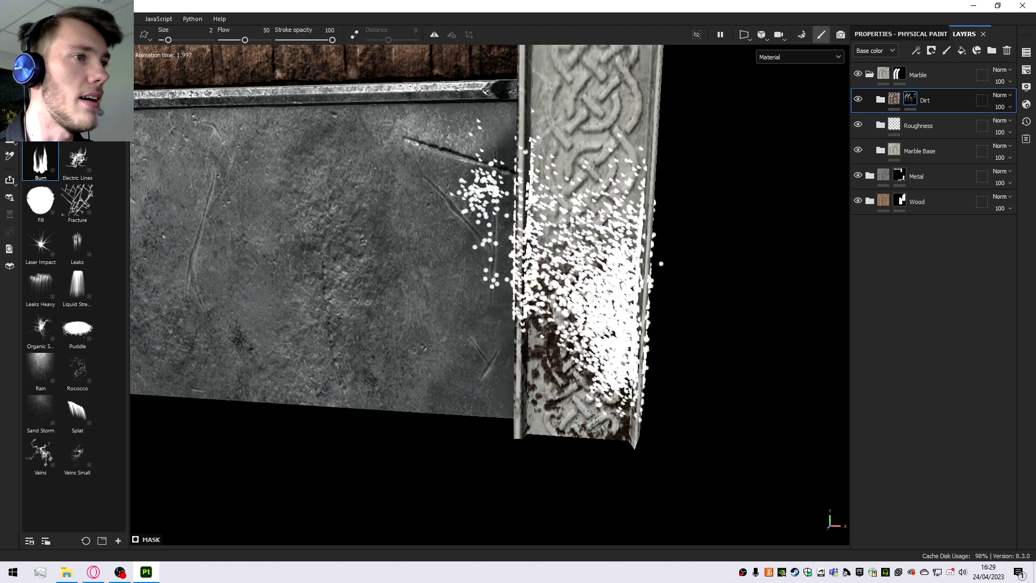
scroll(587, 419, "down", 3)
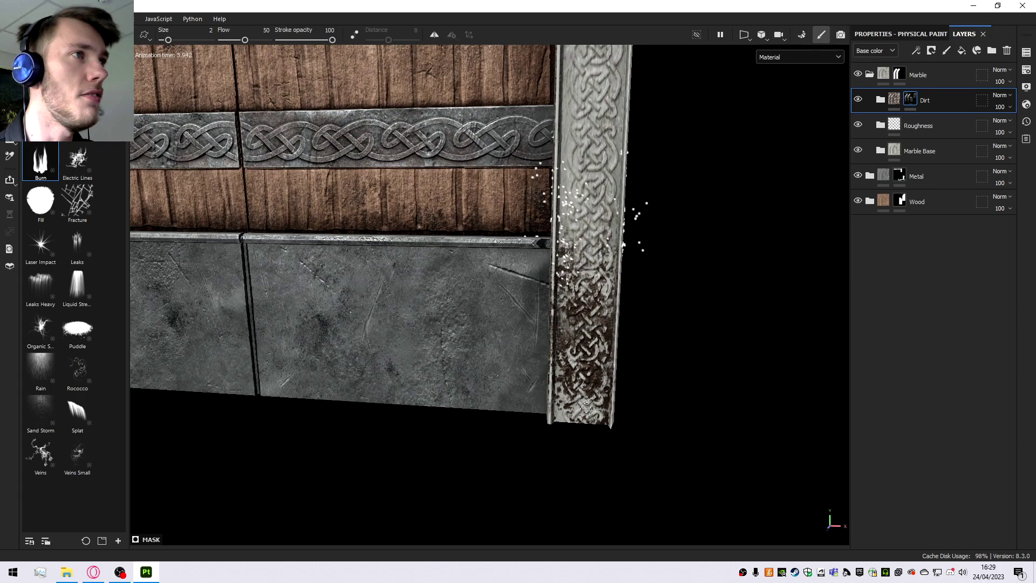
scroll(586, 399, "up", 2)
Add more dirt to the foot of the right frame post with the Leaks Heavy particle brush at size 1 and flow 10.
mouse_move(587, 372)
left_mouse_down("alt")
mouse_move(649, 331)
mouse_move(586, 352)
left_mouse_up("alt")
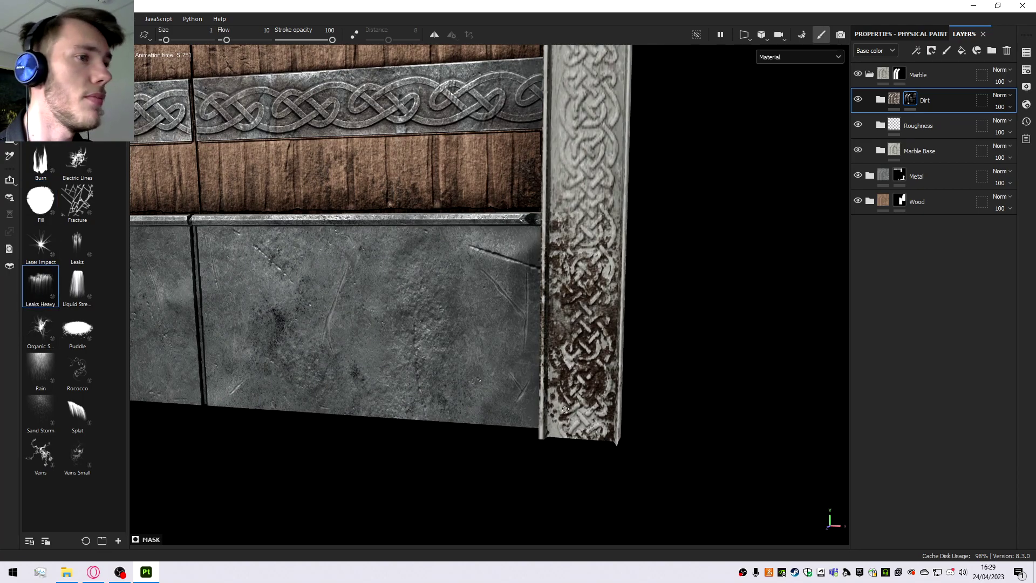
scroll(565, 410, "up", 2)
mouse_move(564, 375)
left_mouse_down()
mouse_move(598, 395)
mouse_move(566, 408)
left_mouse_up()
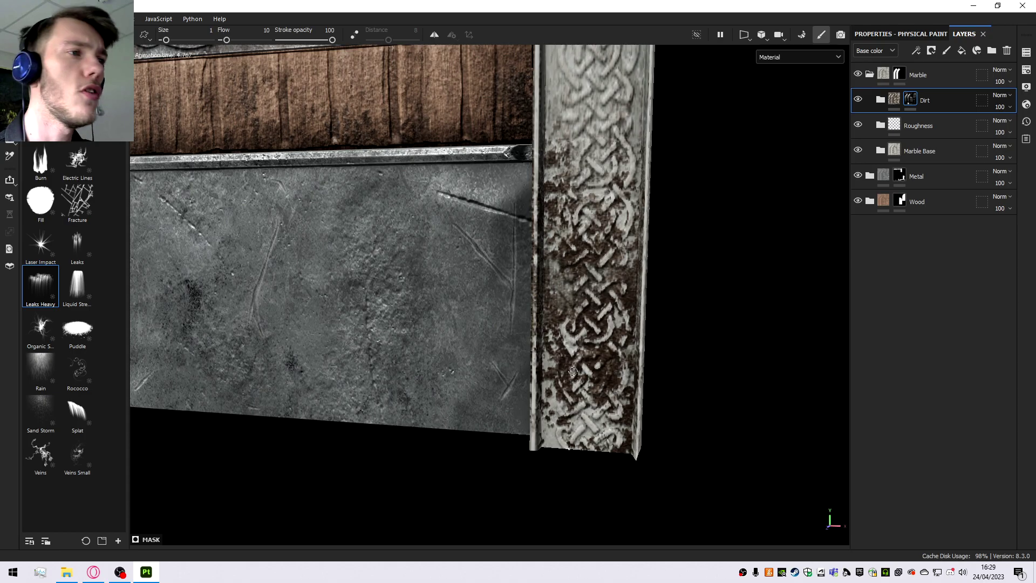
scroll(573, 371, "down", 5)
scroll(570, 335, "up", 5)
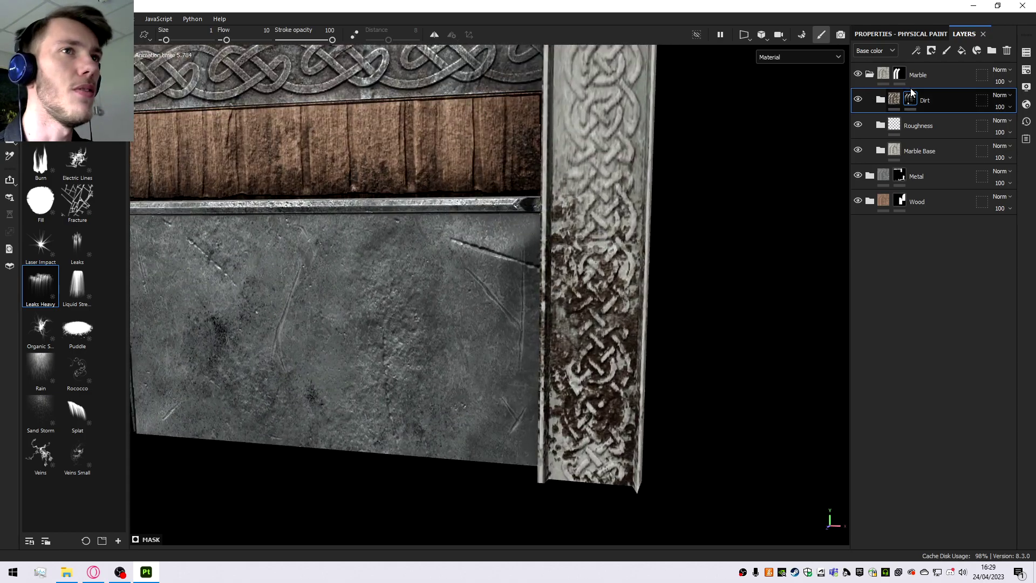
In the Dirt Base layer's Mask Editor generator, set Texture 2 to 0.64 and lower the Texture amount.
left_click(880, 100)
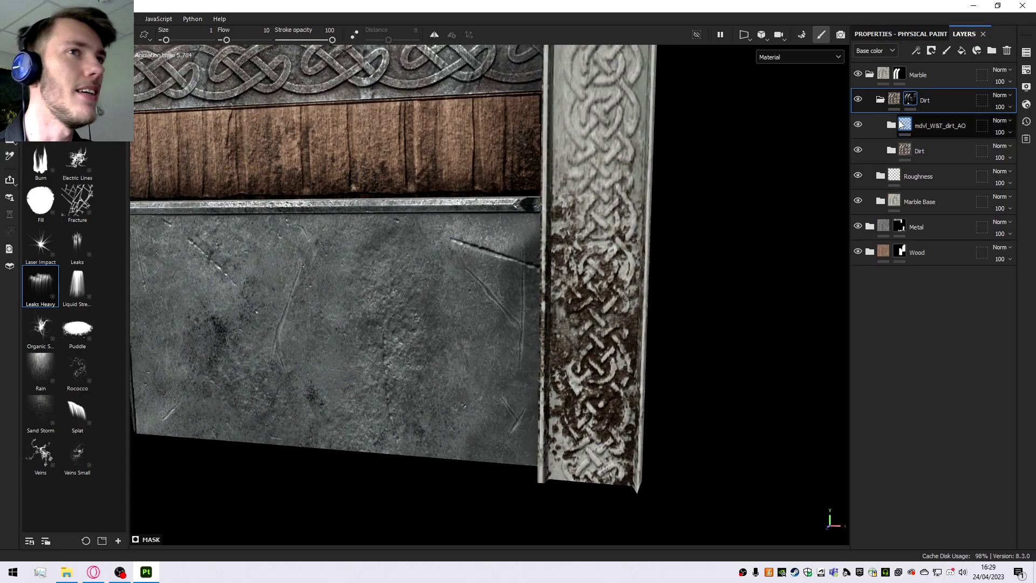
left_click(891, 150)
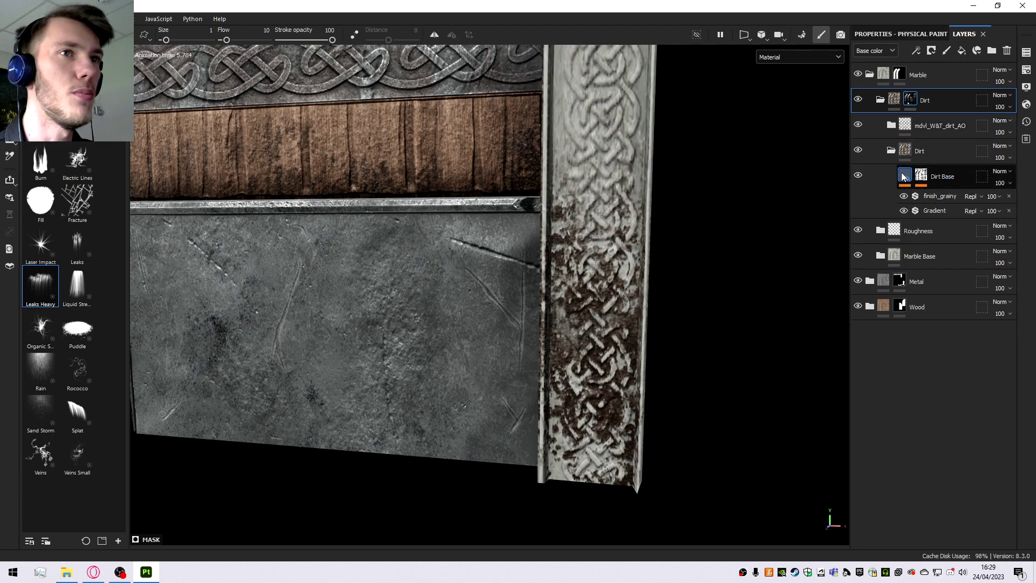
left_click(920, 175)
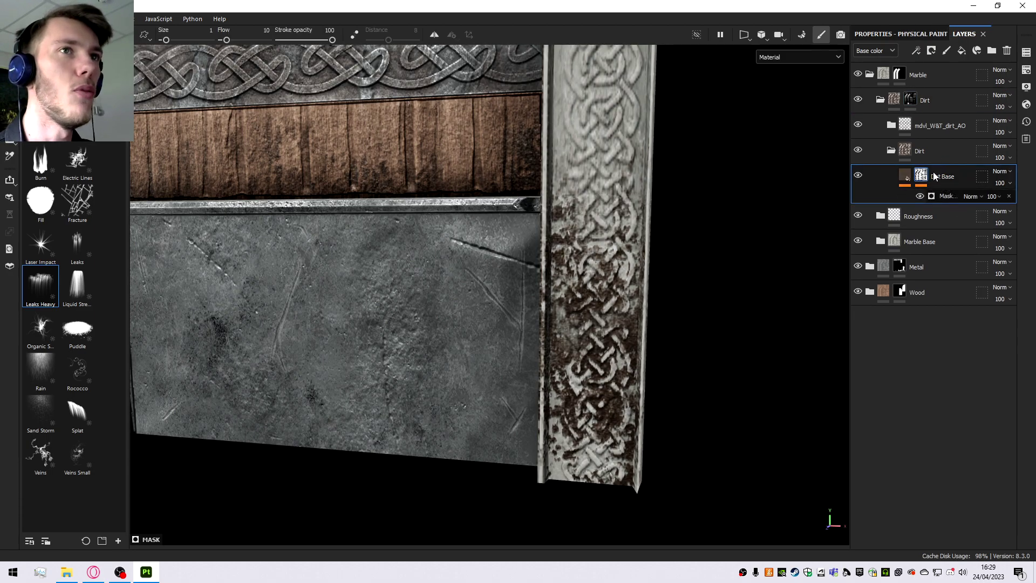
left_click(948, 195)
left_click(895, 34)
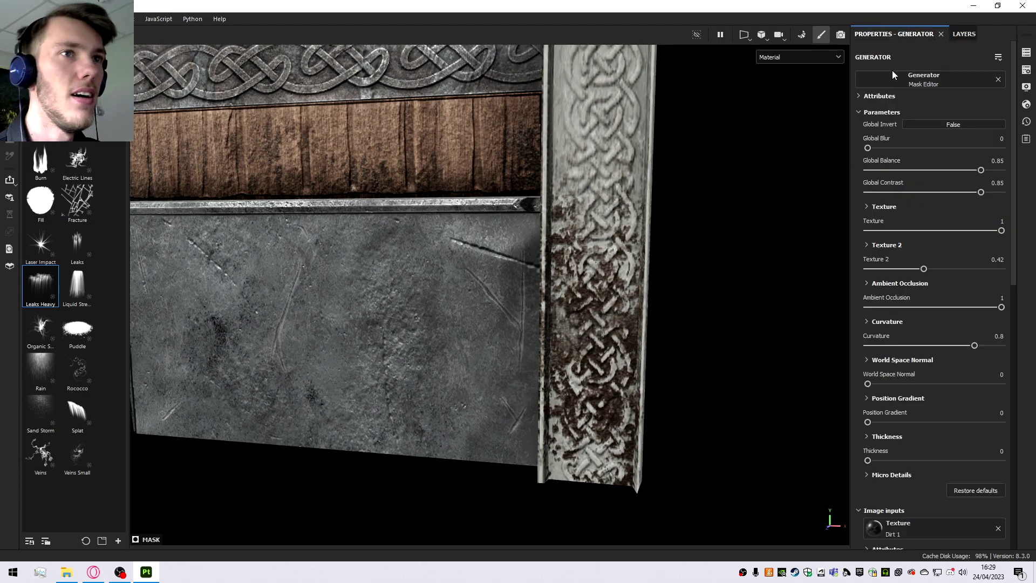
left_click_drag(931, 268, 958, 268)
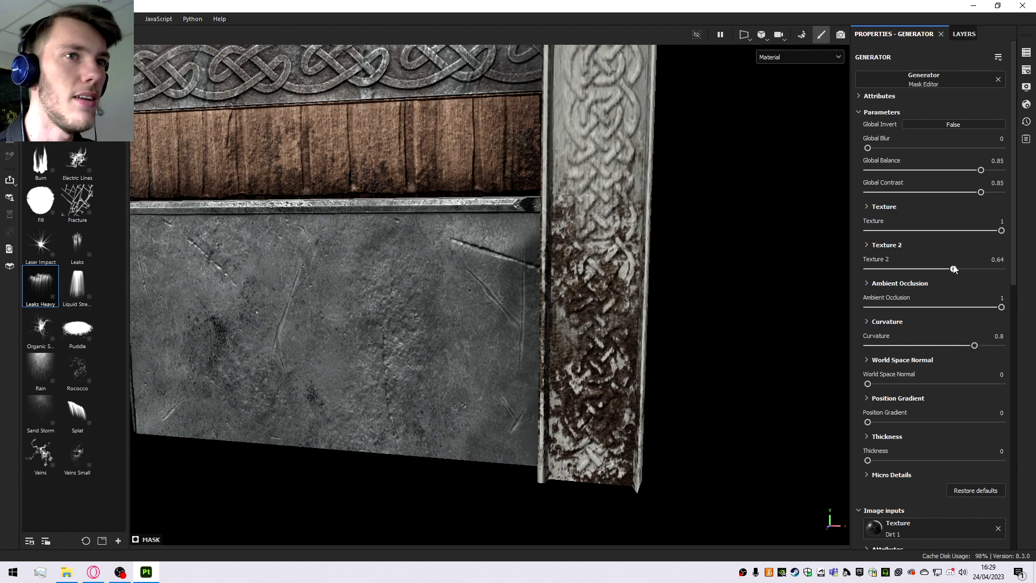
left_click_drag(1001, 230, 978, 232)
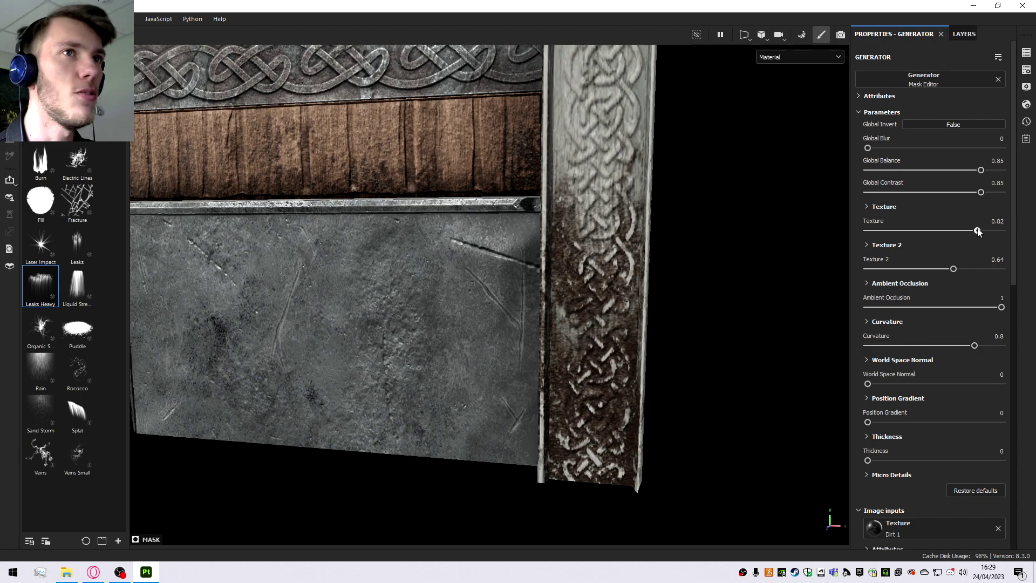
left_click(987, 231)
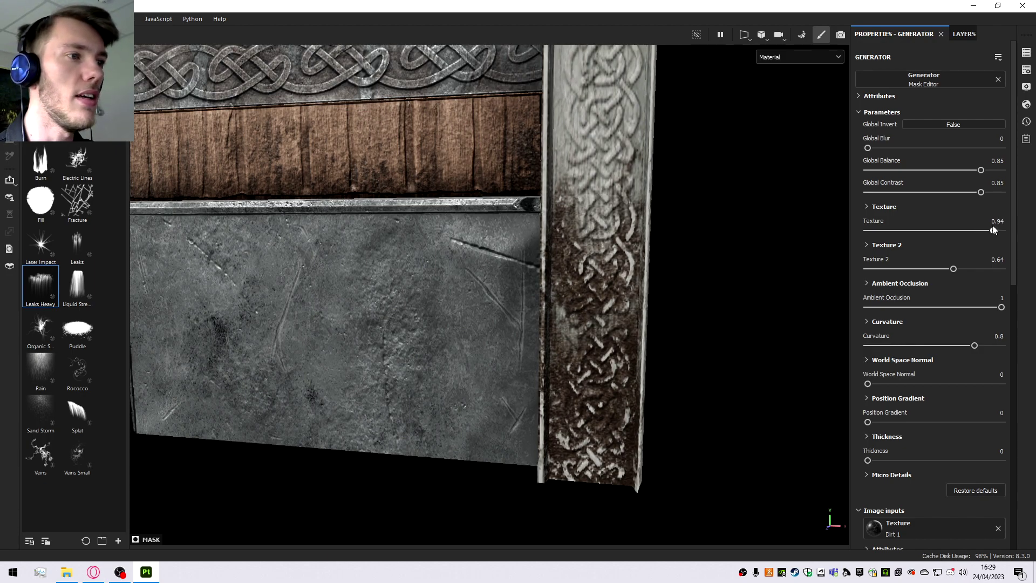
left_click_drag(993, 230, 984, 230)
right_click_drag(575, 429, 571, 385, "alt")
Paint the Dirt folder's mask on the foot of the left frame post with the Burn particle brush at size 2 and flow 50.
left_click(962, 34)
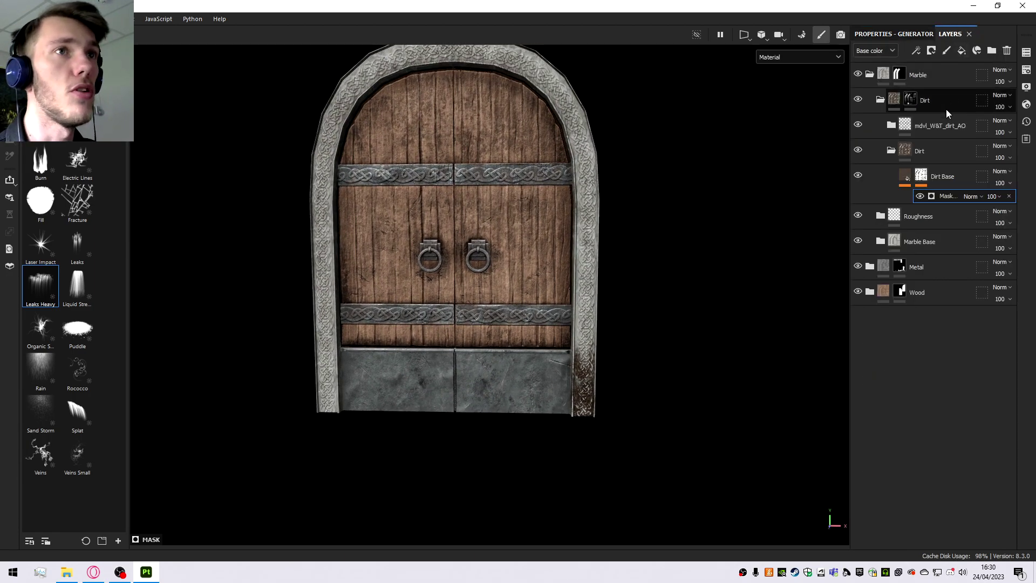
left_click(910, 99)
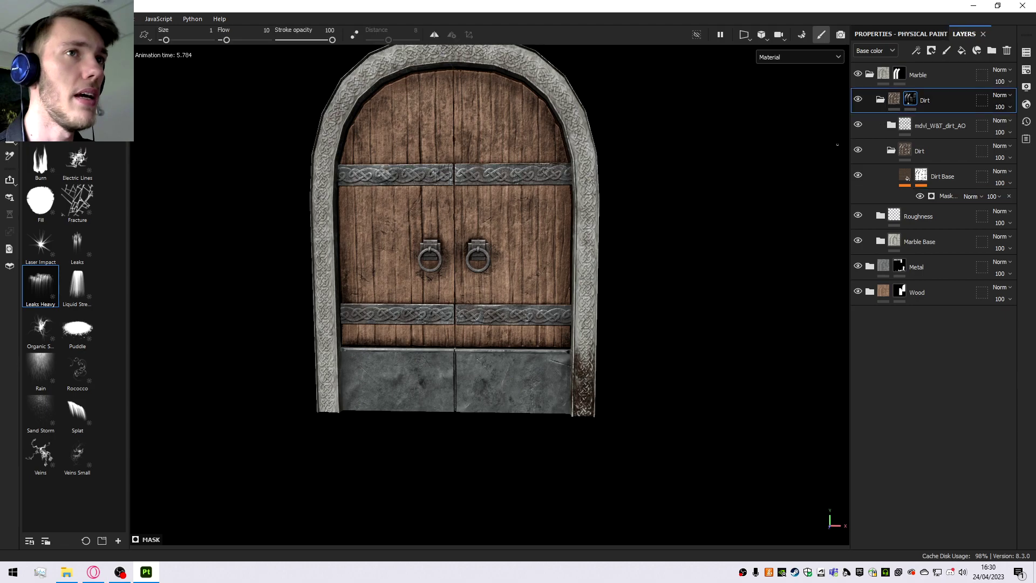
scroll(328, 420, "up", 3)
middle_click_drag(328, 420, 640, 386, "alt")
scroll(382, 365, "up", 4)
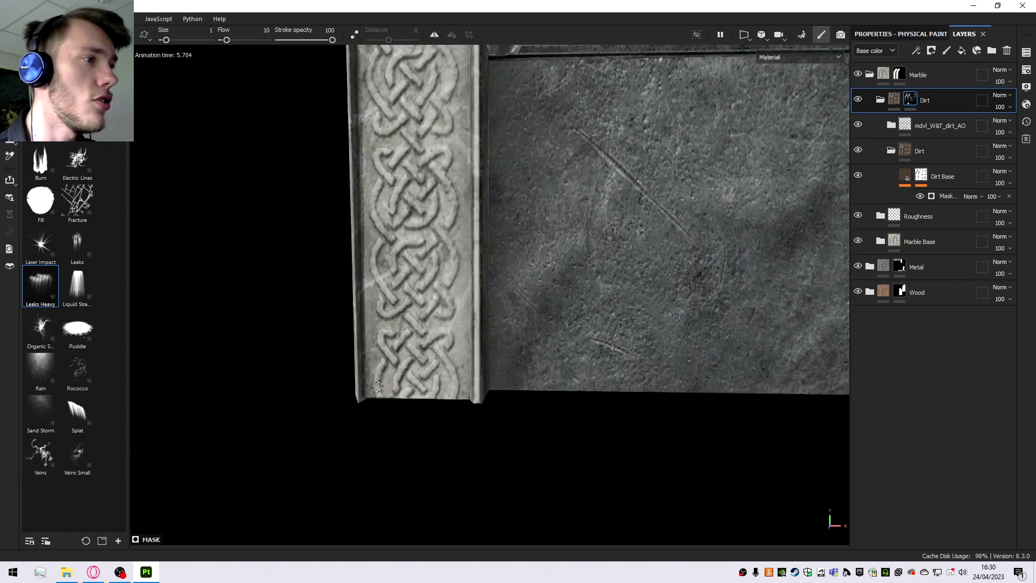
left_click(37, 168)
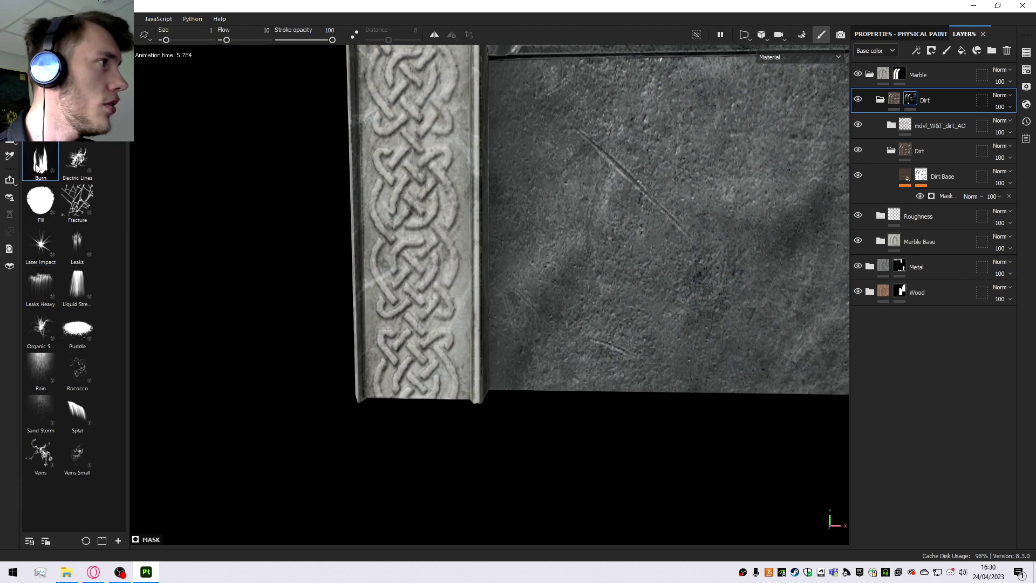
mouse_move(379, 386)
left_mouse_down()
mouse_move(413, 380)
mouse_move(432, 399)
mouse_move(456, 381)
left_mouse_up()
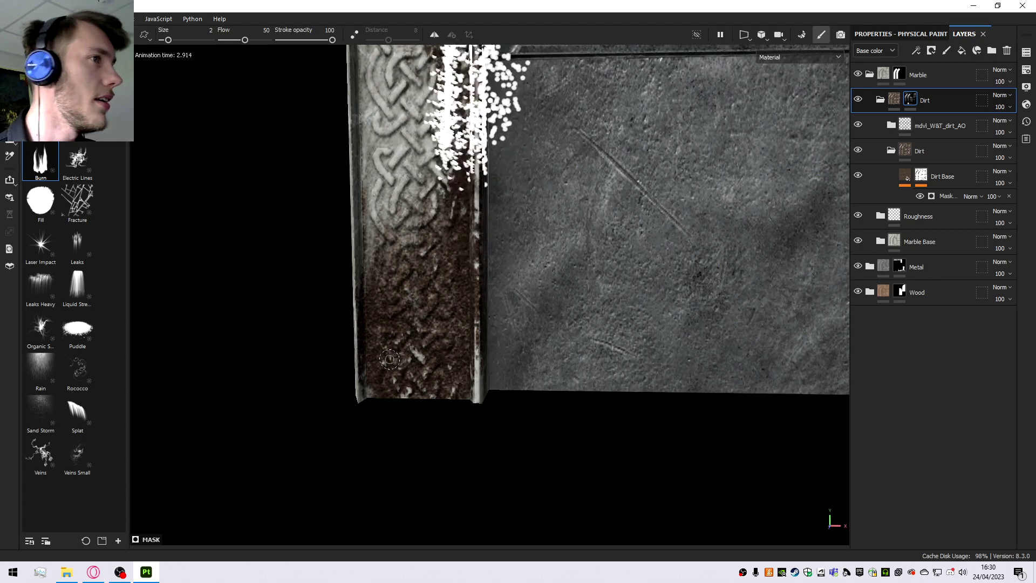
scroll(400, 315, "down", 3)
scroll(400, 315, "down", 2)
scroll(408, 286, "up", 5)
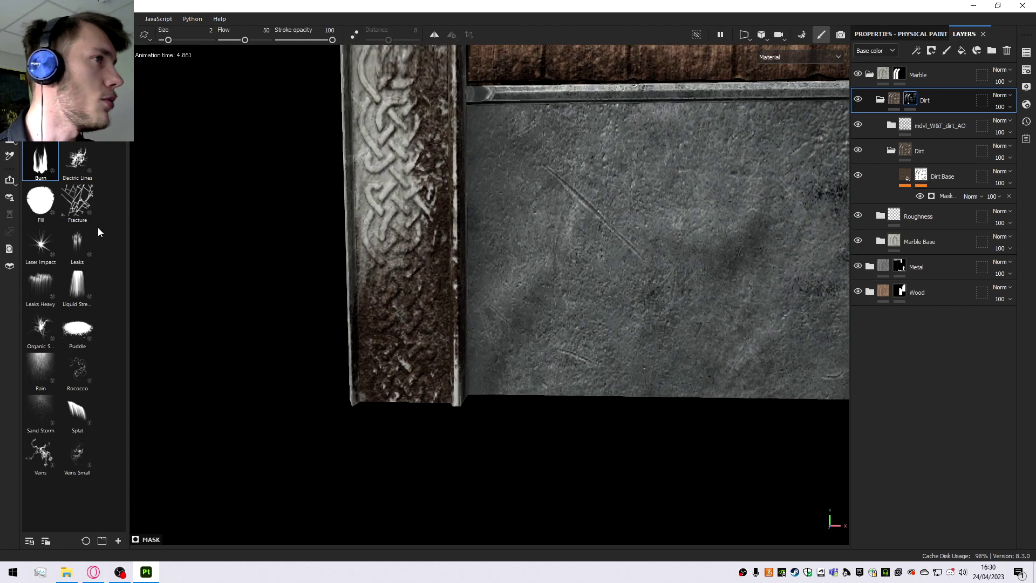
scroll(455, 374, "down", 6)
scroll(424, 322, "up", 3)
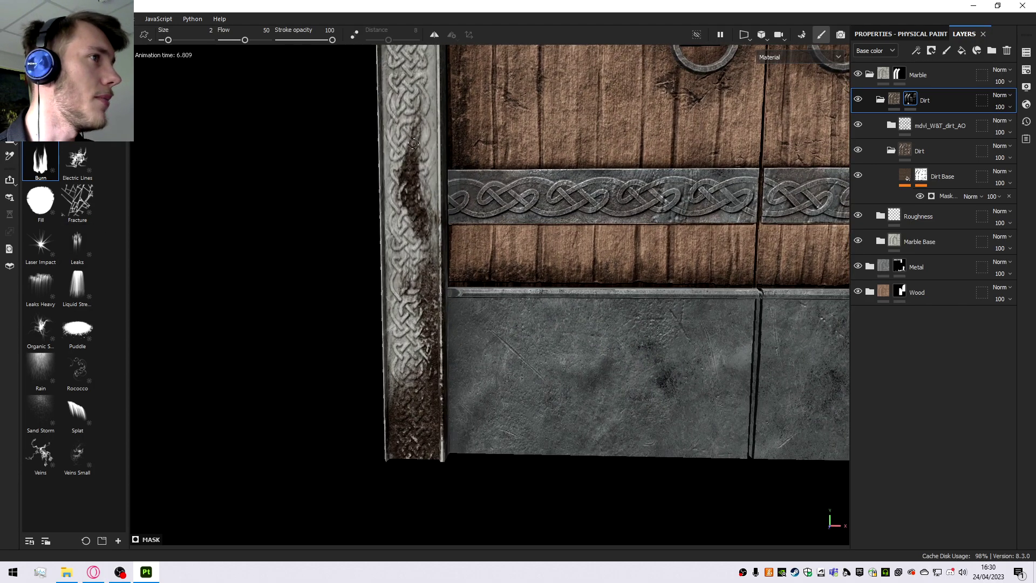
Erase the stray dirt streak higher up the left frame post with the Fill particle brush at size 1 and flow 100.
left_click(54, 203)
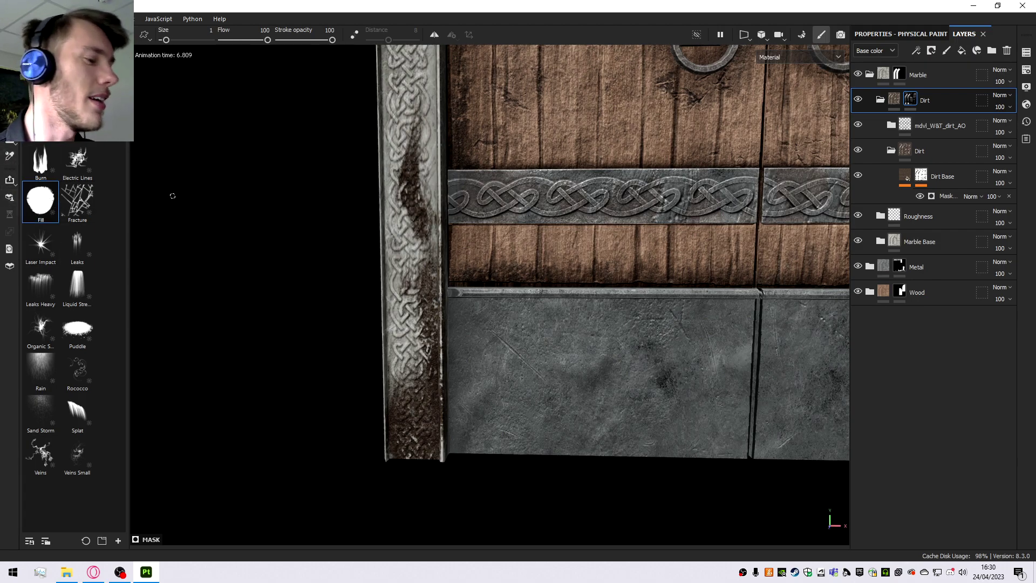
left_click(430, 148)
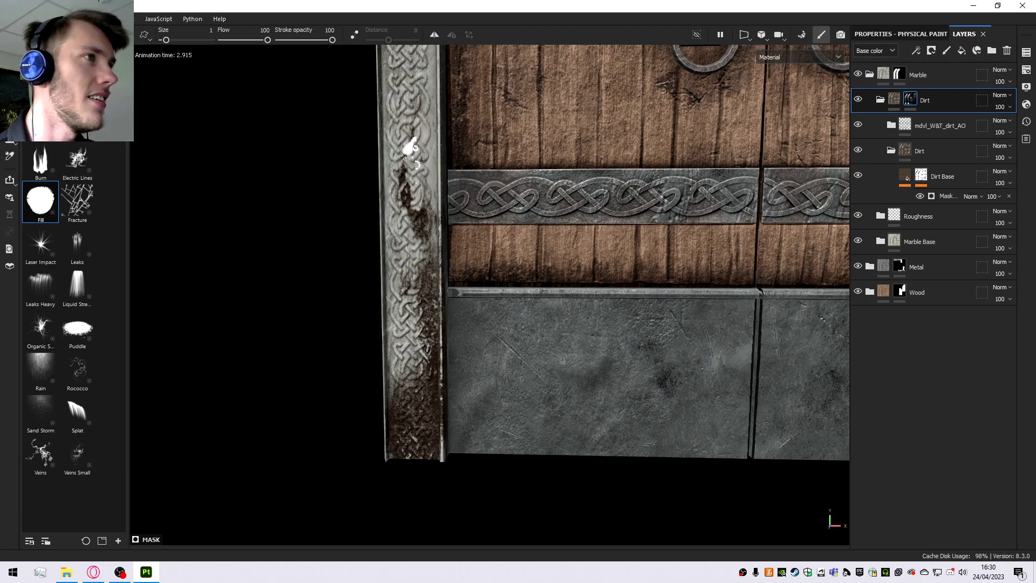
left_click(423, 221)
left_click(415, 218)
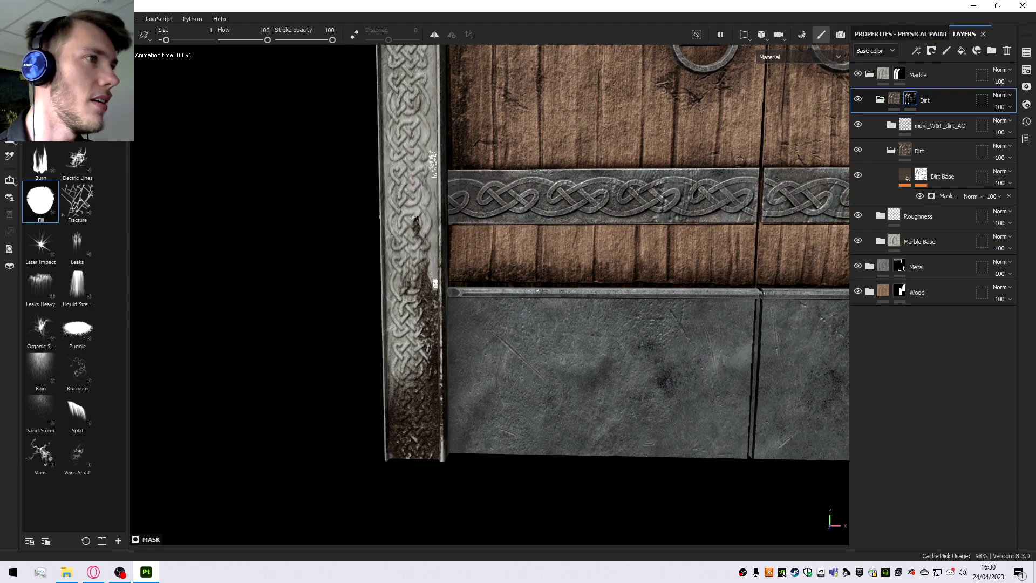
scroll(413, 220, "down", 5)
scroll(427, 323, "up", 8)
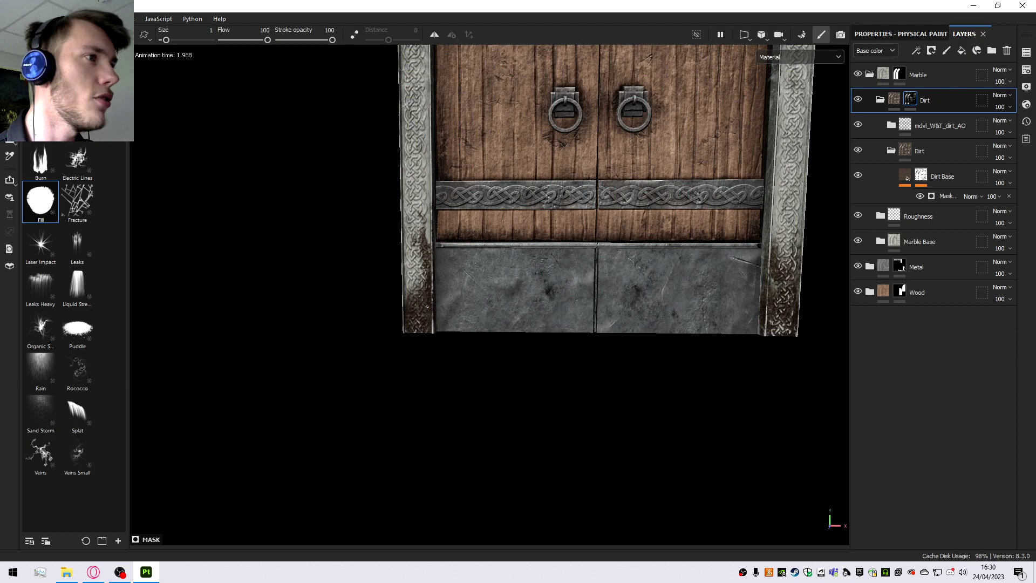
scroll(428, 322, "down", 6)
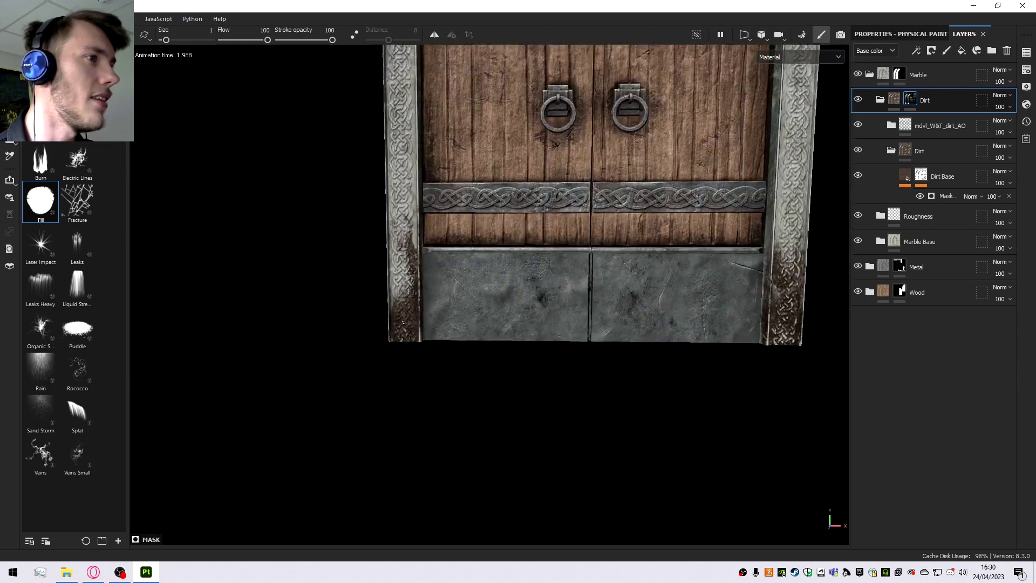
left_click_drag(527, 298, 527, 347, "alt")
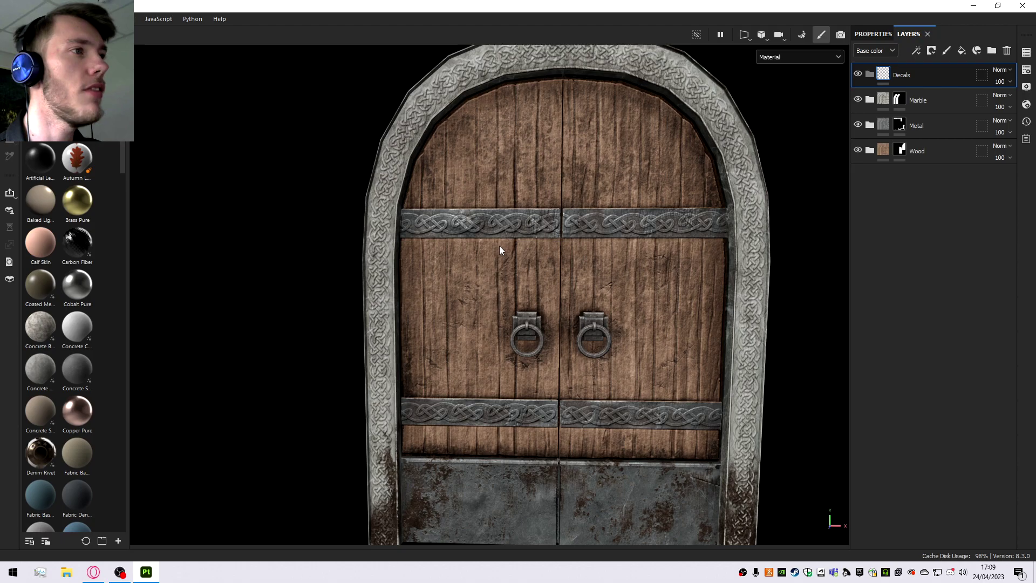
Examine the door's upper wood planks and the upper knotwork metal band up close.
scroll(502, 225, "up", 3)
scroll(504, 260, "up", 1)
scroll(510, 332, "down", 3)
scroll(541, 194, "up", 4)
scroll(542, 204, "up", 2)
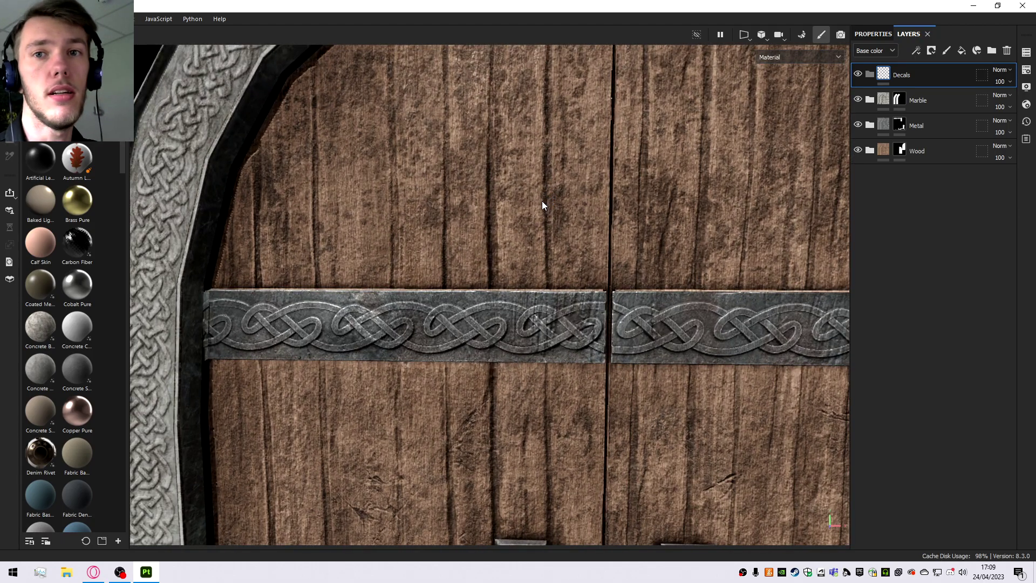
scroll(512, 257, "down", 5)
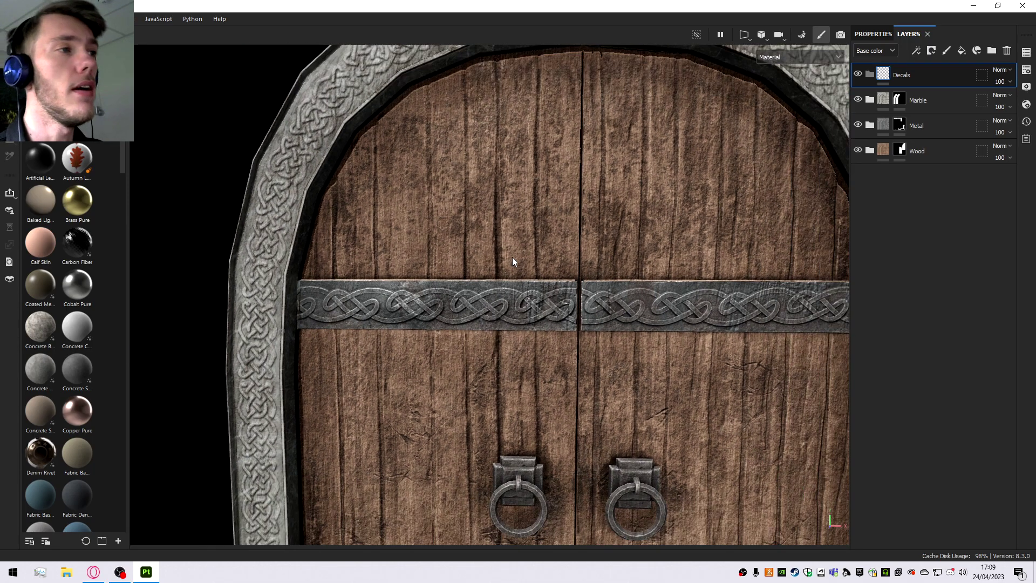
scroll(507, 242, "up", 5)
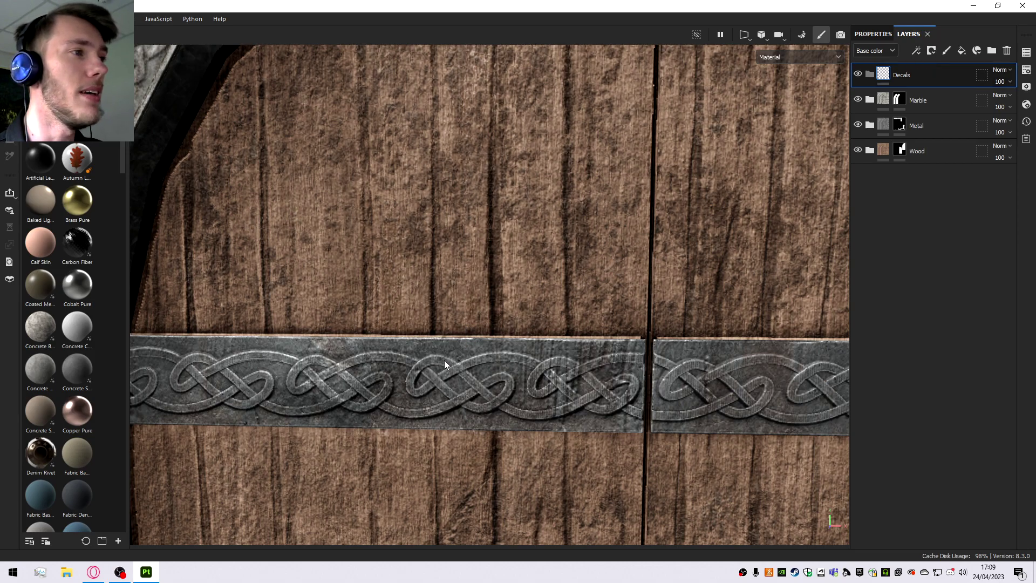
scroll(451, 273, "down", 5)
scroll(483, 282, "up", 2)
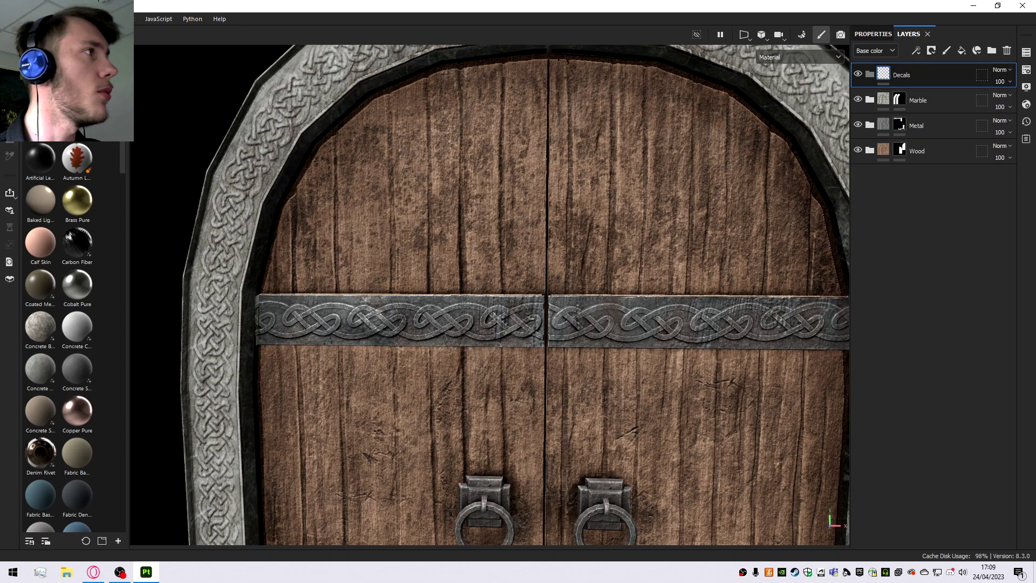
left_click(33, 85)
key("Escape")
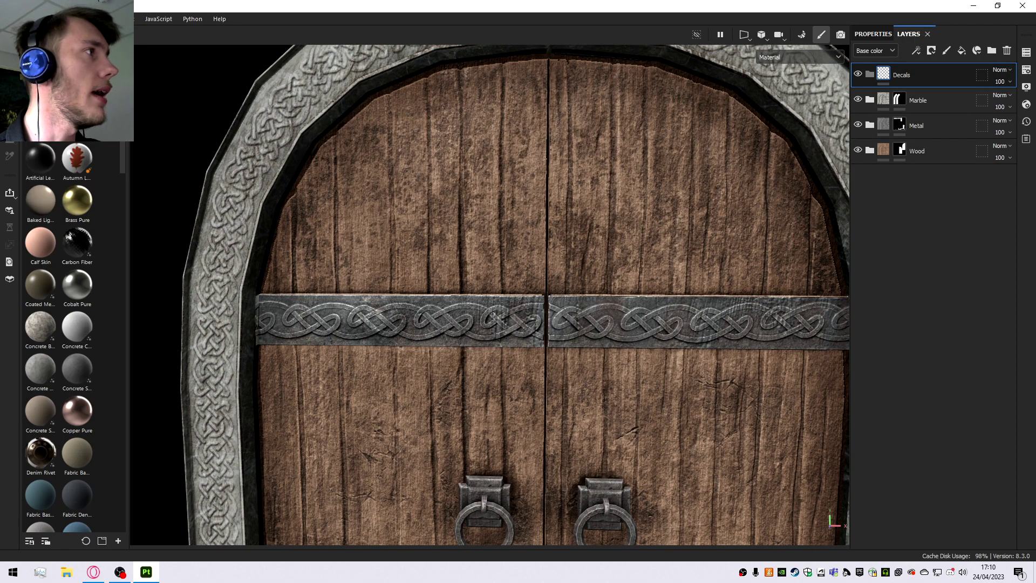
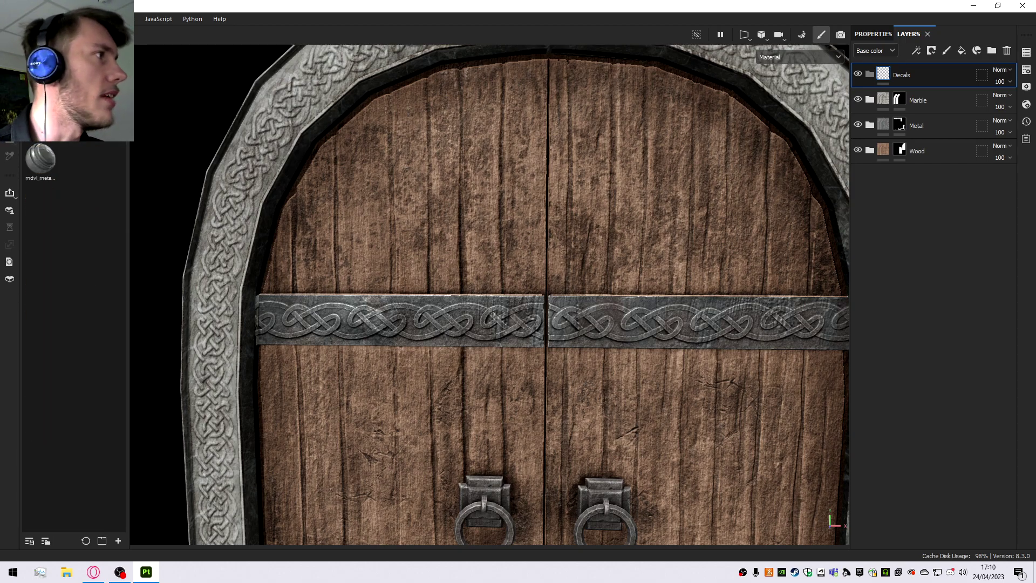
Add the mdvl_metal_steel_damaged smart material to the Decals folder, give the folder a black mask, and expand the material's layers.
mouse_move(40, 165)
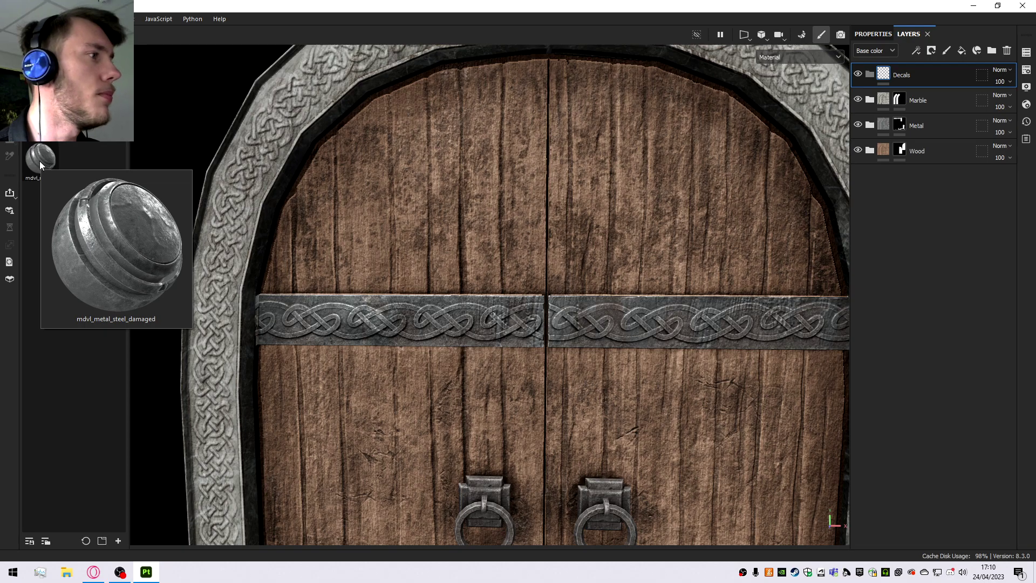
left_click_drag(40, 165, 896, 80)
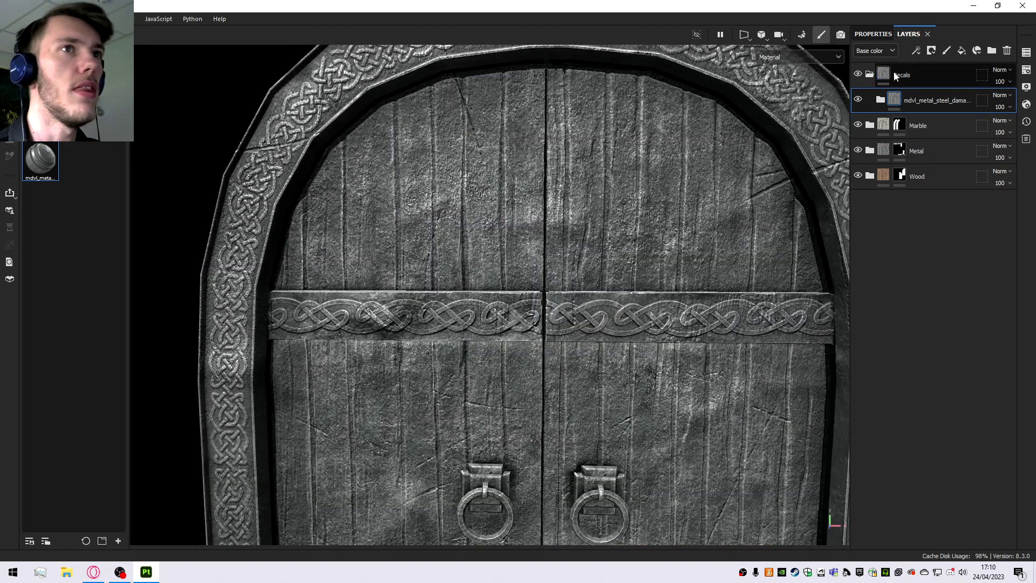
left_click(926, 74)
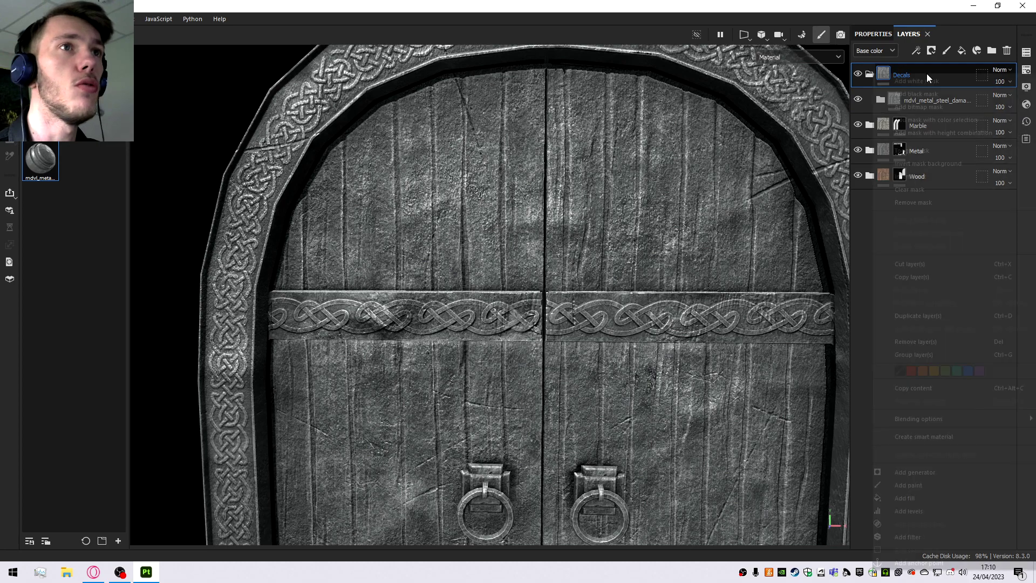
right_click(927, 74)
left_click(924, 95)
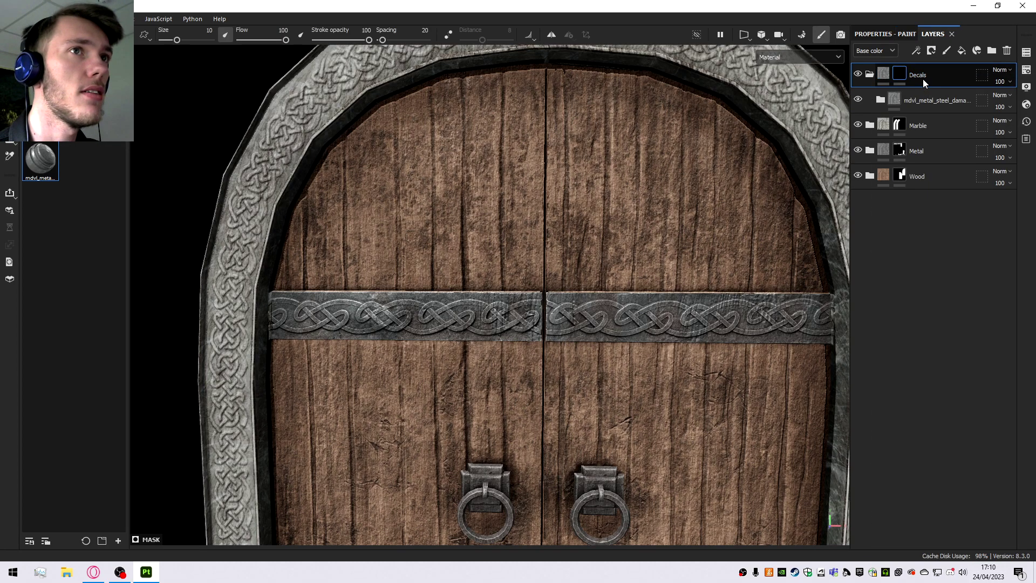
left_click(917, 108)
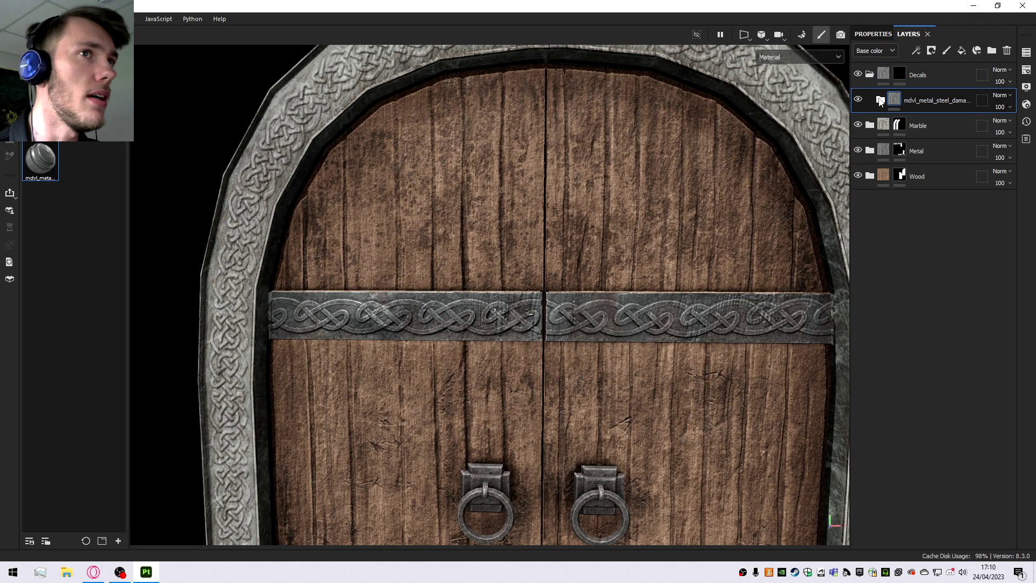
left_click(880, 100)
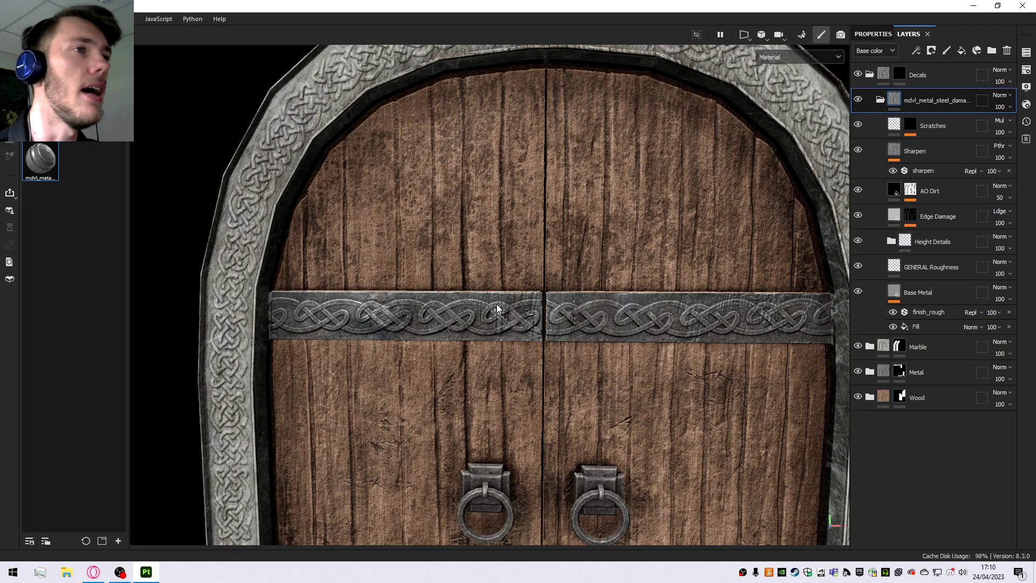
Try filling door faces around the upper metal band in the Decals folder's mask with Polygon Fill, and undo the fill.
scroll(565, 166, "down", 2)
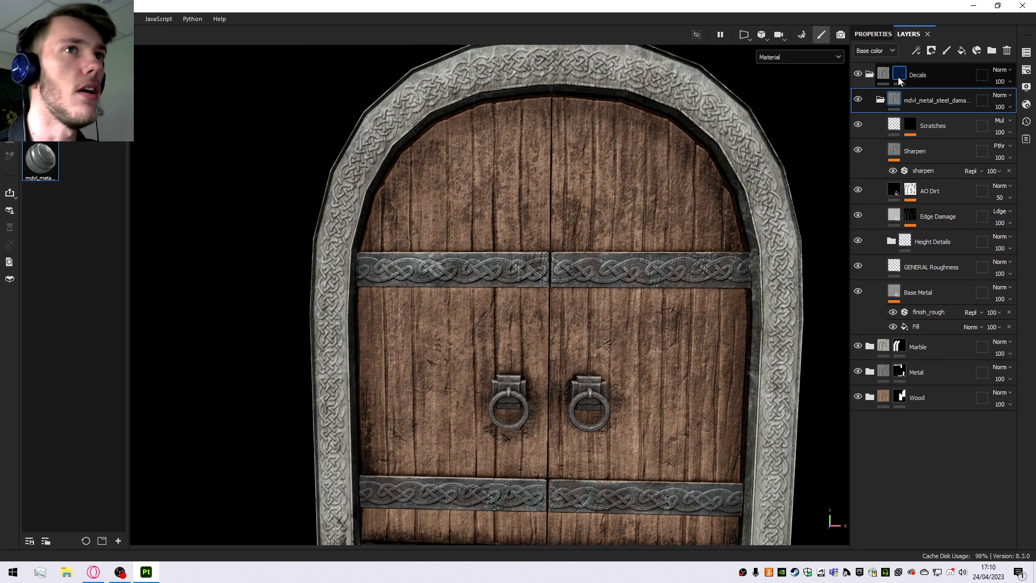
left_click(899, 73)
key("4")
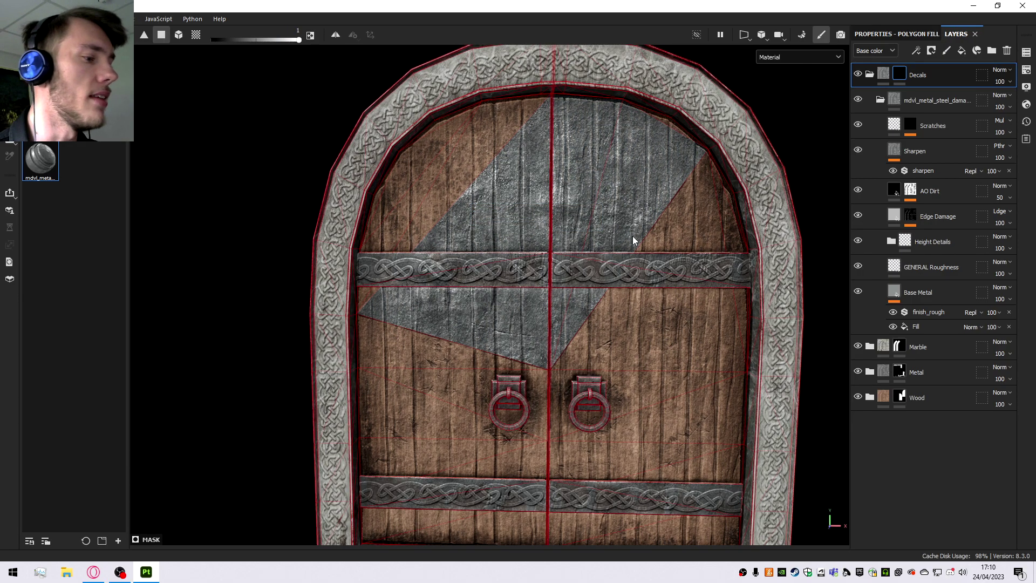
key("ctrl")
Set the opacity of the steel material's Edge Damage layer to 85 and of its AO Dirt layer to 43.
scroll(486, 199, "up", 8)
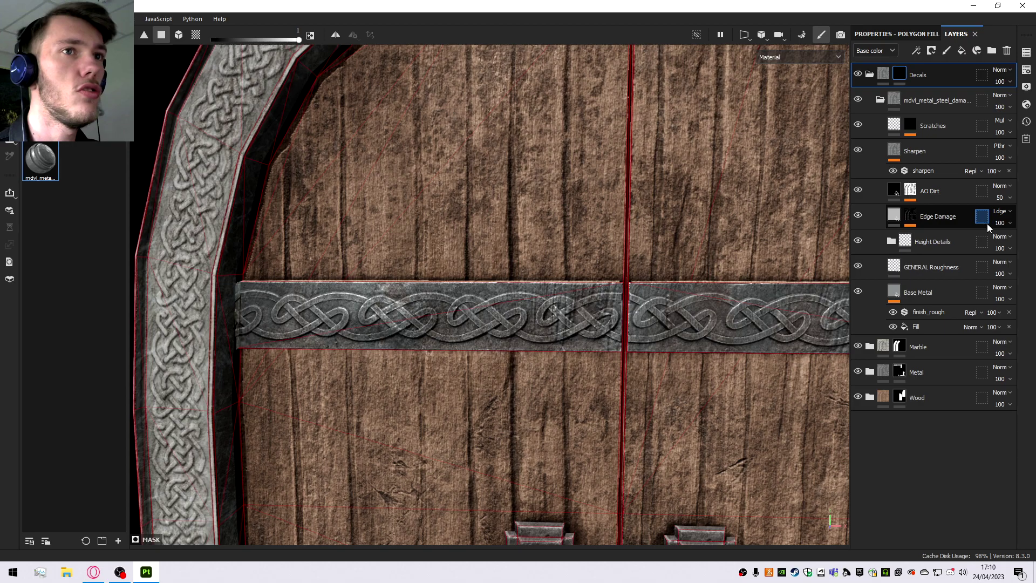
left_click(1000, 222)
type("85")
key("Return")
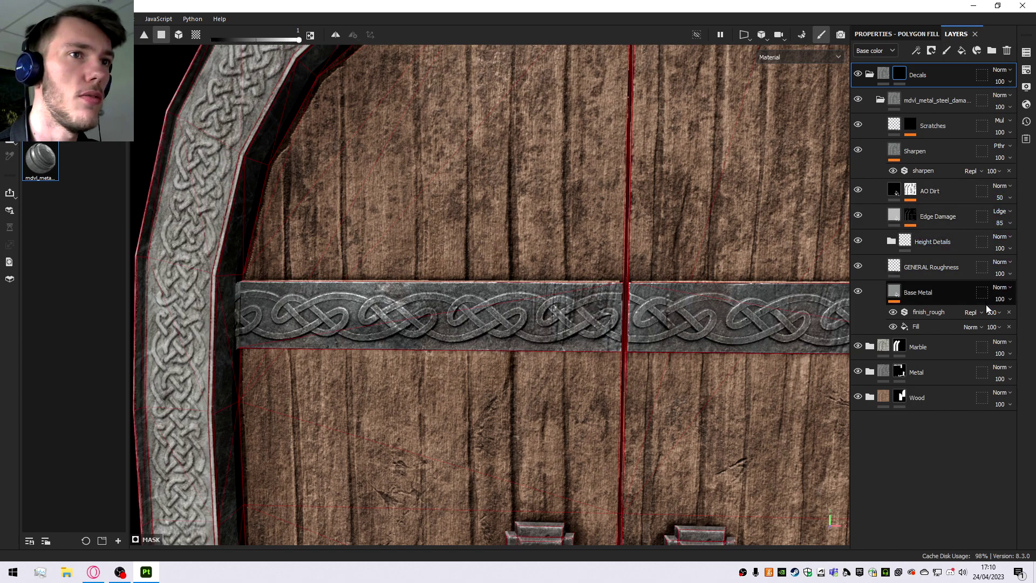
left_click(999, 197)
left_click_drag(1007, 217, 1005, 217)
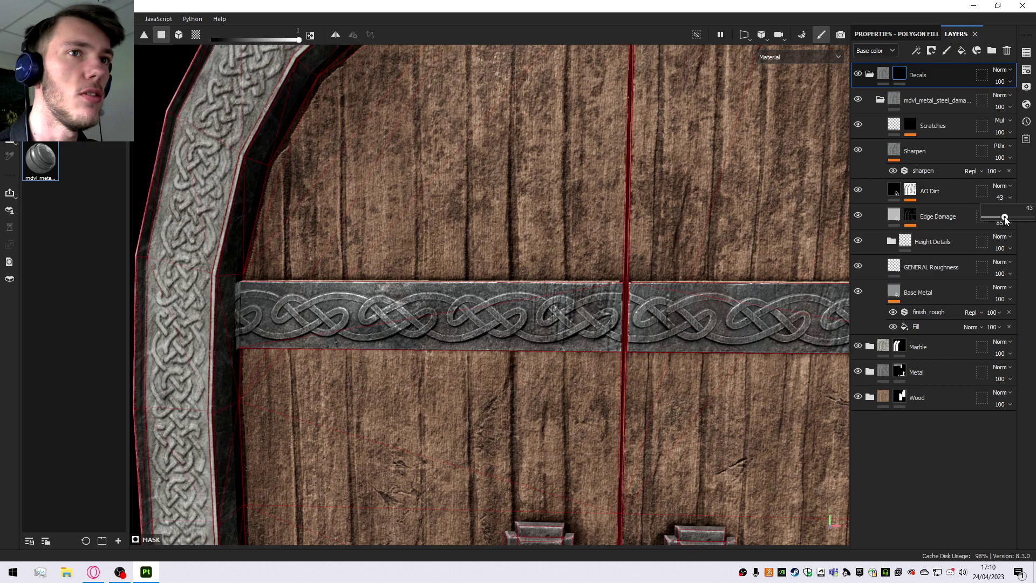
left_click(869, 74)
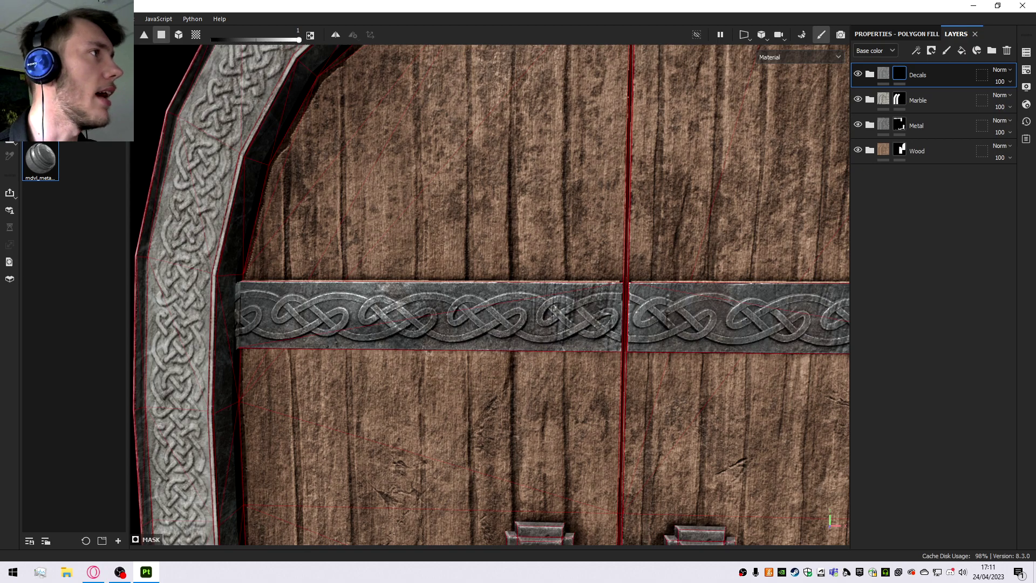
Search the assets for "decal" with and without the Textures filter, and pick a hexagonal alpha among the bolt alphas.
key("BackSpace")
type("decal")
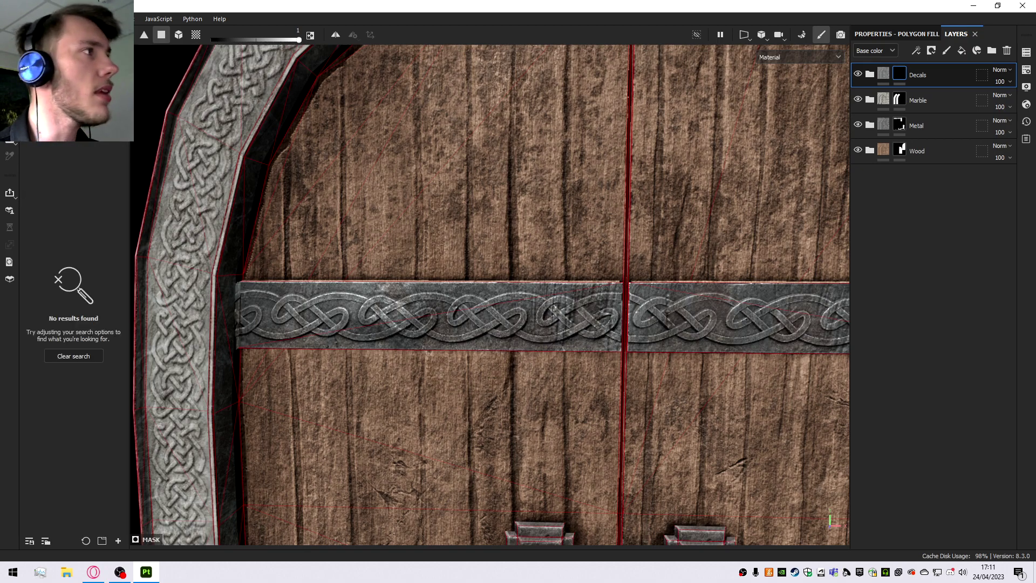
left_click(33, 84)
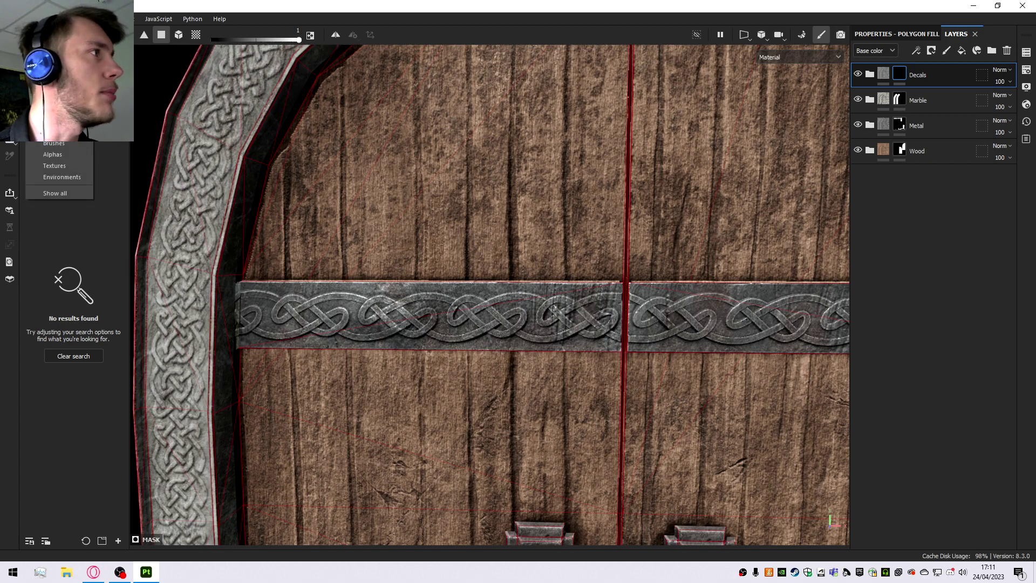
left_click(55, 168)
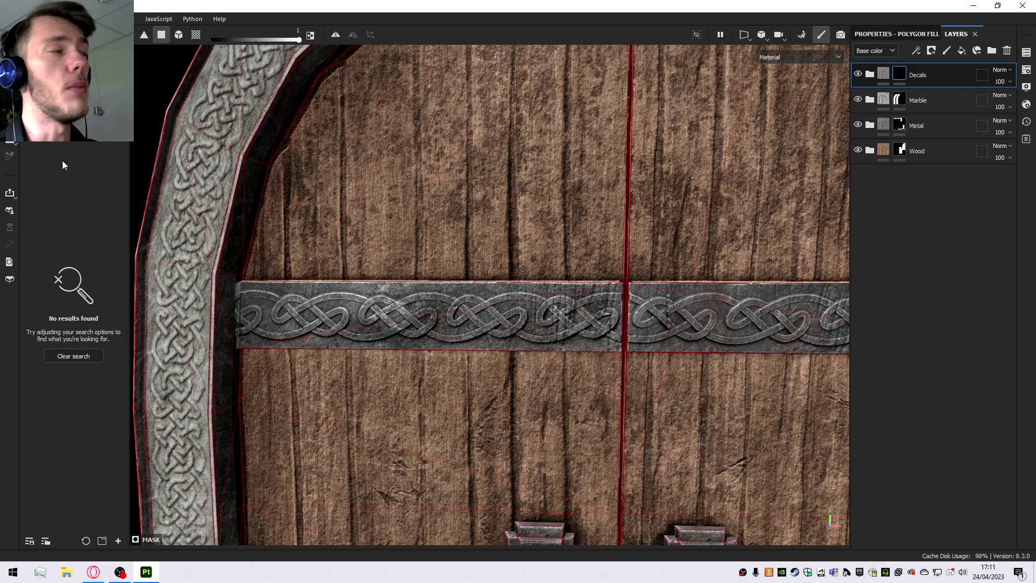
left_click(32, 84)
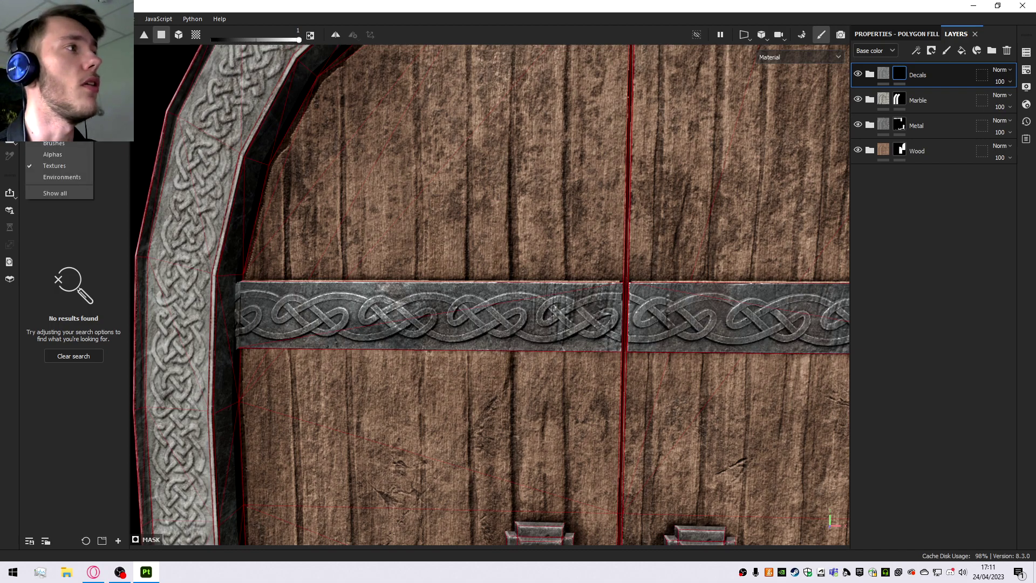
left_click(44, 186)
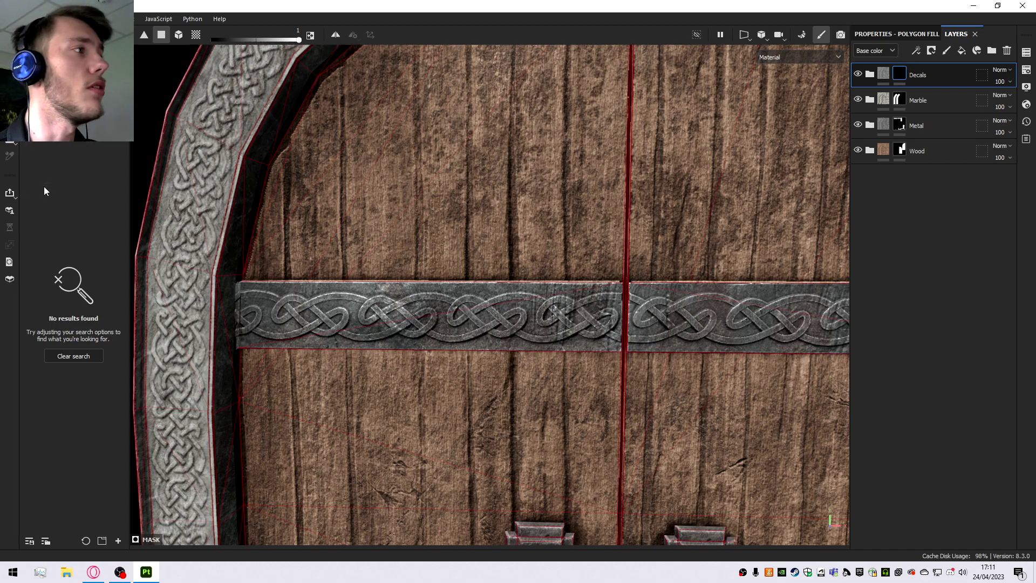
left_click(33, 84)
left_click(54, 193)
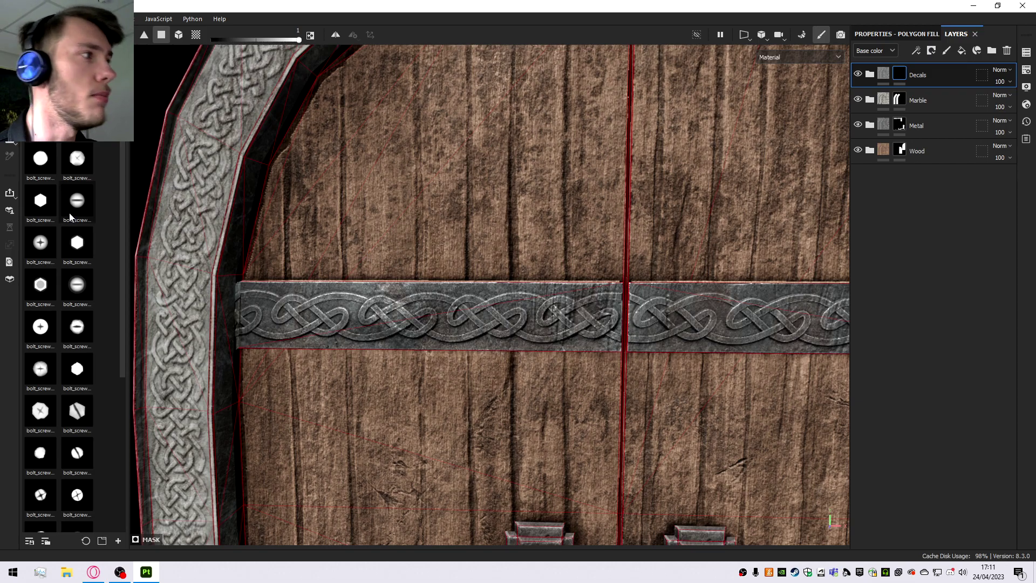
left_click(76, 368)
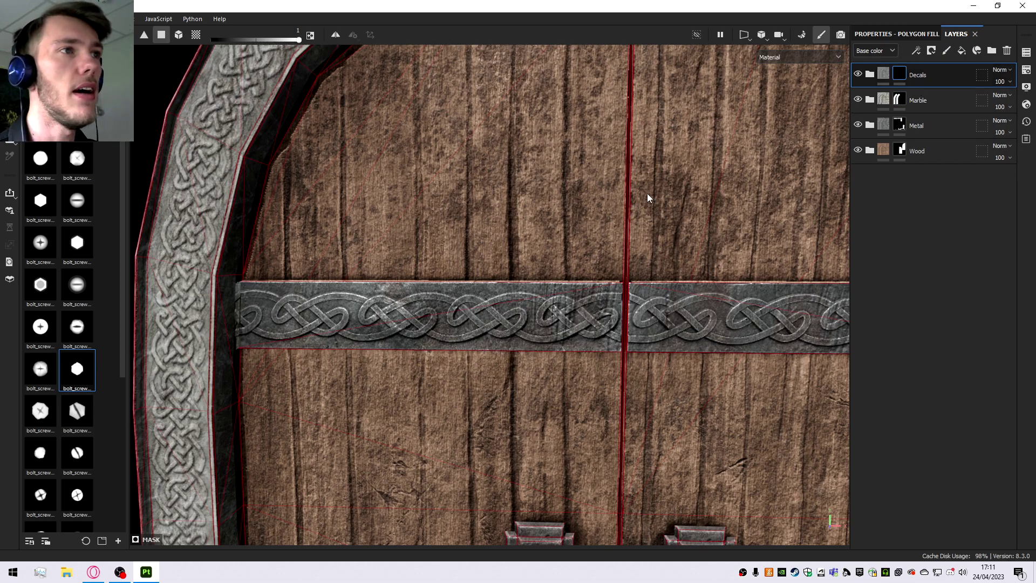
Collapse the steel material's folder and switch to the Paint tool on the Decals folder's mask.
left_click(871, 75)
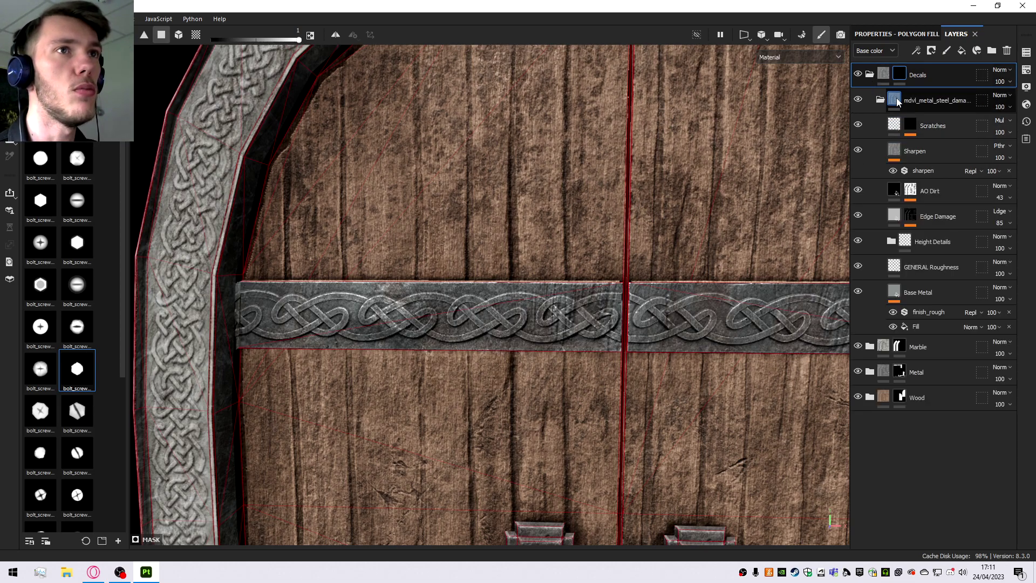
left_click_drag(888, 103, 880, 104)
left_click(880, 102)
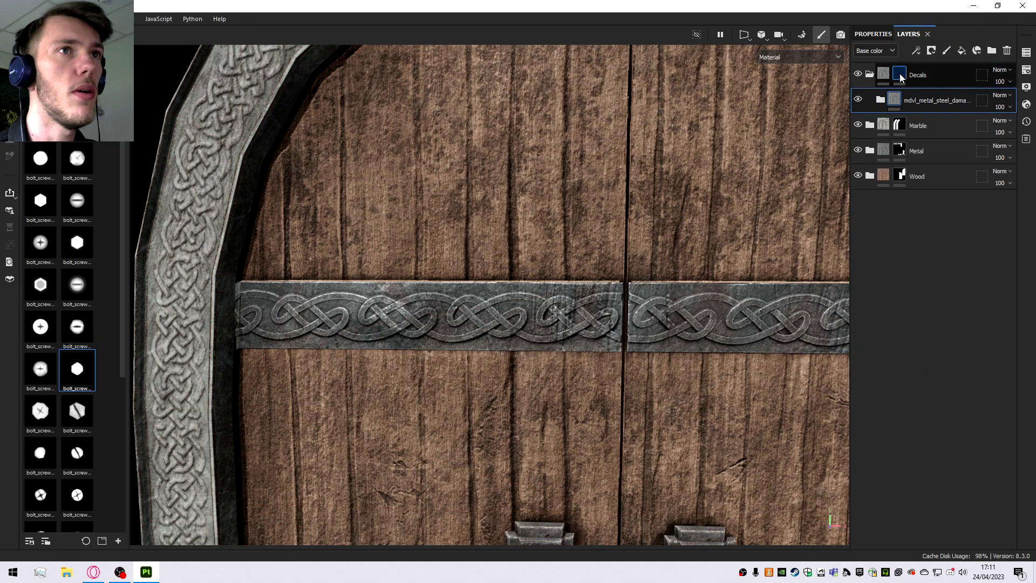
left_click(527, 213)
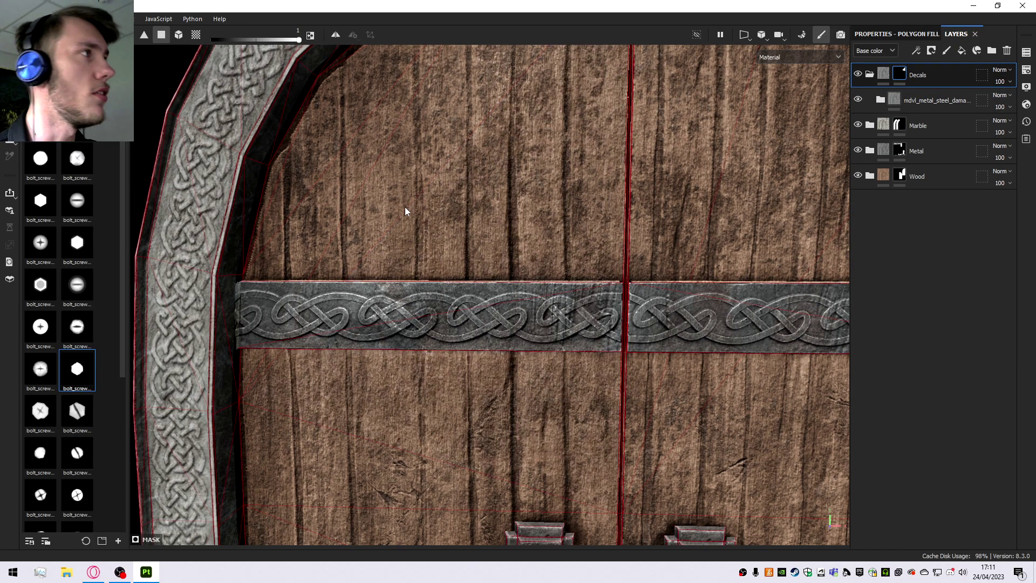
key("1")
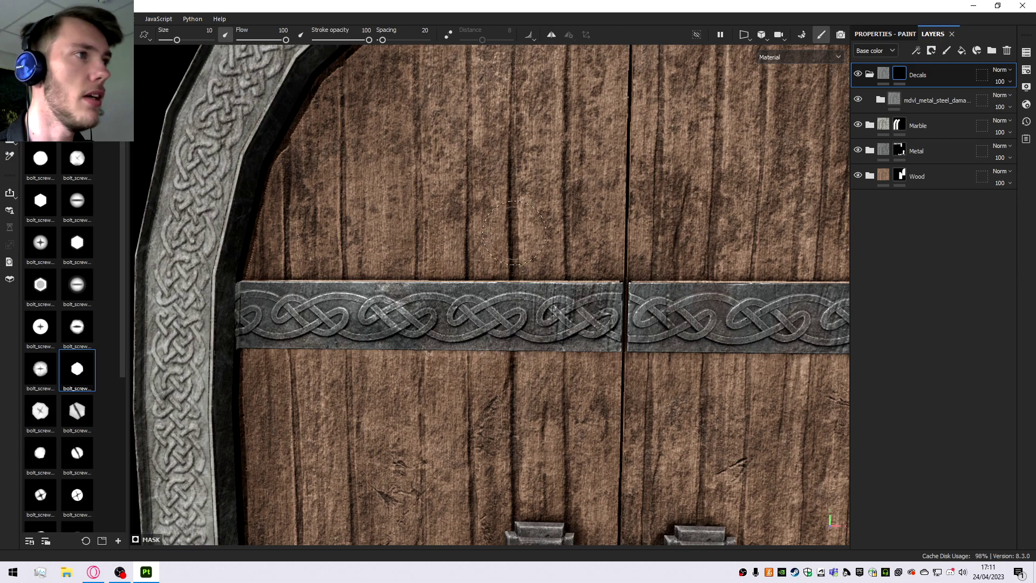
scroll(507, 237, "up", 2)
left_click(448, 245)
left_click(568, 239)
mouse_move(569, 240)
left_mouse_down("alt")
mouse_move(500, 176)
mouse_move(591, 276)
mouse_move(630, 278)
mouse_move(469, 196)
mouse_move(440, 217)
mouse_move(458, 231)
left_mouse_up("alt")
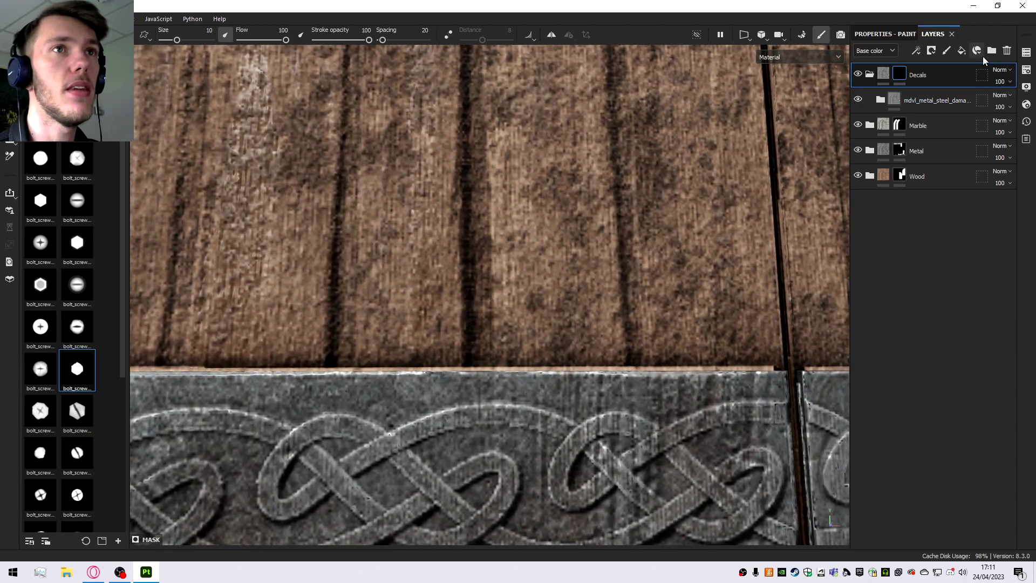
Add a fill layer named Height above the steel material in the Decals folder, with only the height channel enabled.
left_click(960, 51)
left_click_drag(942, 74, 938, 108)
double_click(917, 100)
type("Height")
key("Return")
left_click(883, 34)
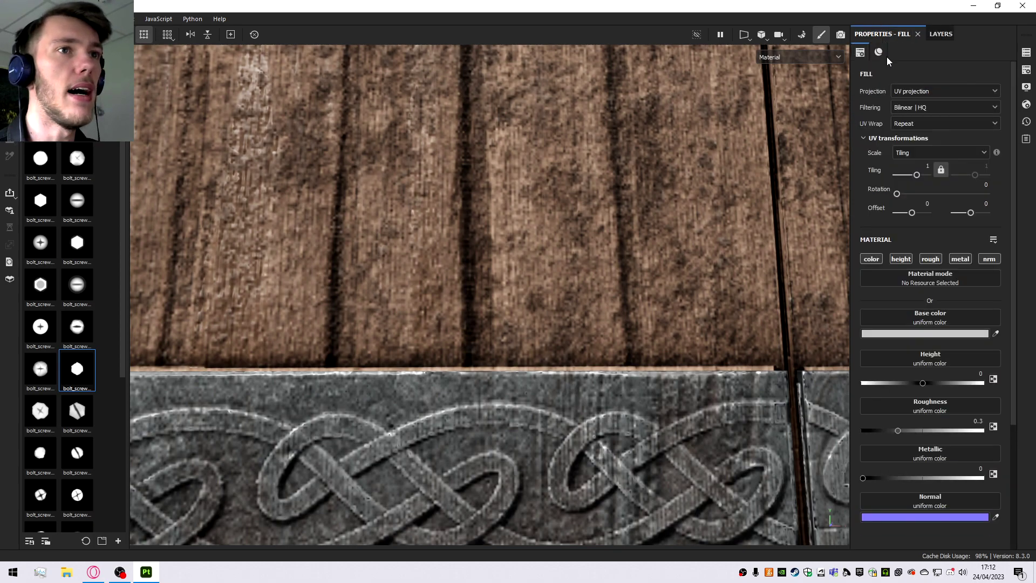
left_click(900, 259)
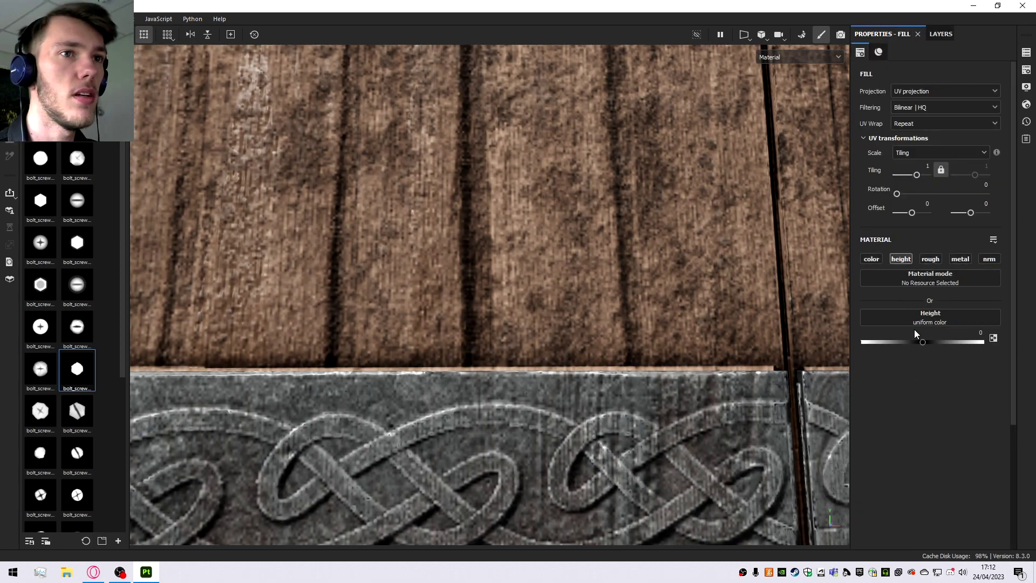
left_click(945, 34)
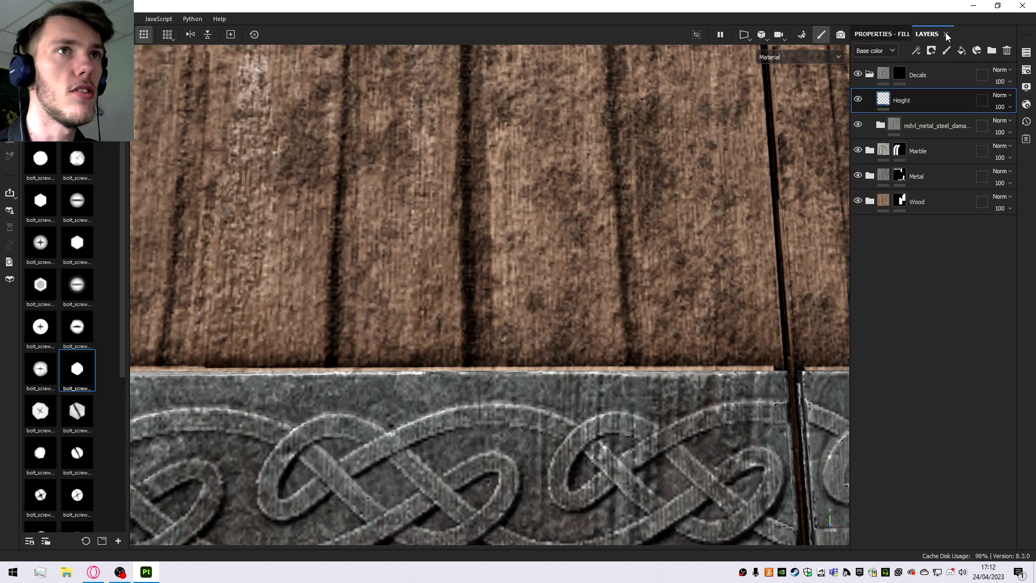
Activate the Decals folder's mask, reduce the brush size to 3.85 and test a stamp on the planks above the metal band.
left_click(898, 74)
right_click_drag(375, 282, 338, 294, "ctrl")
left_click(396, 302)
mouse_move(396, 302)
left_mouse_down("alt")
mouse_move(548, 201)
mouse_move(439, 240)
mouse_move(440, 319)
mouse_move(438, 270)
left_mouse_up("alt")
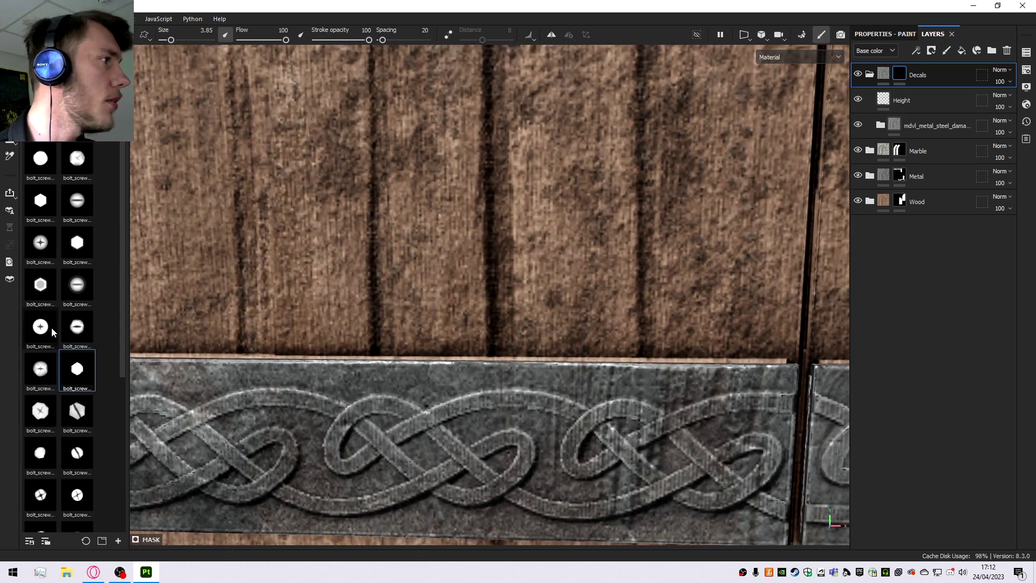
Try stamping the second listed bolt alpha on the planks above the metal band, and undo the stamps.
left_click(74, 170)
left_click(433, 294)
mouse_move(433, 294)
left_mouse_down("alt")
mouse_move(400, 343)
mouse_move(450, 305)
left_mouse_up("alt")
key("ctrl+z")
left_click(449, 304)
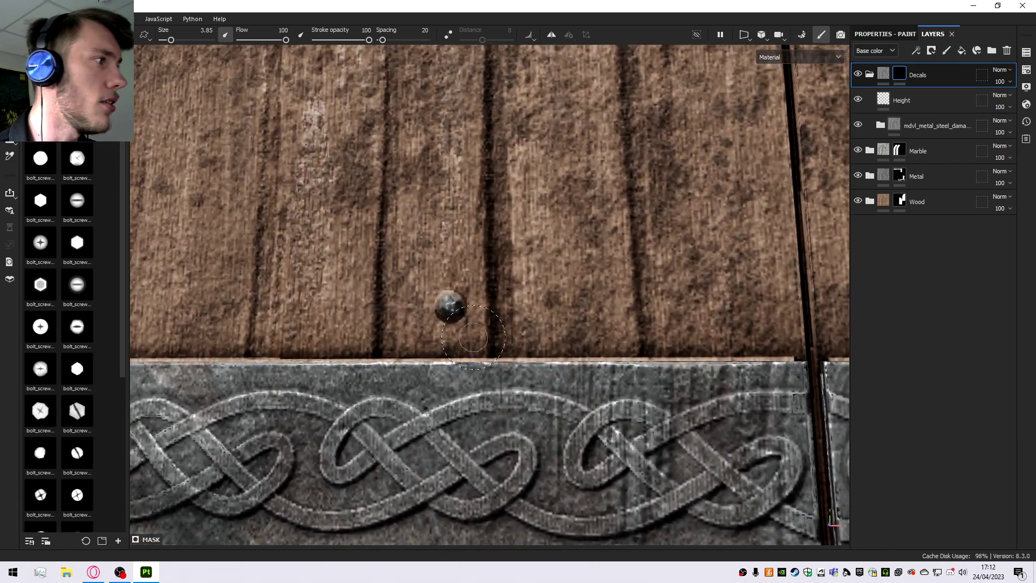
key("ctrl+z")
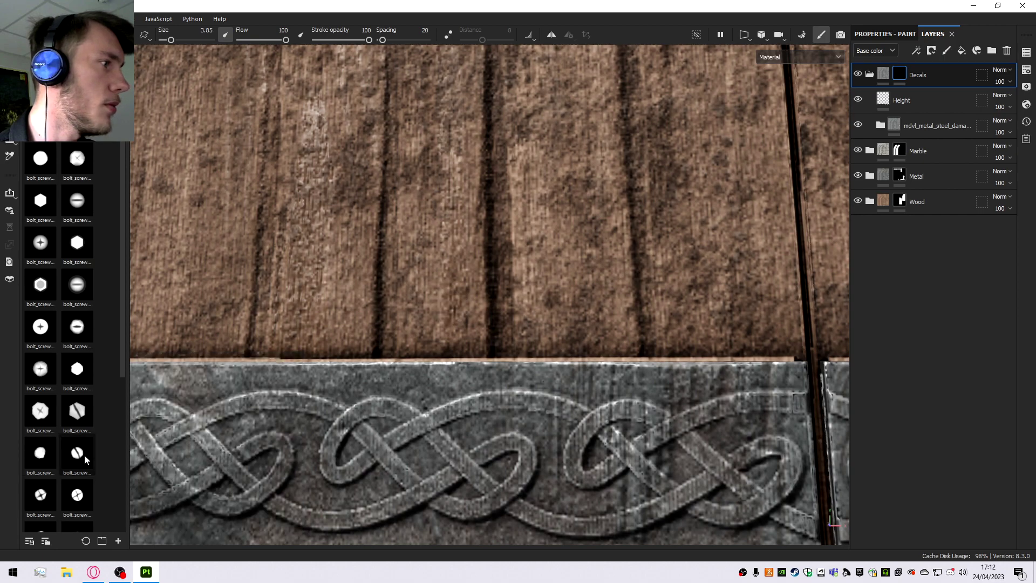
Try stamping the soft-edged round bolt alpha on the planks above the metal band, and undo the stamp.
scroll(80, 464, "down", 3)
left_click(77, 488)
left_click(419, 293)
mouse_move(419, 293)
left_mouse_down("alt")
mouse_move(540, 358)
mouse_move(420, 296)
left_mouse_up("alt")
key("ctrl+z")
Try stamping the plain round bolt alpha and the slotted one on the planks above the metal band, undoing the stamps.
scroll(56, 459, "down", 3)
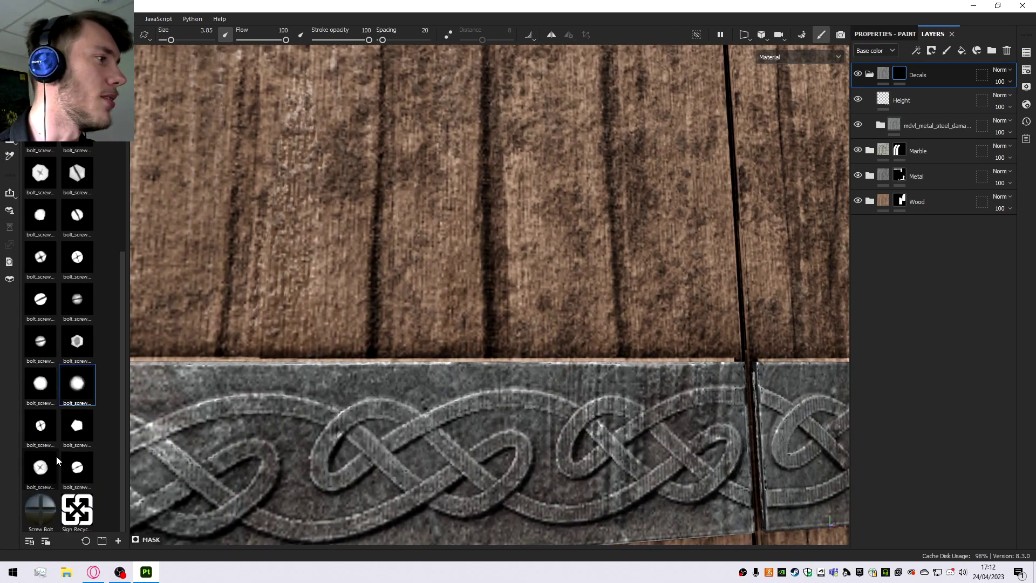
left_click(51, 390)
left_click(432, 308)
left_click_drag(432, 309, 480, 302, "alt")
key("ctrl+z")
left_click(34, 347)
left_click(324, 317)
left_click_drag(324, 318, 154, 348, "alt")
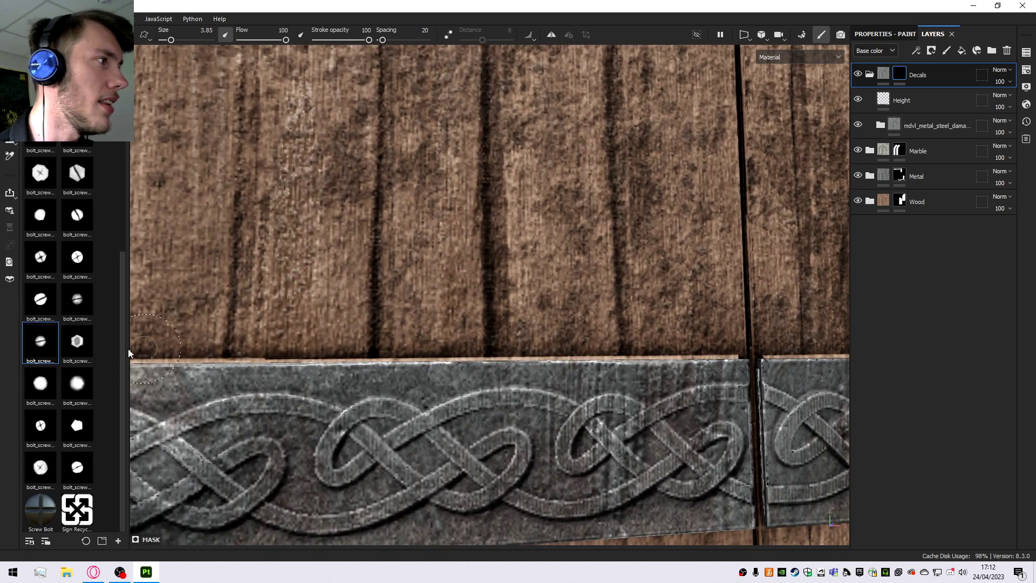
Choose the plain round bolt alpha for the brush, test it above the metal band and undo the stamp.
left_click(39, 384)
left_click(413, 302)
left_click_drag(412, 302, 414, 383, "alt")
key("ctrl+z")
Set the brush size to 5.57 and turn on symmetry across the door's vertical centre line.
scroll(451, 357, "down", 6)
scroll(292, 341, "up", 3)
scroll(311, 340, "down", 3)
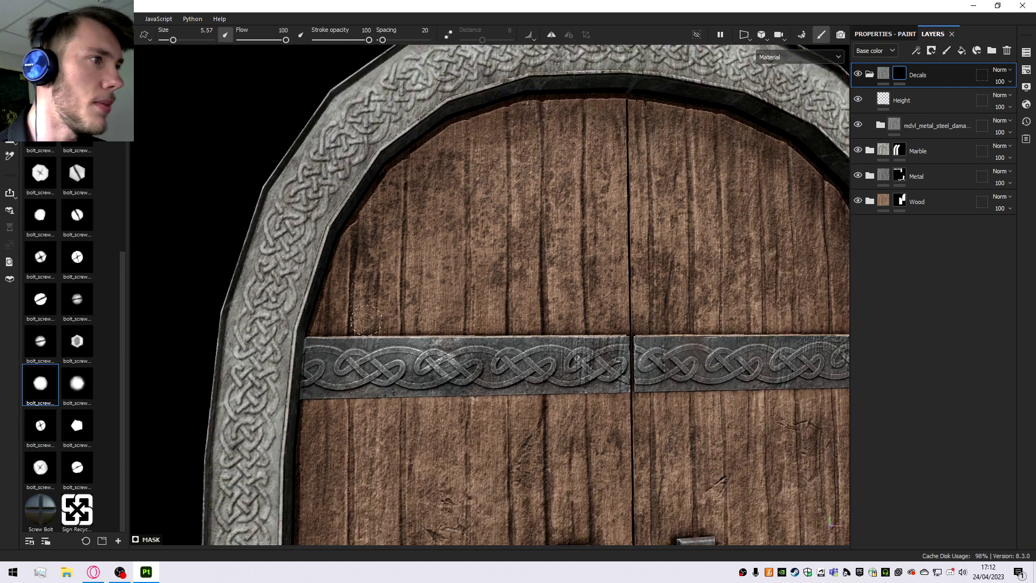
scroll(366, 320, "down", 3)
scroll(558, 264, "up", 2)
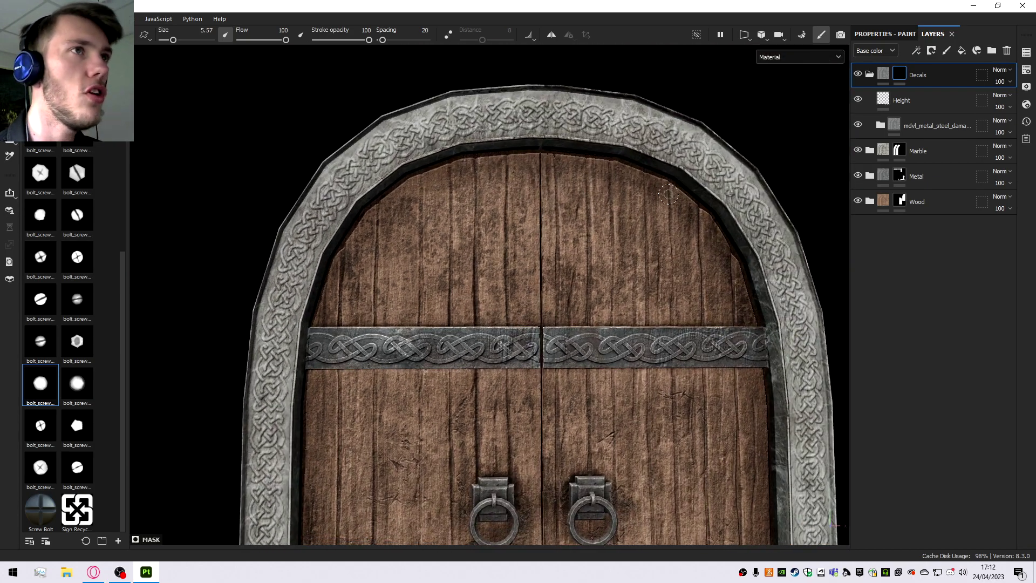
left_click(552, 36)
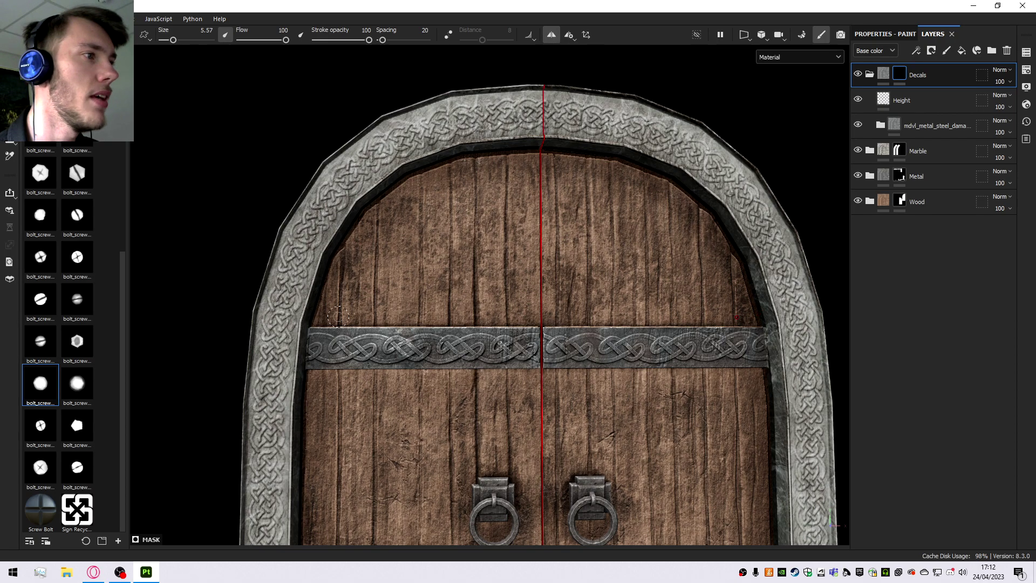
Try stamping a mirrored row of round bolts just above the upper metal band, and undo the stamps.
left_click(362, 315)
left_click(399, 315)
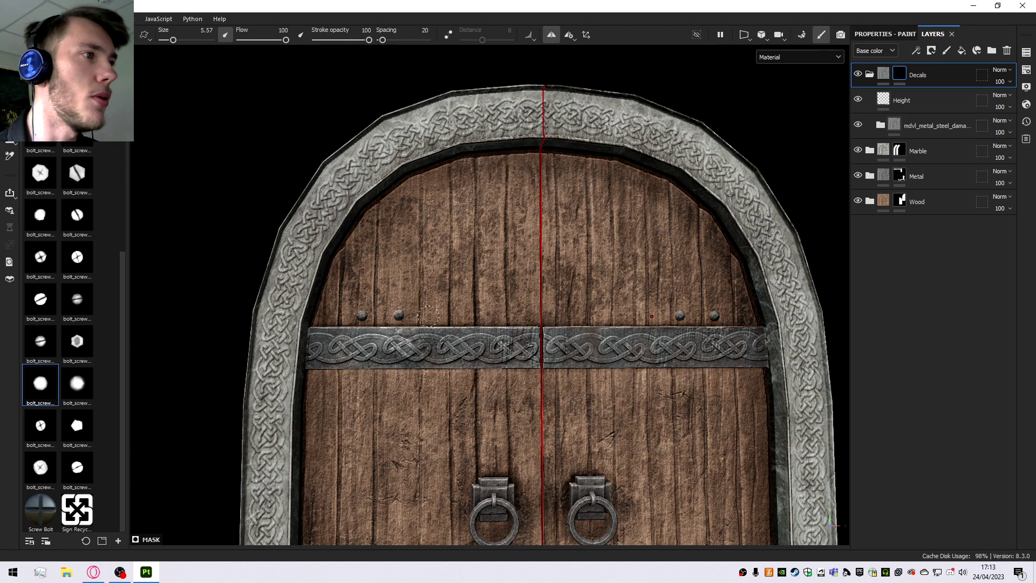
key("ctrl+z")
key("ctrl+z")
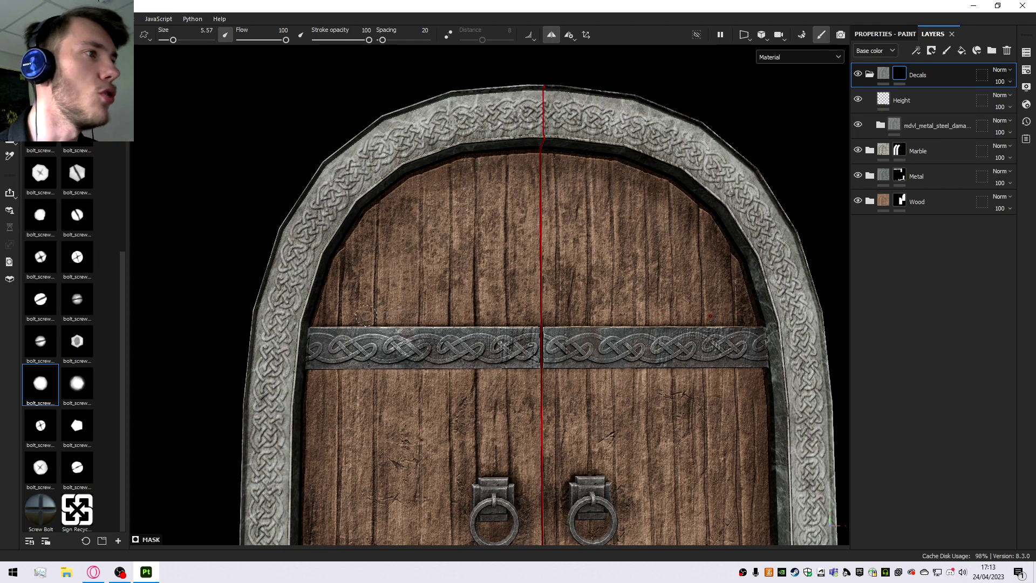
left_click(360, 316)
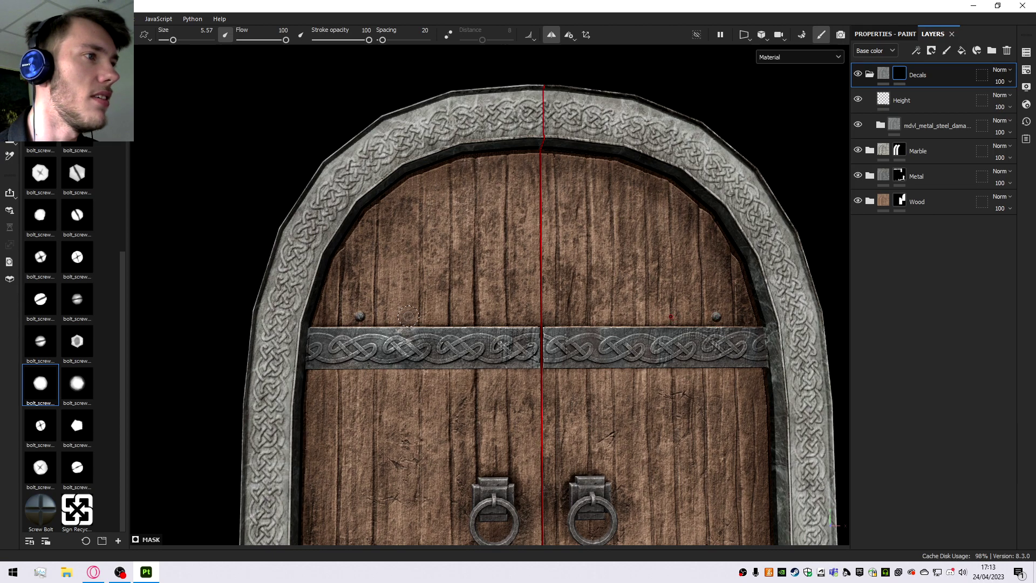
left_click(410, 315)
left_click(444, 315)
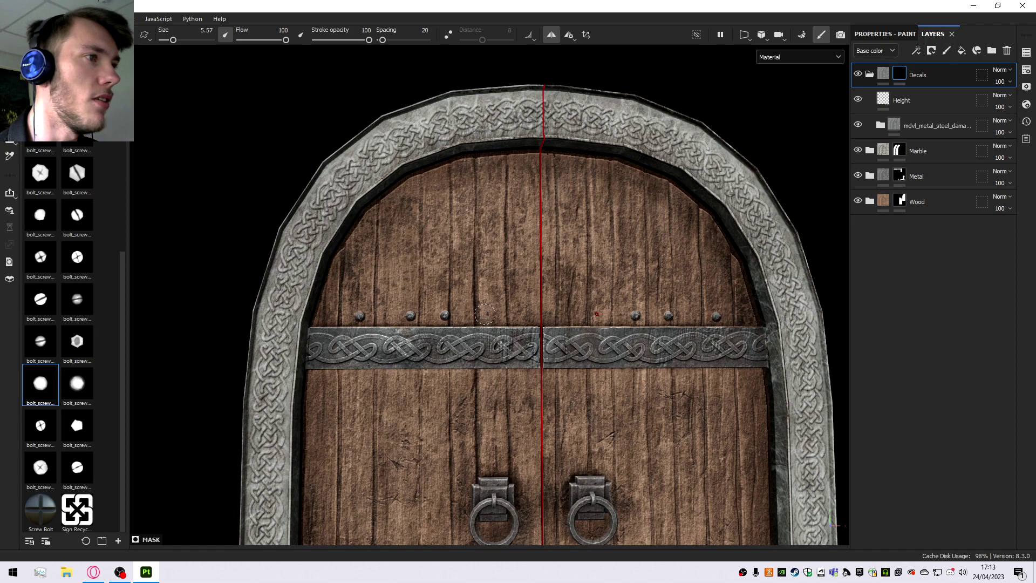
key("ctrl+z")
key("ctrl+z")
key("ctrl+z")
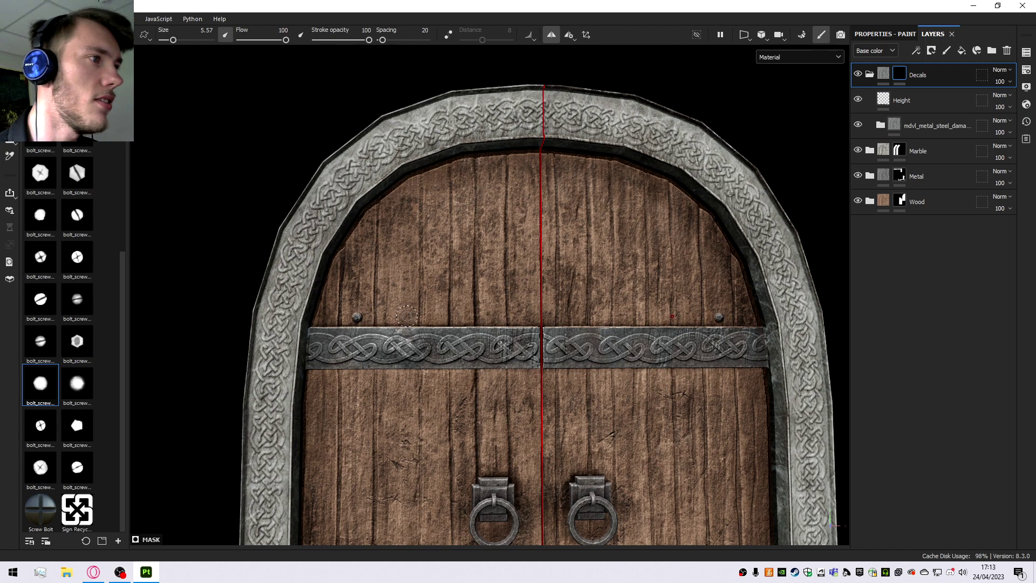
Stamp an evenly spaced row of four round bolts per door leaf on the planks above the upper metal band.
left_click(355, 311)
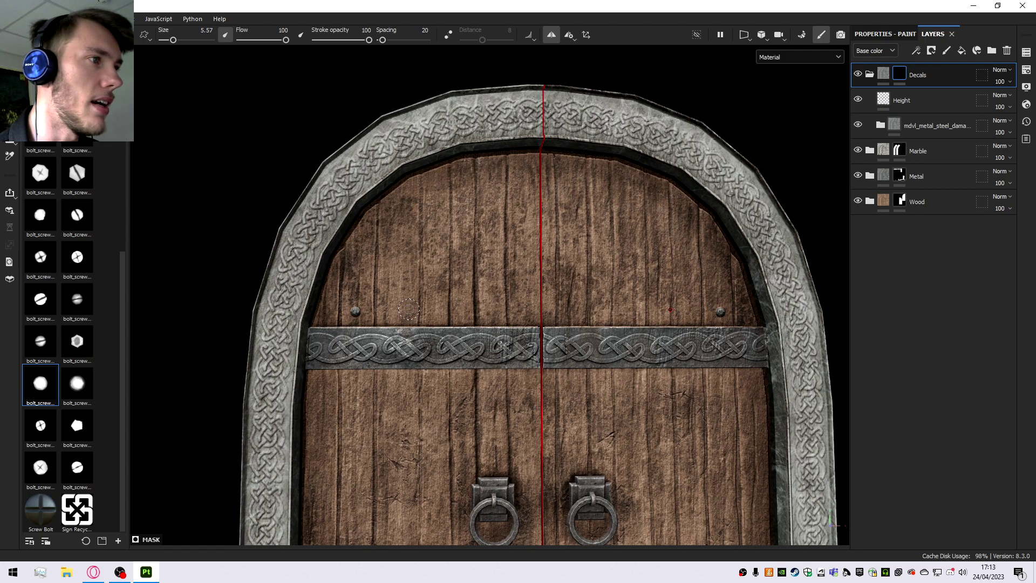
left_click(409, 309)
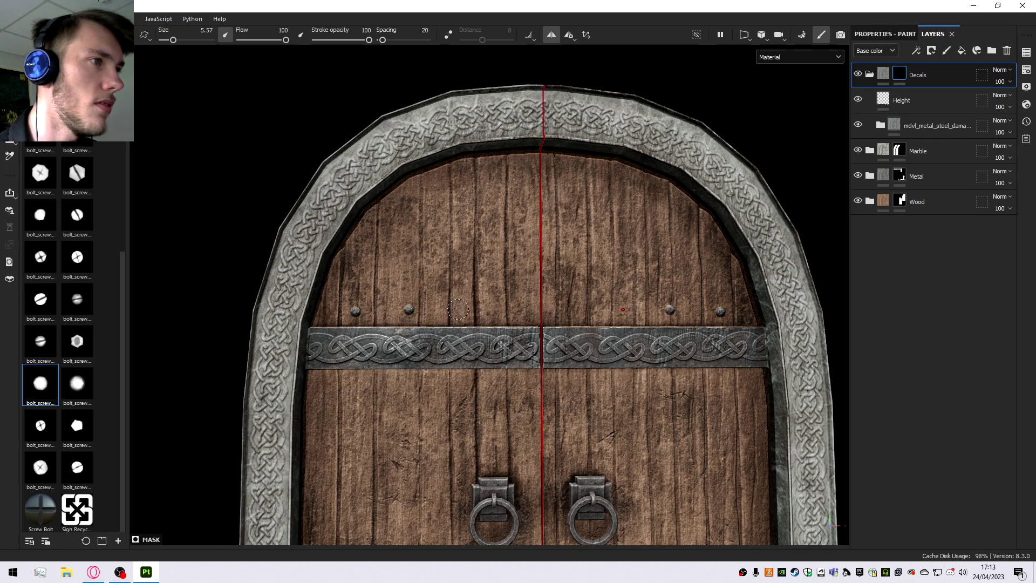
left_click(458, 308)
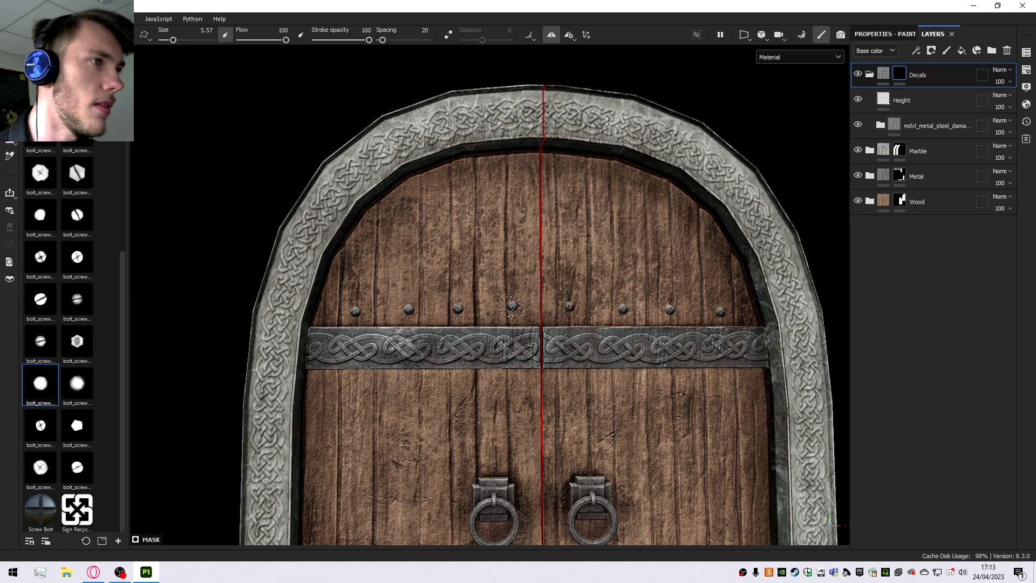
Stamp a matching mirrored row of four round bolts per door leaf on the planks just below the upper metal band.
mouse_move(511, 308)
left_mouse_down("alt")
mouse_move(594, 307)
mouse_move(292, 353)
left_mouse_up("alt")
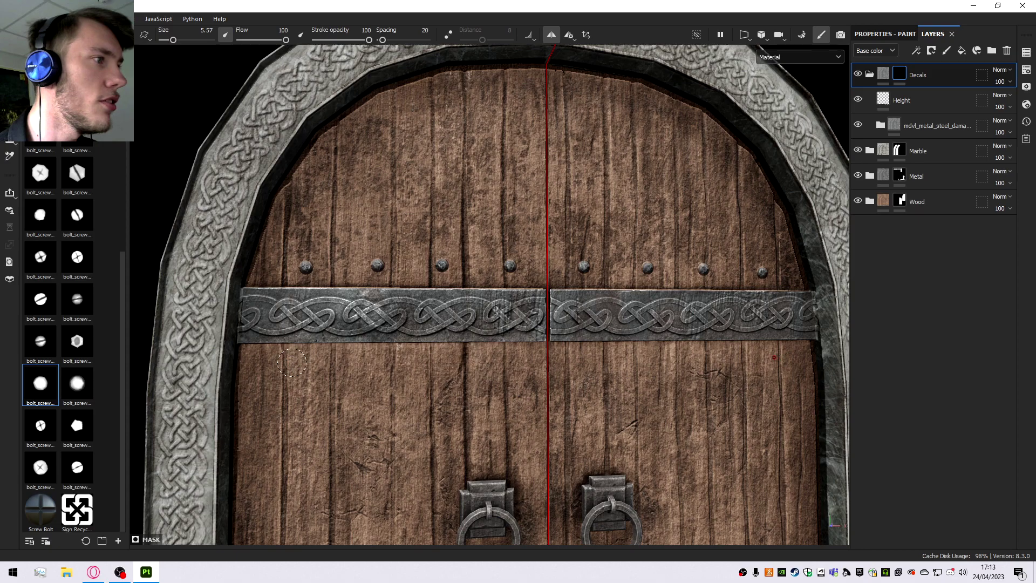
left_click(302, 360)
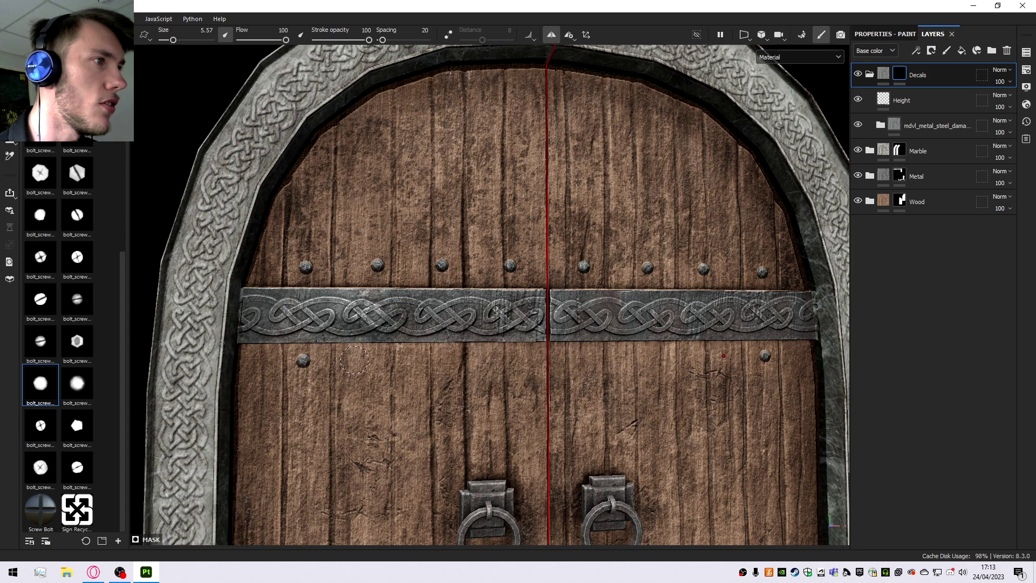
left_click(378, 361)
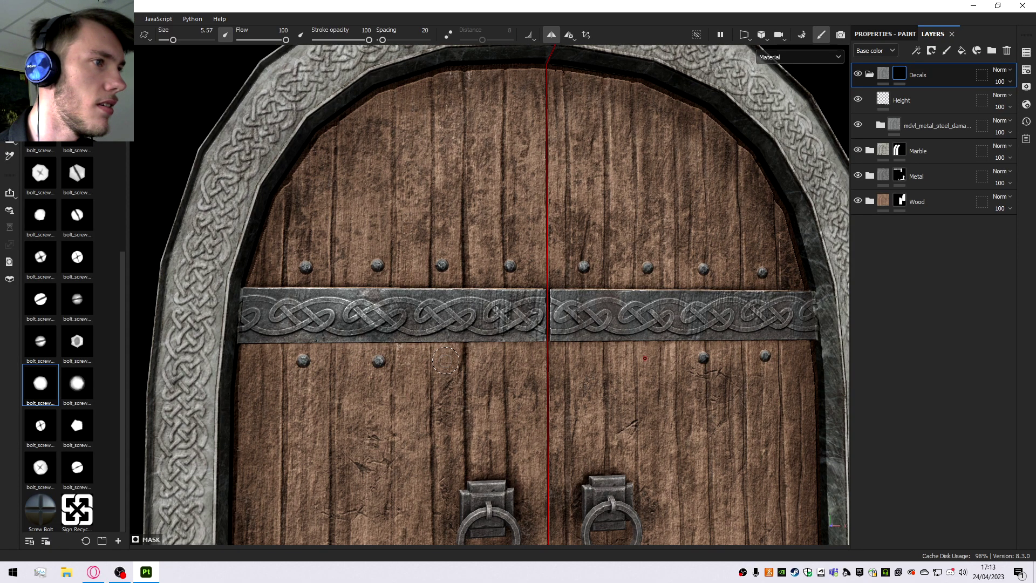
left_click(448, 360)
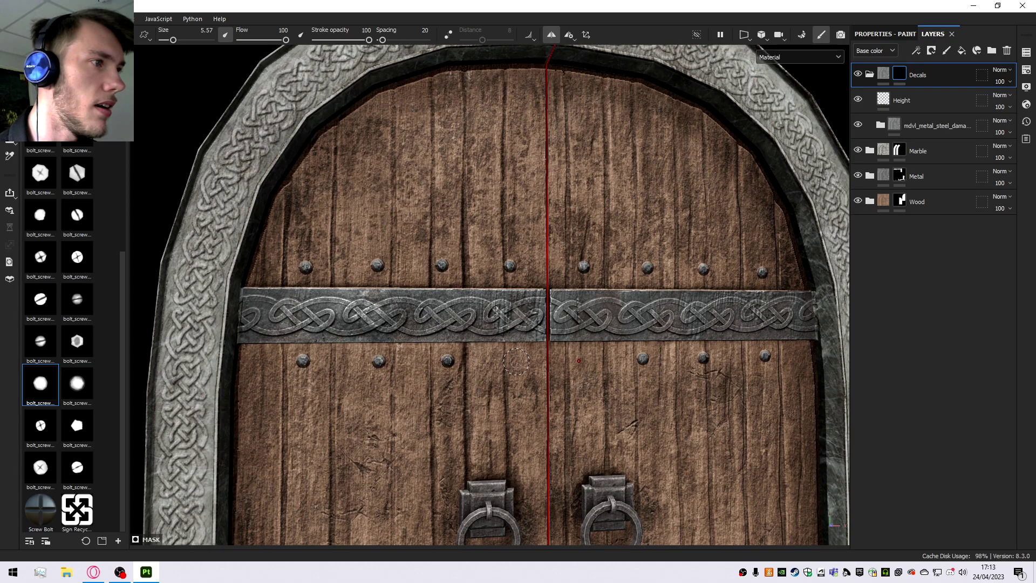
Stamp a mirrored row of four round bolts per door leaf on the planks just above the lower metal band.
scroll(516, 359, "down", 6)
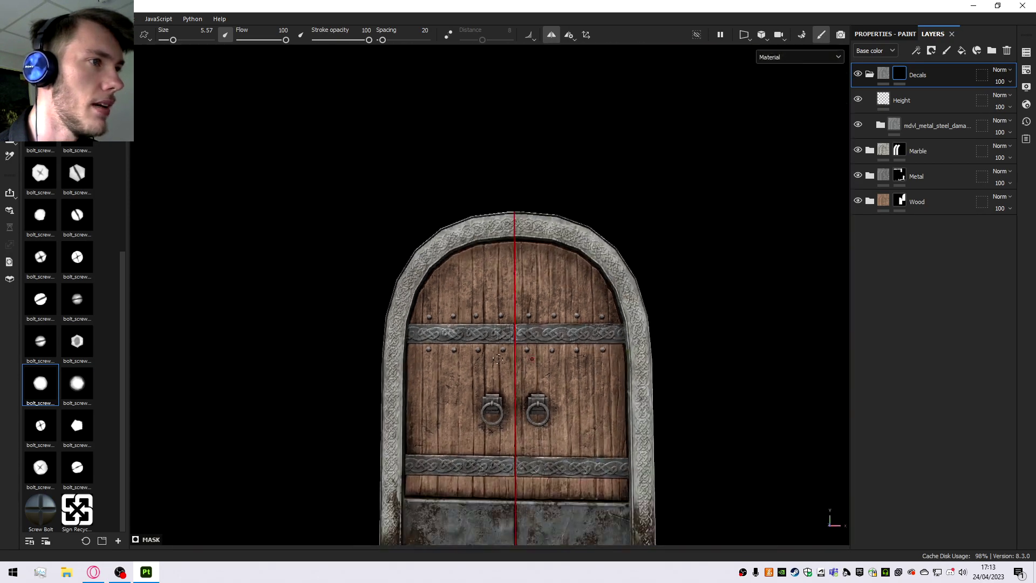
scroll(501, 437, "up", 2)
scroll(502, 438, "up", 5)
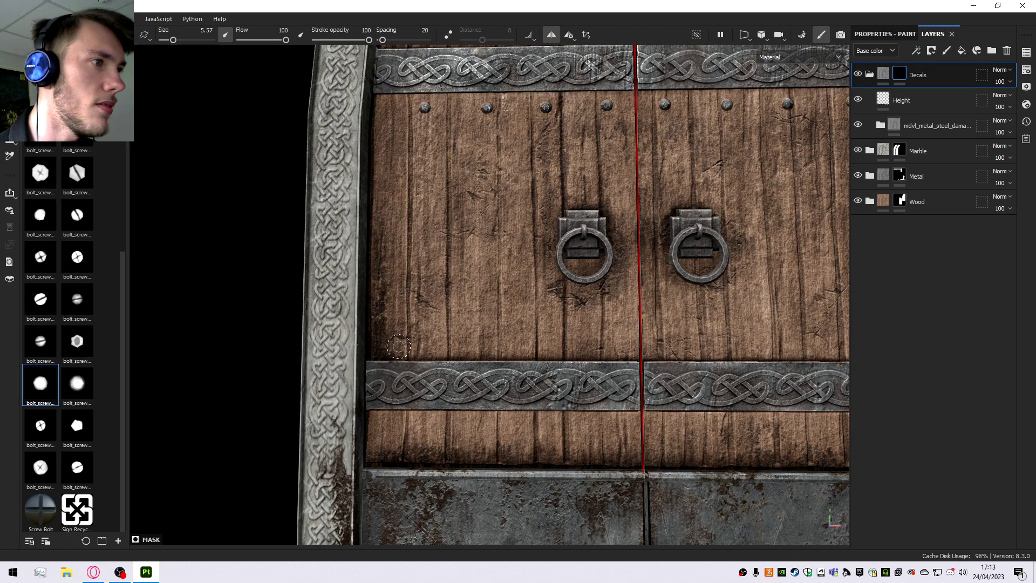
left_click(398, 346)
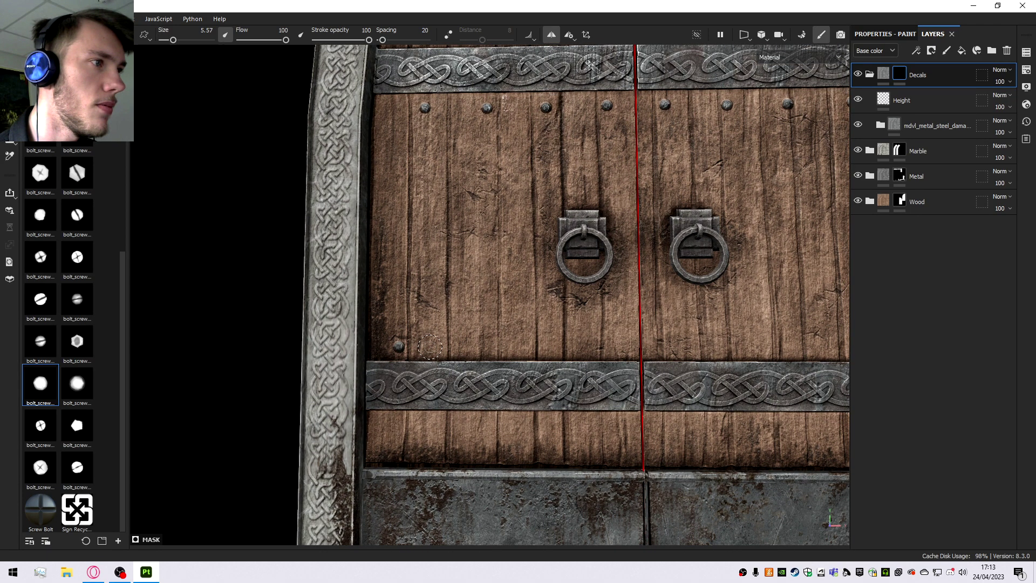
left_click(467, 343)
middle_click_drag(601, 344, 511, 336, "alt")
left_click(507, 334)
Stamp a mirrored row of four round bolts per door leaf on the short planks between the lower metal band and the steel plate.
middle_click_drag(330, 428, 368, 383, "alt")
left_click(349, 371)
left_click(420, 370)
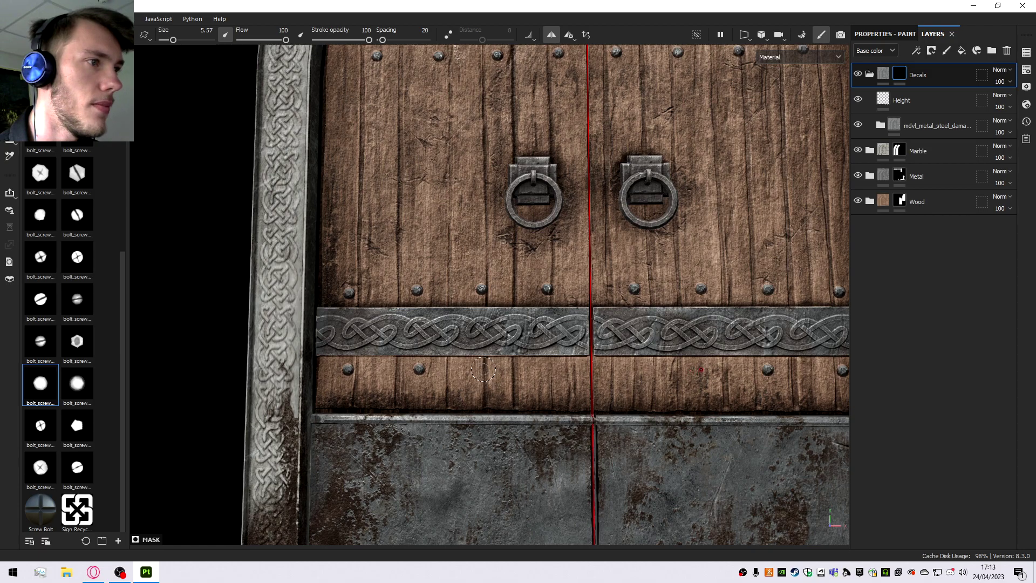
middle_click_drag(499, 370, 451, 369, "alt")
left_click(429, 368)
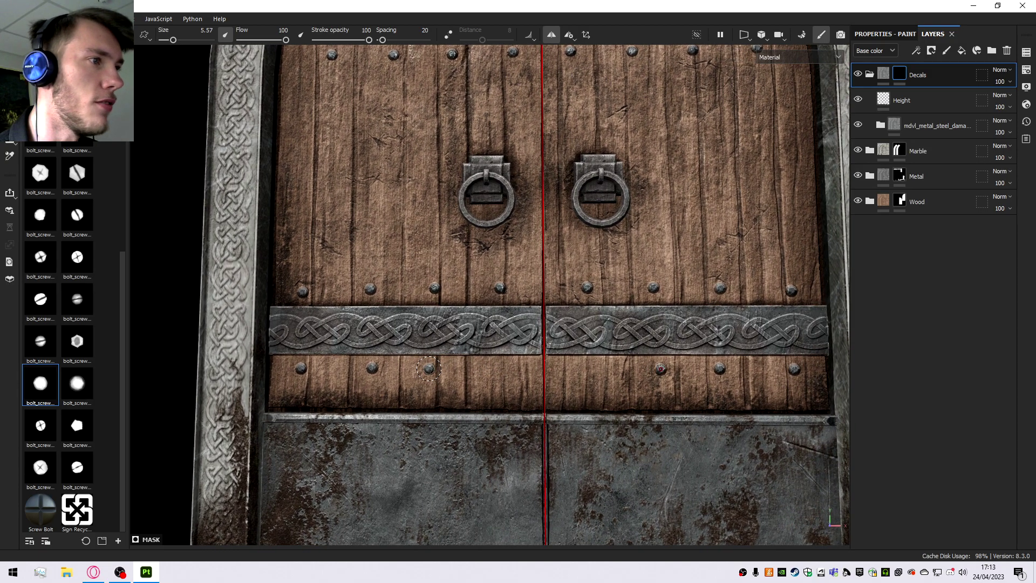
left_click(498, 369)
Examine the whole door from near and far, checking the bolt rows around both metal bands and the steel base.
scroll(509, 345, "down", 6)
scroll(547, 267, "up", 2)
left_click_drag(548, 268, 526, 272, "alt")
right_click_drag(526, 272, 397, 296, "alt")
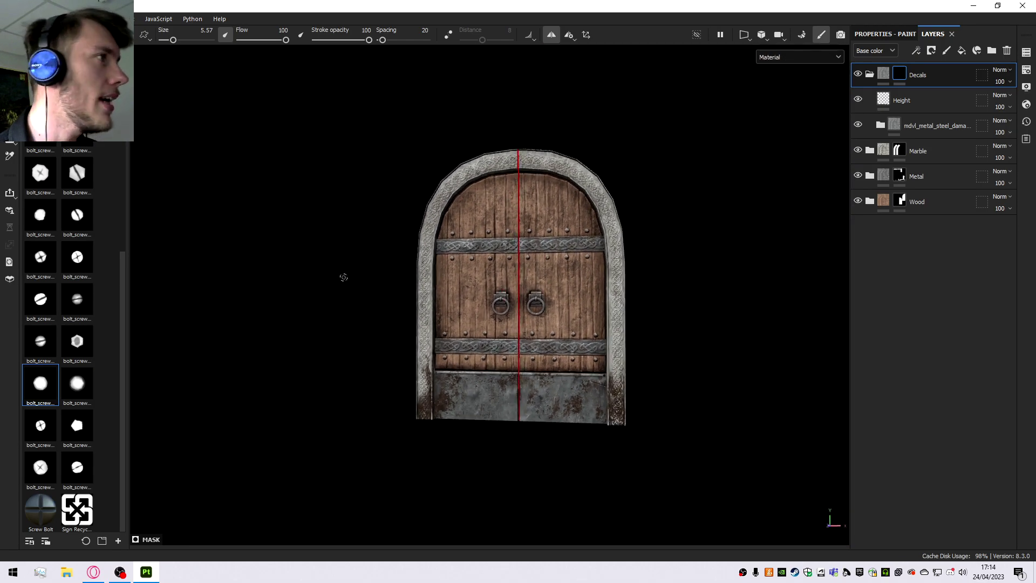
scroll(536, 276, "up", 5)
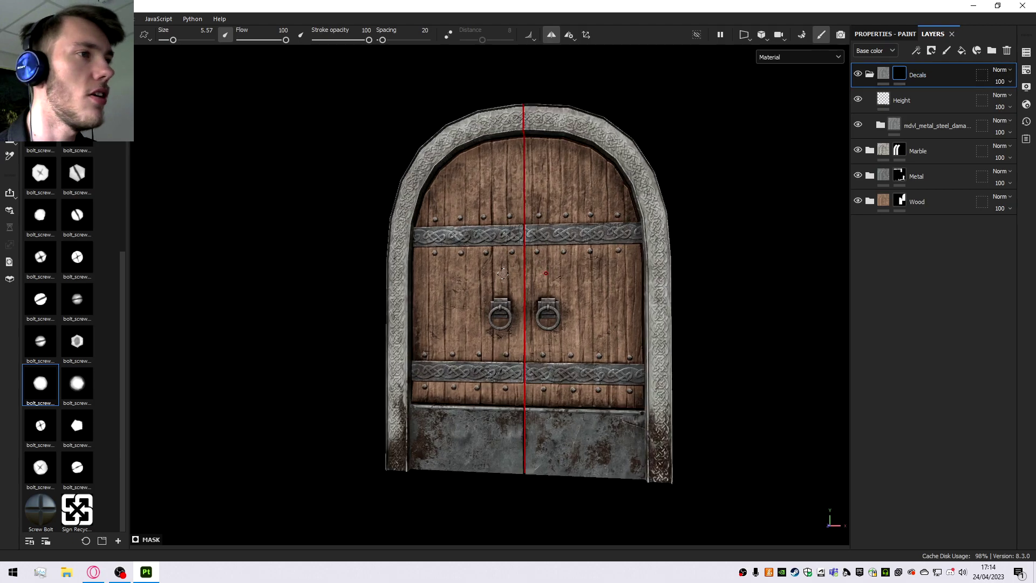
scroll(536, 277, "down", 5)
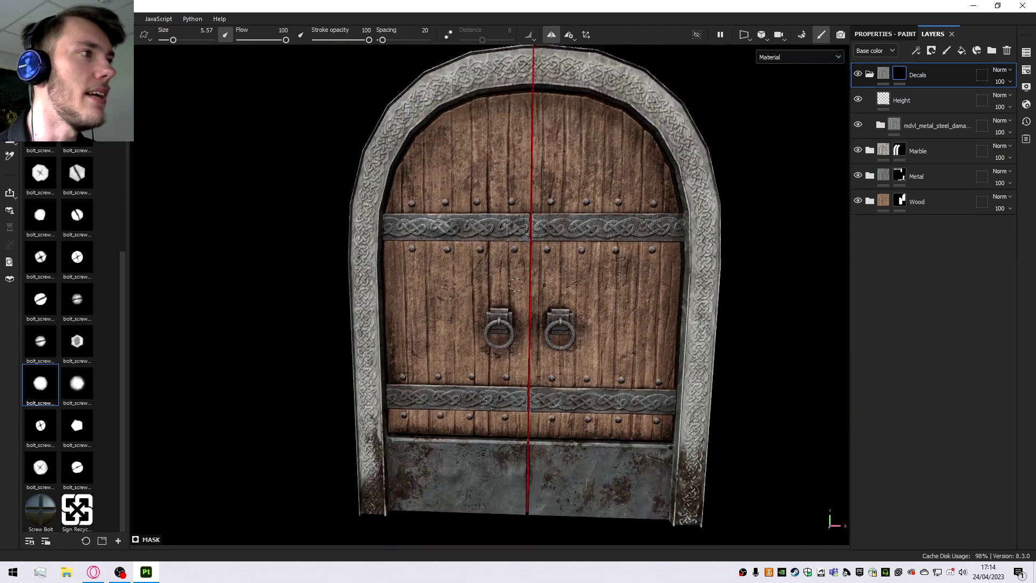
scroll(404, 267, "up", 2)
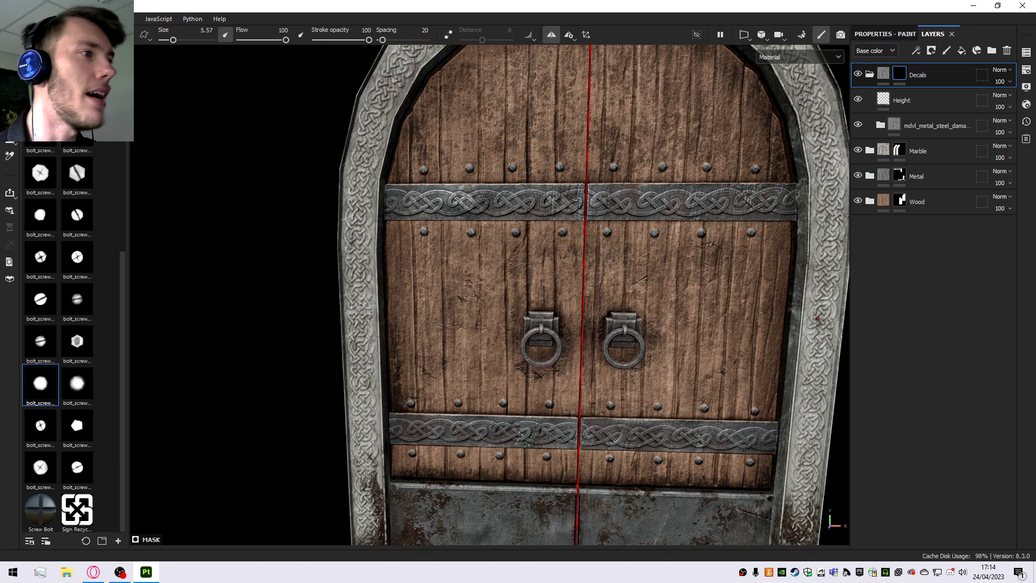
scroll(372, 276, "down", 3)
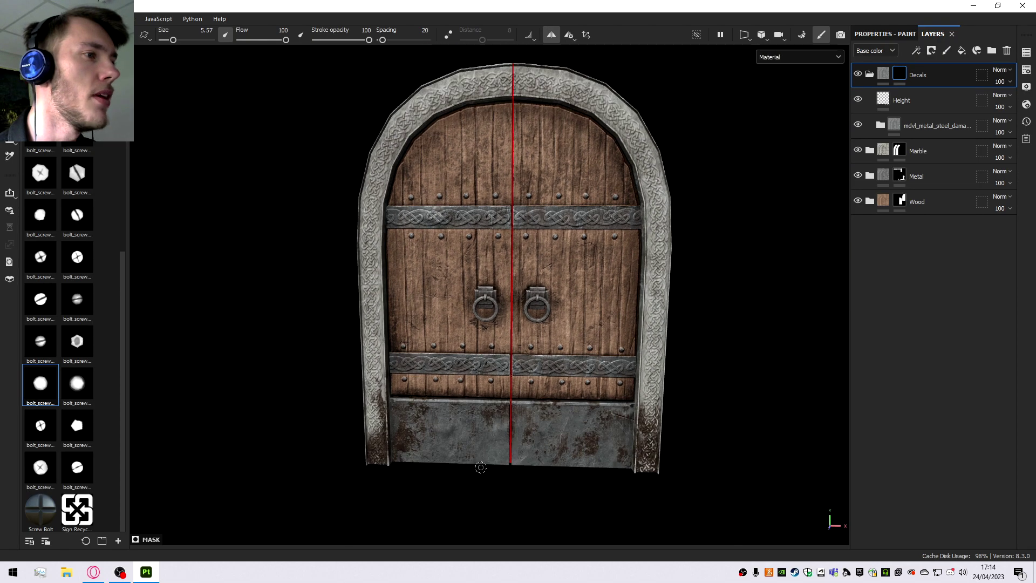
scroll(502, 415, "up", 6)
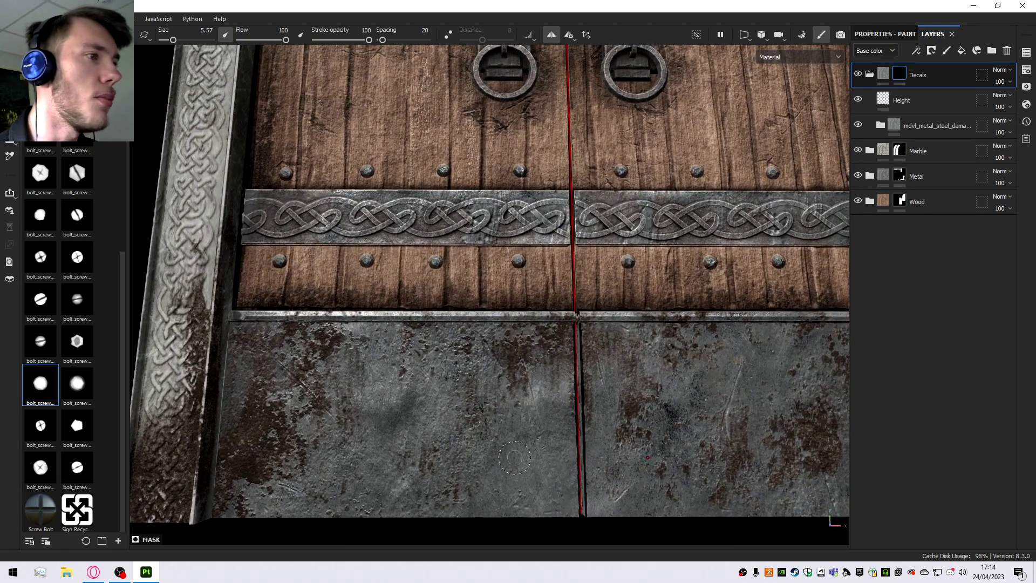
scroll(502, 414, "down", 6)
scroll(494, 338, "up", 2)
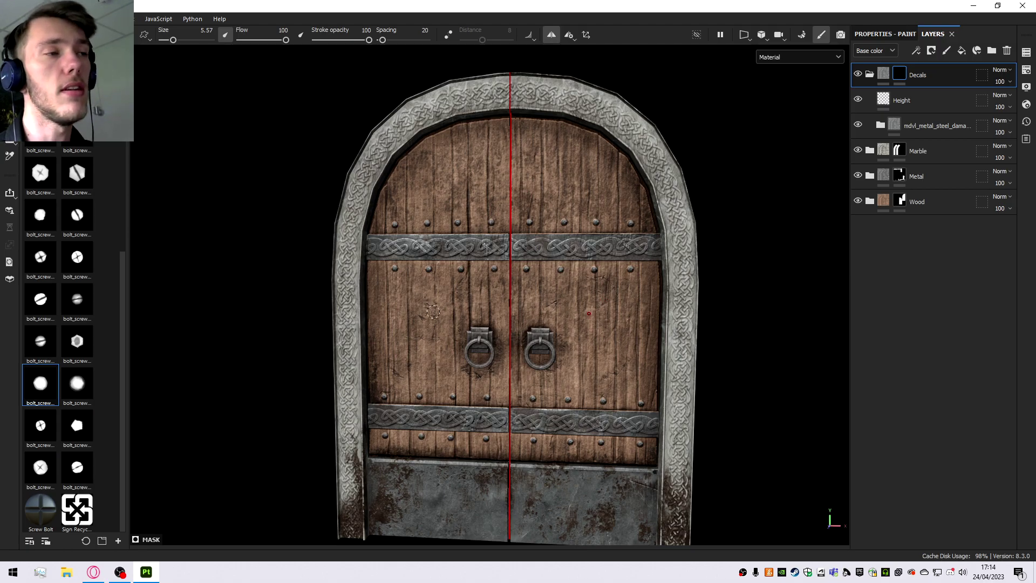
scroll(489, 263, "up", 3)
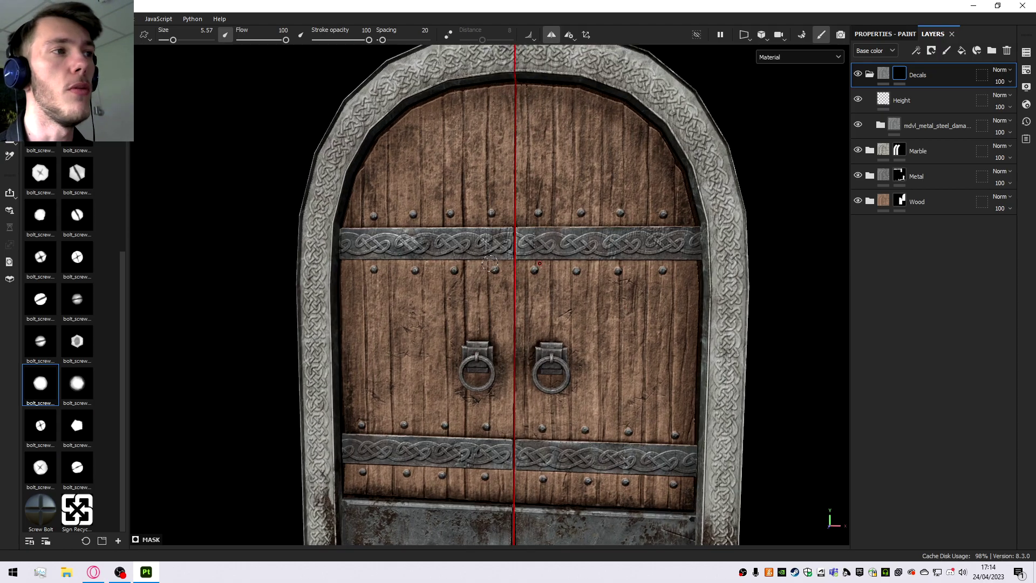
scroll(496, 267, "down", 5)
scroll(499, 268, "up", 2)
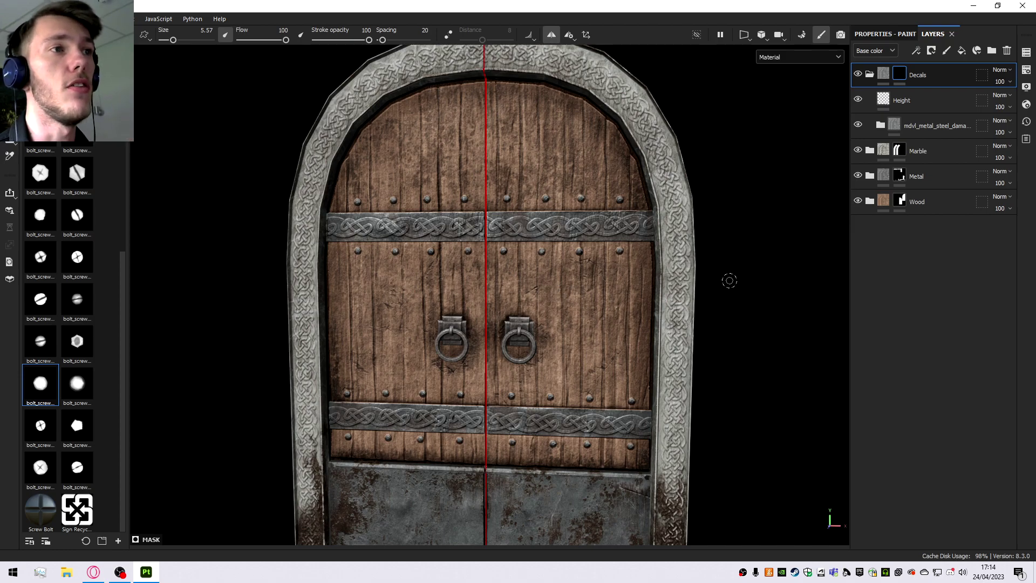
scroll(400, 248, "down", 3)
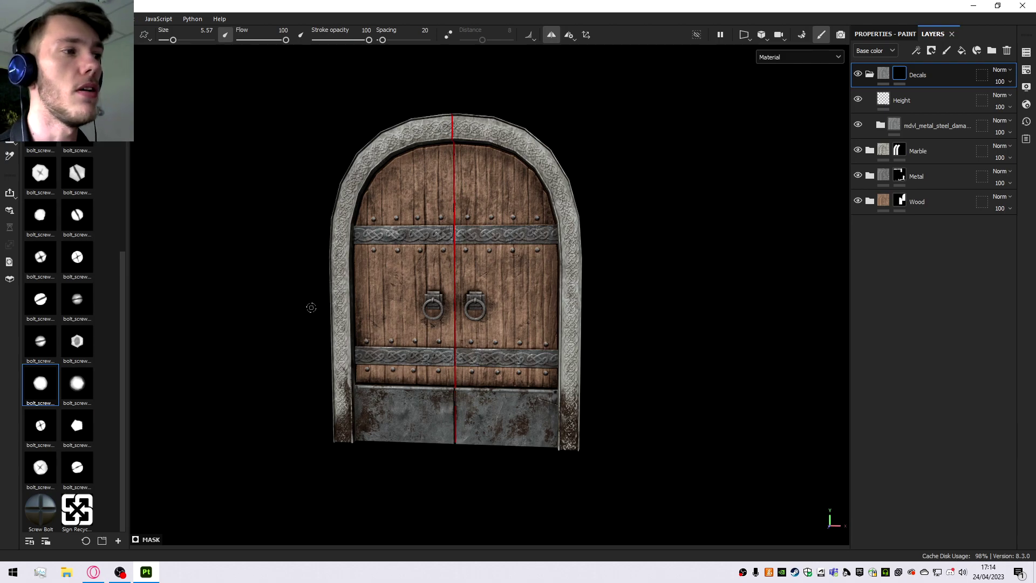
scroll(441, 202, "up", 7)
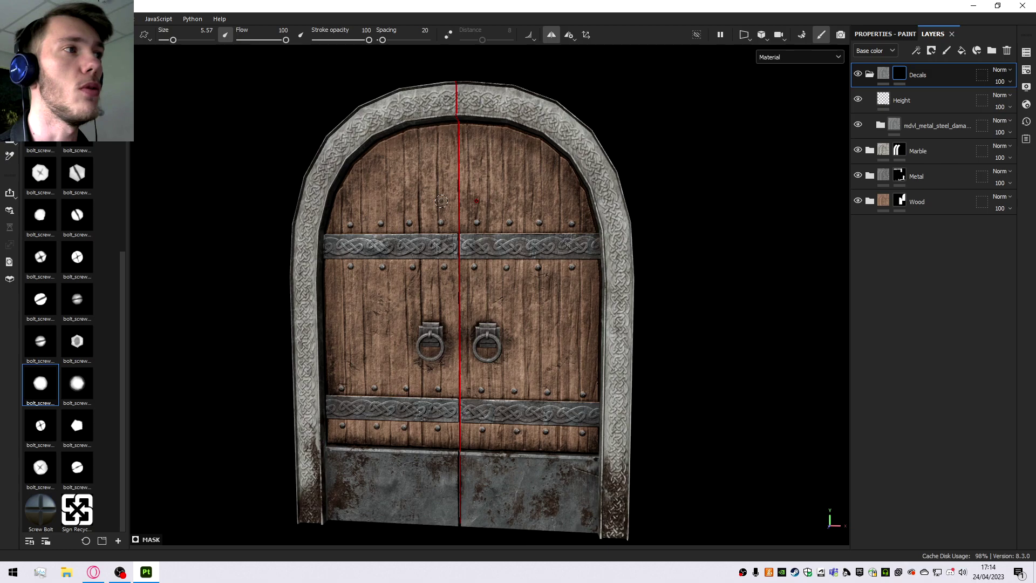
scroll(510, 244, "down", 8)
scroll(470, 245, "up", 3)
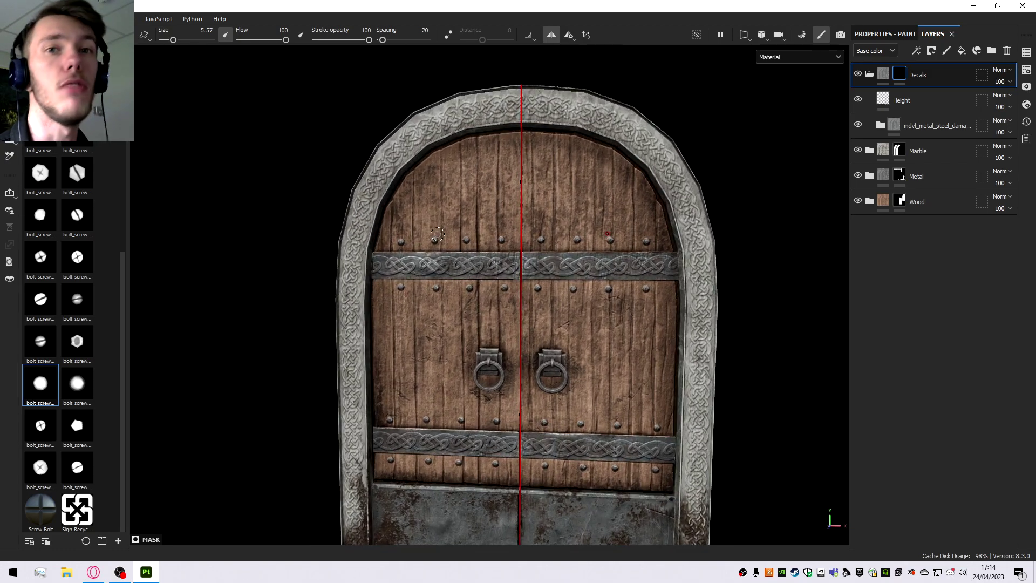
scroll(471, 221, "up", 4)
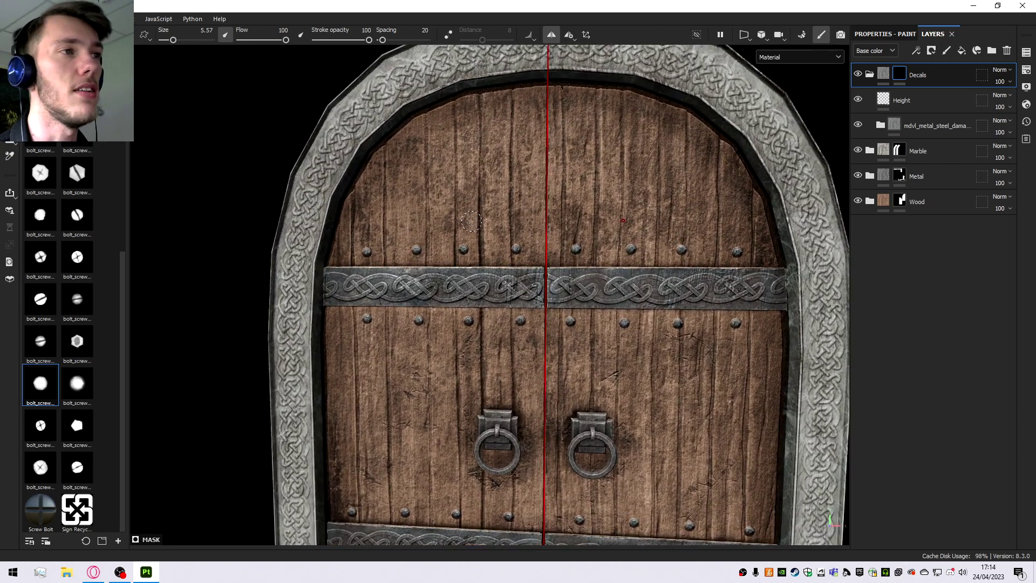
scroll(471, 221, "down", 3)
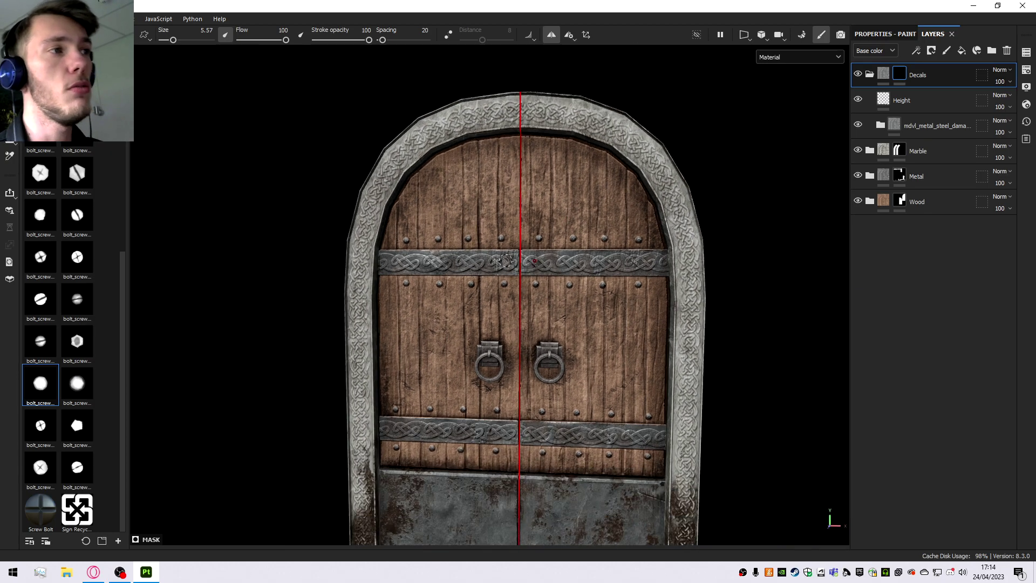
scroll(506, 261, "up", 3)
scroll(515, 264, "down", 5)
scroll(514, 263, "up", 2)
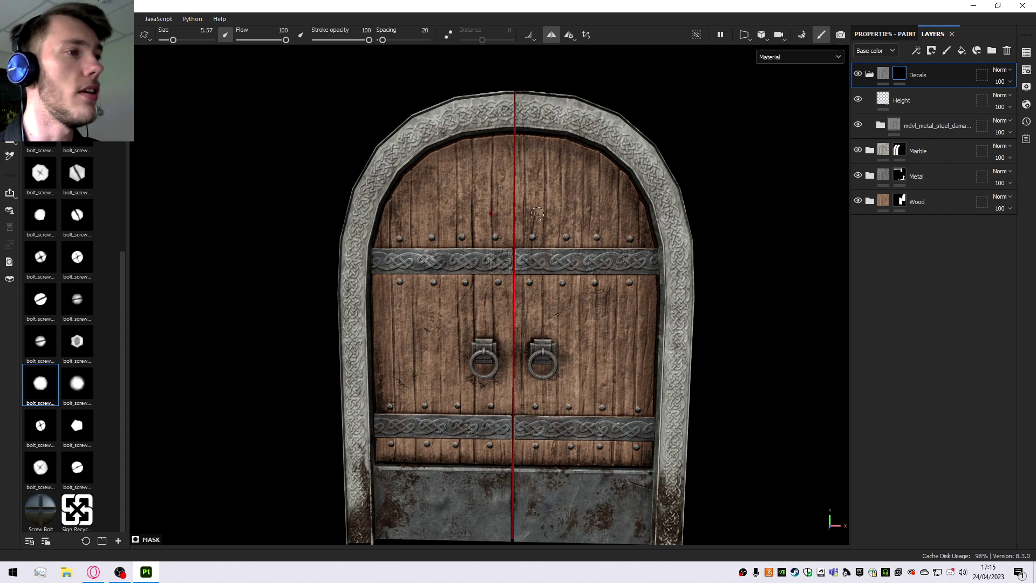
key("alt+f")
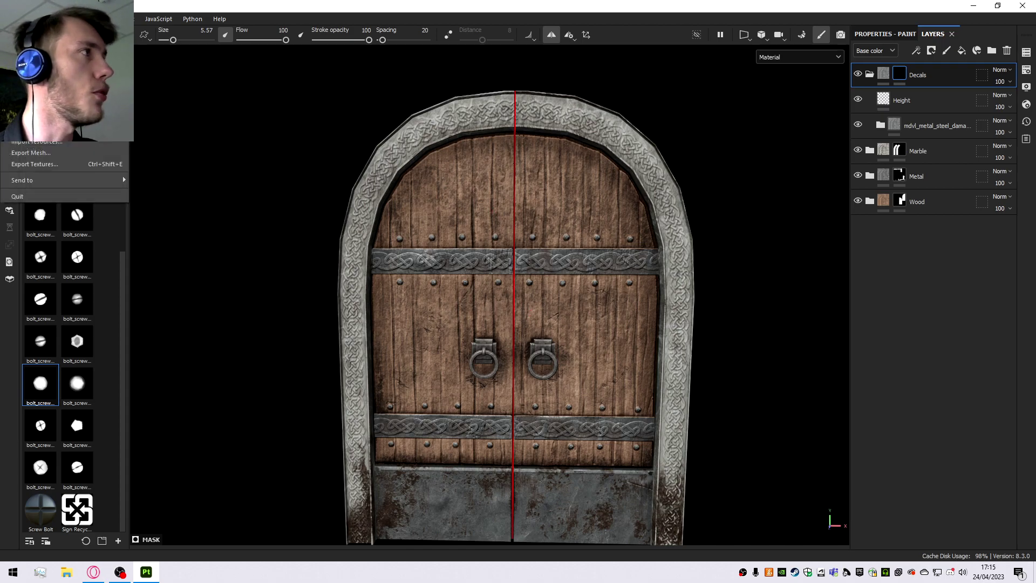
key("Escape")
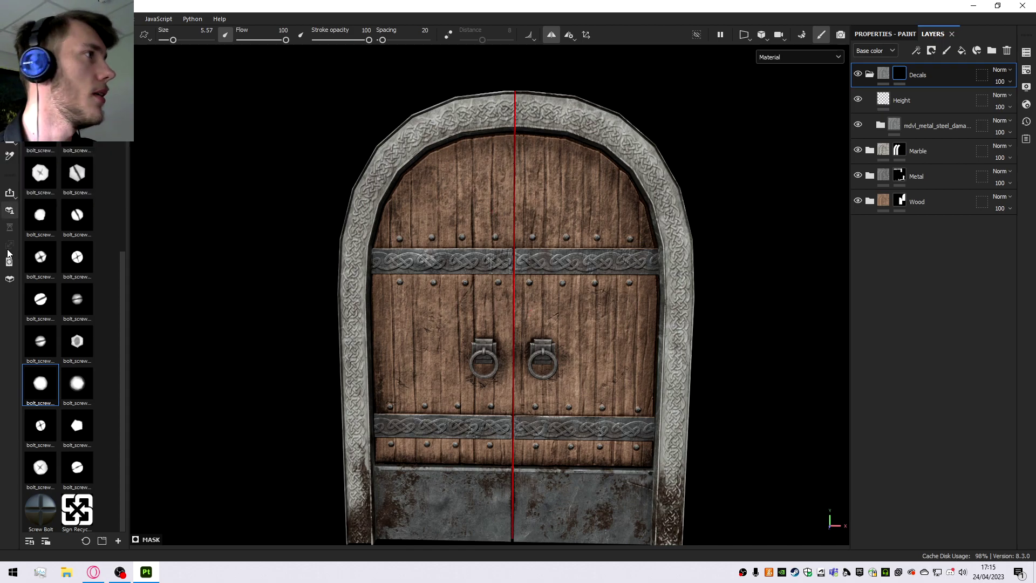
left_click(116, 575)
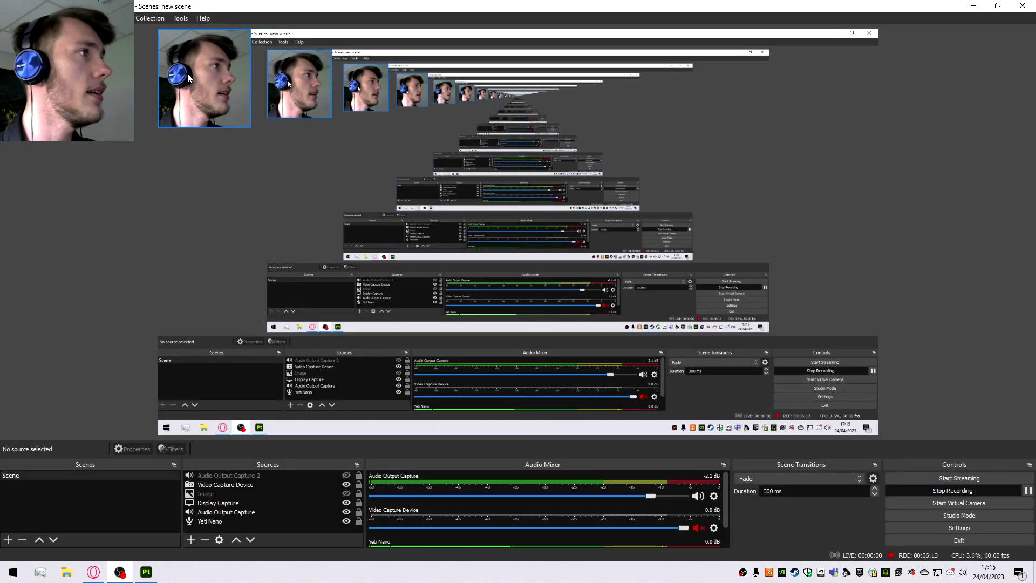
Move the webcam source to the upper-right corner of the OBS scene and return to Substance 3D Painter.
left_click_drag(194, 79, 830, 82)
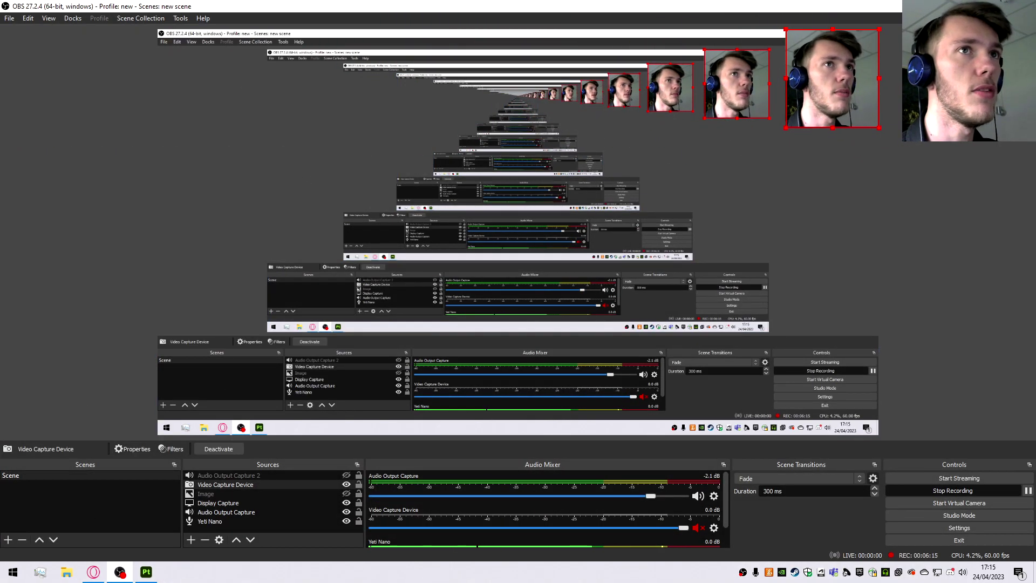
key("alt+Tab")
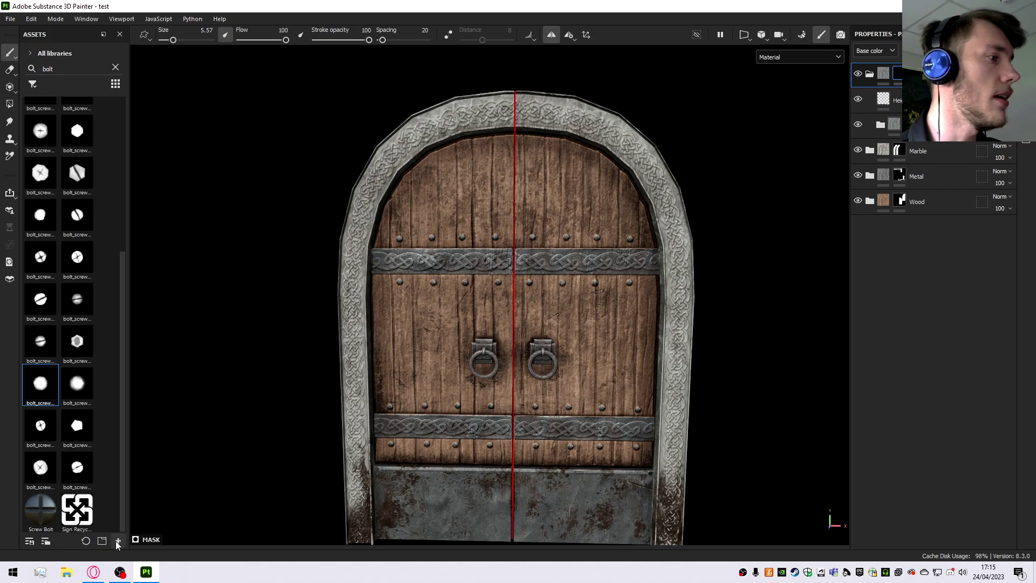
left_click(120, 572)
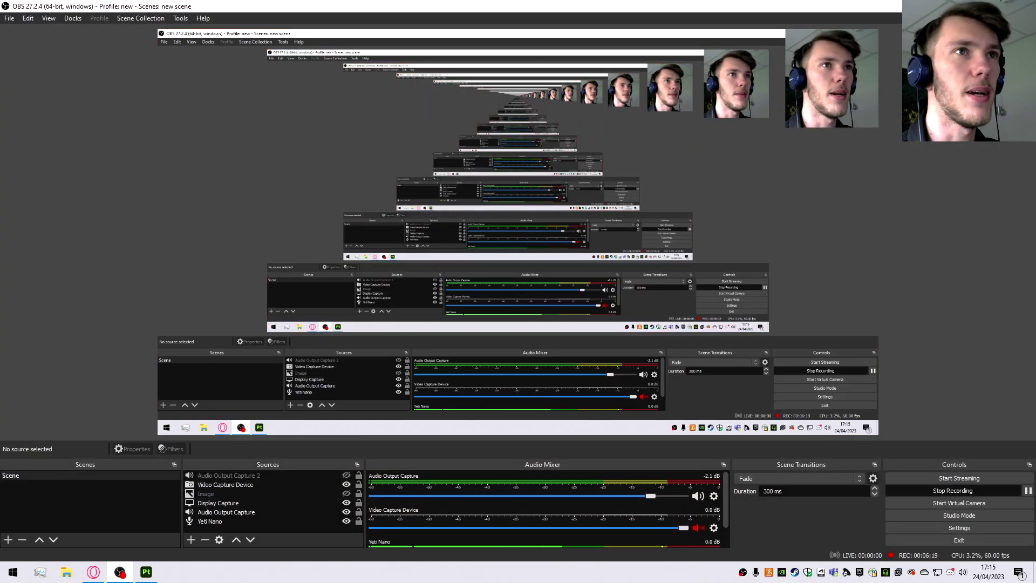
key("alt+Tab")
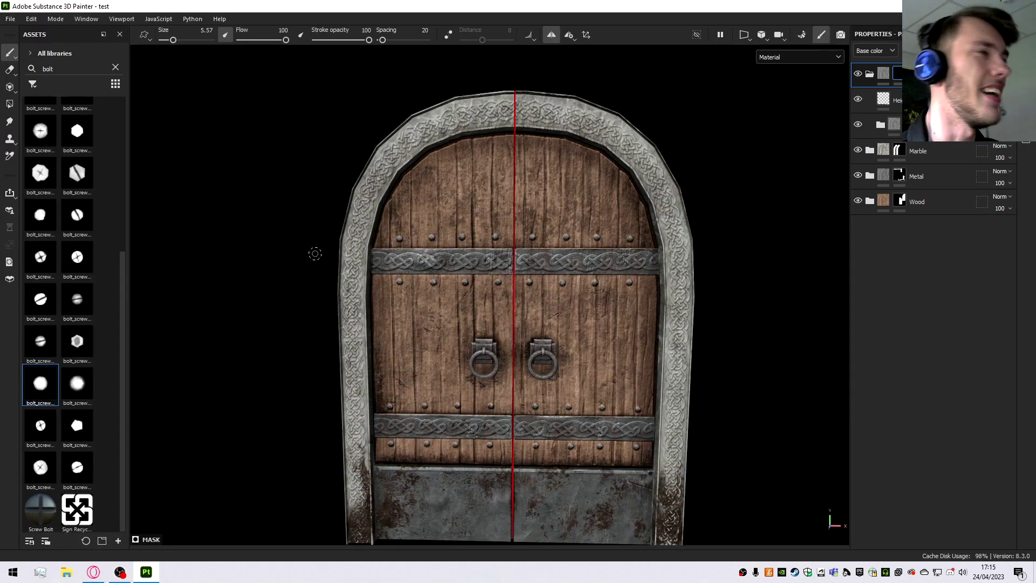
left_click(10, 19)
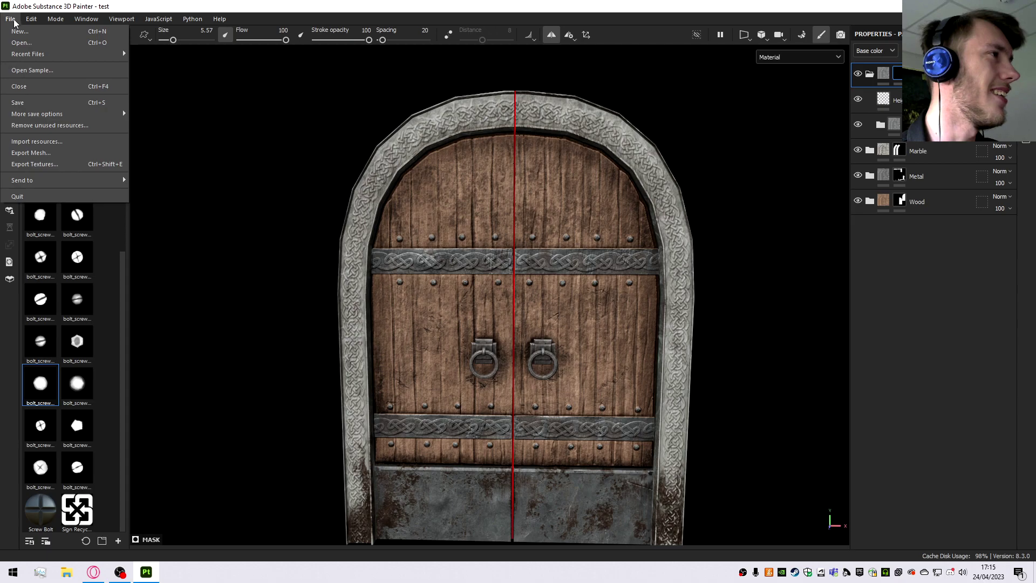
left_click(46, 167)
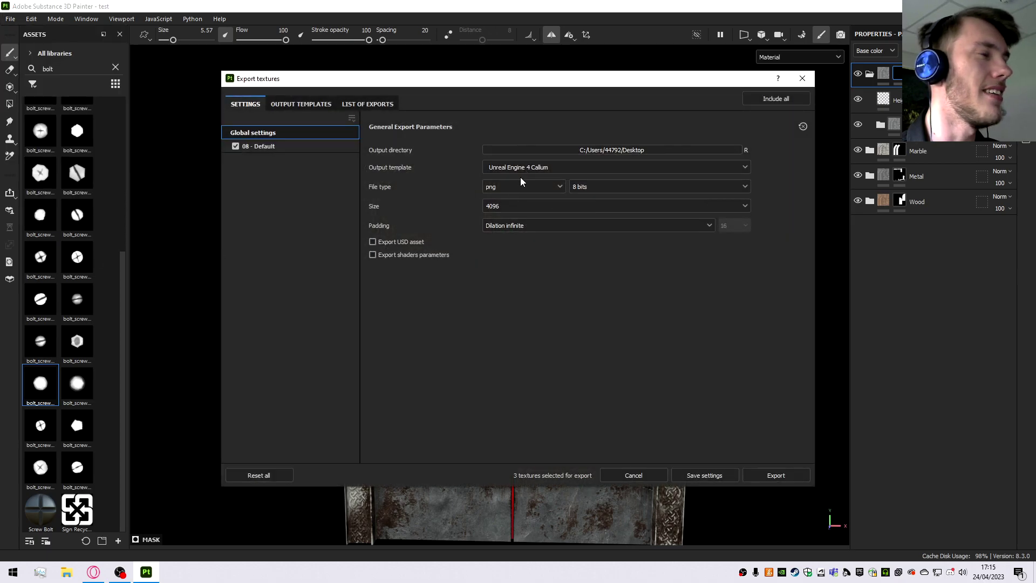
left_click(802, 78)
left_click(56, 19)
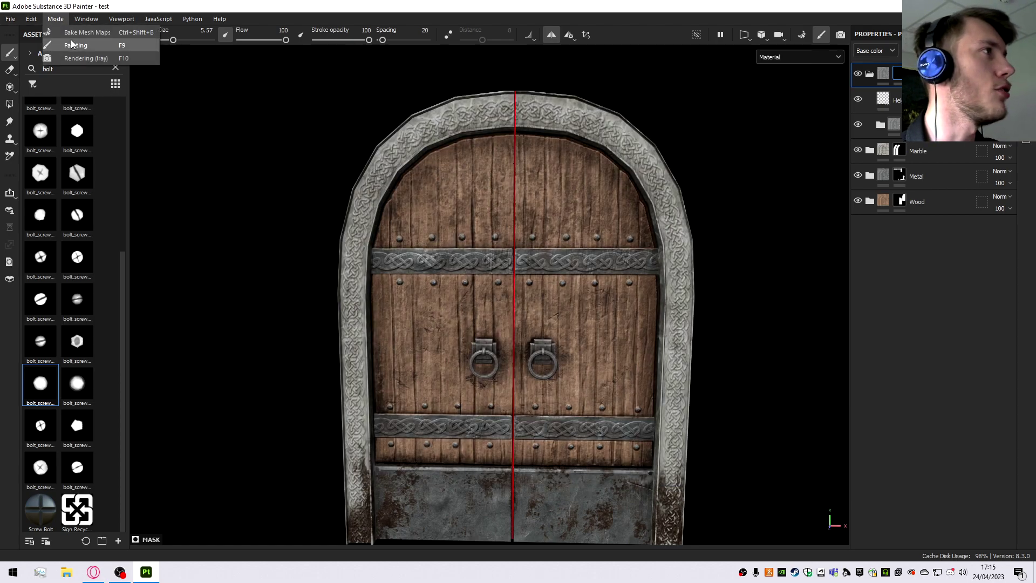
left_click(77, 31)
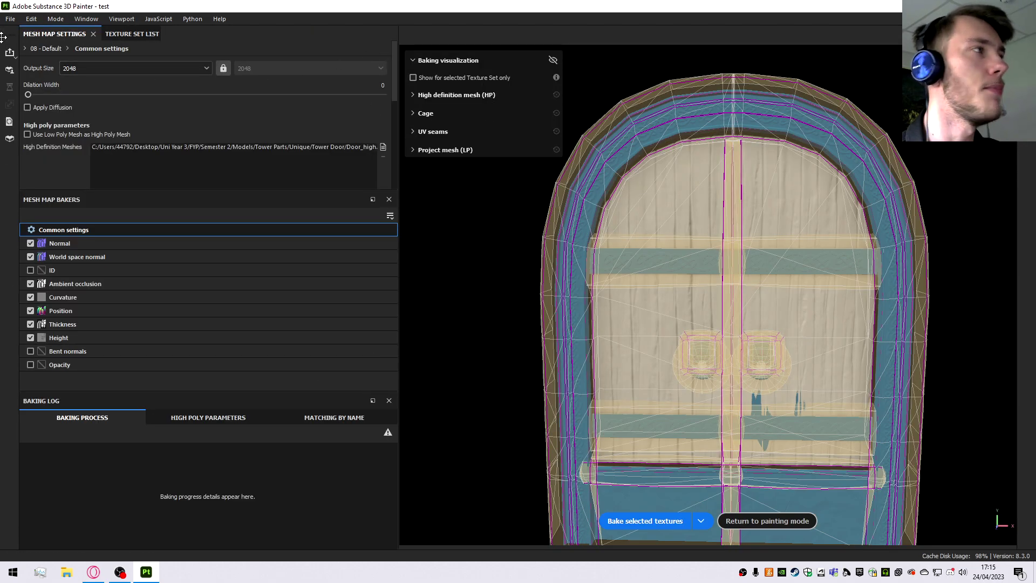
left_click(55, 19)
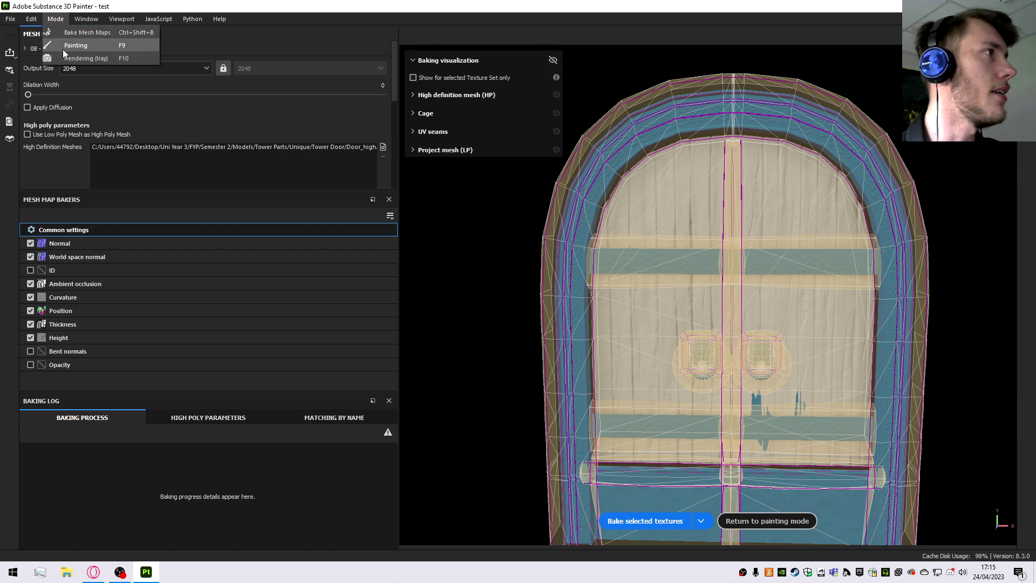
left_click(76, 45)
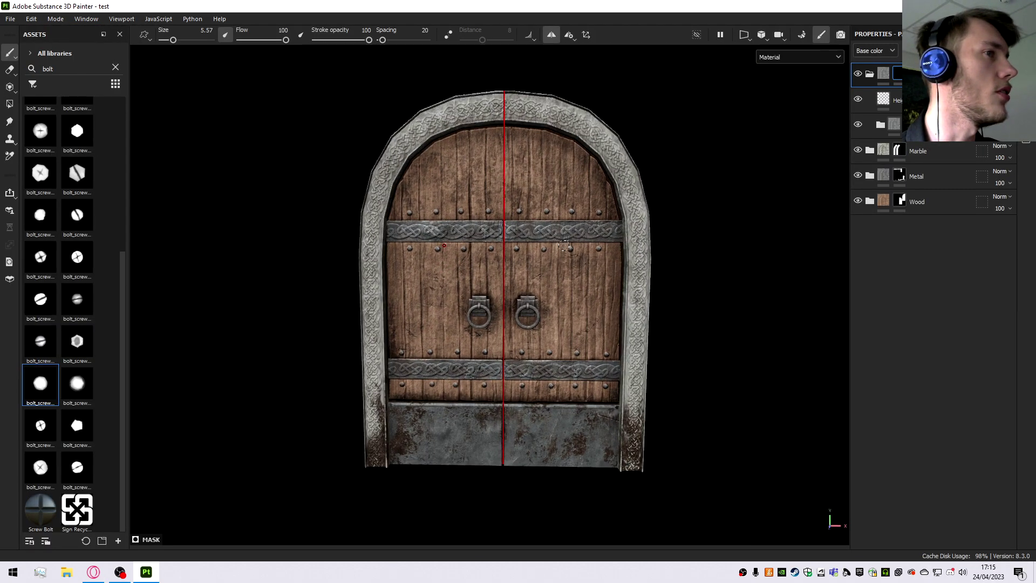
Turn off painting symmetry and set the texture export's output template to Unreal Engine 4 (Packed).
left_click(551, 35)
left_click(13, 22)
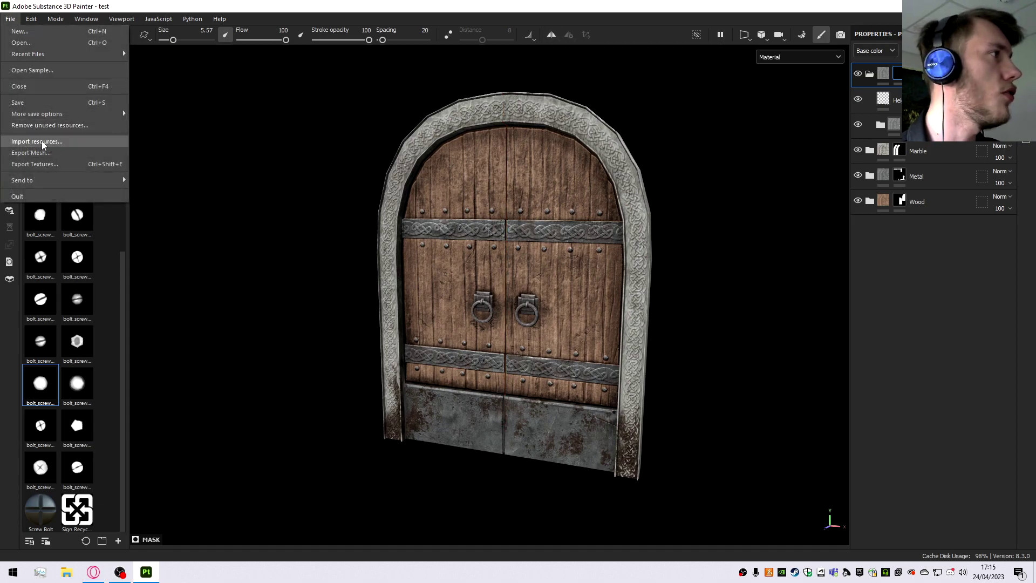
key("Escape")
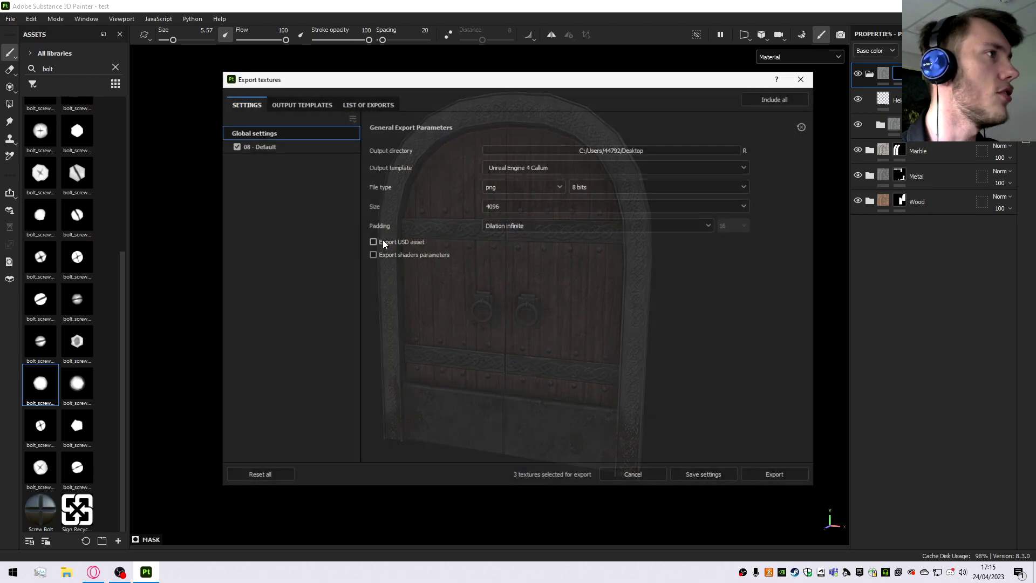
left_click(566, 164)
scroll(565, 171, "up", 5)
left_click(541, 256)
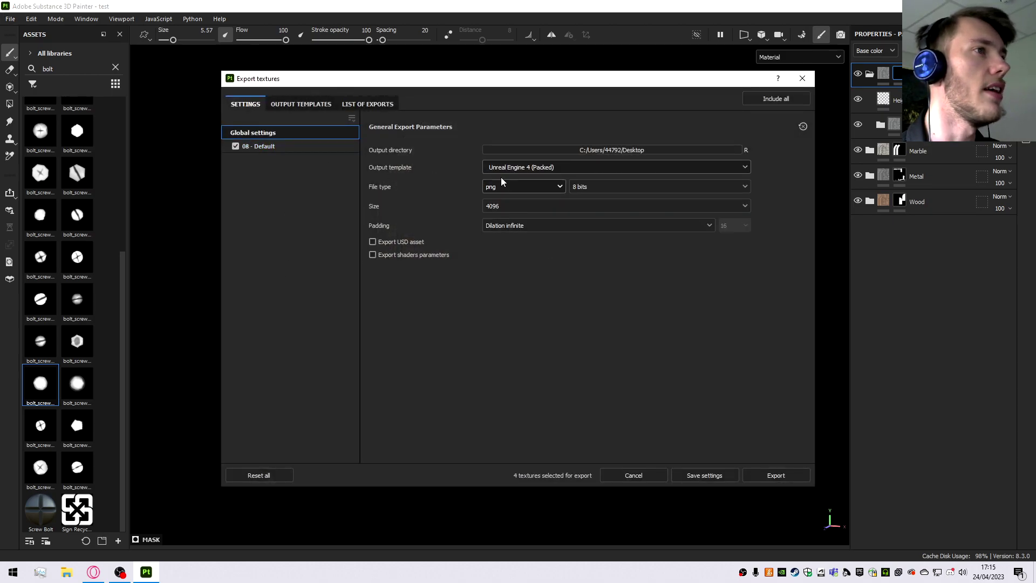
left_click(535, 167)
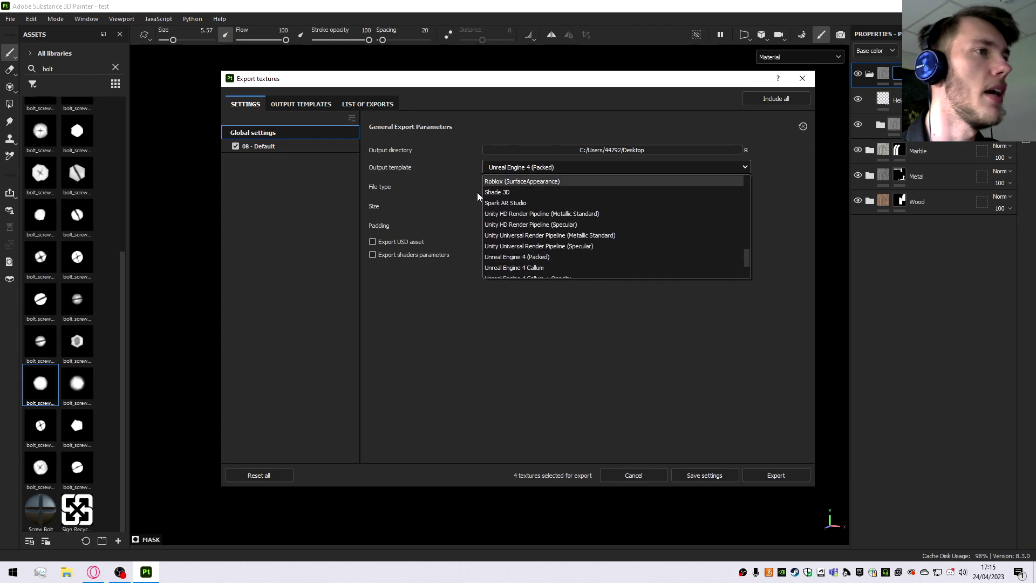
left_click(510, 257)
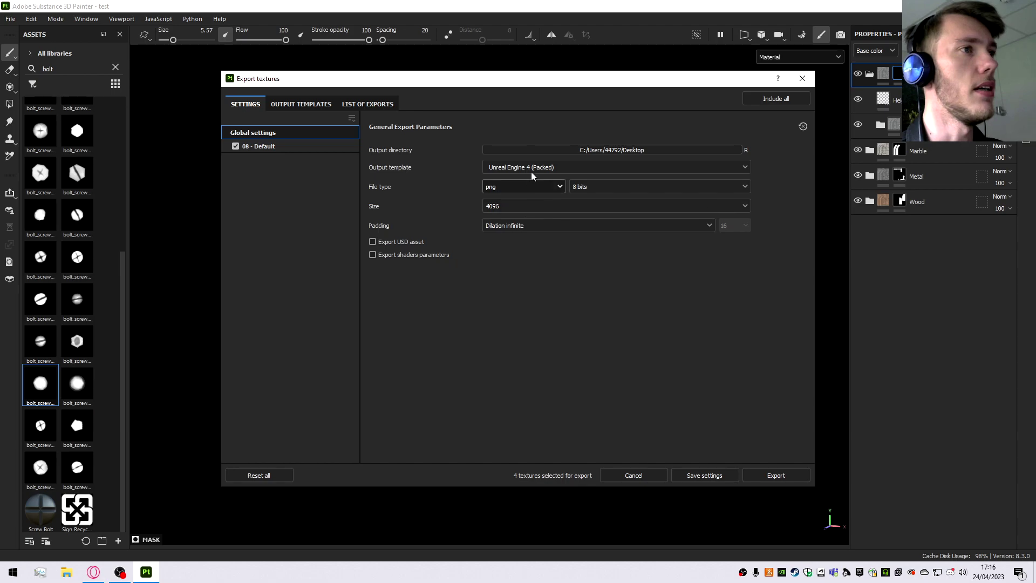
Set the texture export size to 2048 and close the export settings without exporting.
left_click(497, 209)
left_click(495, 290)
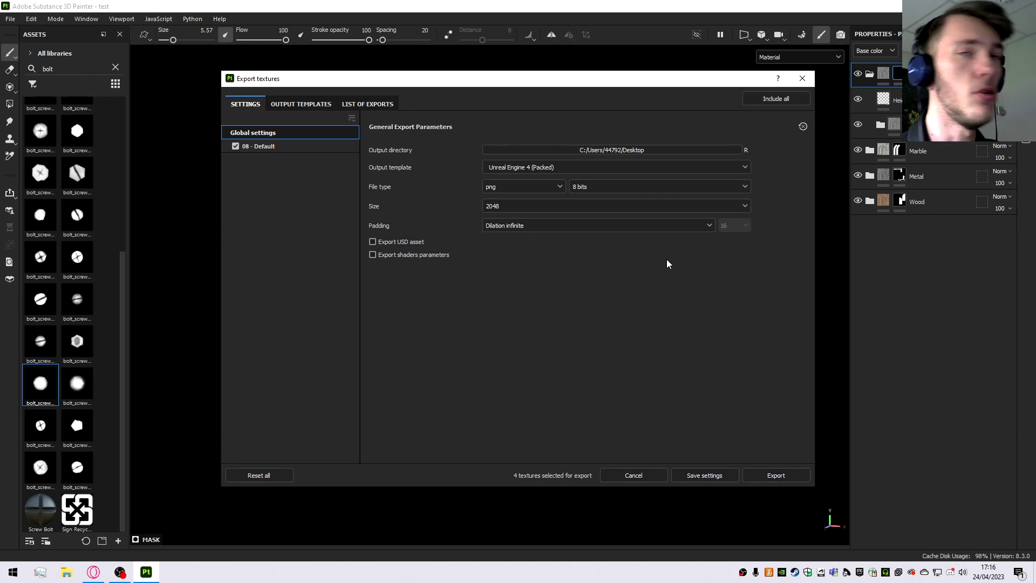
left_click(801, 79)
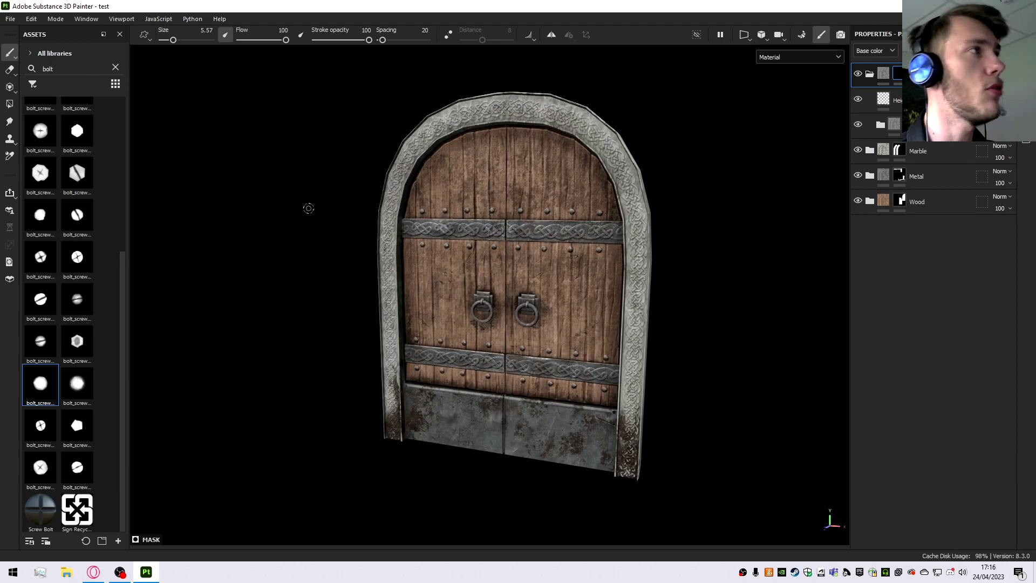
Switch to Iray rendering and frame the finished door closer from a slightly angled view.
left_click(55, 19)
left_click(70, 57)
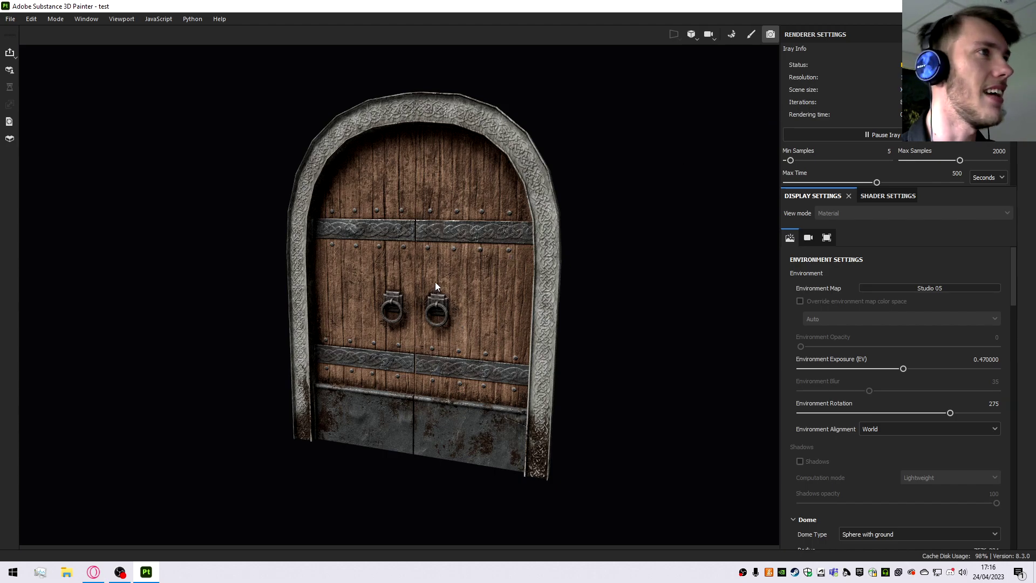
scroll(435, 282, "up", 2)
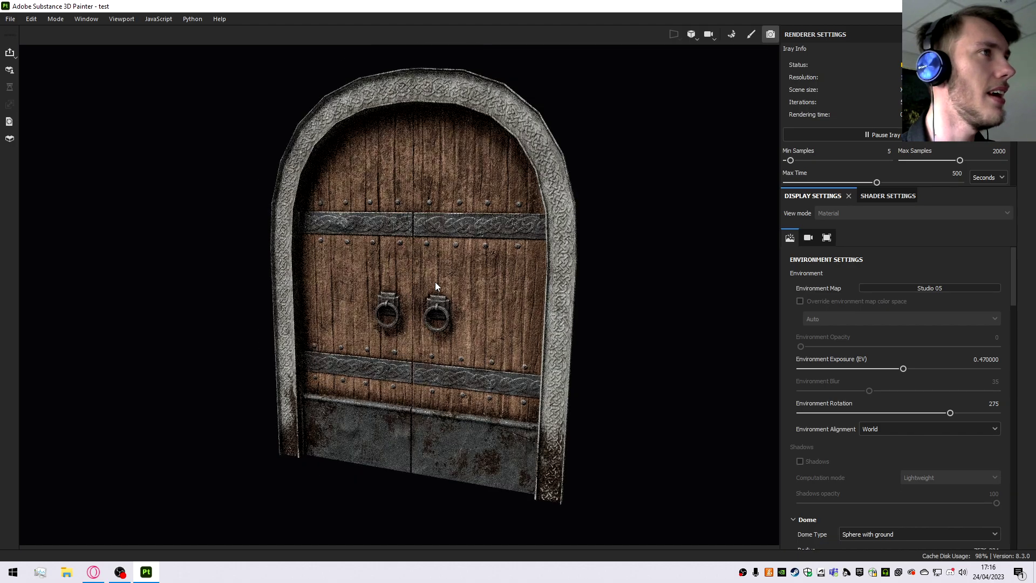
left_click_drag(434, 281, 464, 267, "alt")
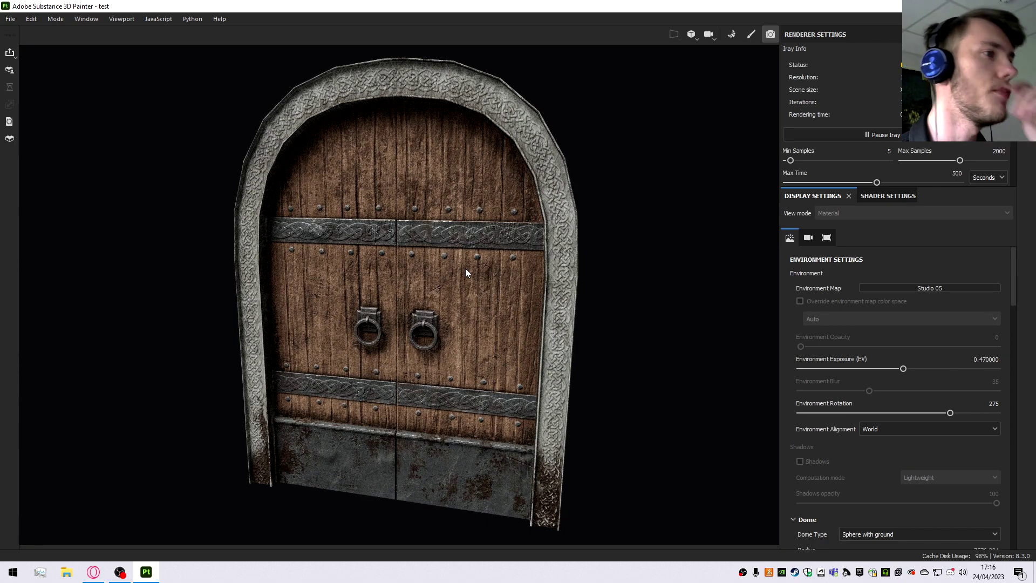
left_click_drag(465, 269, 468, 264, "alt")
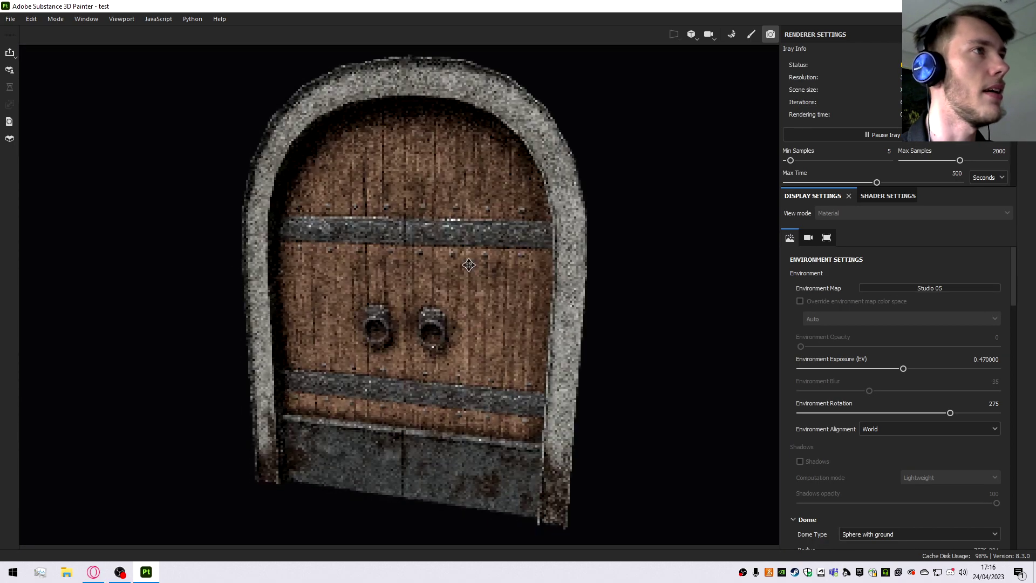